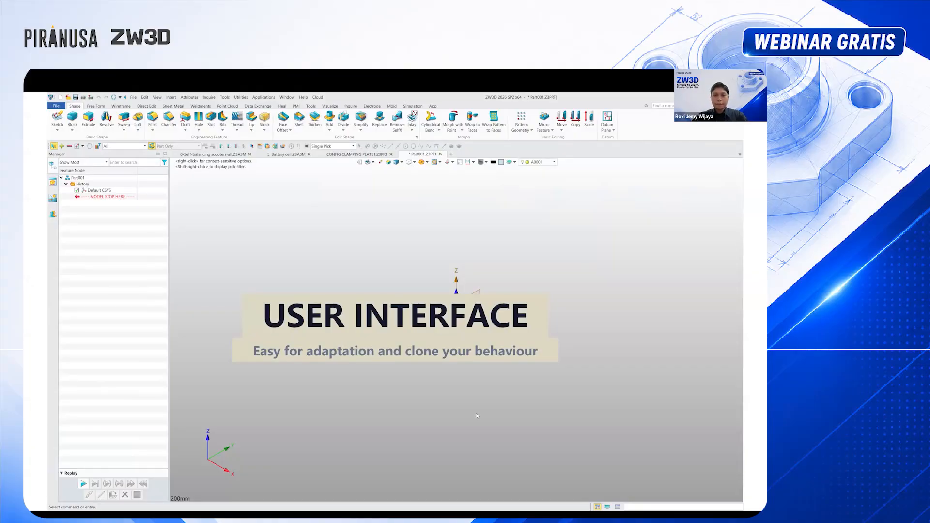
Switch to the open part, open the interface customization settings and inspect the Add command's properties and internal name
key("alt+Tab")
key("Tab")
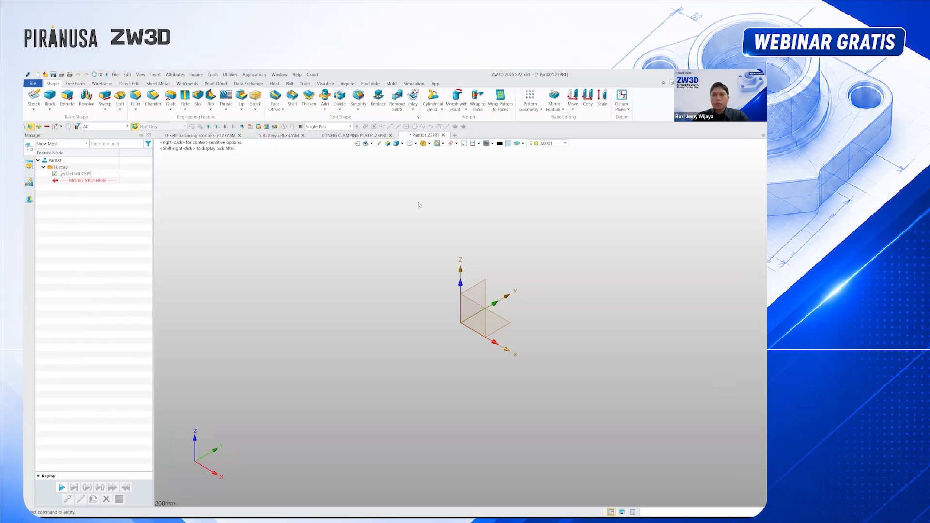
right_click(677, 119)
left_click(697, 153)
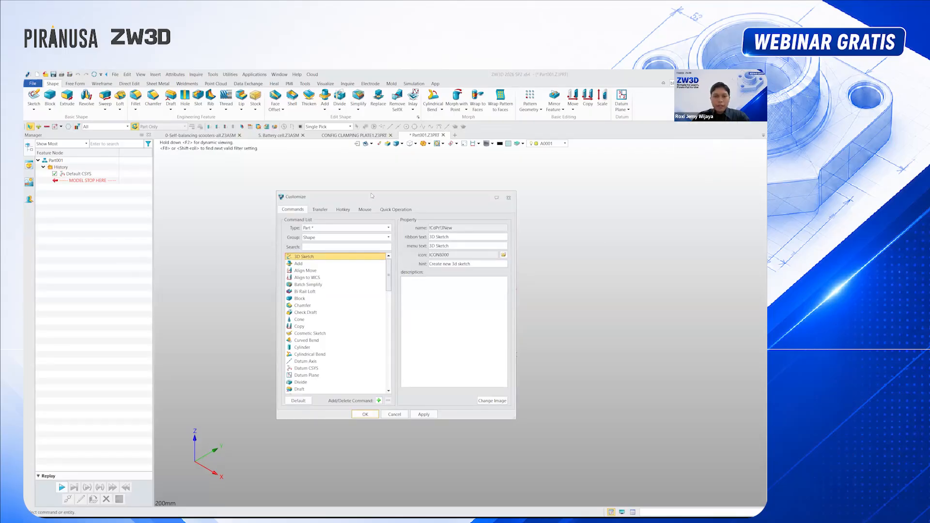
left_click_drag(375, 197, 341, 178)
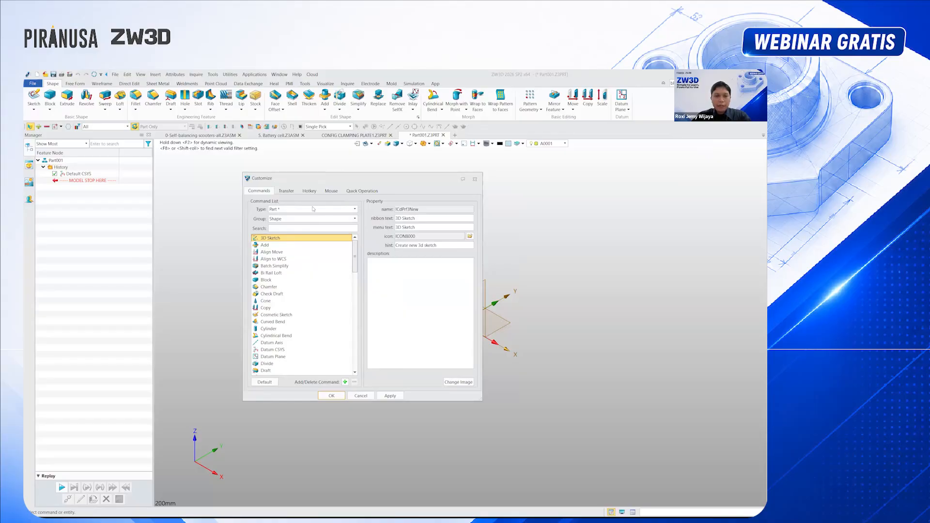
scroll(296, 286, "down", 2)
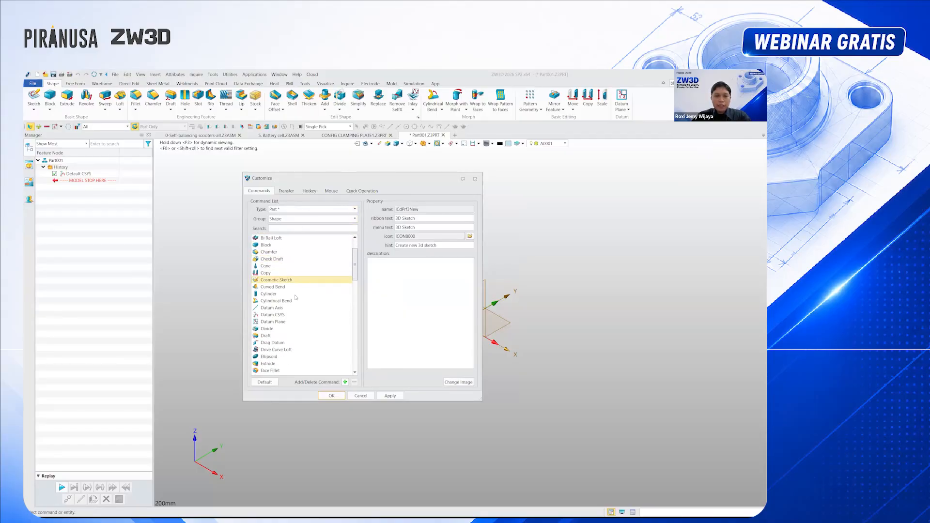
scroll(294, 276, "up", 2)
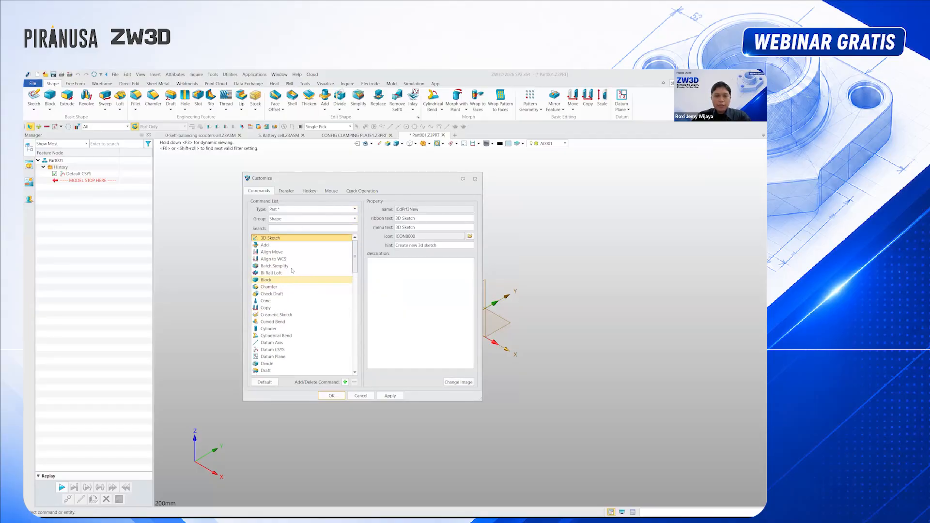
left_click(304, 246)
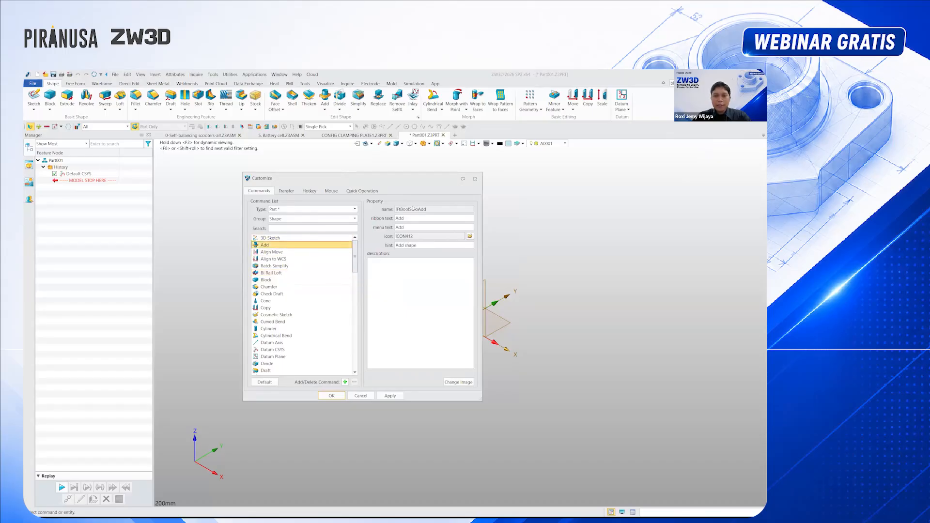
left_click_drag(396, 210, 421, 210)
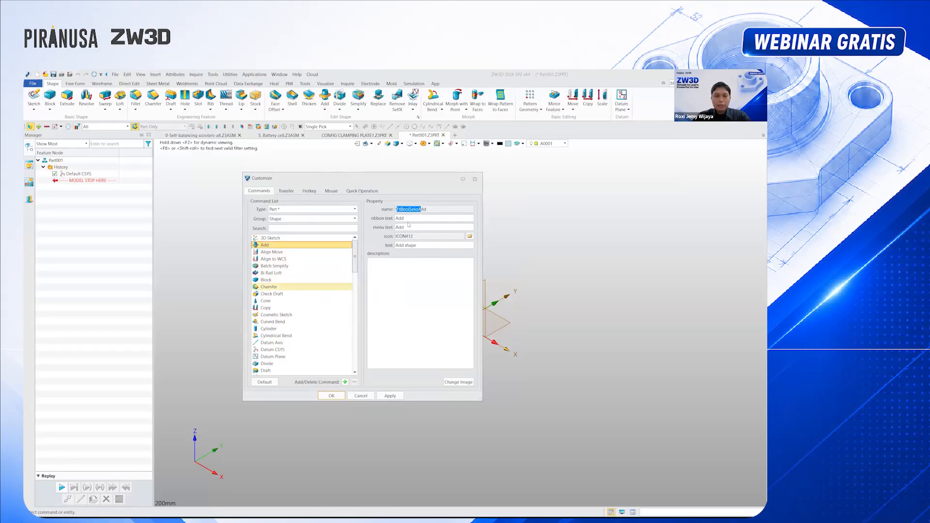
Copy the Cylinder command's internal name from its customization properties, close the settings and run the command by that name
scroll(298, 321, "down", 1)
left_click(297, 322)
left_click_drag(412, 209, 378, 209)
key("ctrl+c")
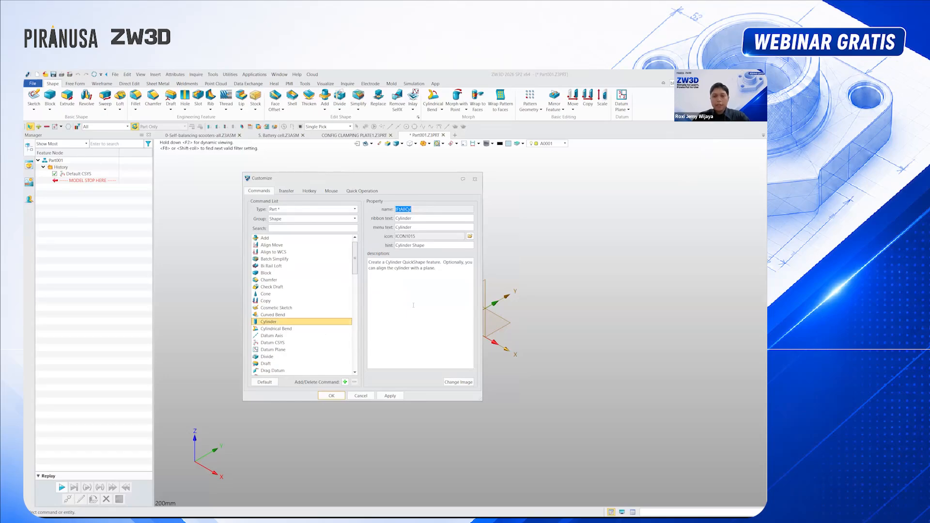
left_click(340, 396)
key("ctrl+v")
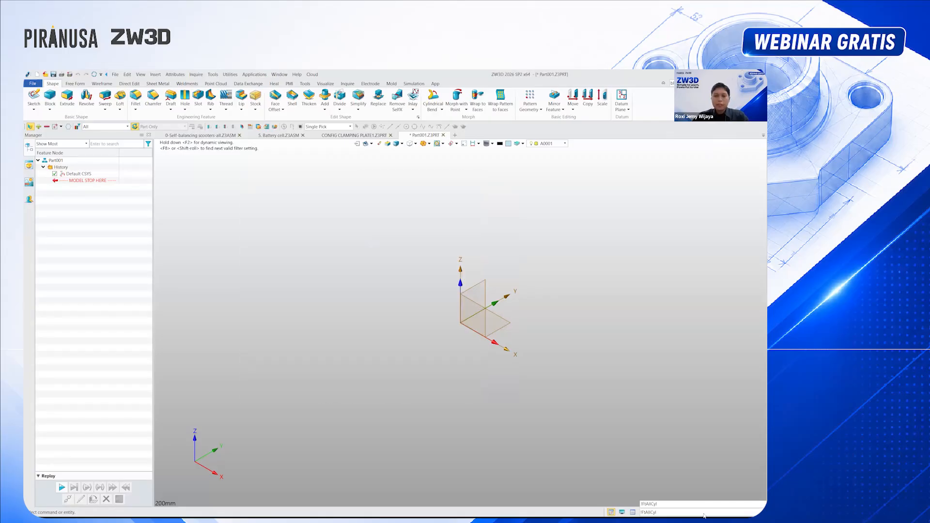
key("Return")
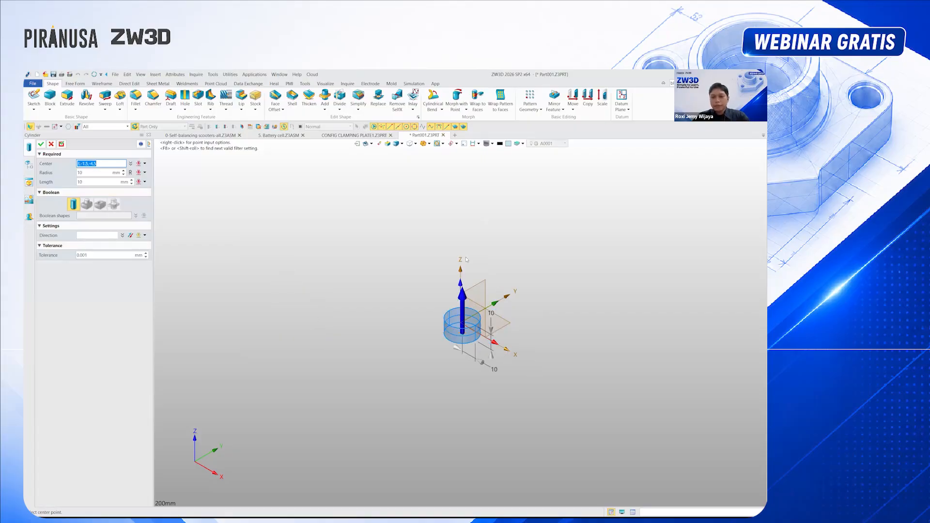
Try a cylinder centred at the origin (0,0,0), enter a new radius and length, and leave the command without creating it
left_click(460, 323)
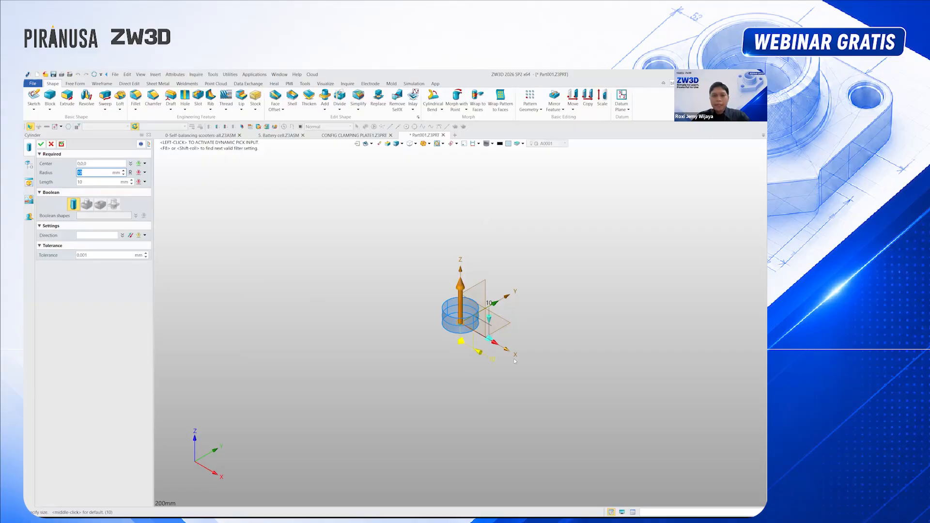
left_click(514, 361)
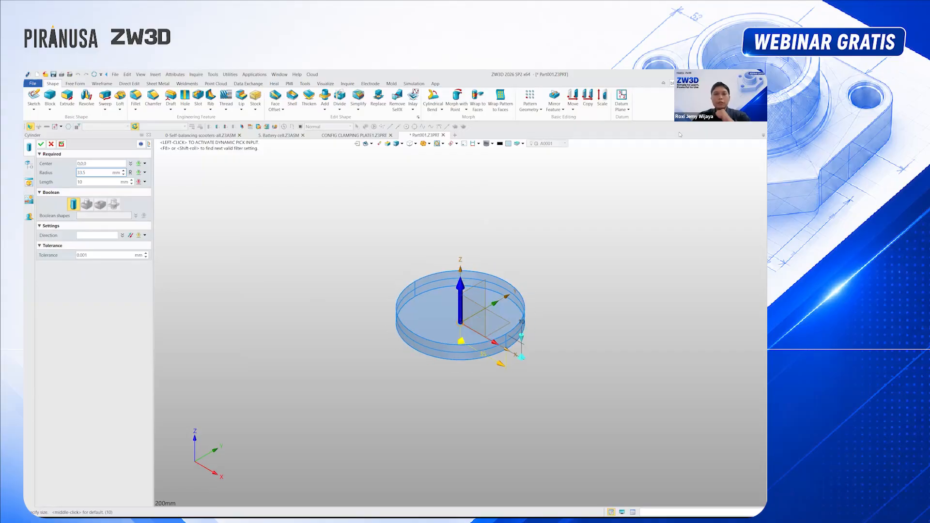
type("31")
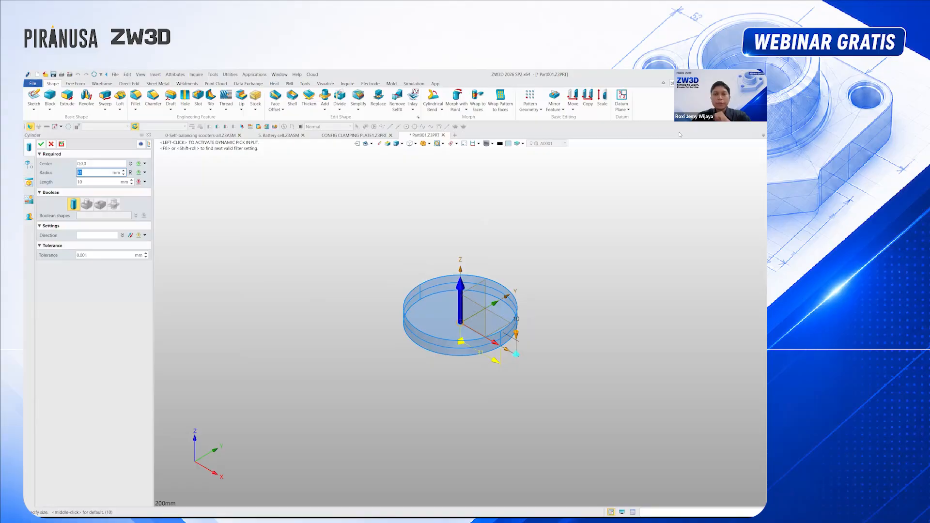
key("Tab")
type("51")
key("Escape")
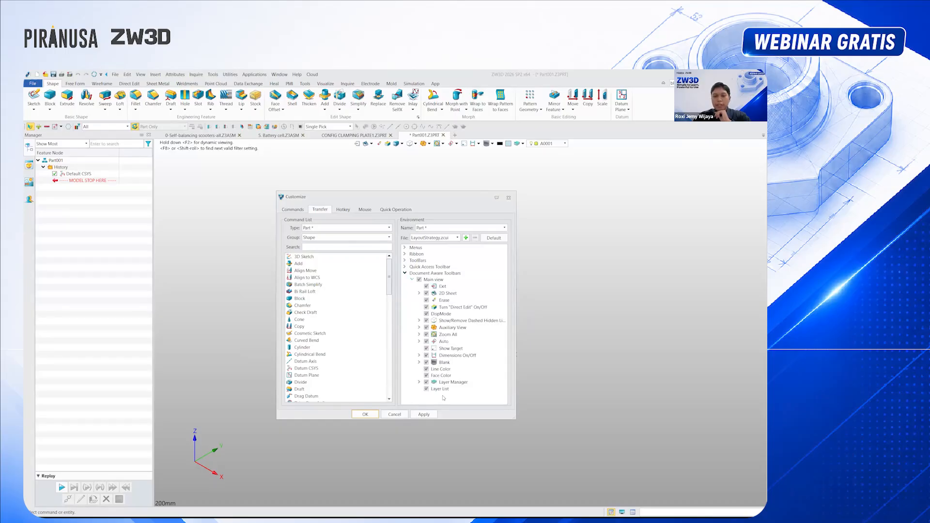
Add the Divide command after Layer List in the Main view document-aware toolbar and collapse that toolbar's entries
scroll(338, 382, "down", 1)
left_click_drag(300, 360, 443, 394)
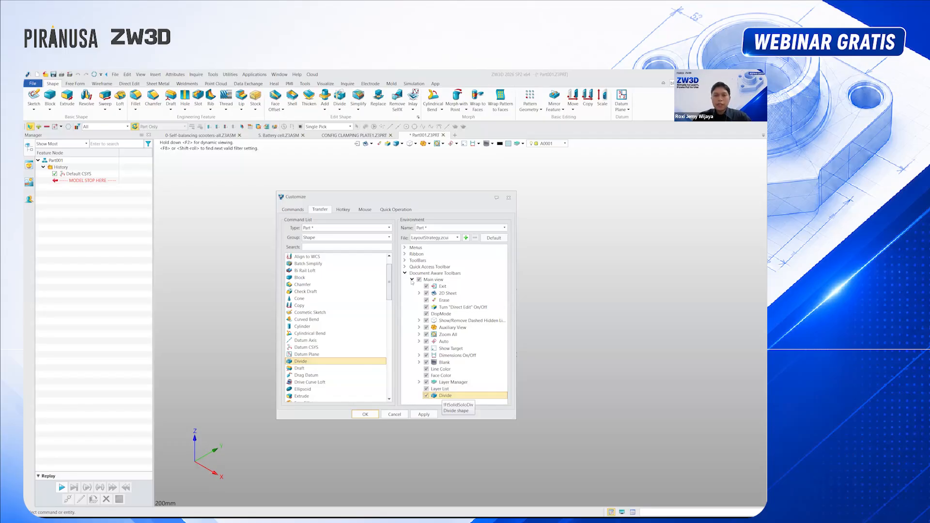
left_click(412, 280)
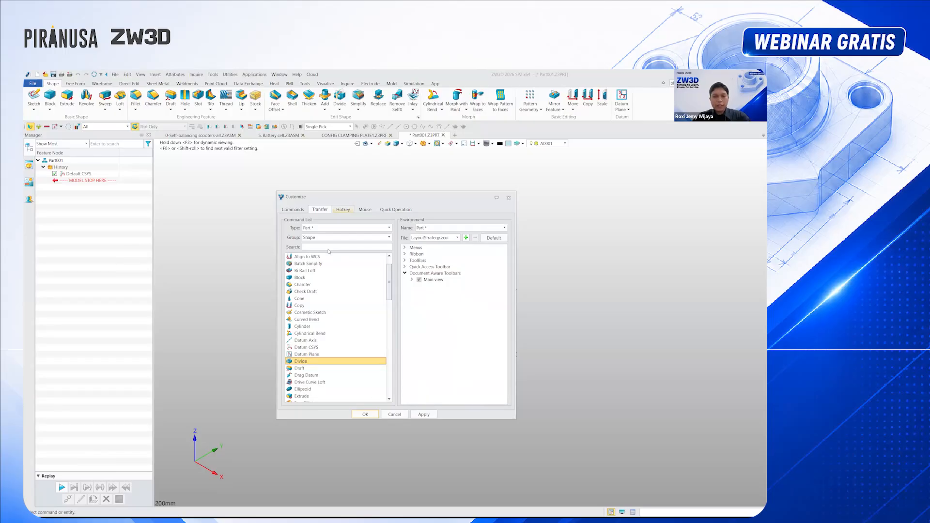
Find the Extrude command in the hotkey settings and assign E as the shortcut of the Shape (Standard) entry
left_click(343, 210)
left_click(324, 231)
type("esxtr")
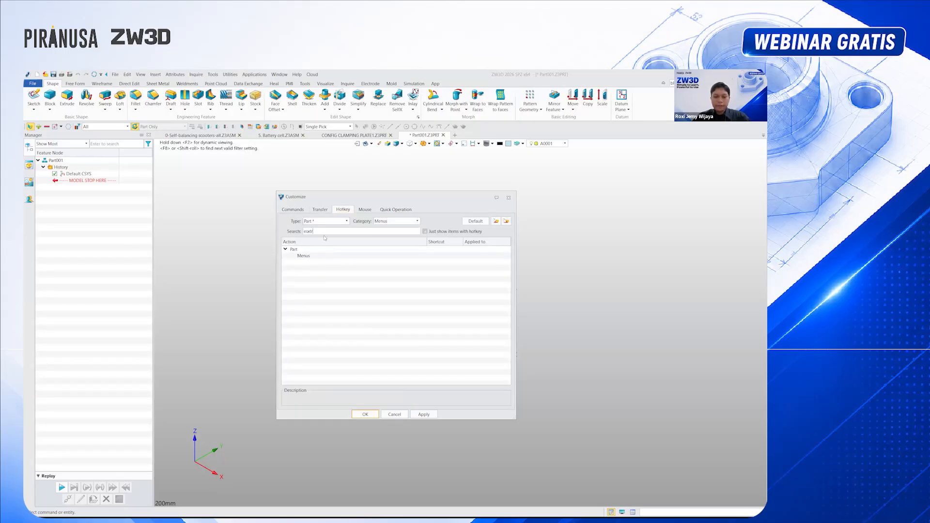
key("BackSpace")
key("BackSpace")
key("BackSpace")
type("x")
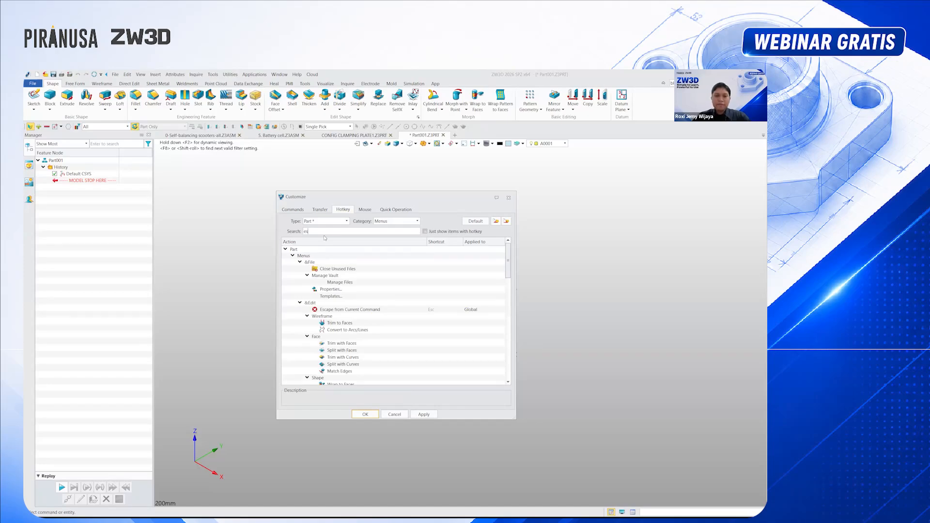
type("tr")
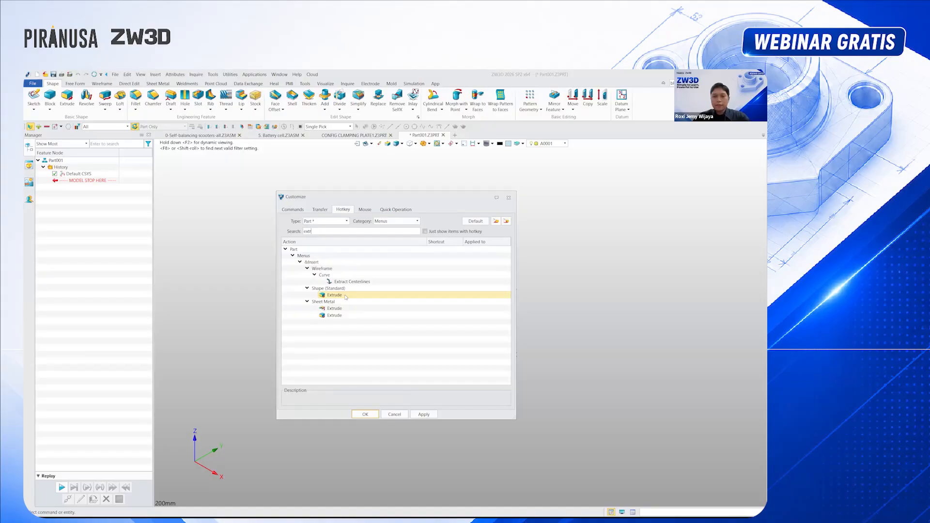
left_click(438, 295)
key("e")
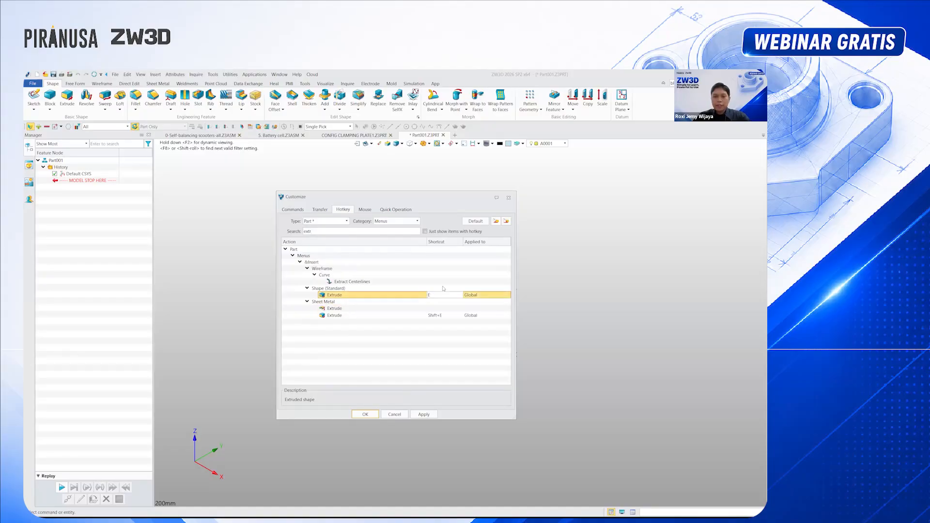
key("Return")
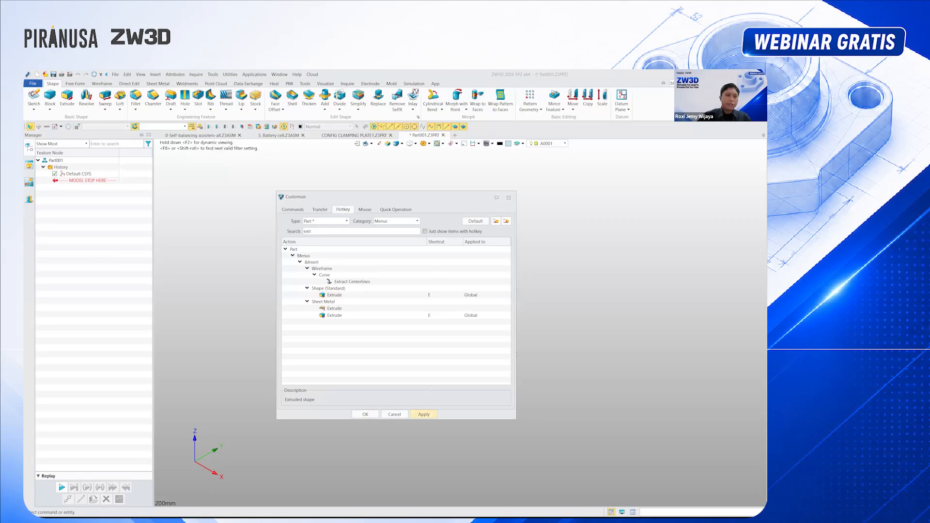
Filter the hotkey list for "extru", clear the shortcuts assigned to the Extrude entries and apply the change
key("BackSpace")
key("BackSpace")
key("BackSpace")
type("xtru")
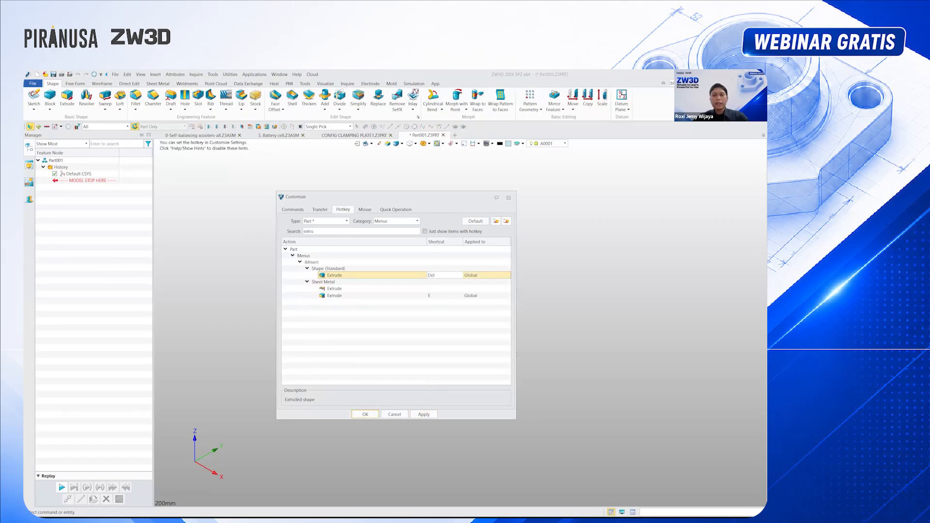
key("BackSpace")
left_click(423, 414)
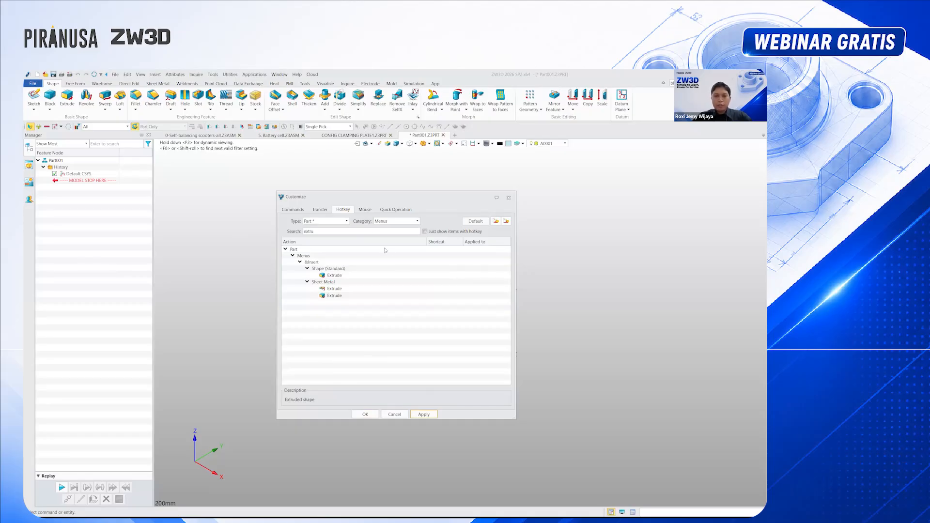
Review the mouse action, mouse gesture and shortcut bar settings, close customization, and call up the gesture wheel in the graphics area
left_click(365, 209)
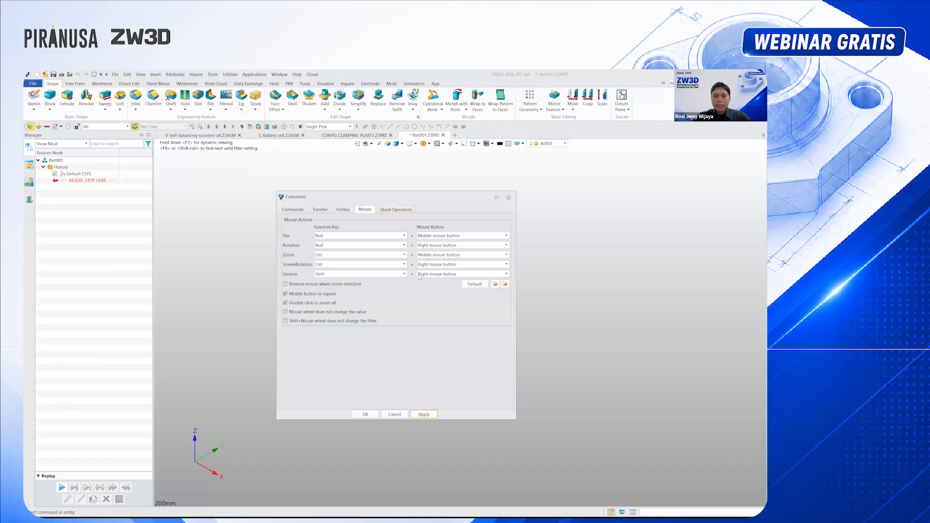
key("ctrl+Tab")
left_click_drag(314, 348, 410, 351)
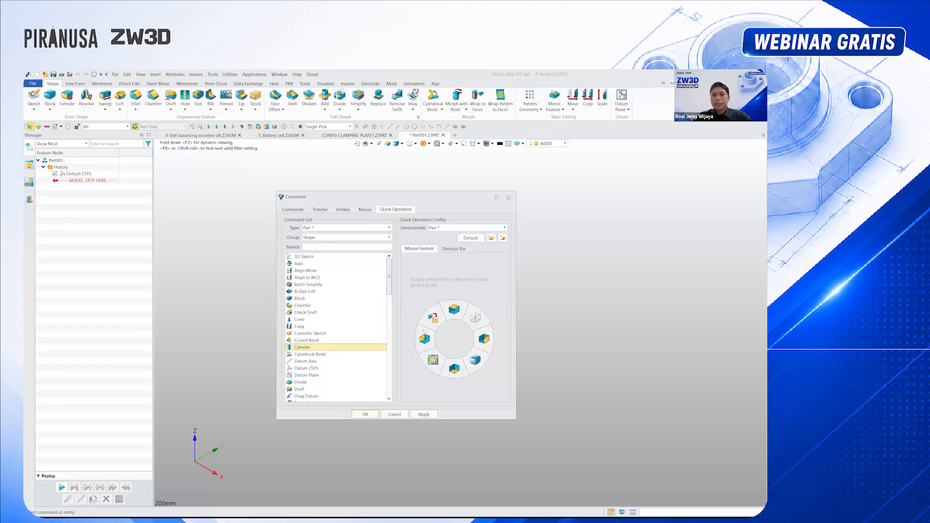
left_click(453, 248)
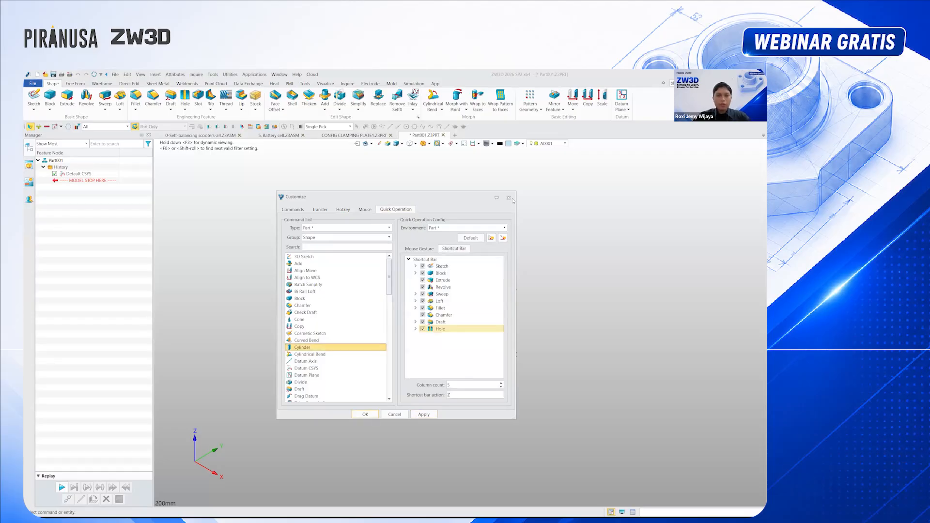
left_click(509, 198)
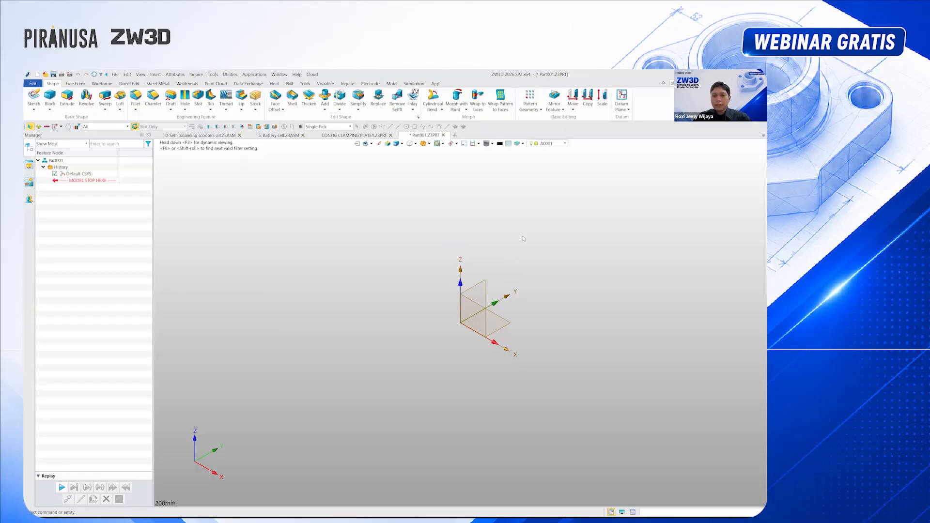
right_click_drag(500, 252, 495, 234)
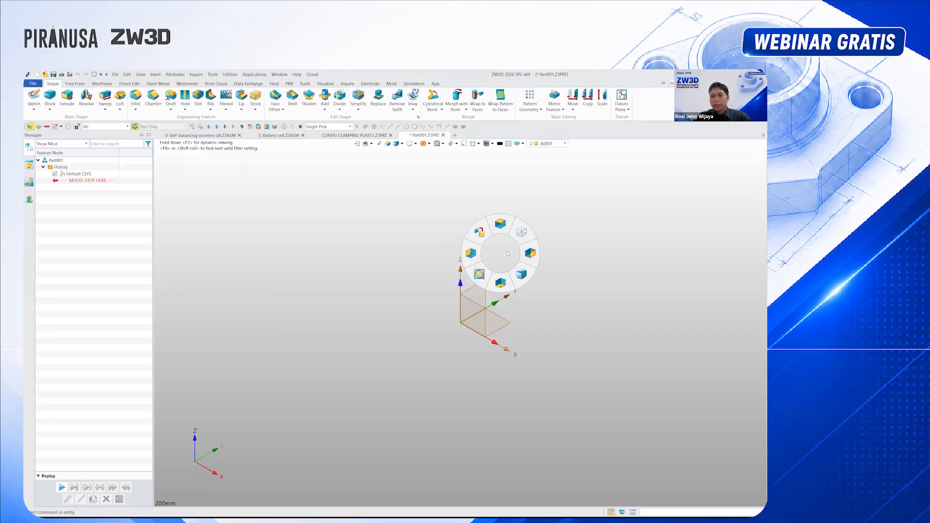
right_click(543, 245)
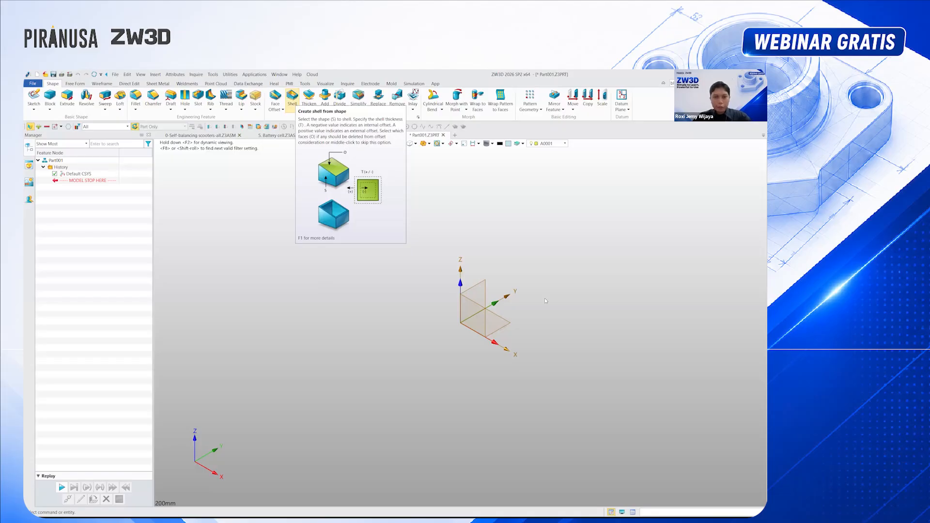
Consult the help page for the Shell command and return to the part
key("F1")
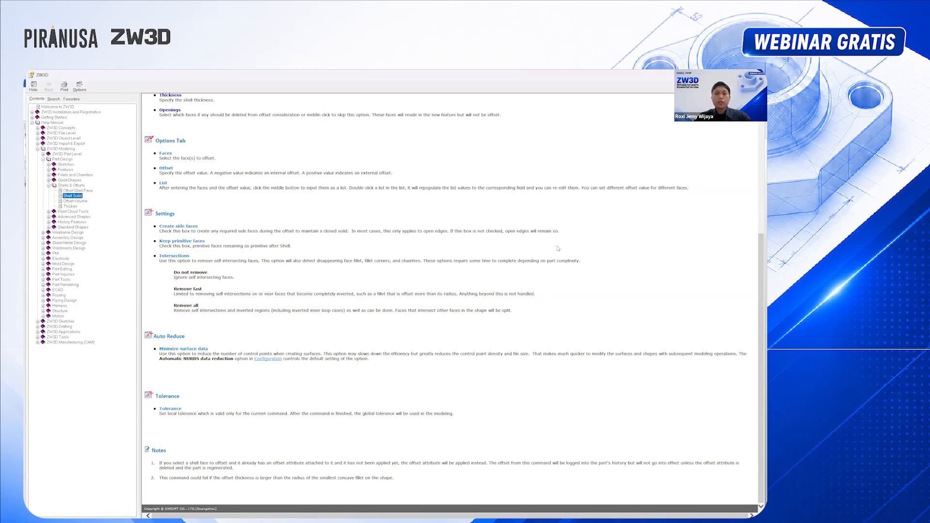
key("alt+Tab")
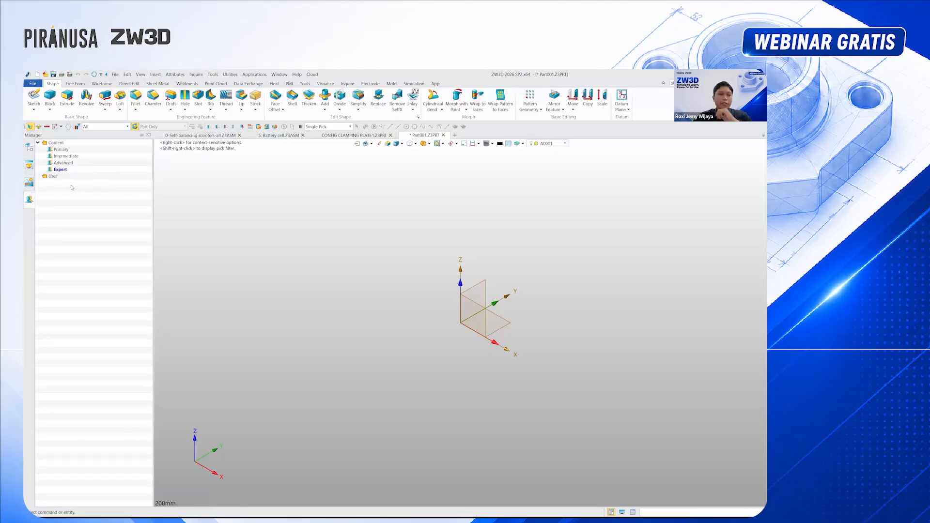
Create a user role named Row_B, copied from the current role
right_click(60, 183)
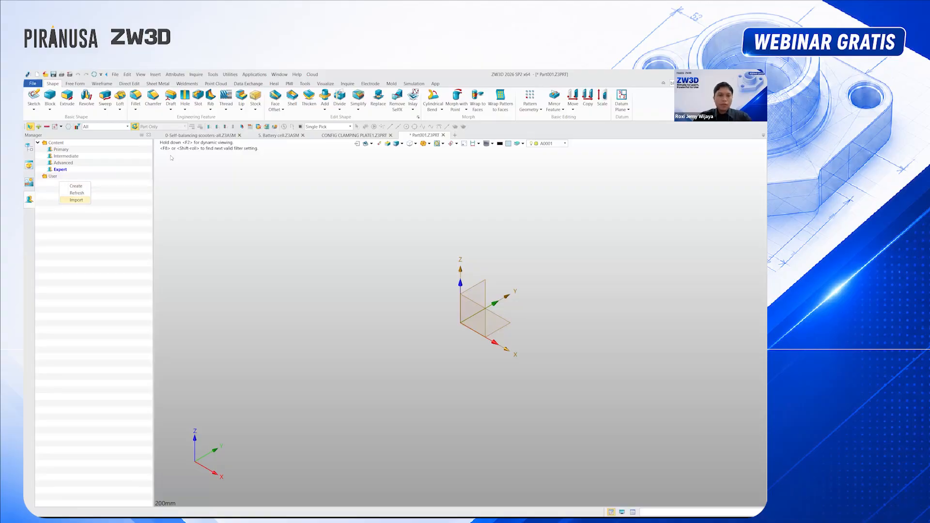
key("Down")
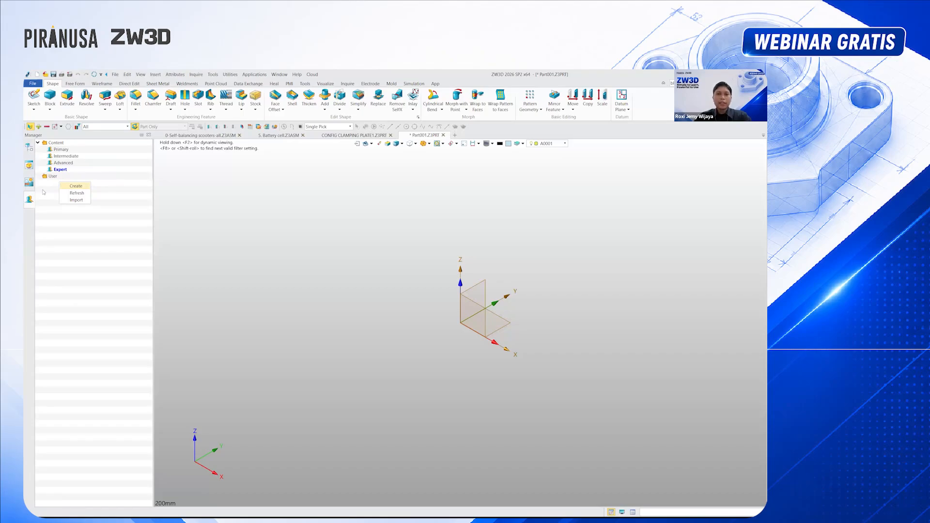
left_click(61, 186)
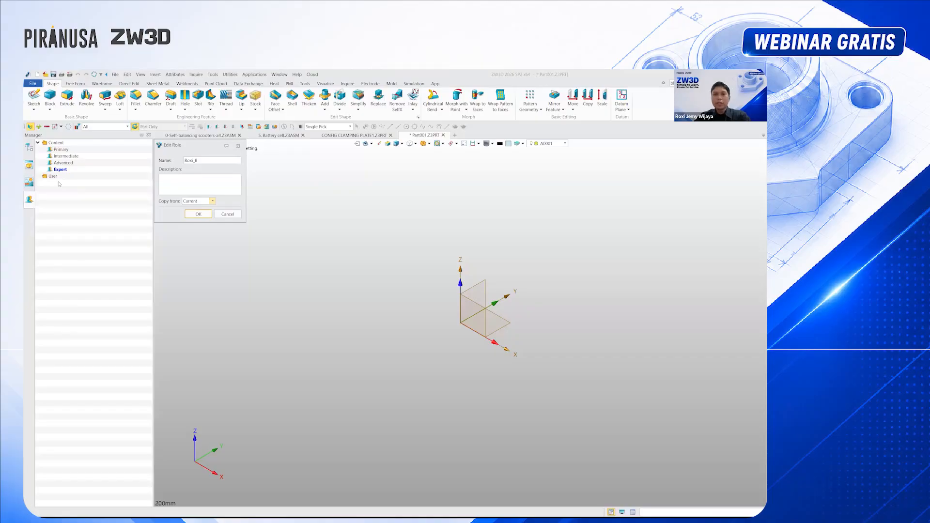
key("Return")
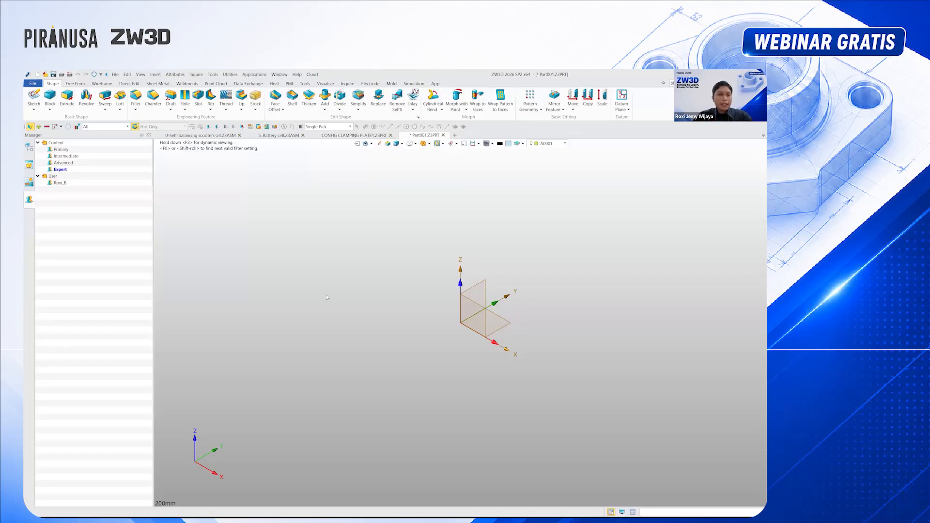
Import a saved user role into the role list from the zip archive ending in "_A"
right_click(62, 192)
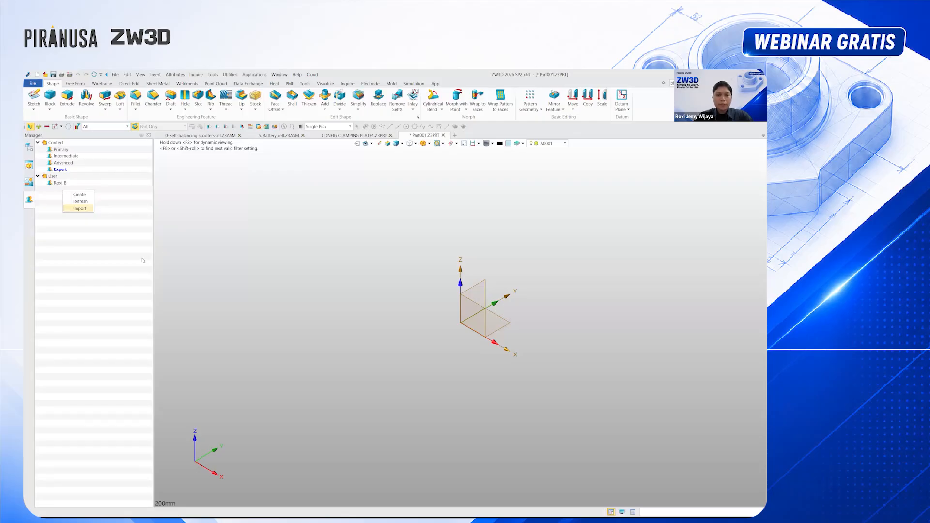
left_click(80, 208)
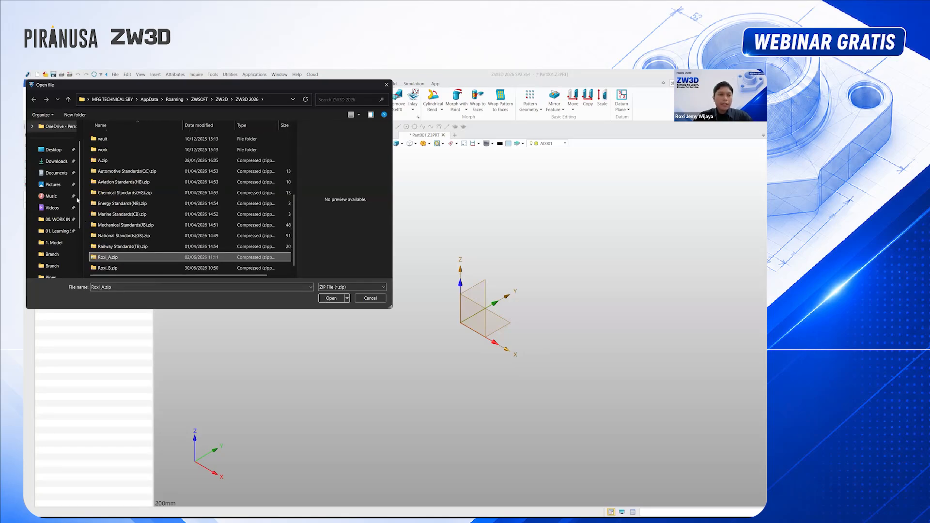
key("Return")
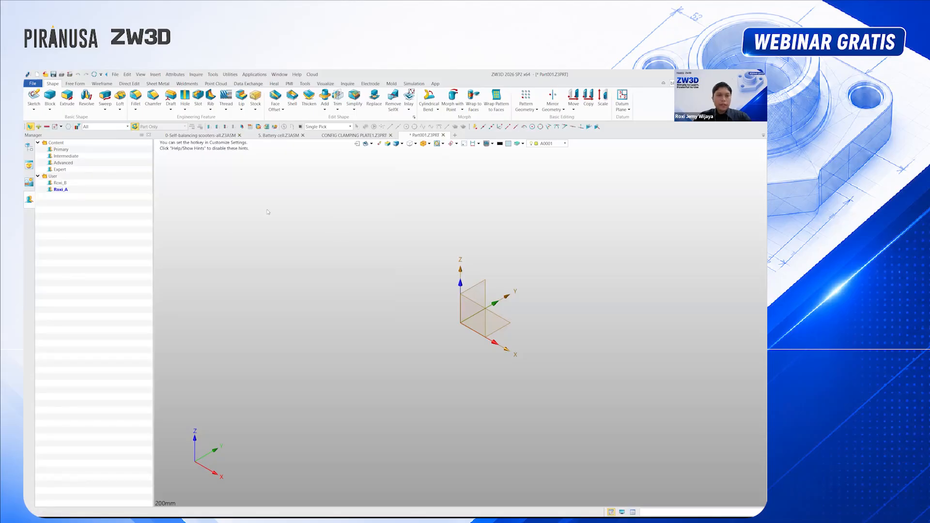
Hide and restore the Manager pane, look over the Reuse and Appearance libraries, and return to the PowerPoint slide show
left_click(149, 136)
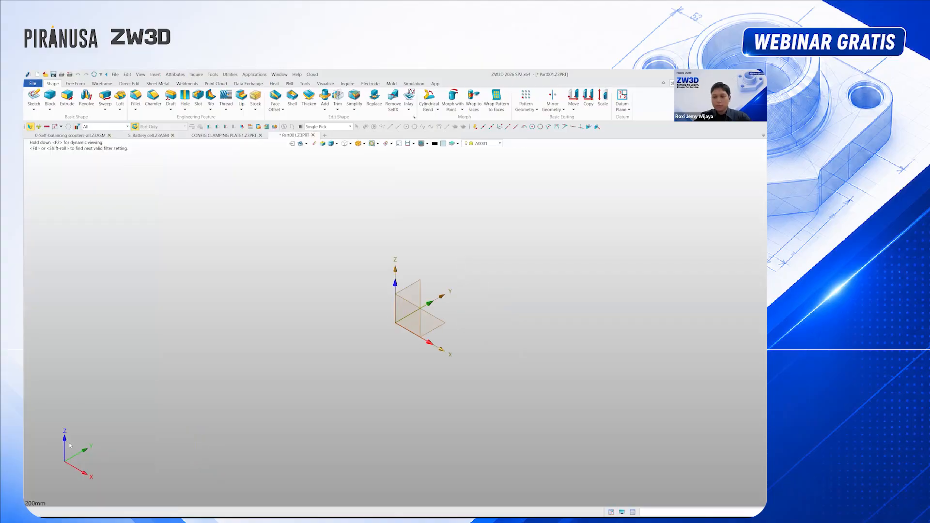
left_click(611, 512)
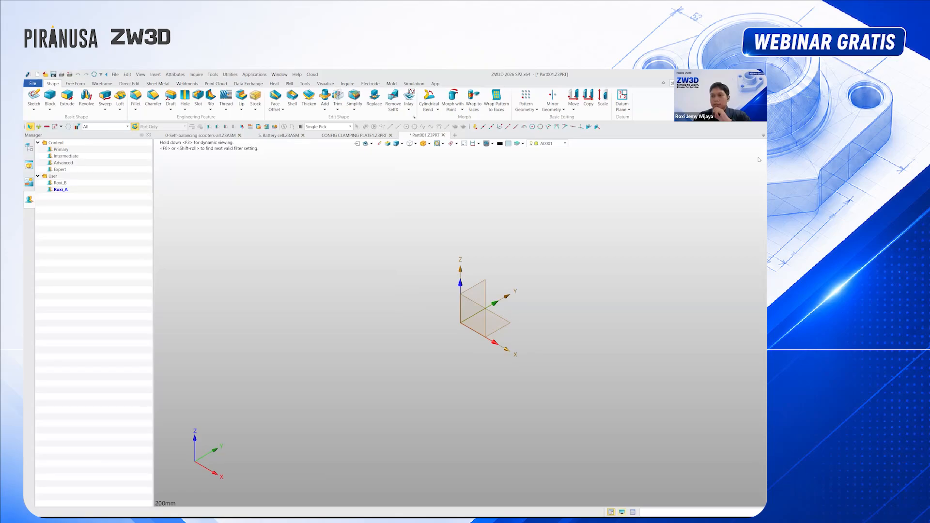
left_click(759, 200)
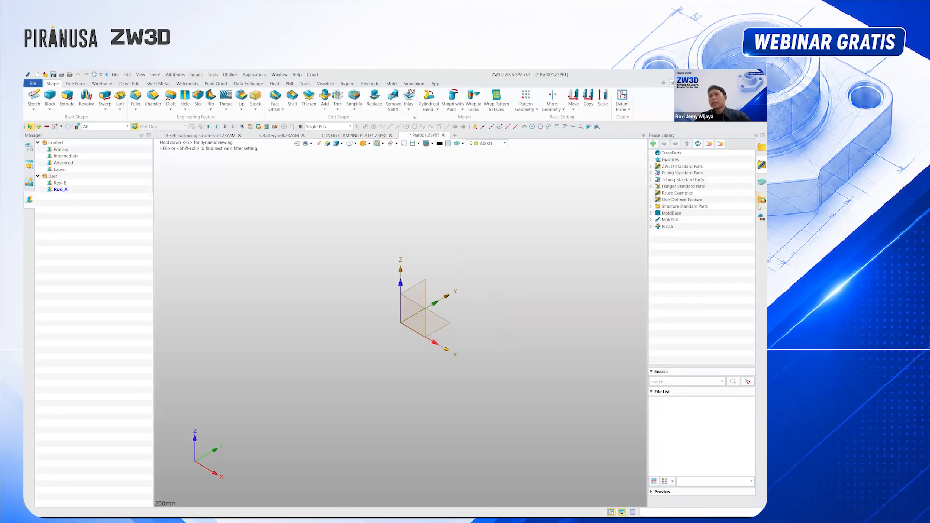
left_click(682, 166)
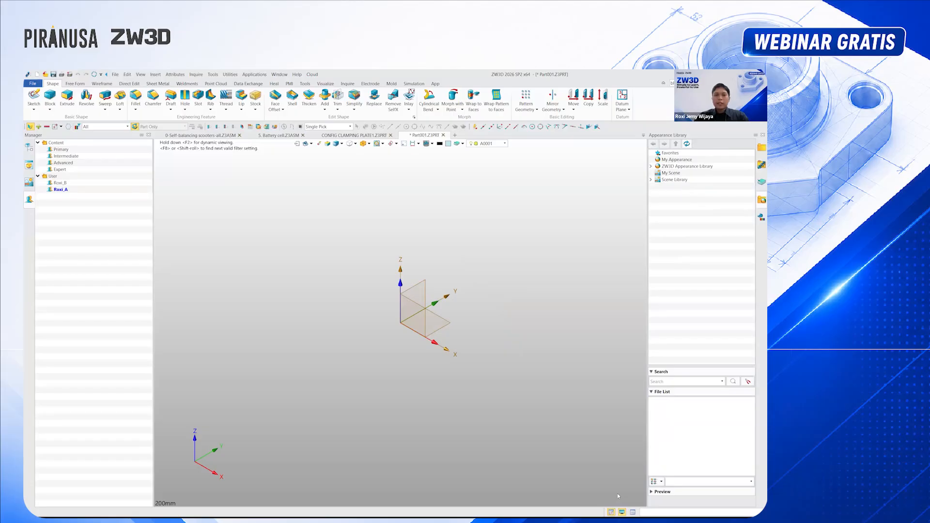
key("alt+Tab")
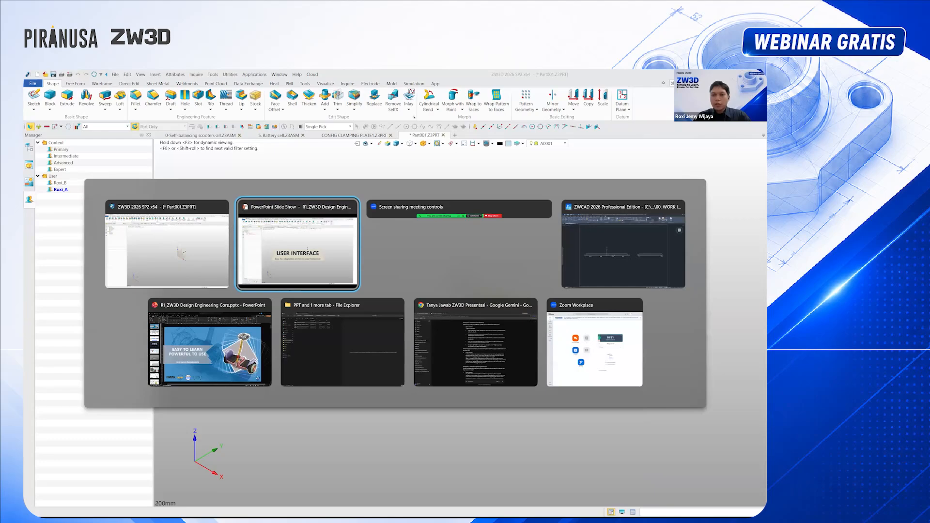
key("alt+Tab")
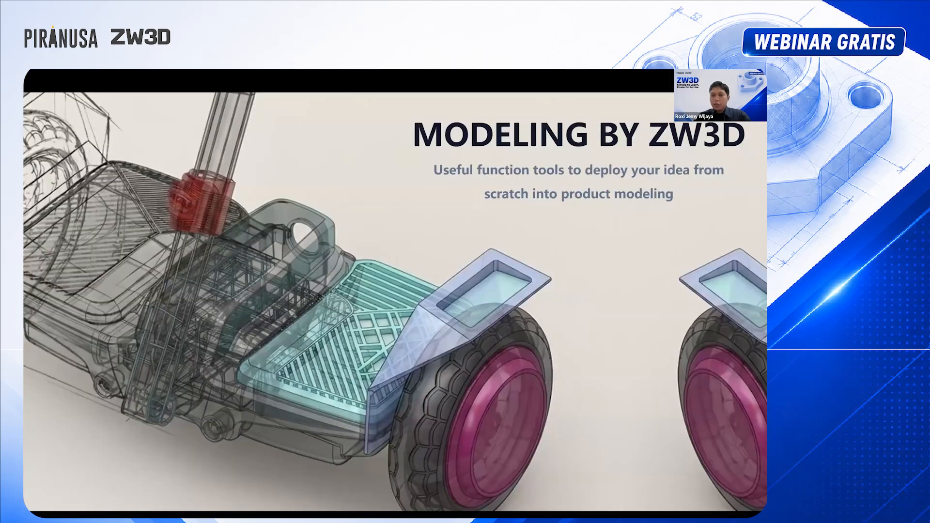
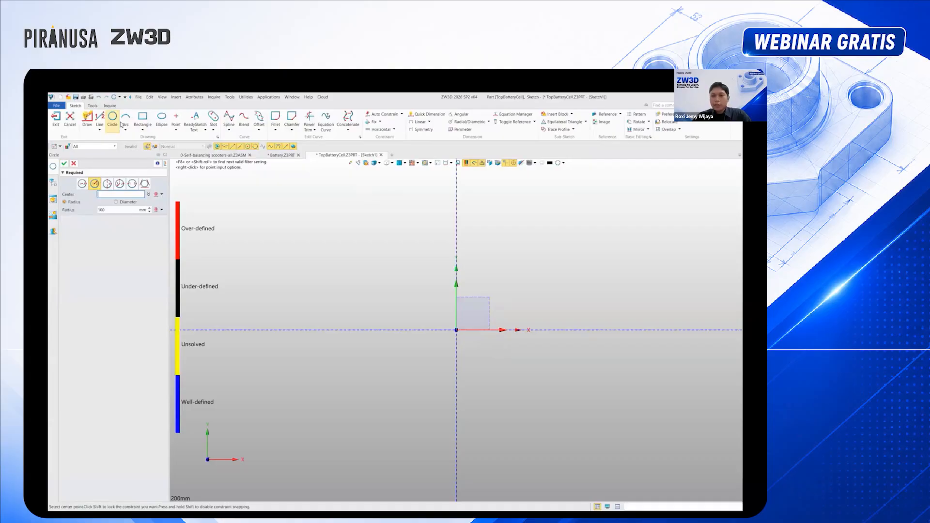
Sketch a 150 mm radius circle at the origin and a horizontal 10 mm radius slot starting there, about 225 mm between centres
left_click(456, 330)
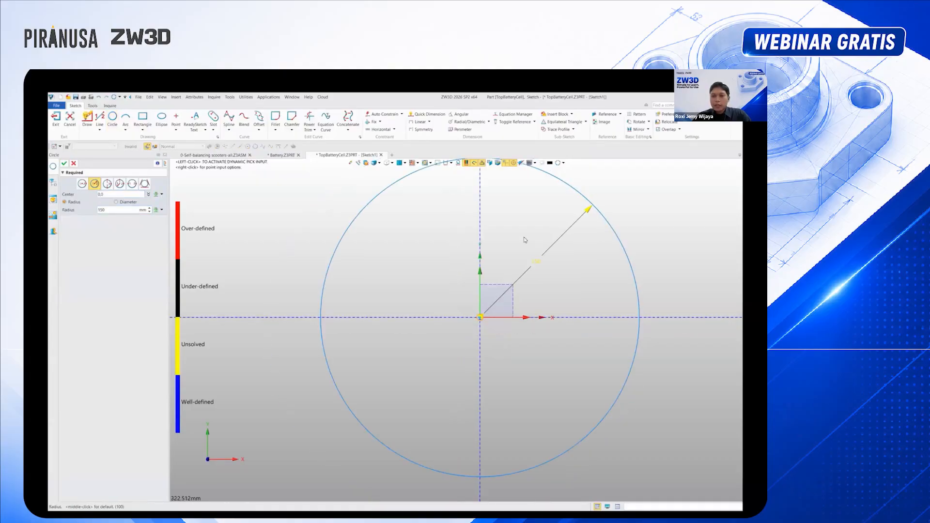
key("Return")
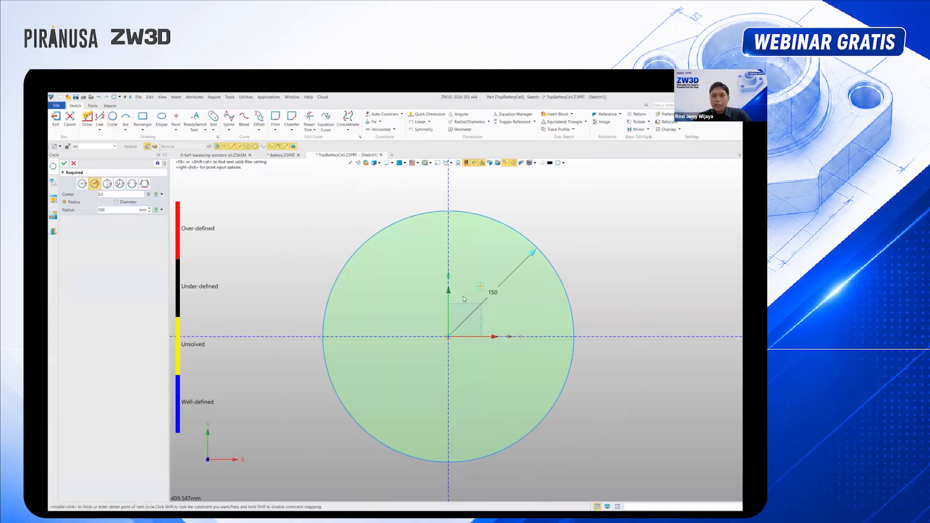
right_click_drag(464, 299, 424, 325)
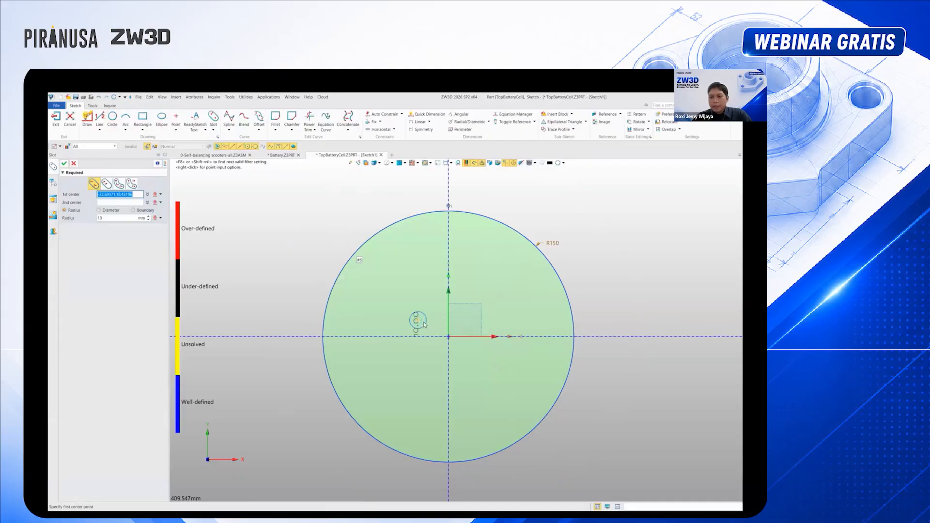
left_click(448, 336)
left_click(635, 337)
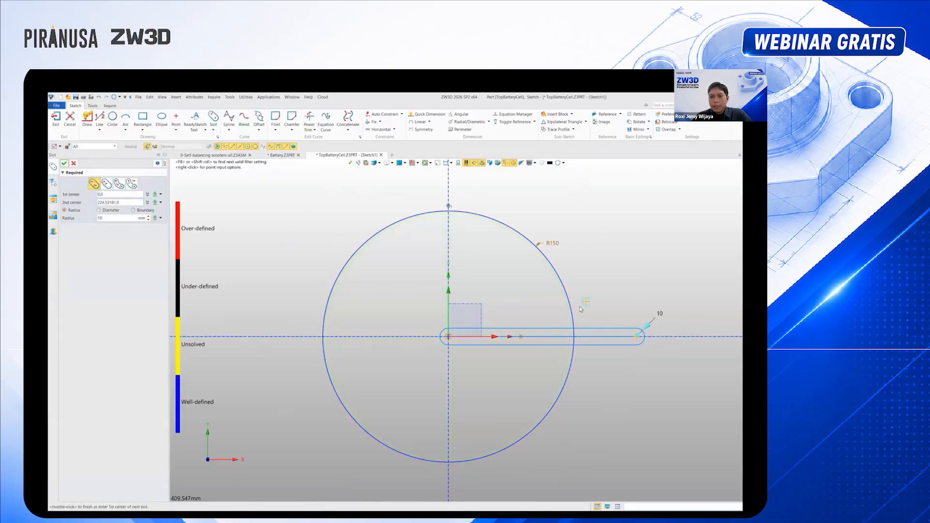
middle_click(612, 264)
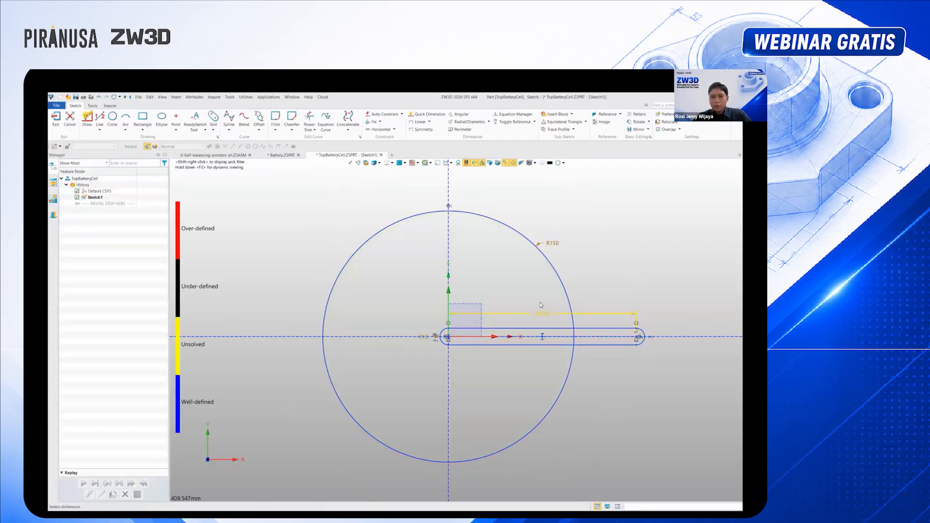
Dimension the slot's centre-to-centre distance as 250 mm
left_click(543, 215)
type("250")
key("Return")
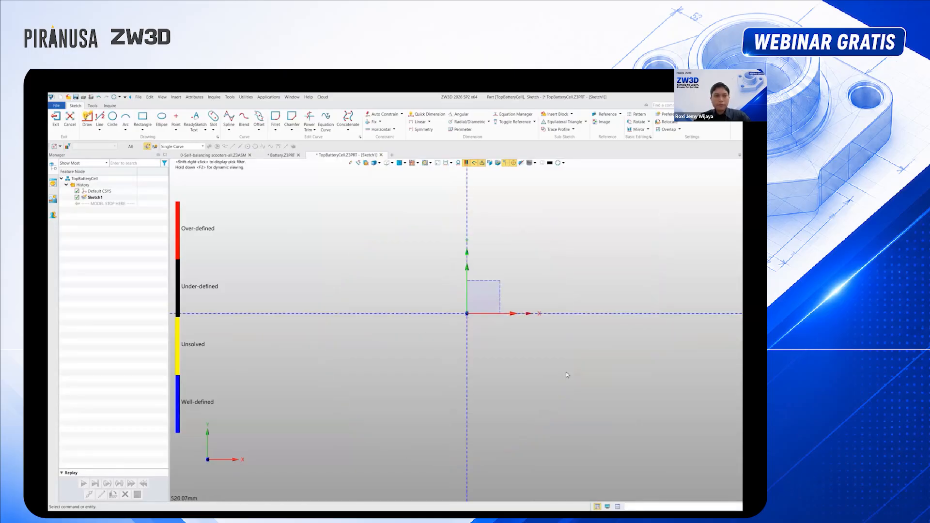
Import Concept Cover Battery-2.dwg into the current sketch, keeping the file units and reading model space
scroll(524, 318, "up", 2)
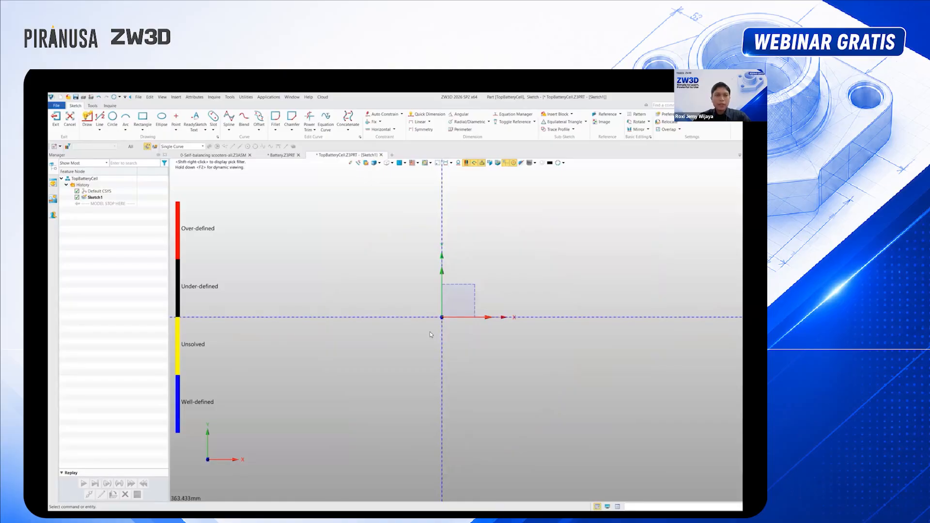
left_click(92, 106)
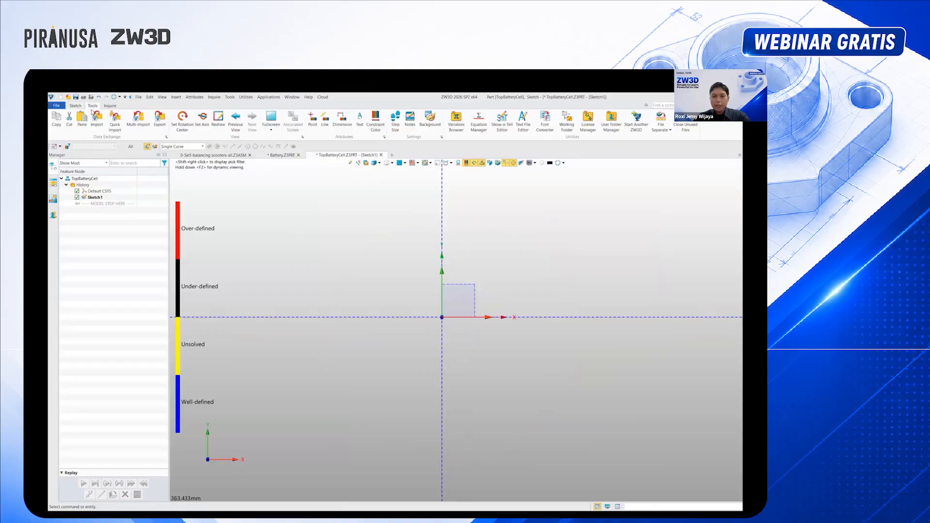
left_click(97, 117)
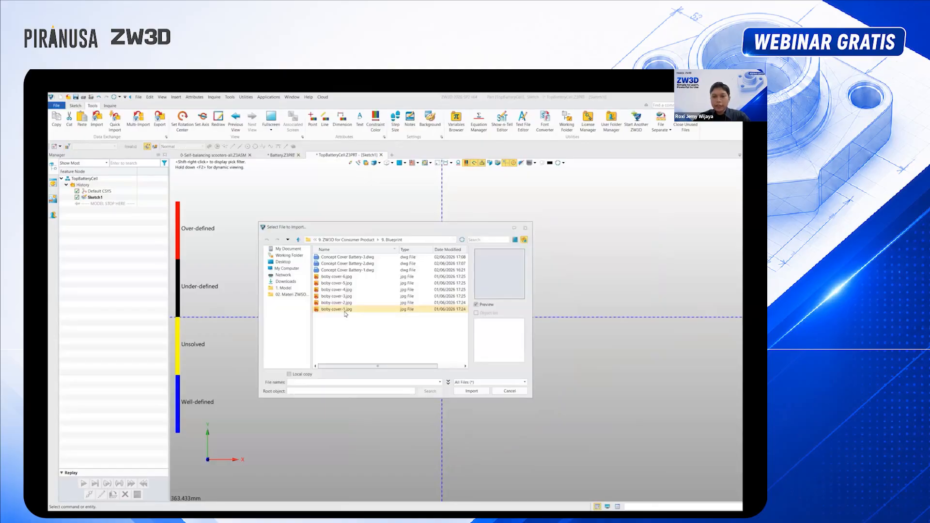
left_click(347, 264)
left_click(472, 392)
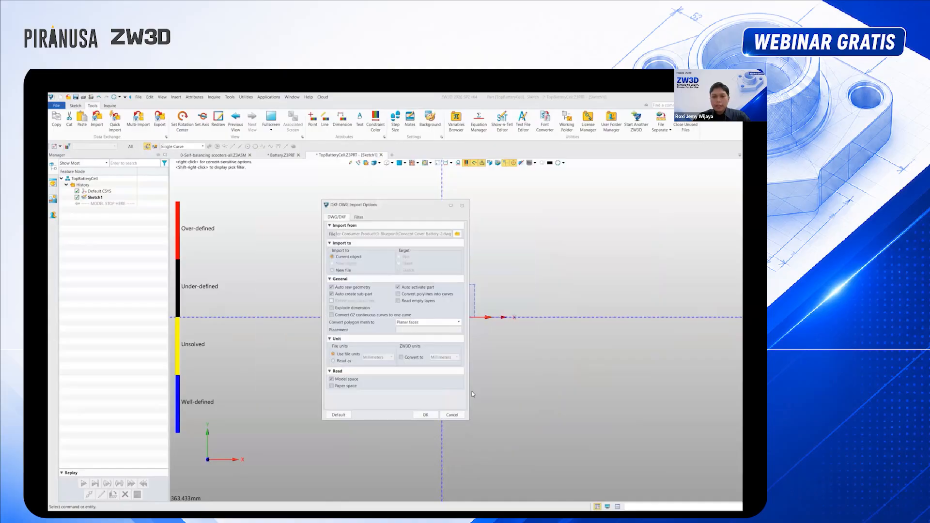
left_click(426, 415)
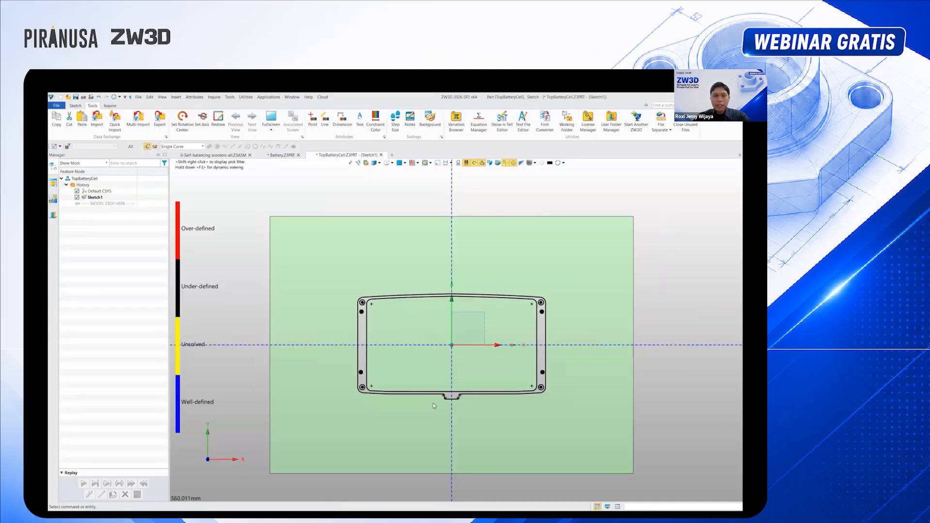
Trim away the frame around the imported cover outline and draw a vertical centre line about 172 mm long through the outline
left_click(309, 118)
mouse_move(345, 196)
left_mouse_down()
mouse_move(264, 388)
mouse_move(450, 472)
mouse_move(636, 449)
mouse_move(629, 458)
mouse_move(671, 351)
mouse_move(527, 180)
left_mouse_up()
scroll(453, 316, "up", 3)
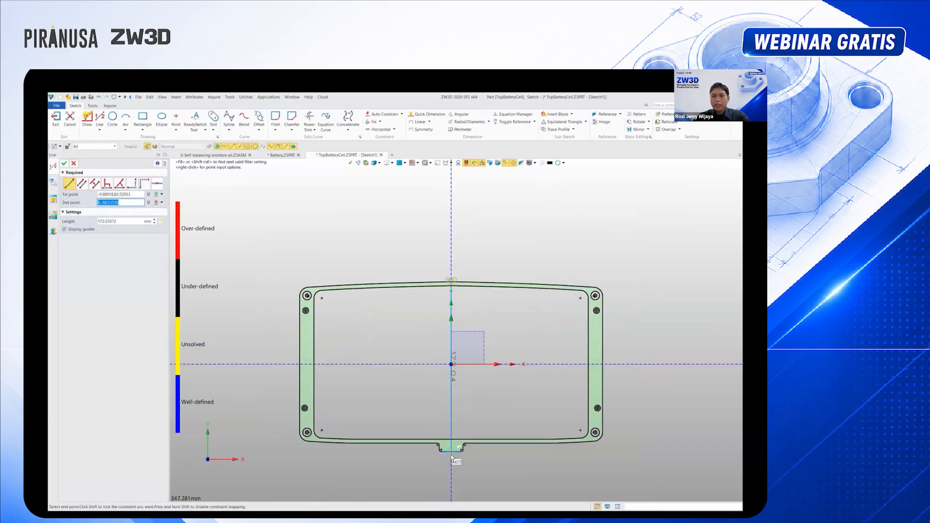
left_click(452, 458)
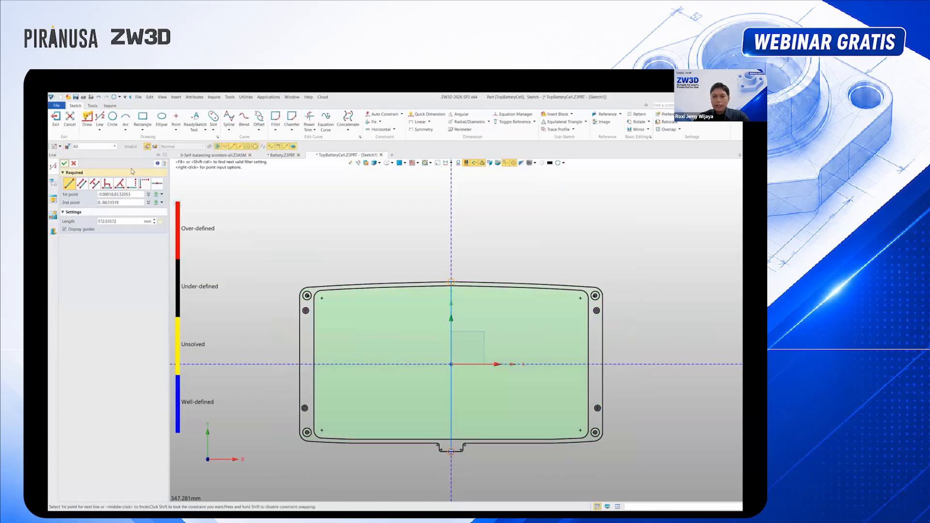
middle_click_drag(438, 311, 411, 281)
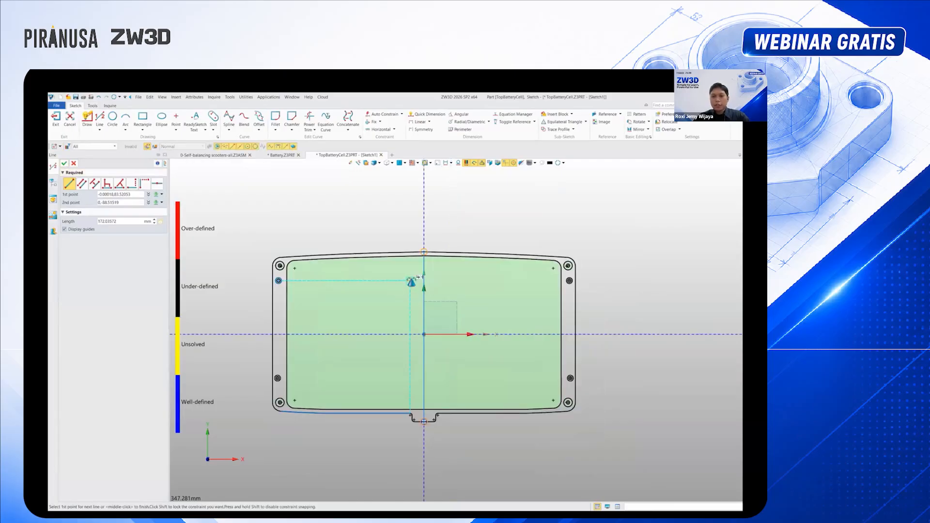
scroll(456, 272, "up", 1)
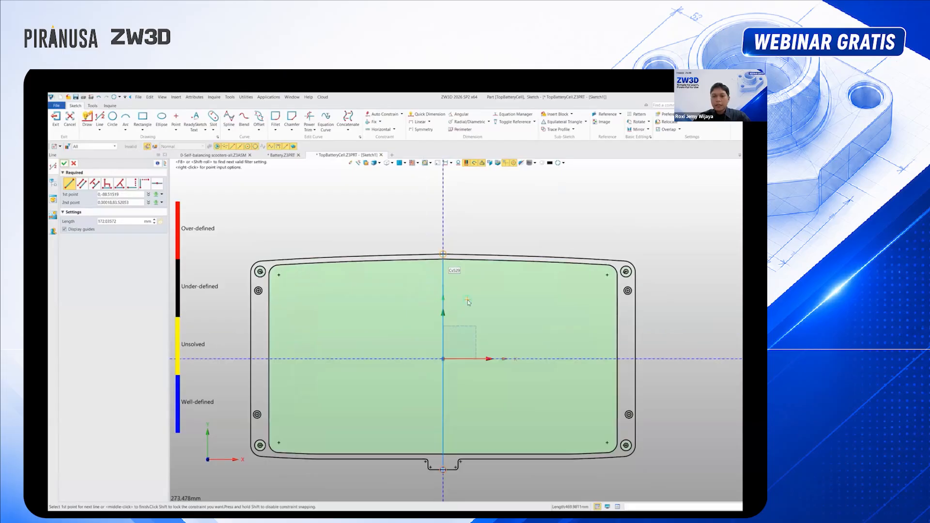
middle_click(469, 302)
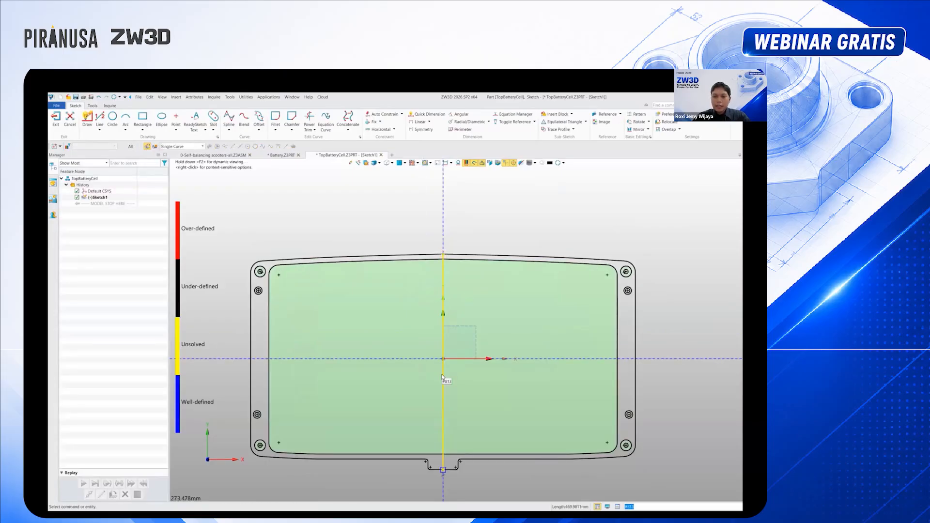
Trim the cover outline at the centre line and delete everything remaining on its +X side
key("t")
left_click_drag(466, 226, 457, 471)
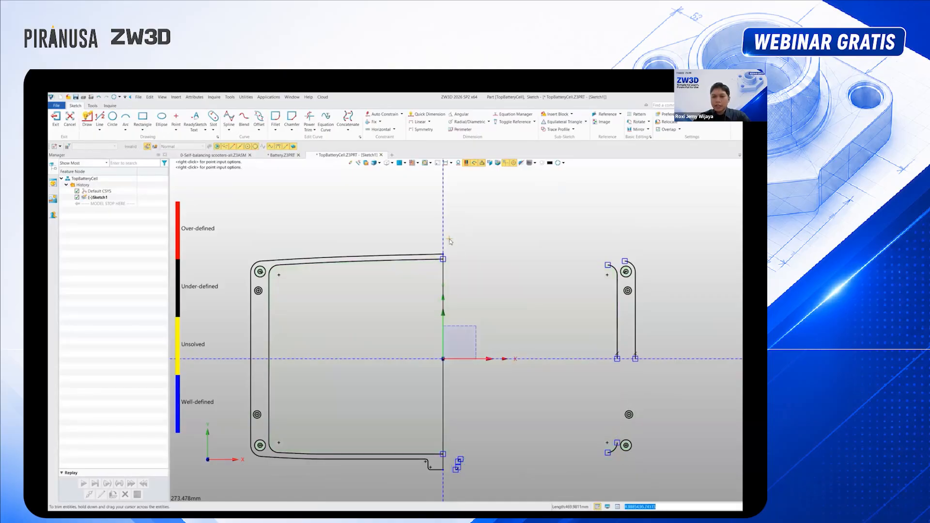
key("Escape")
left_click_drag(446, 234, 664, 493)
key("Delete")
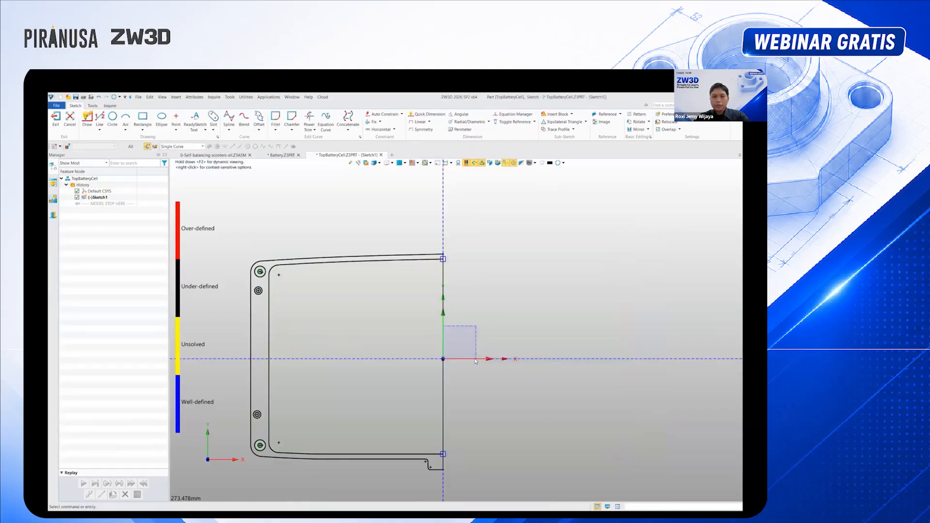
Dimension the inner and outer heights and half-widths of the cover profile, plus the corner hole's distance from the centre line
middle_click_drag(344, 276, 353, 255)
left_click(426, 114)
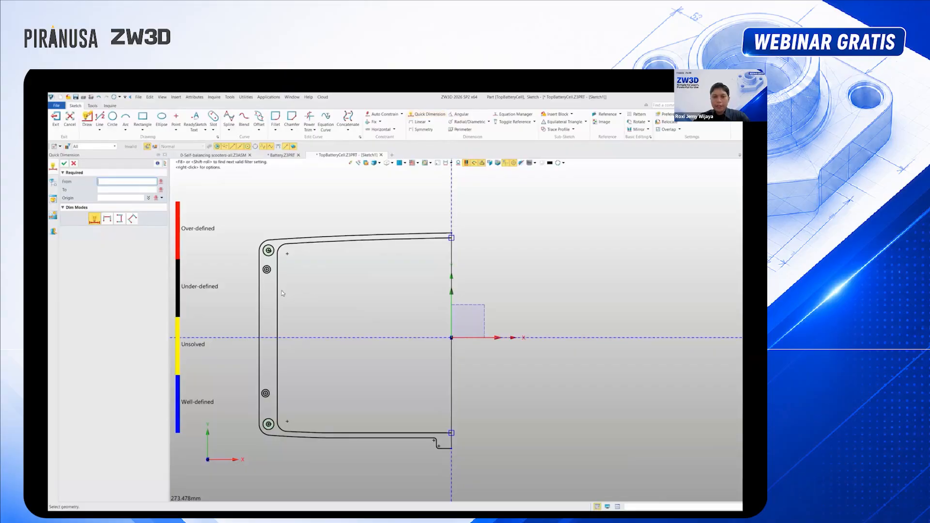
left_click(451, 237)
left_click(452, 237)
left_click(521, 340)
left_click(297, 279)
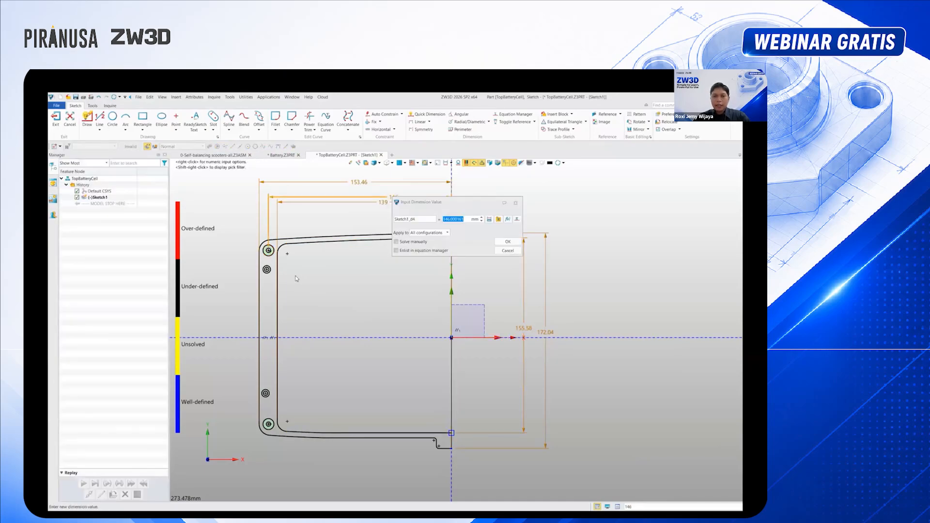
key("Return")
Dimension the upper small hole horizontally from the centre line, and both upper holes vertically from the X axis
left_click(263, 268)
left_click(471, 280)
left_click(385, 177)
key("Return")
left_click(265, 247)
left_click(311, 345)
left_click(222, 291)
left_click(263, 268)
left_click(242, 312)
key("Return")
Dimension the vertical distances of the lower small hole and the lower corner hole from the X axis
left_click(262, 408)
left_click(358, 347)
left_click(242, 364)
key("Return")
left_click(265, 442)
left_click(310, 345)
left_click(222, 384)
left_click(346, 429)
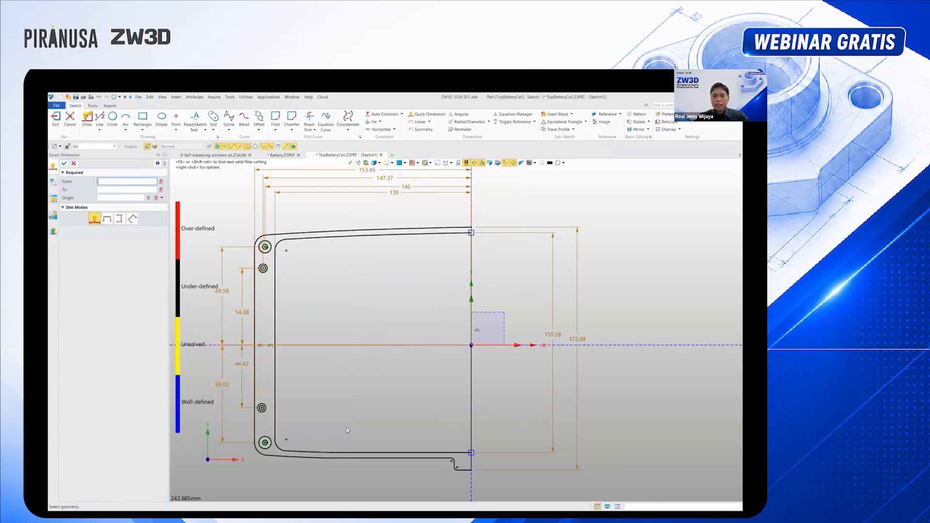
Add diameter dimensions to both circles of the lower small hole and to the lower corner hole's outer circle
scroll(345, 429, "up", 5)
left_click(264, 392)
left_click(262, 391)
left_click(332, 402)
key("Return")
left_click(275, 468)
left_click(330, 438)
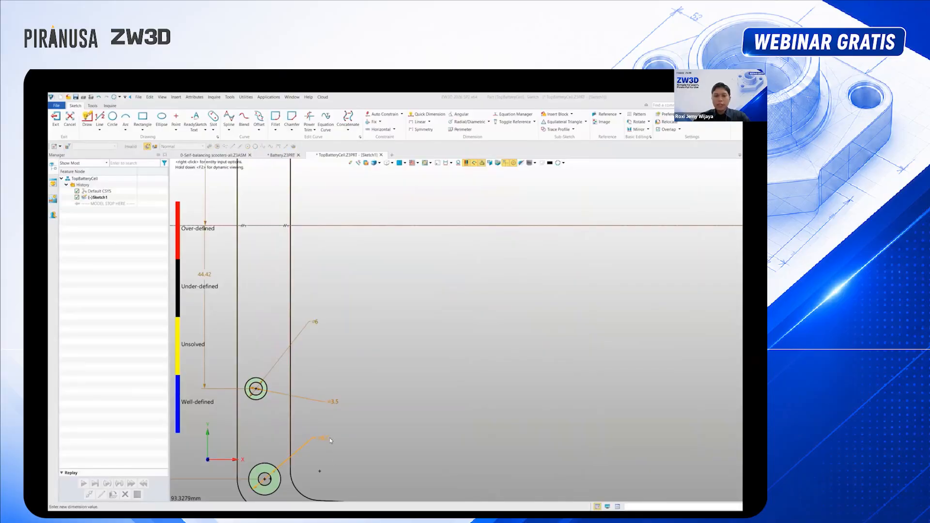
key("Return")
Apply Auto Constrain to all entities of the half cover profile, using a base point on the centre line without creating dimensions
scroll(329, 438, "down", 5)
middle_click_drag(413, 373, 406, 389)
left_click(382, 114)
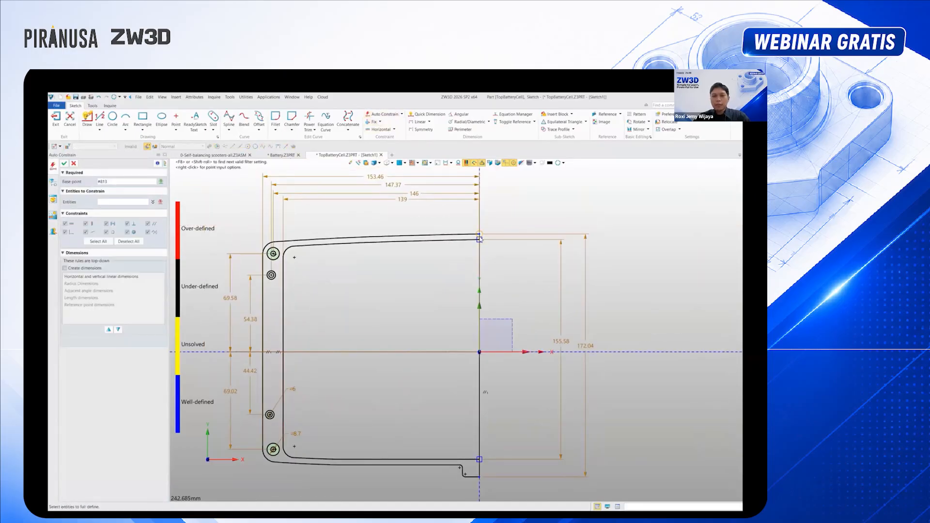
left_click_drag(238, 221, 512, 487)
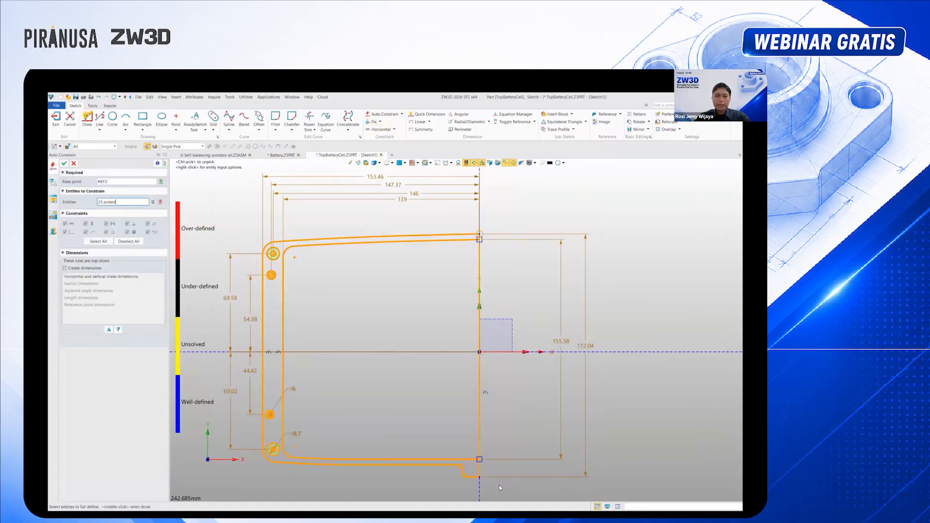
left_click(65, 165)
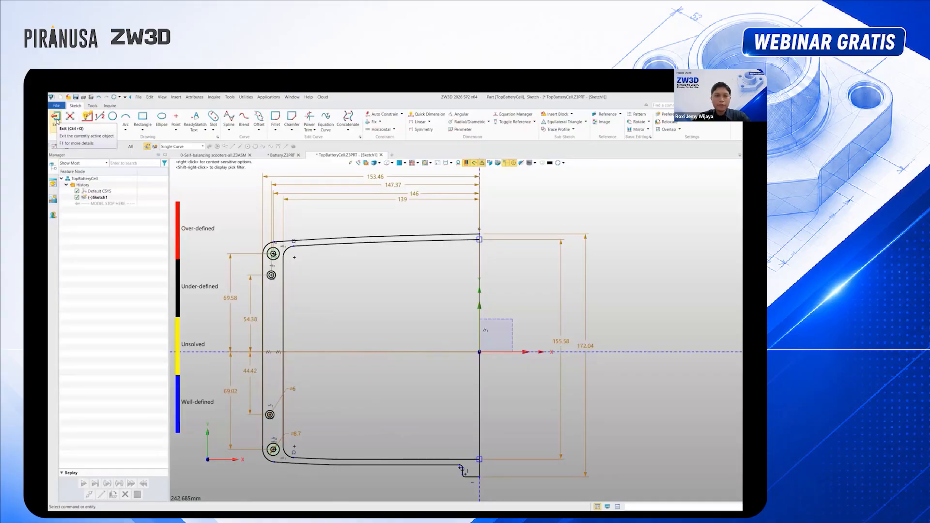
Finish the half cover profile sketch and rename it TOP
left_click(56, 118)
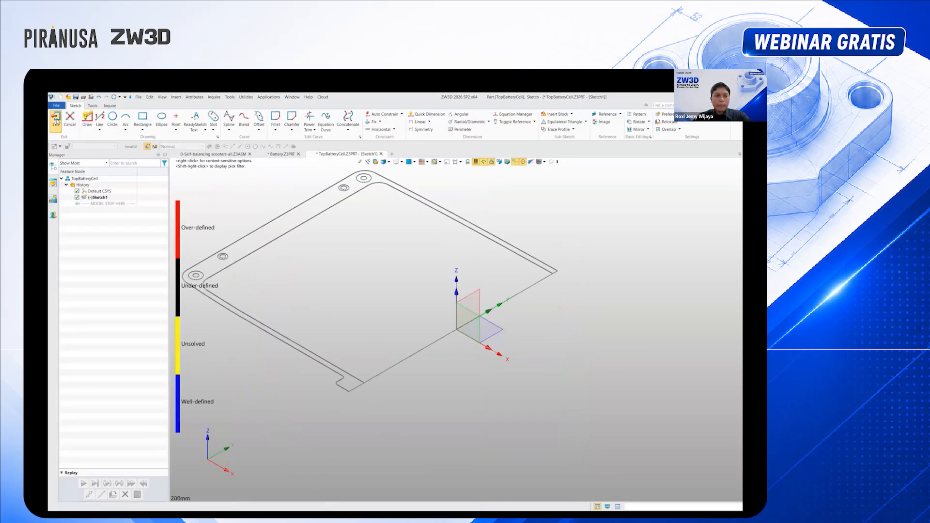
right_click(98, 197)
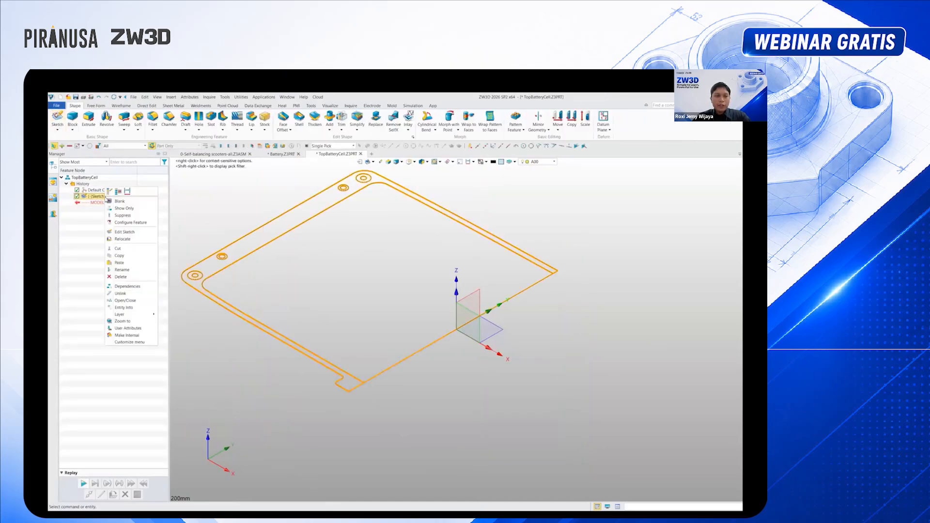
left_click(122, 240)
right_click(99, 196)
left_click(126, 275)
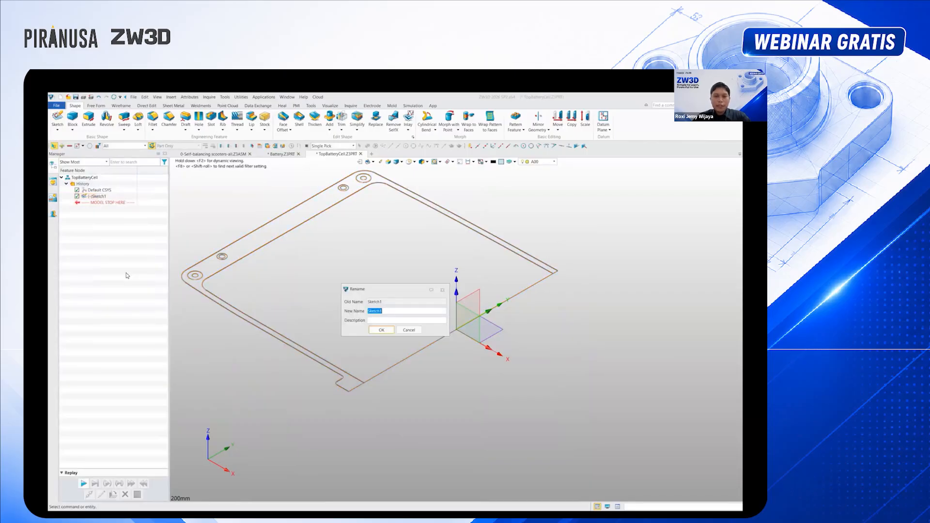
type("TOP")
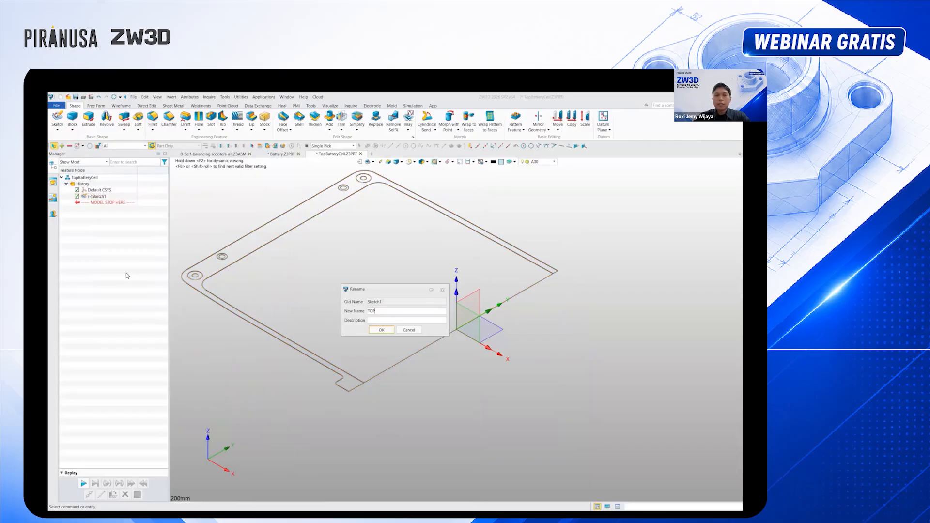
key("Return")
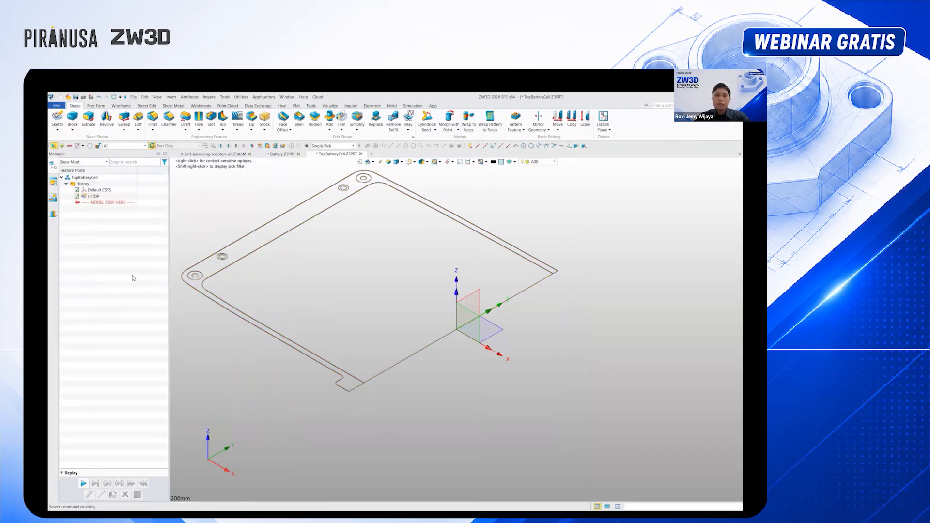
Start a new sketch on the XZ plane of the default coordinate system
left_click(56, 124)
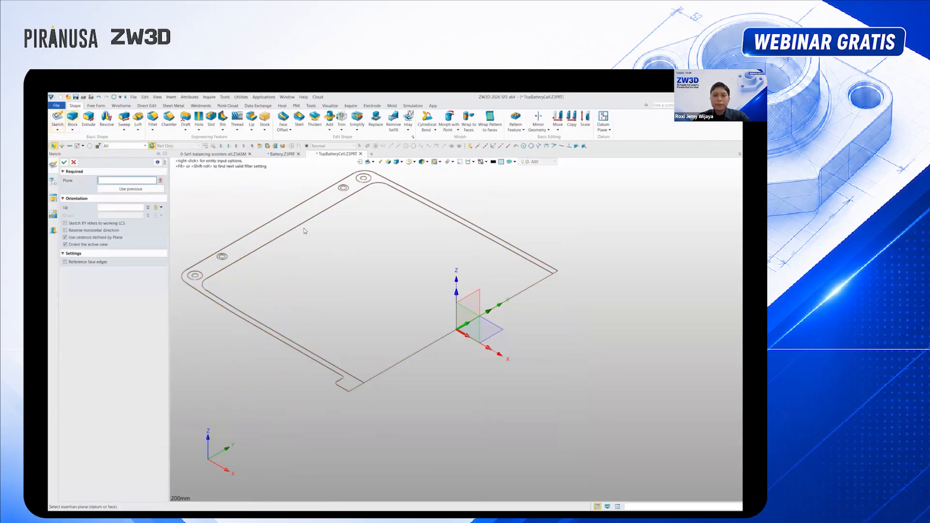
left_click(478, 319)
middle_click(478, 320)
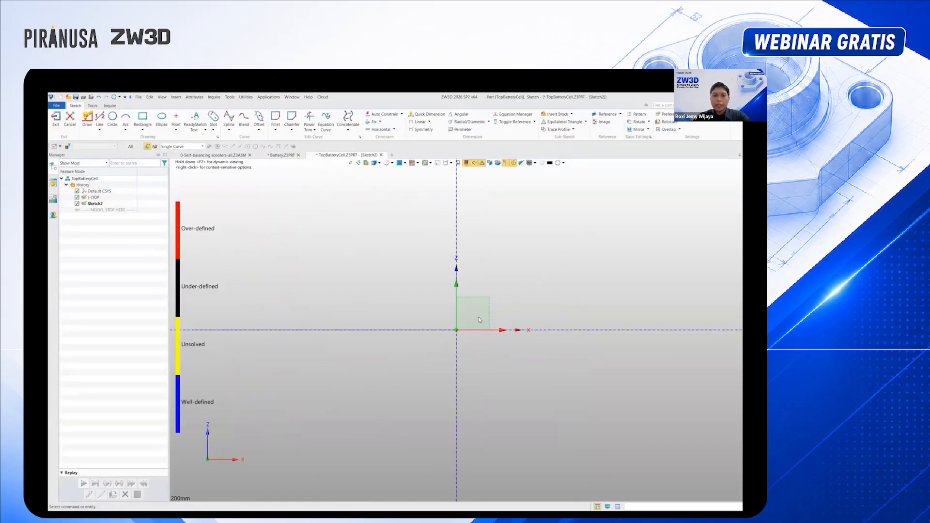
Switch to ZWCAD and copy the long front view with its base point at the middle of the central tab's upper edge
left_click(193, 479)
scroll(442, 430, "down", 8)
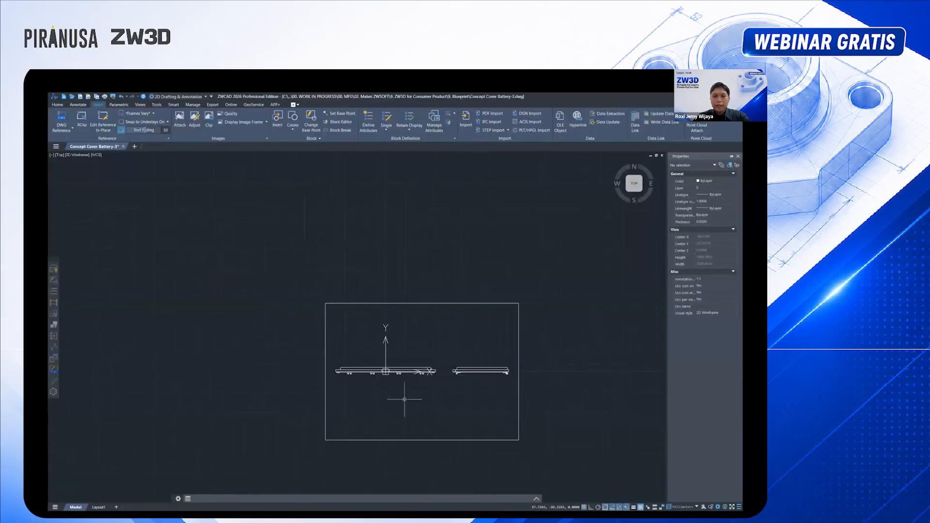
middle_click(373, 407)
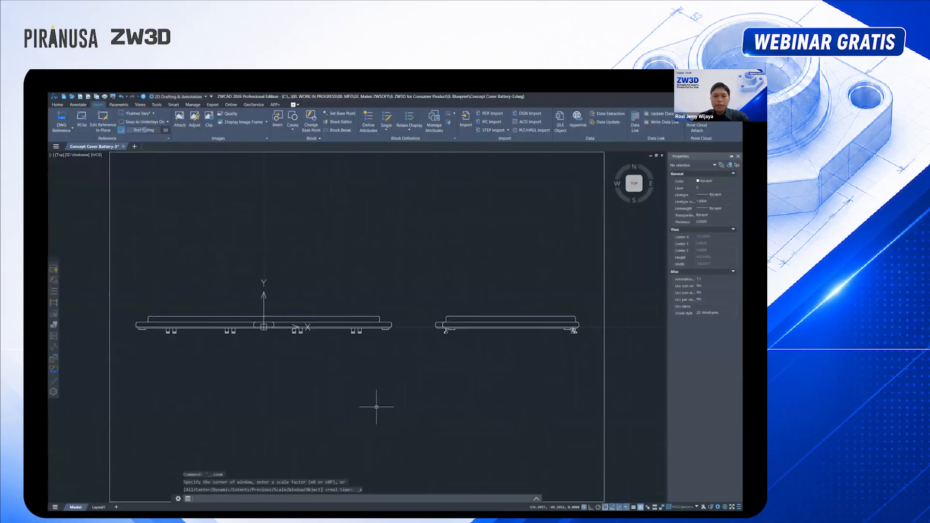
right_click(377, 408)
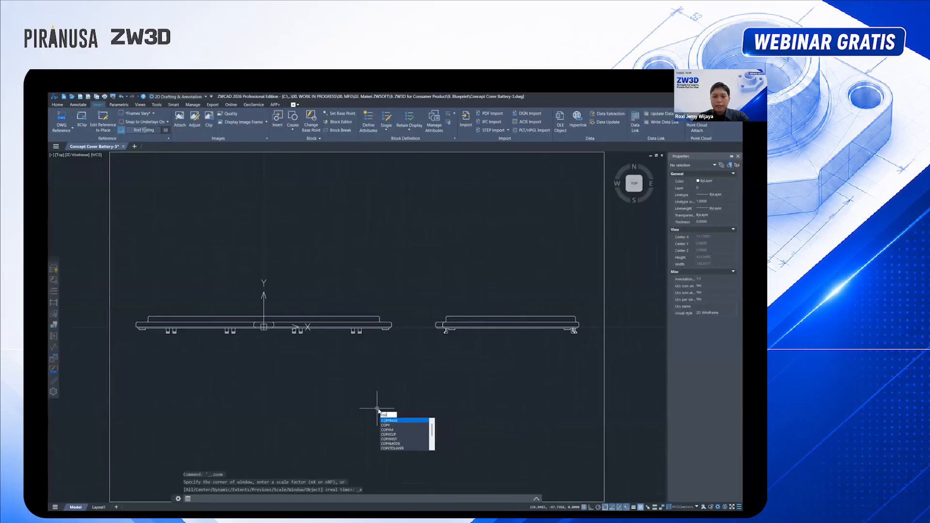
key("ctrl+shift+c")
scroll(270, 335, "up", 4)
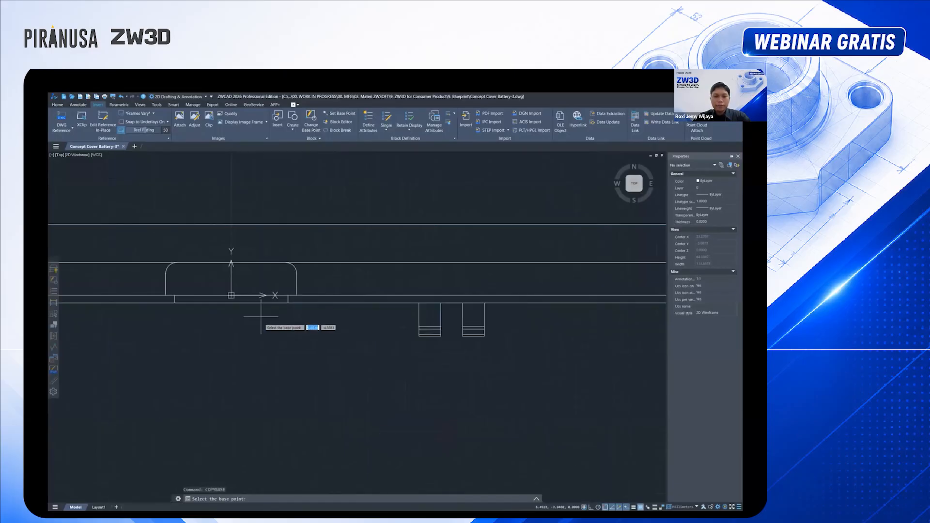
left_click(231, 262)
scroll(325, 299, "down", 5)
left_click(225, 273)
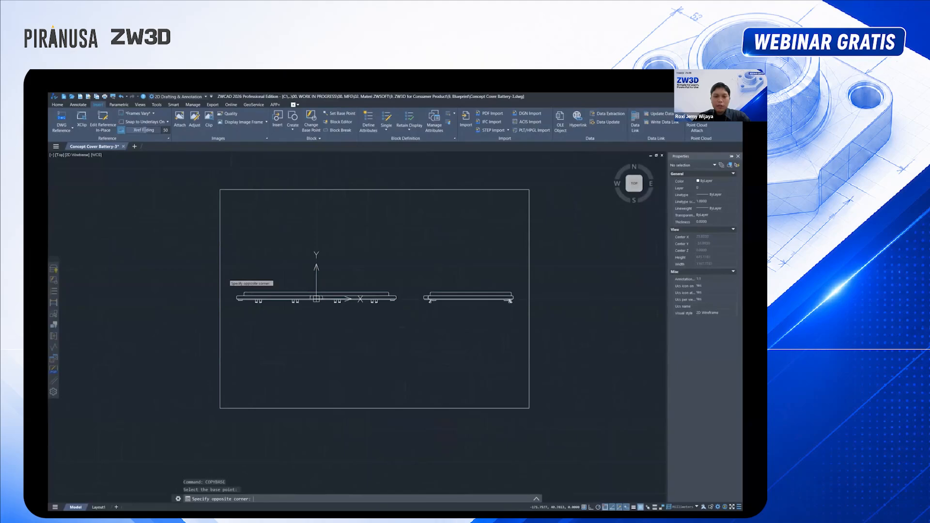
left_click(418, 332)
key("Return")
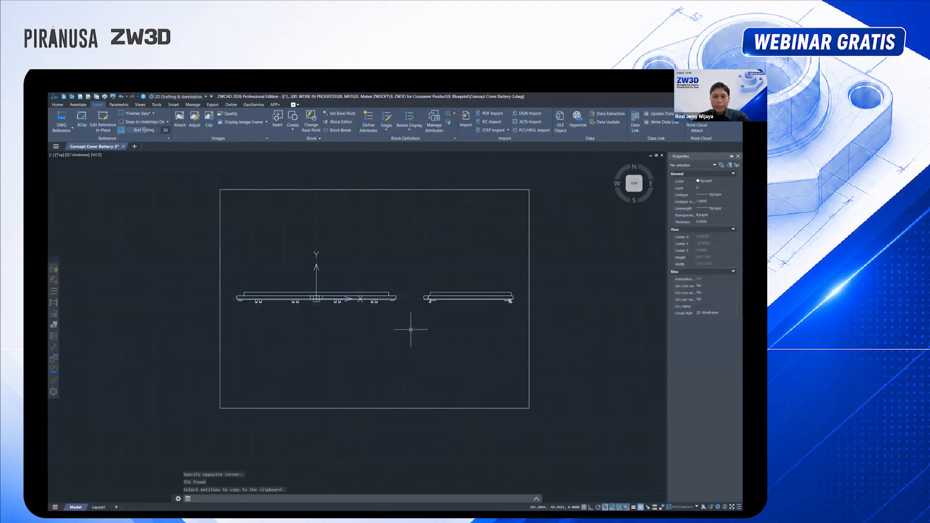
Return to ZW3D, paste the copied front view at the sketch origin, and exit the sketch
key("alt+Tab")
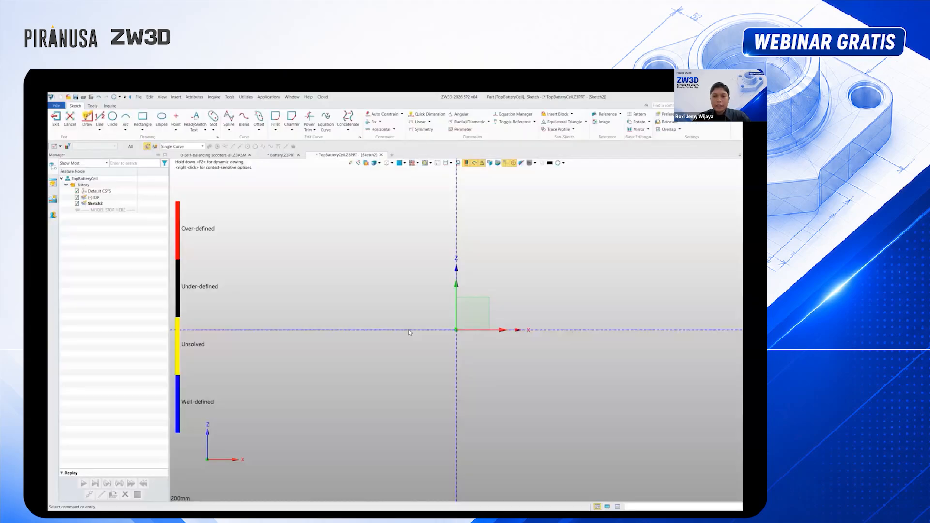
key("ctrl+v")
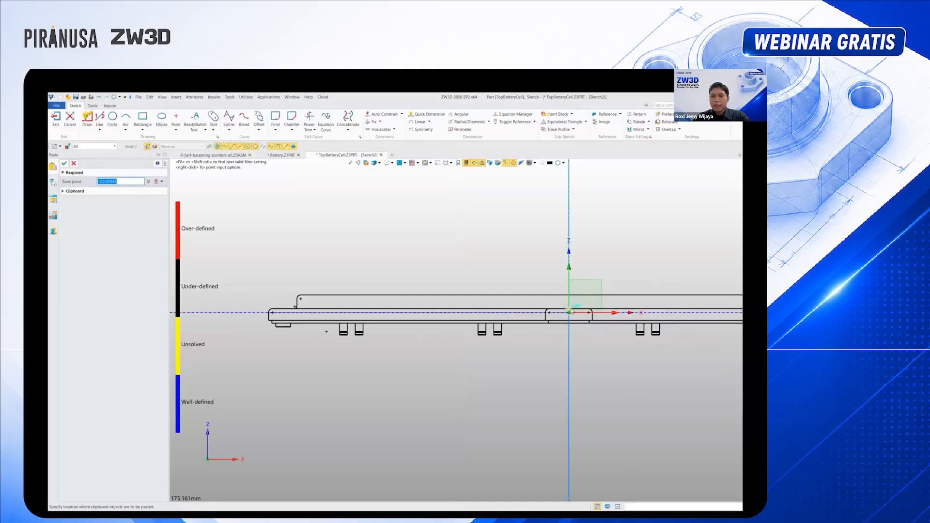
left_click(569, 314)
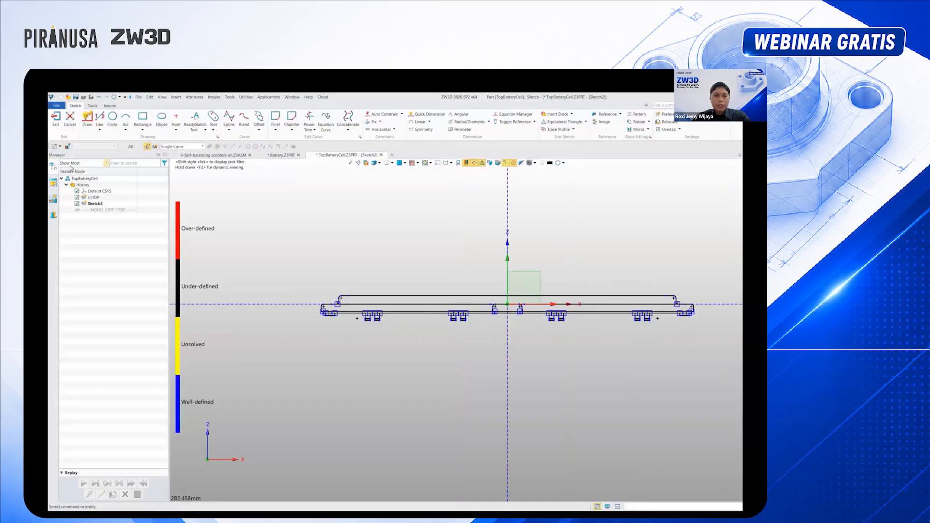
left_click(57, 121)
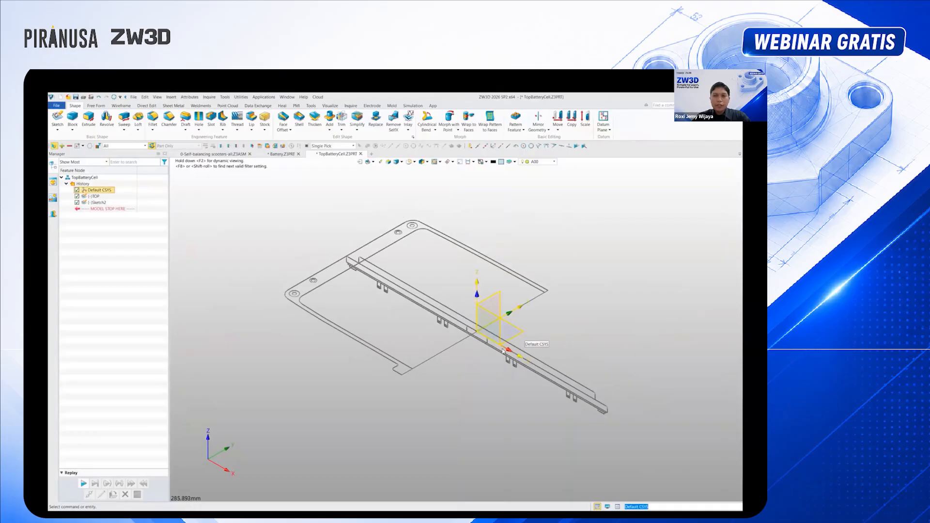
Create a datum plane offset below the XY plane, taking the offset from a picked point on the front view profile near the centre
left_click(603, 118)
scroll(485, 348, "up", 3)
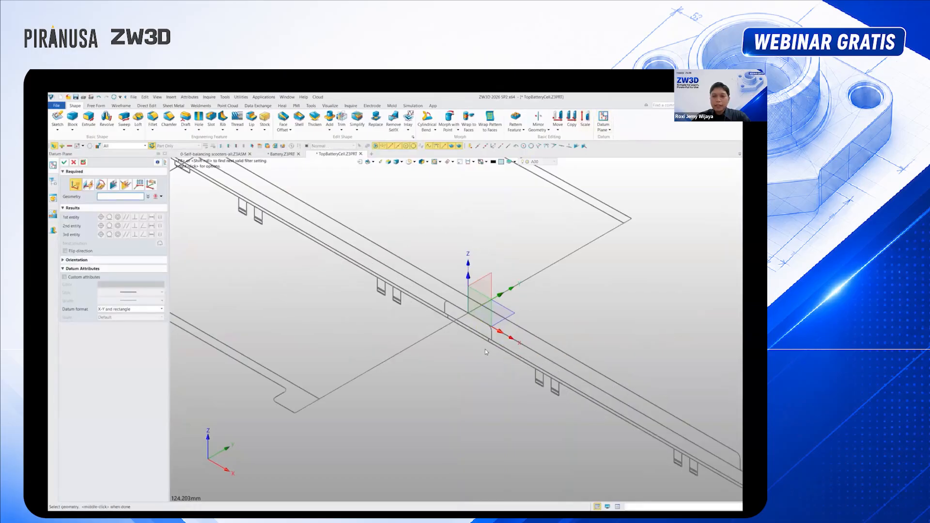
left_click(467, 315)
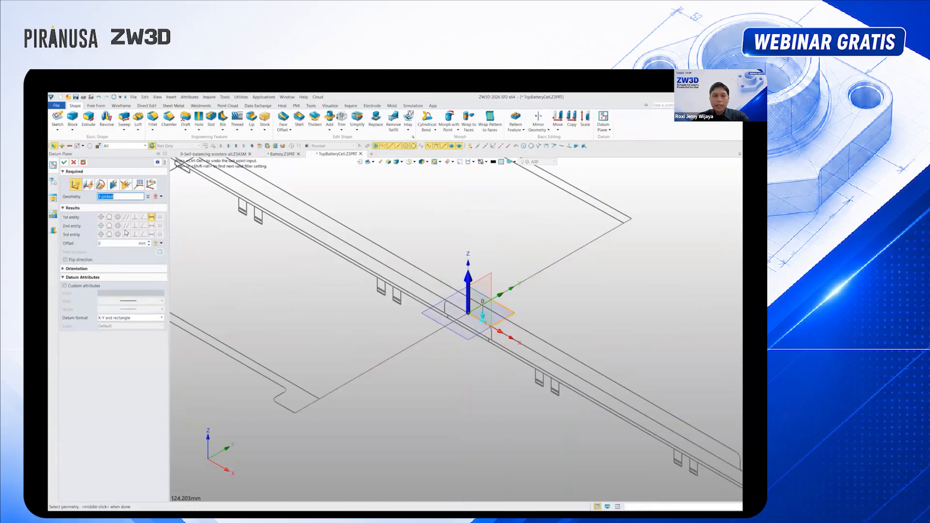
left_click(161, 243)
left_click(182, 256)
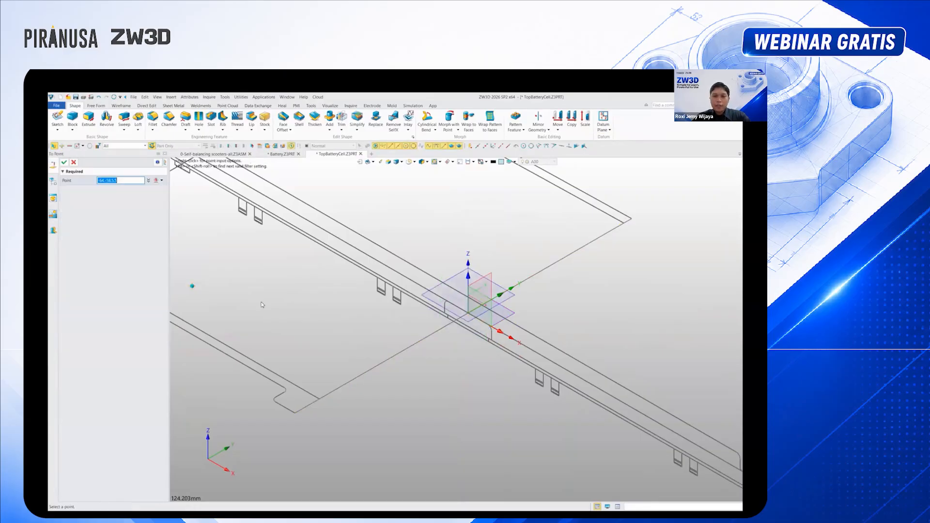
left_click(459, 335)
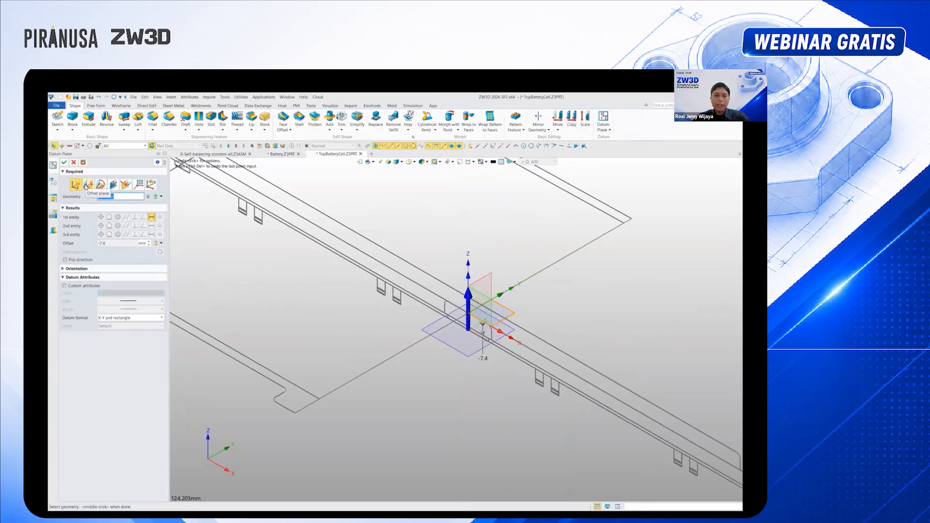
left_click(160, 243)
left_click(168, 280)
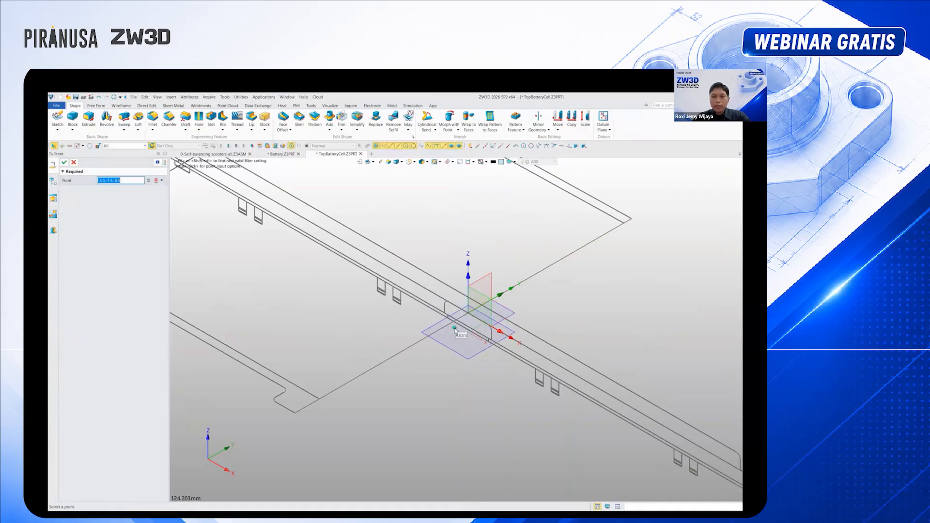
left_click(483, 334)
left_click(65, 163)
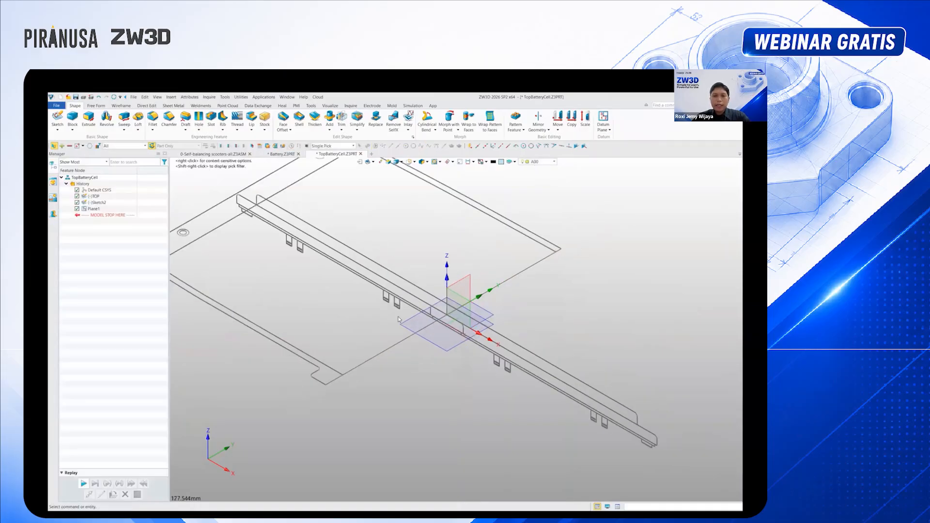
Start a sketch on the new offset plane, using the half profile's centre line as the up direction
left_click(57, 117)
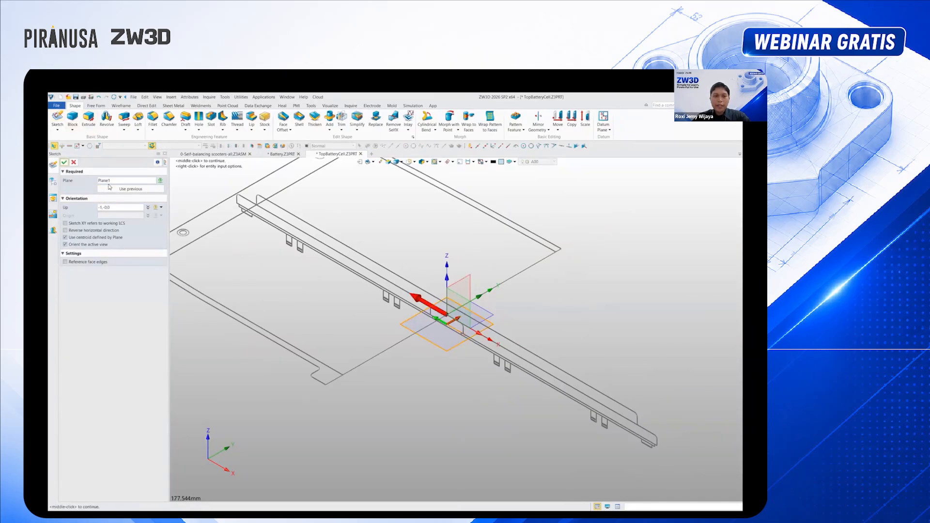
middle_click(503, 293)
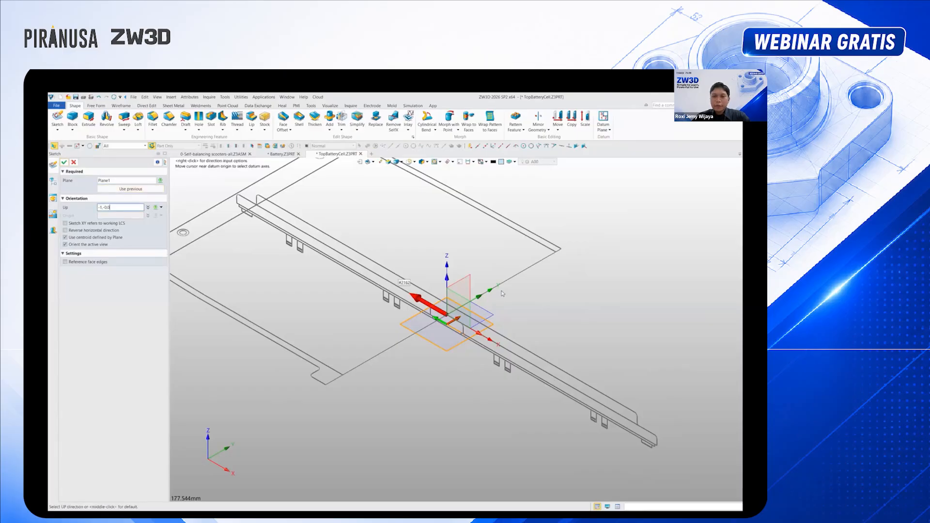
left_click(535, 264)
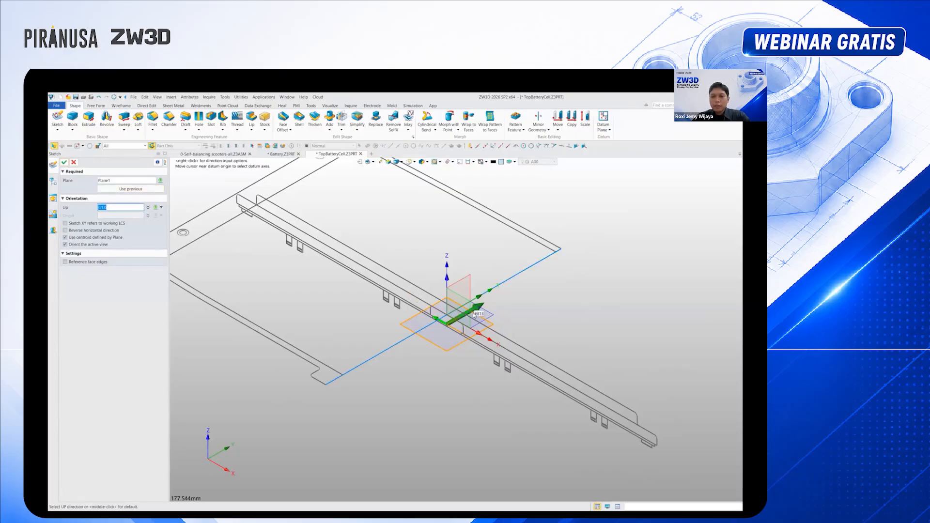
left_click(64, 163)
scroll(380, 257, "down", 3)
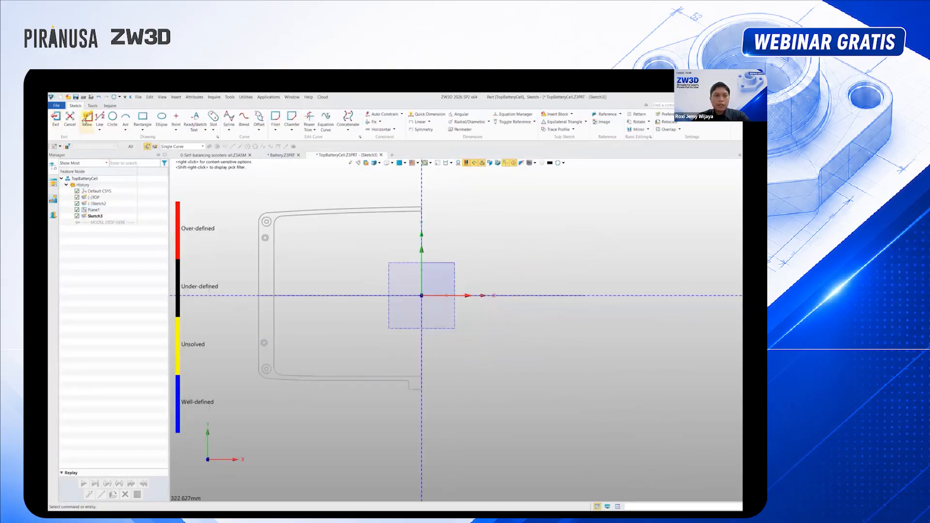
Import the Concept Cover Battery-1 DWG file's model space into the current sketch, using the file's units
left_click(92, 106)
left_click(97, 119)
left_click(412, 263)
left_click(472, 391)
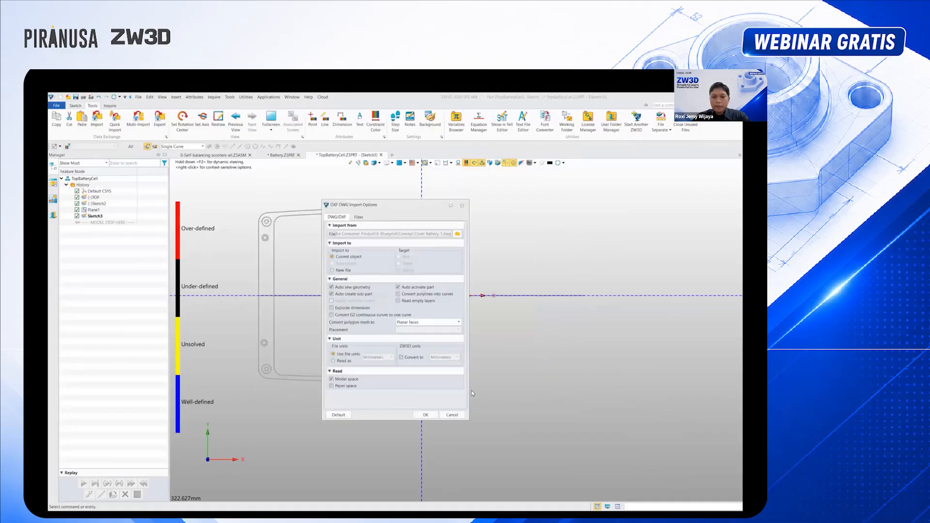
left_click(433, 415)
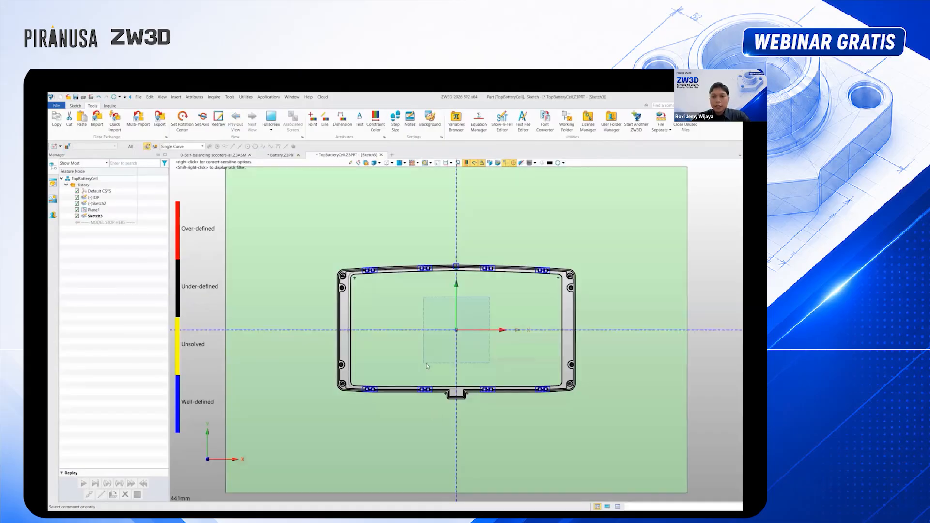
Trim away the rectangular frame surrounding the imported cover outline
scroll(427, 365, "down", 2)
key("t")
mouse_move(373, 194)
left_mouse_down()
mouse_move(250, 308)
mouse_move(281, 416)
mouse_move(465, 482)
mouse_move(634, 329)
mouse_move(637, 306)
mouse_move(539, 198)
left_mouse_up()
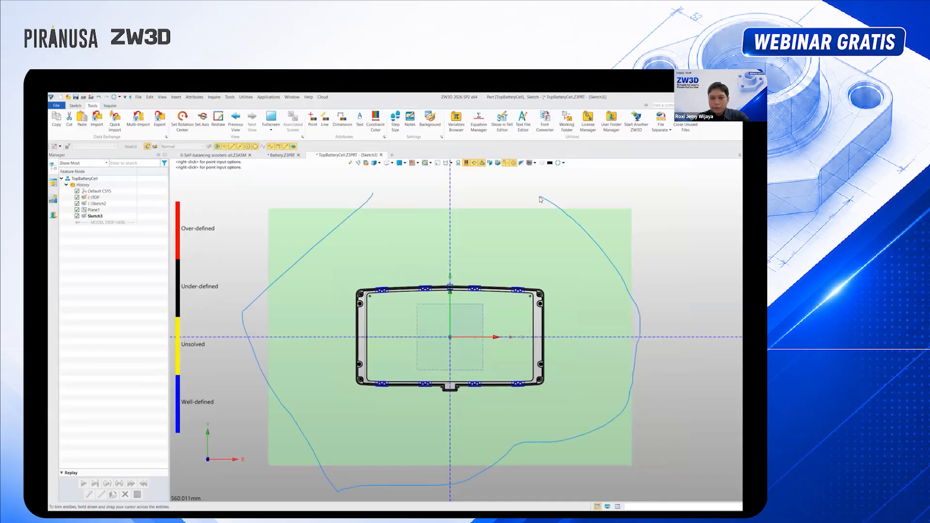
Draw a vertical centre line from the cover's upper outer edge down to the lower edge of the bottom tab
scroll(464, 336, "up", 2)
type("l")
key("Return")
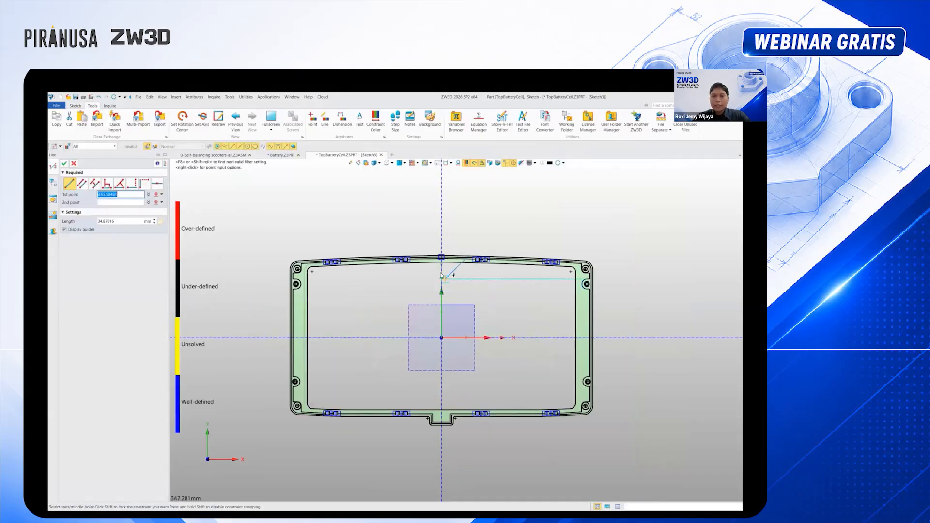
scroll(442, 252, "up", 5)
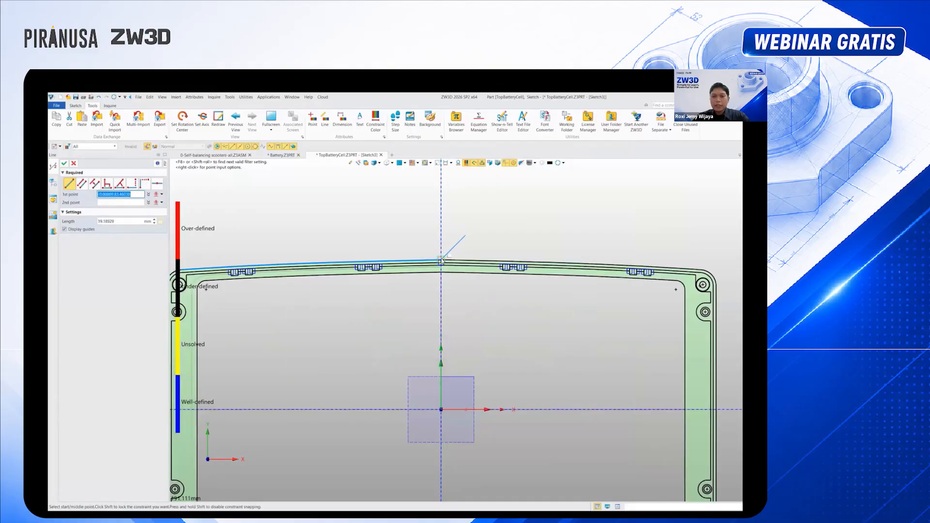
left_click(441, 261)
scroll(441, 262, "down", 3)
scroll(439, 462, "down", 3)
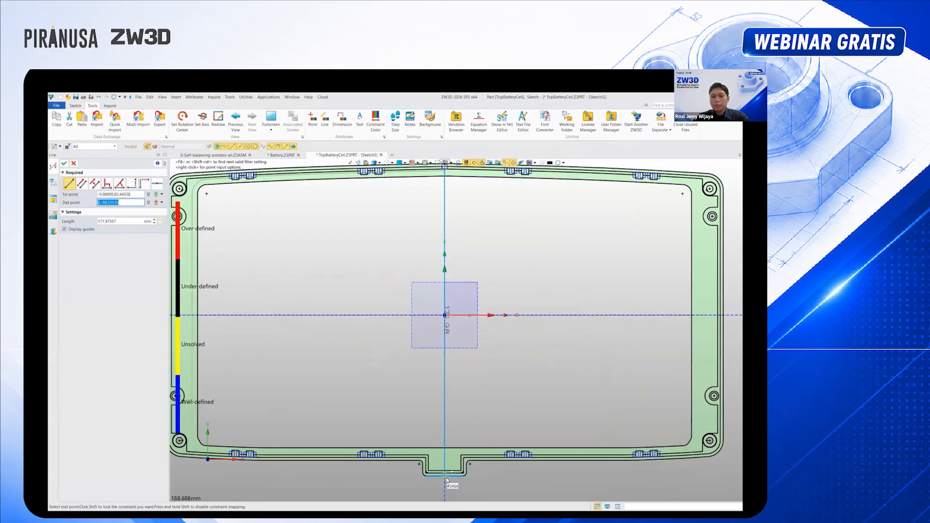
left_click(446, 477)
middle_click(460, 412)
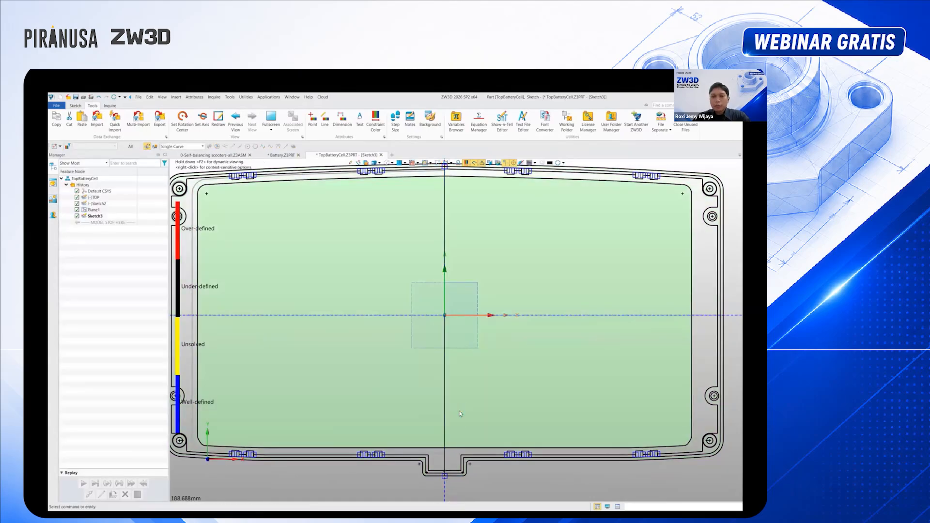
Trim the imported cover curves at the vertical centre line and delete all geometry of the right half
scroll(460, 412, "down", 2)
left_click_drag(455, 230, 451, 261)
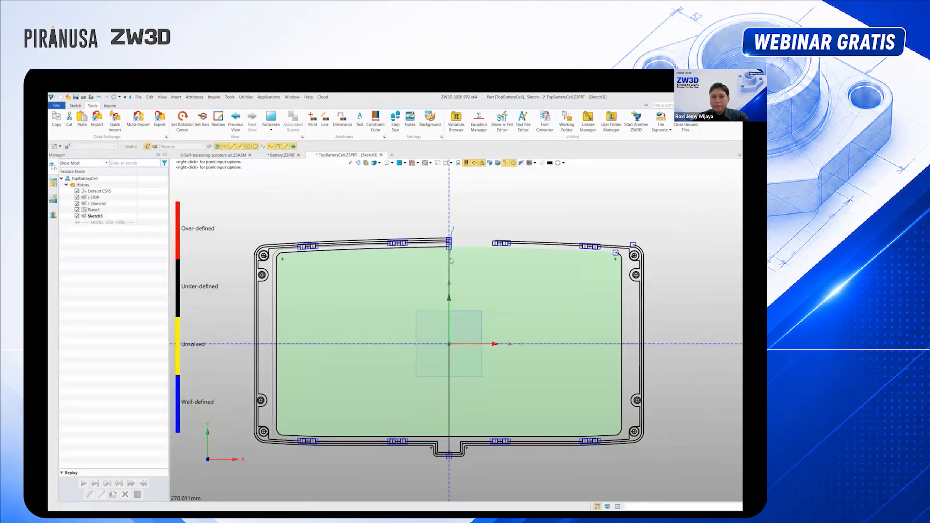
left_click_drag(452, 293, 452, 468)
middle_click(455, 218)
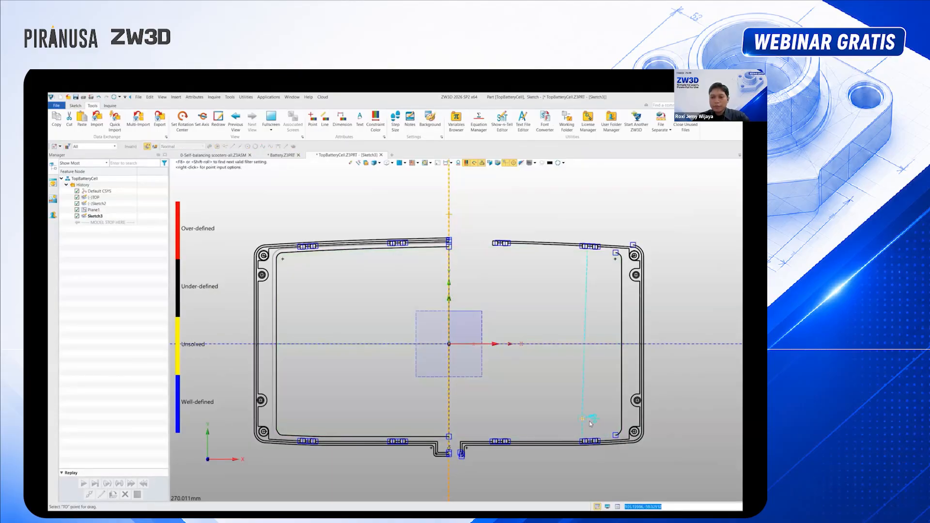
mouse_move(456, 208)
left_mouse_down()
mouse_move(558, 391)
mouse_move(682, 475)
left_mouse_up()
key("Delete")
scroll(460, 259, "up", 10)
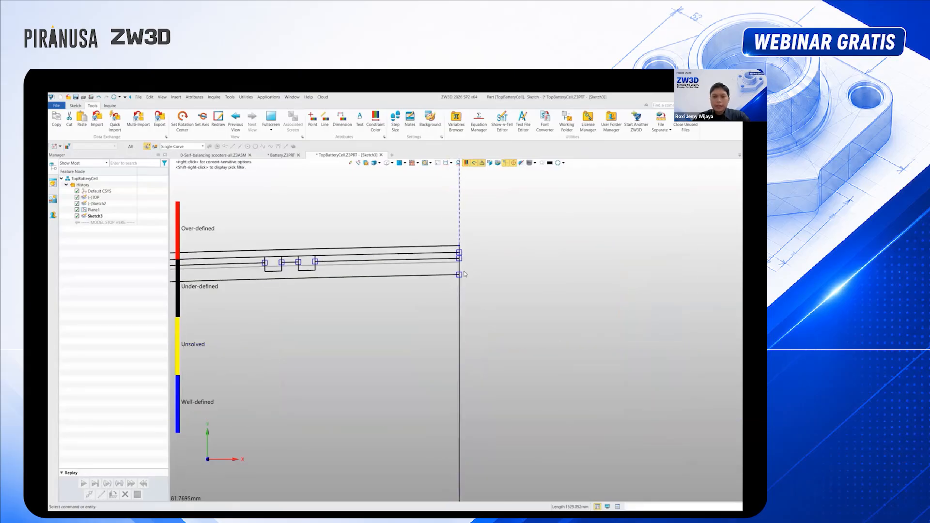
left_click_drag(433, 214, 487, 289)
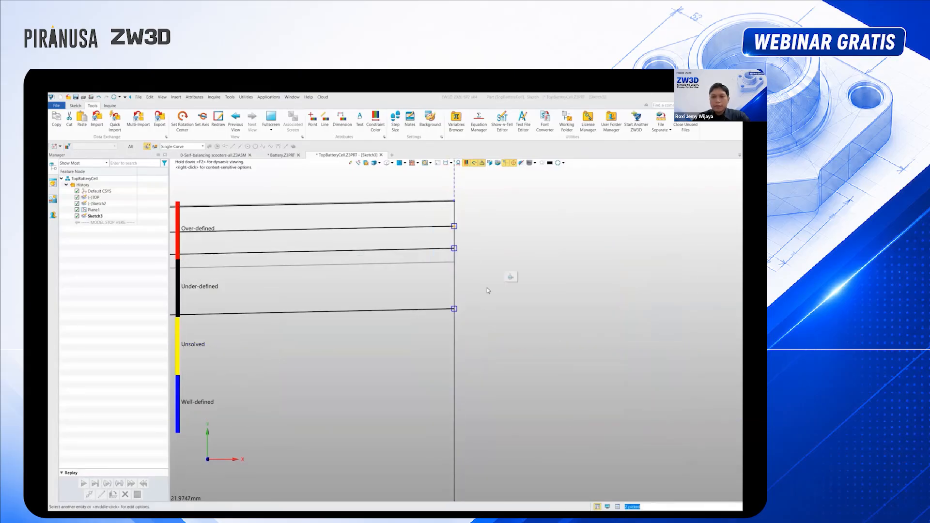
scroll(467, 247, "down", 12)
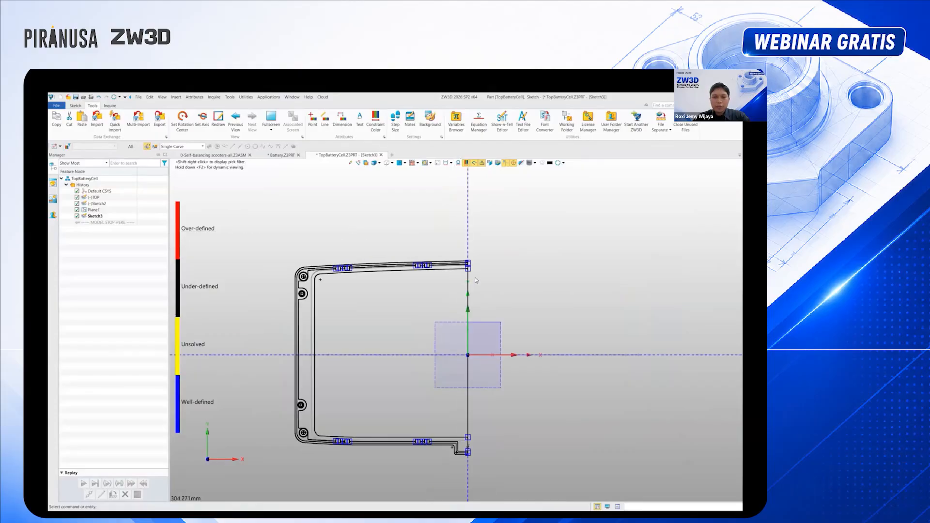
Delete the redundant concentric circle around the upper corner screw hole of the half profile and finish the sketch
scroll(345, 249, "up", 3)
scroll(344, 254, "up", 10)
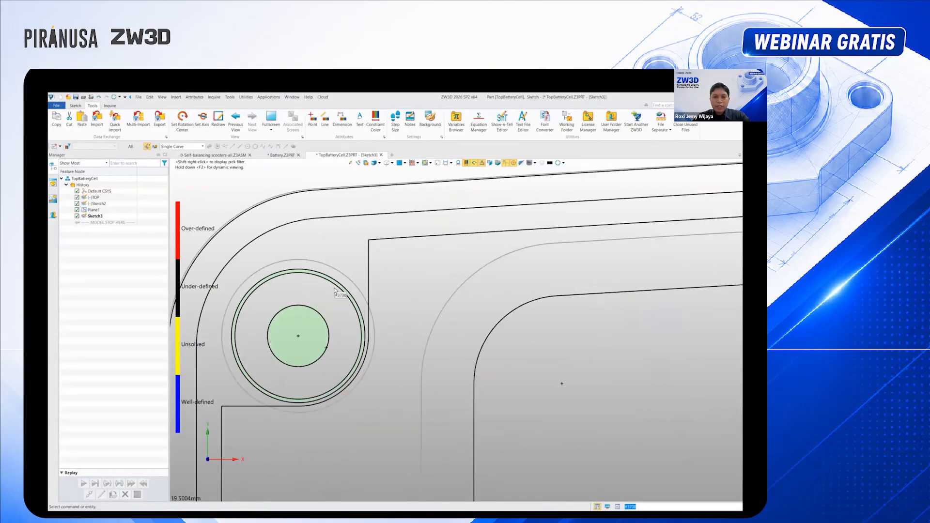
left_click(334, 290)
key("Delete")
scroll(336, 292, "down", 12)
scroll(340, 426, "up", 8)
scroll(324, 404, "up", 3)
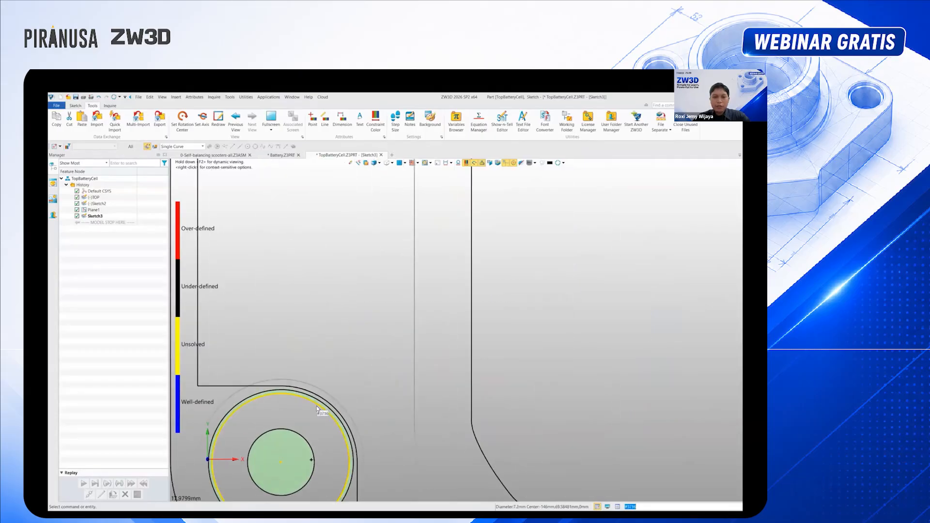
scroll(325, 397, "down", 6)
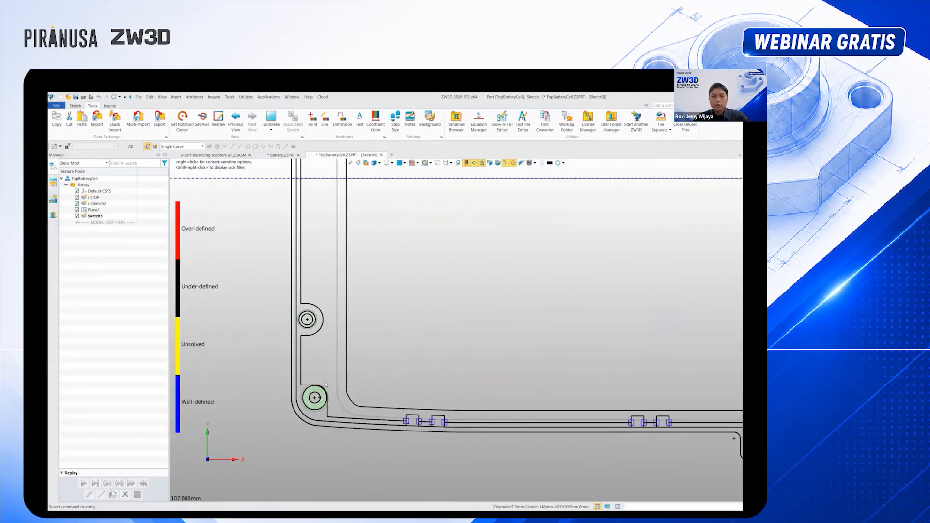
scroll(325, 385, "down", 4)
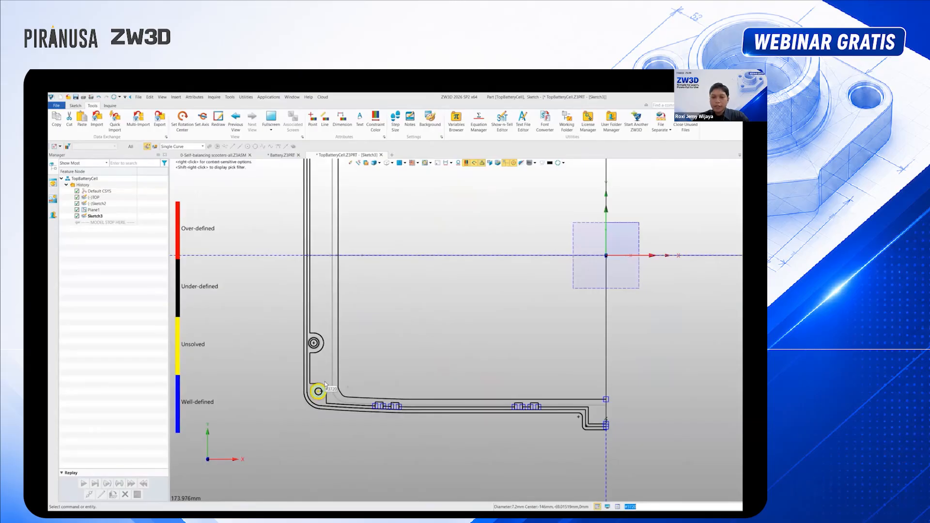
scroll(325, 384, "down", 6)
scroll(382, 297, "down", 1)
scroll(384, 298, "up", 4)
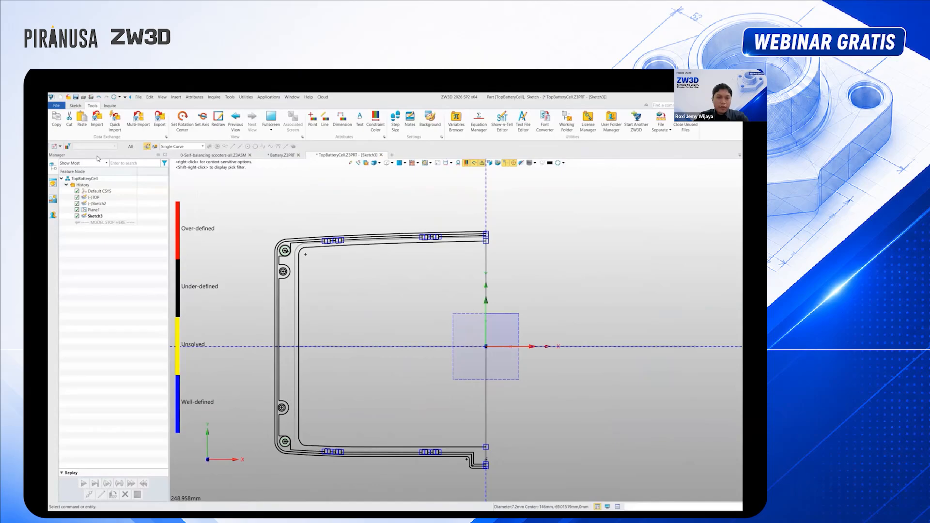
left_click(75, 105)
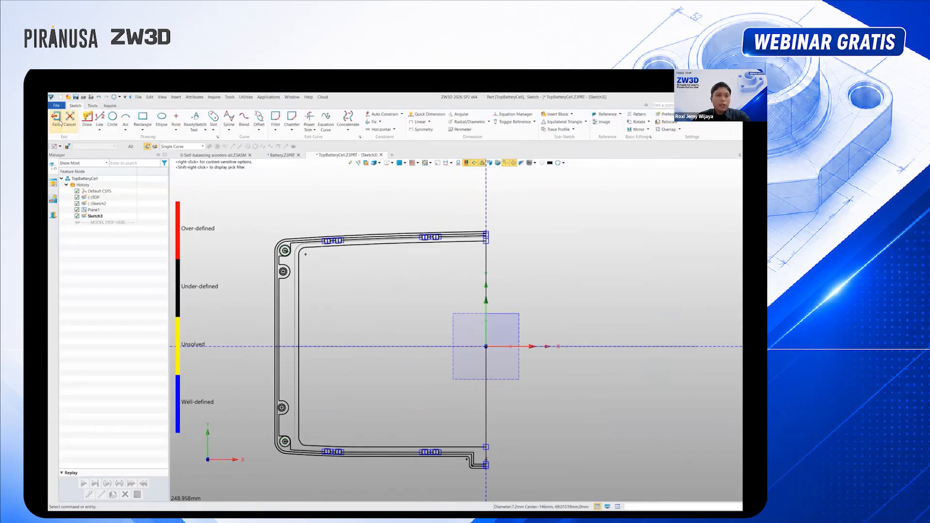
left_click(58, 120)
Rename Sketch2 as FRONT and Sketch3 as BOTTOM
right_click(99, 203)
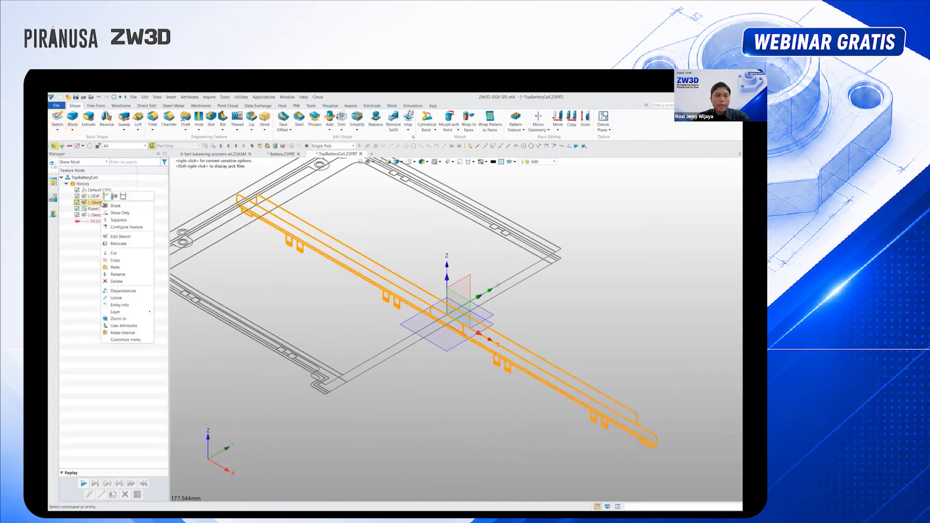
left_click(119, 275)
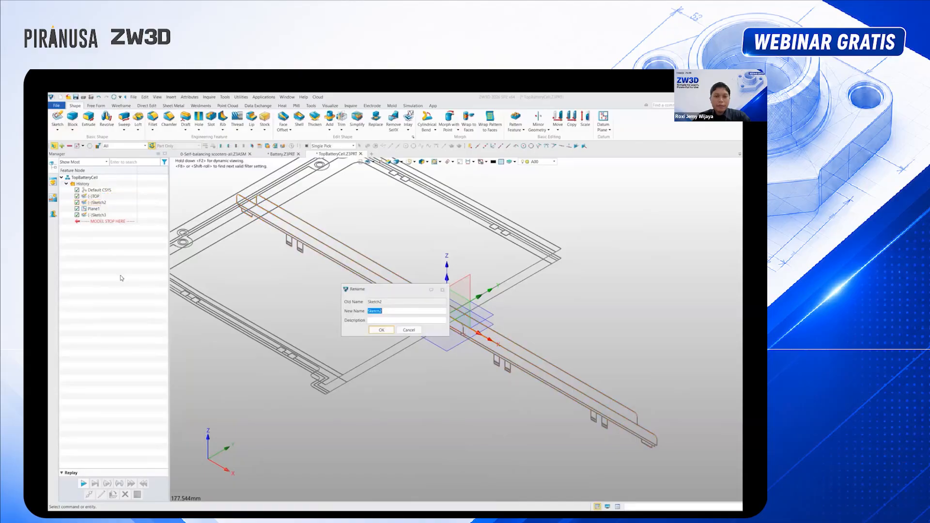
type("FRONT")
key("Return")
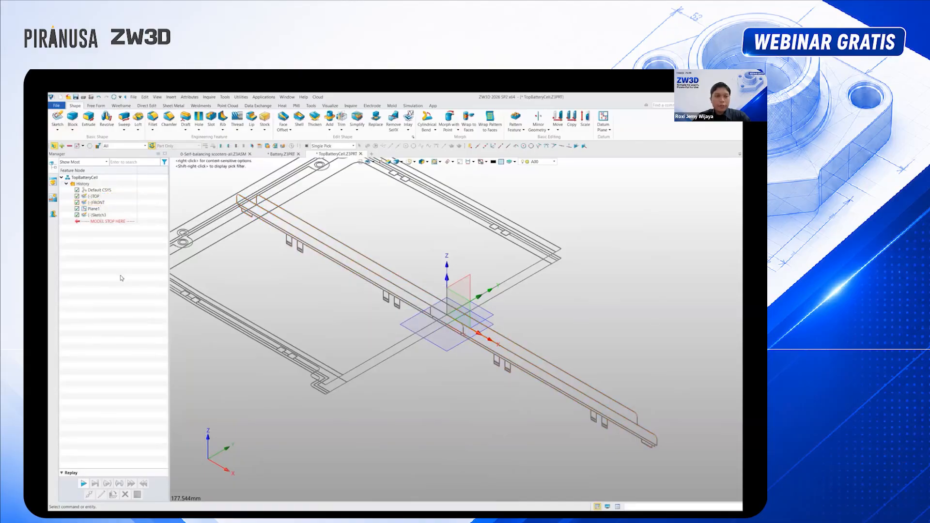
right_click(97, 215)
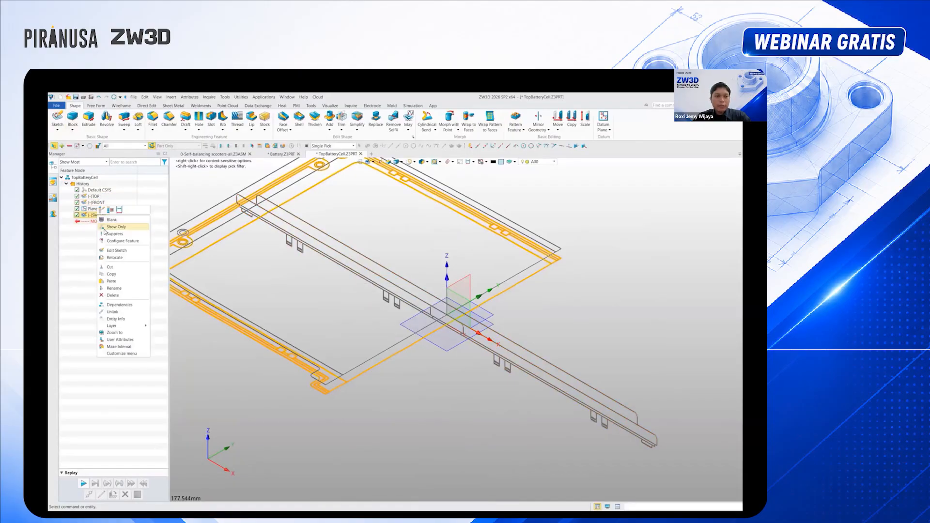
left_click(121, 291)
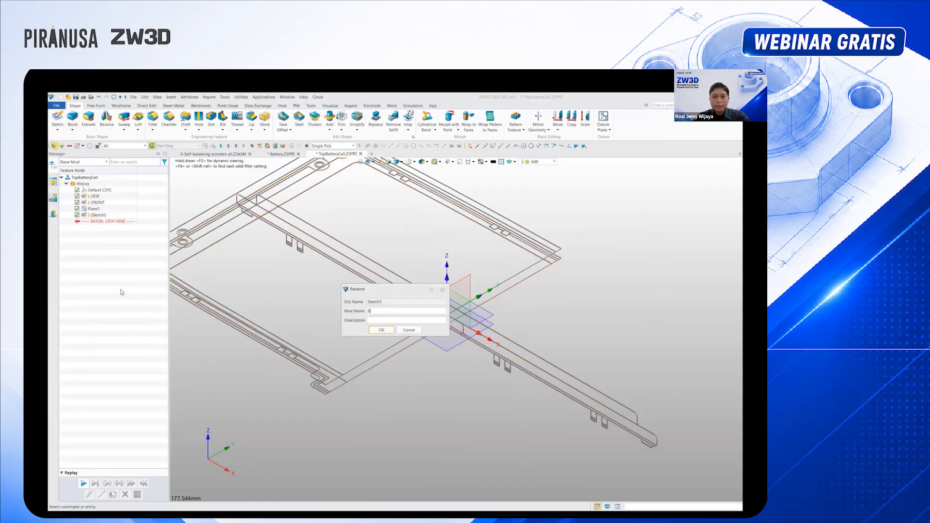
key("Return")
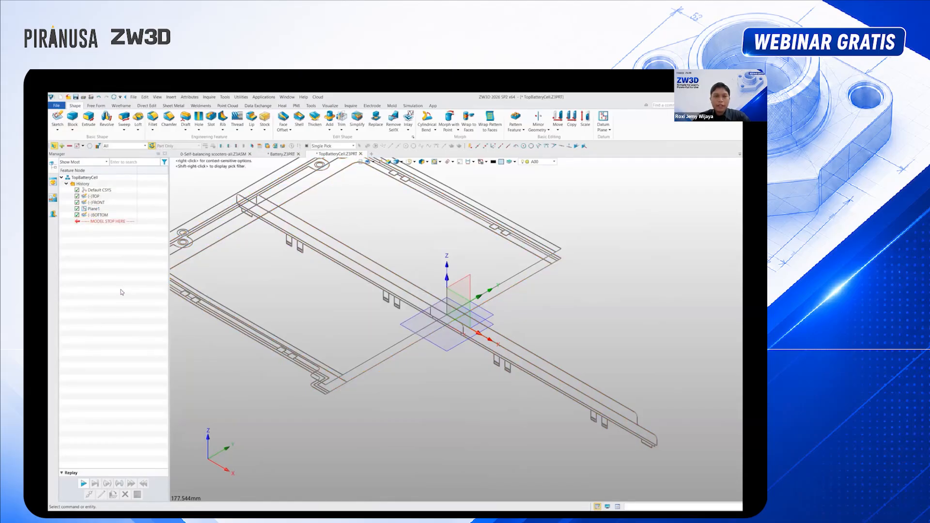
Extrude the inner region of the TOP sketch upward 7 mm, to a point on the FRONT sketch's upper line
key("ctrl+a")
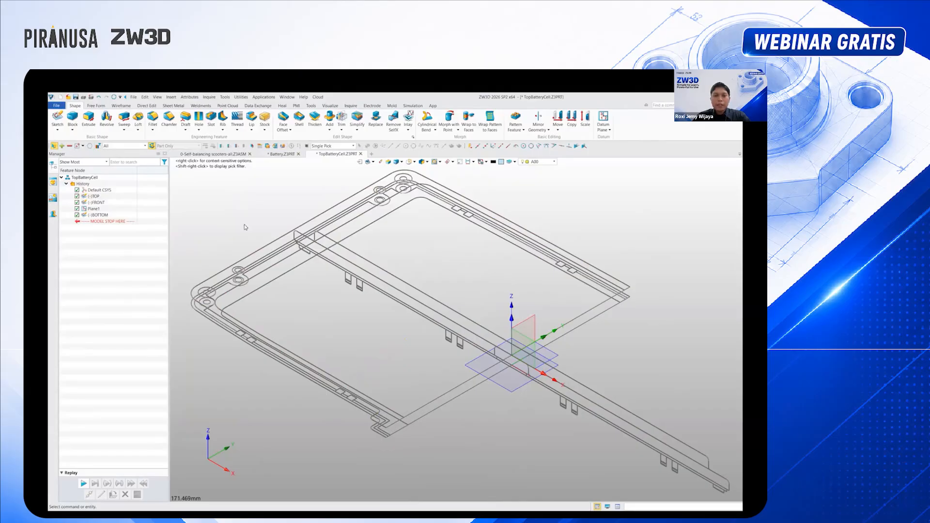
left_click(88, 118)
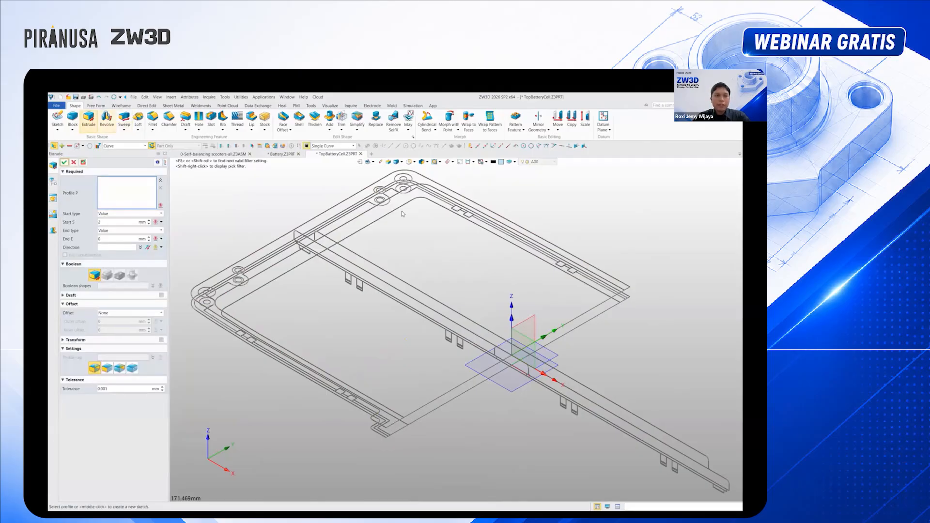
right_click(433, 235, "shift")
left_click(448, 256)
left_click(436, 258)
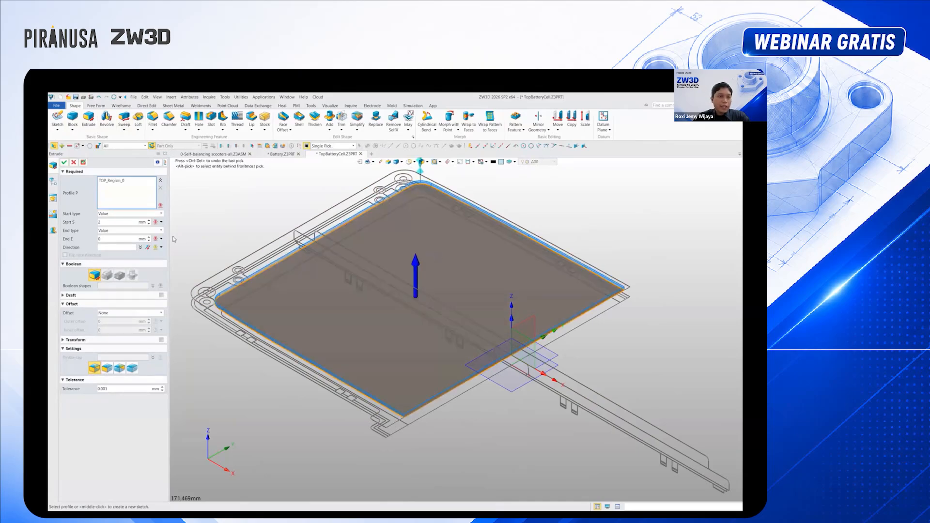
left_click(161, 222)
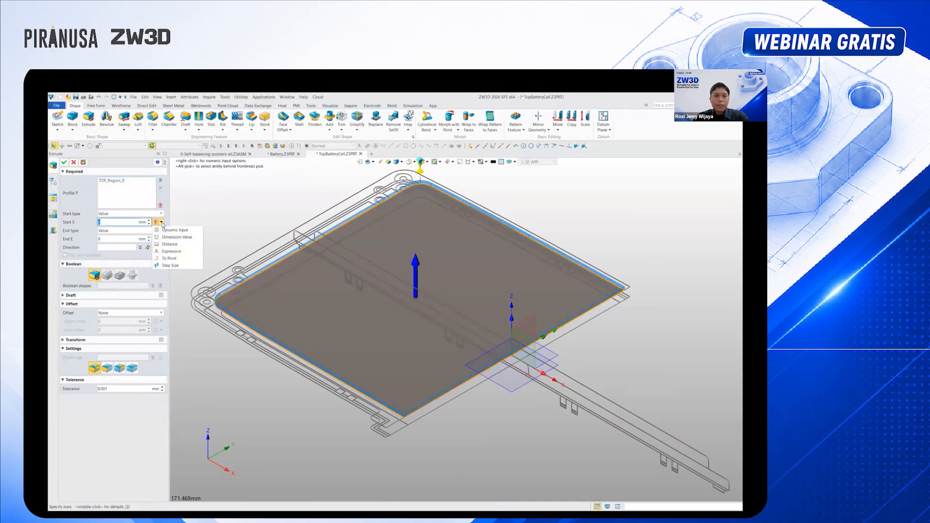
left_click(175, 258)
middle_click_drag(410, 277, 422, 257)
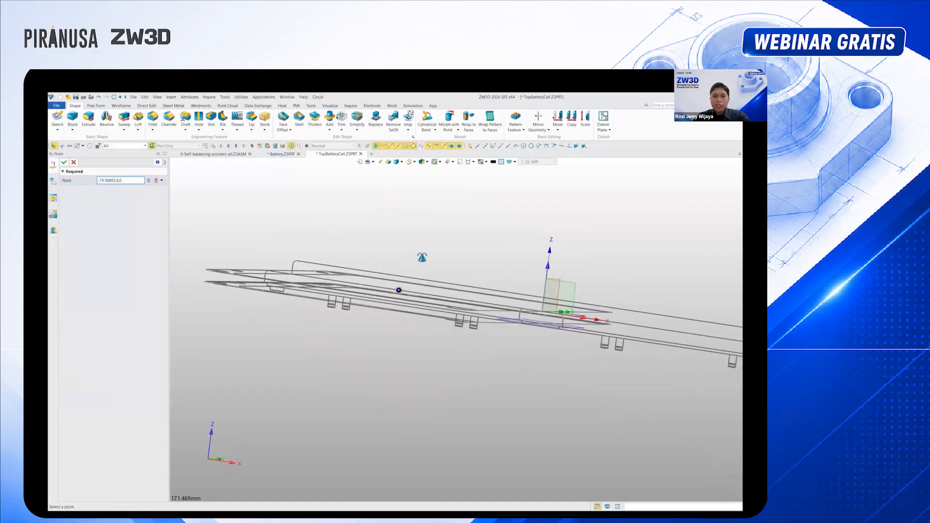
key("ctrl+Down")
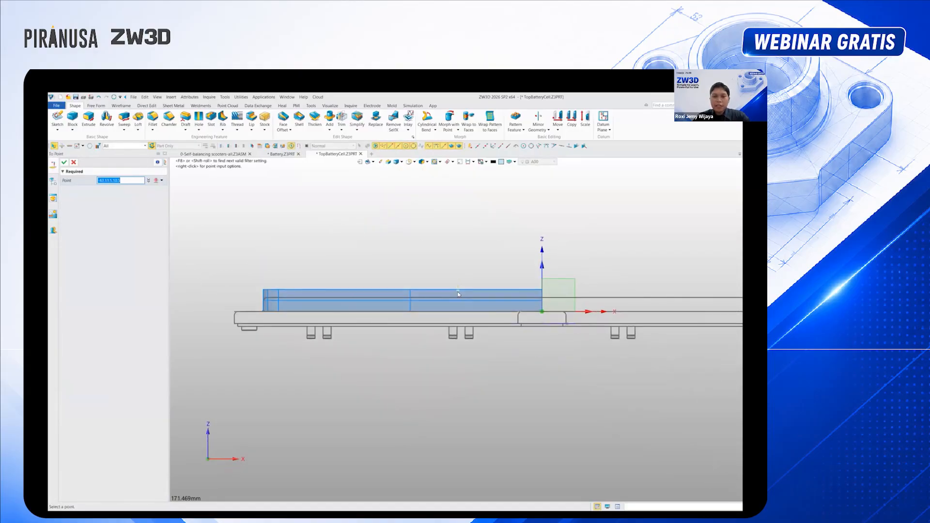
left_click(457, 298)
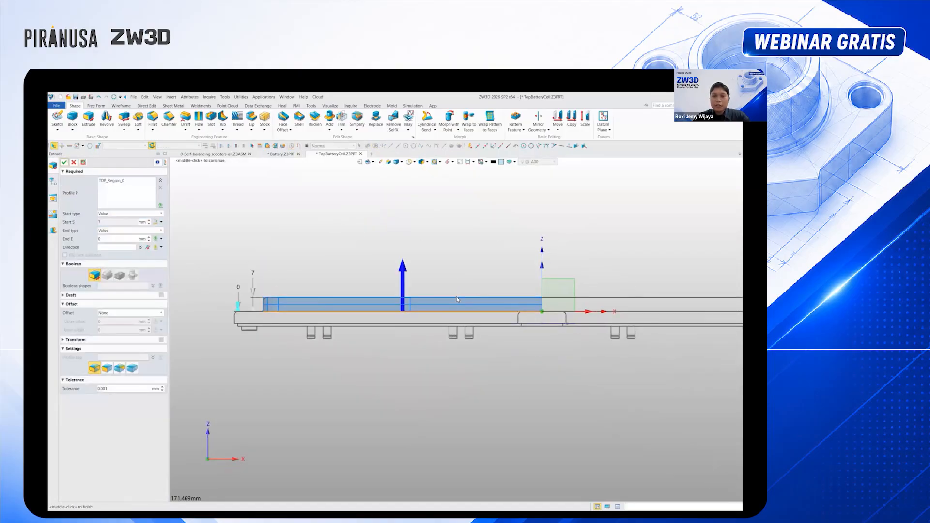
left_click(84, 163)
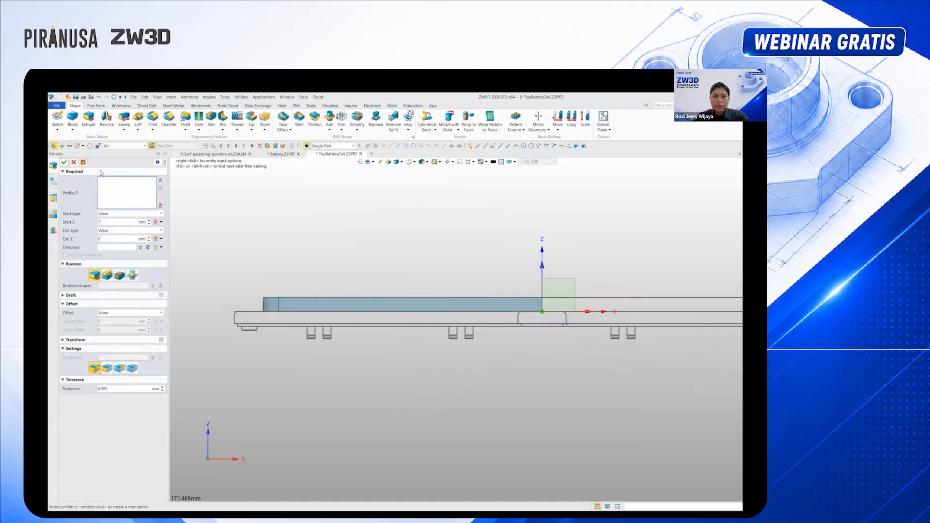
Choose the TOP sketch's outer outline curves as the next extrusion profile, closing the chain around the bottom tab to the centre line
key("ctrl+Home")
right_click(252, 227)
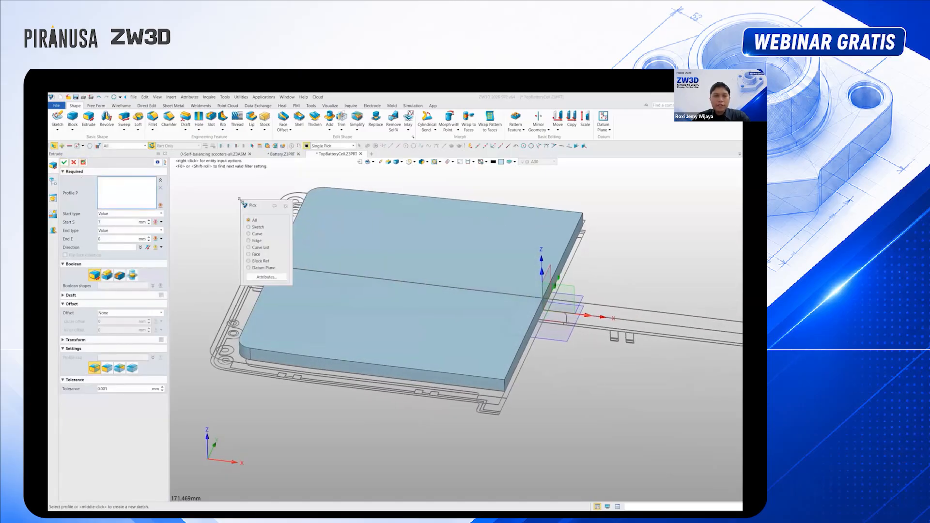
left_click(253, 234)
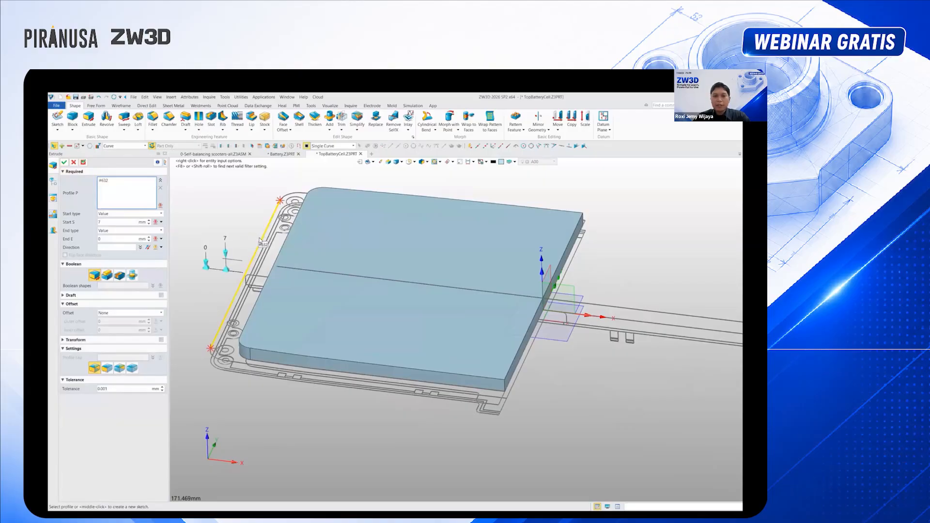
left_click(262, 241)
scroll(468, 411, "up", 8)
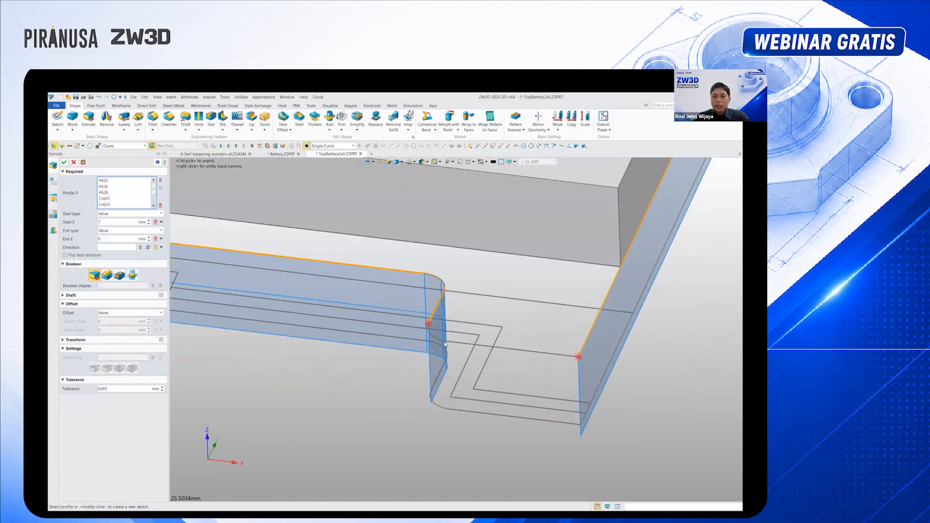
left_click(437, 340)
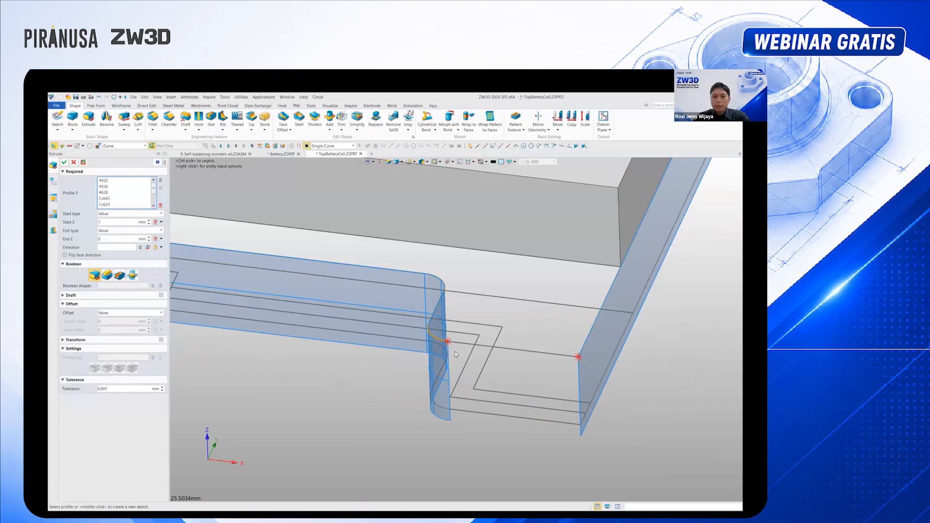
scroll(460, 363, "up", 5)
scroll(448, 329, "down", 10)
scroll(448, 363, "up", 6)
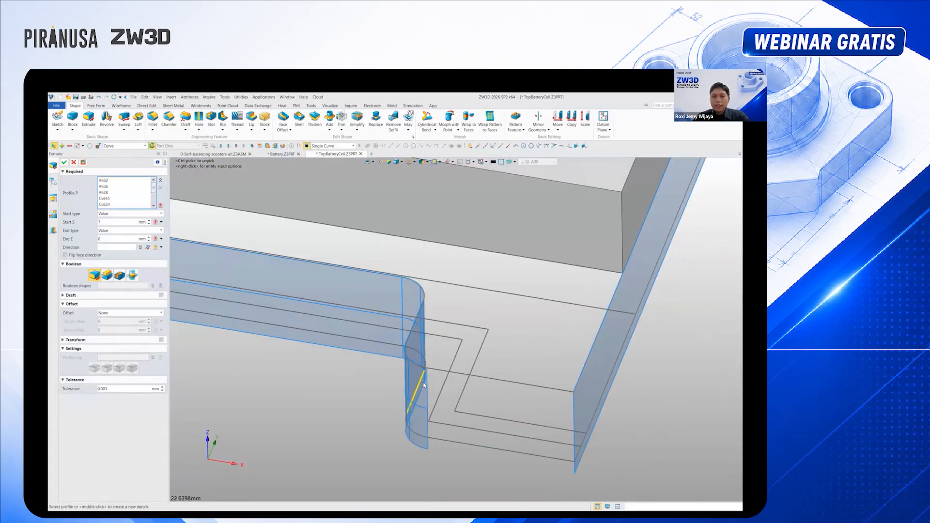
left_click(474, 388)
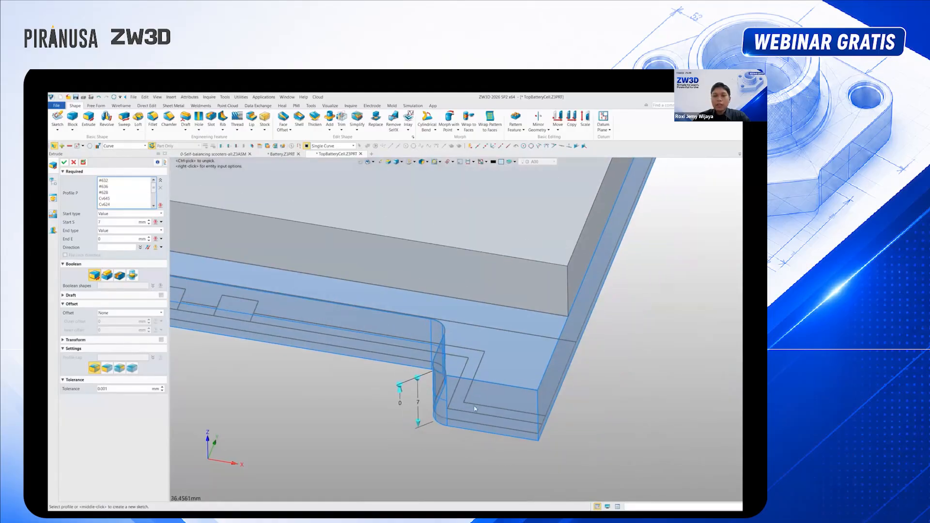
scroll(155, 241, "down", 4)
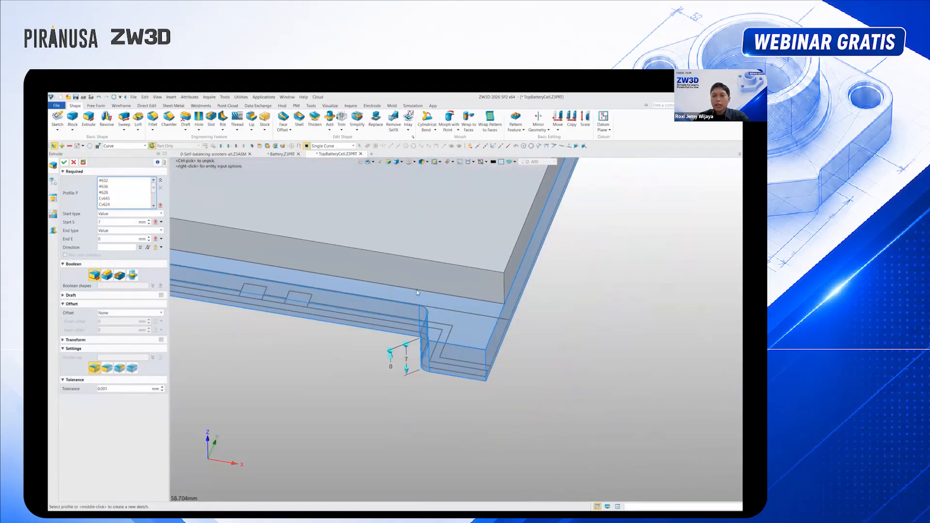
Extrude the chosen TOP outline 6 mm downward as a separate base body, to a point on the FRONT sketch's flange underside line
left_click(162, 222)
left_click(176, 264)
scroll(356, 307, "up", 3)
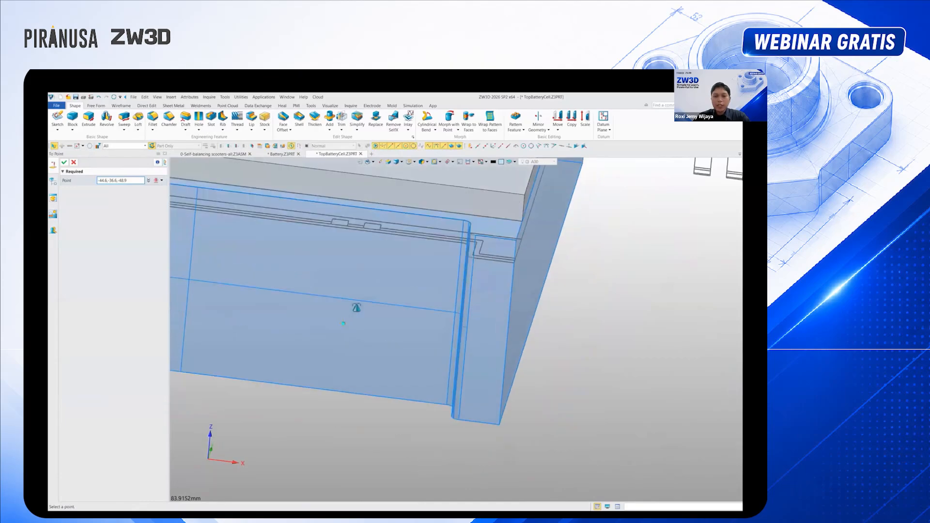
right_click_drag(356, 308, 357, 301)
key("ctrl+Down")
scroll(492, 368, "down", 5)
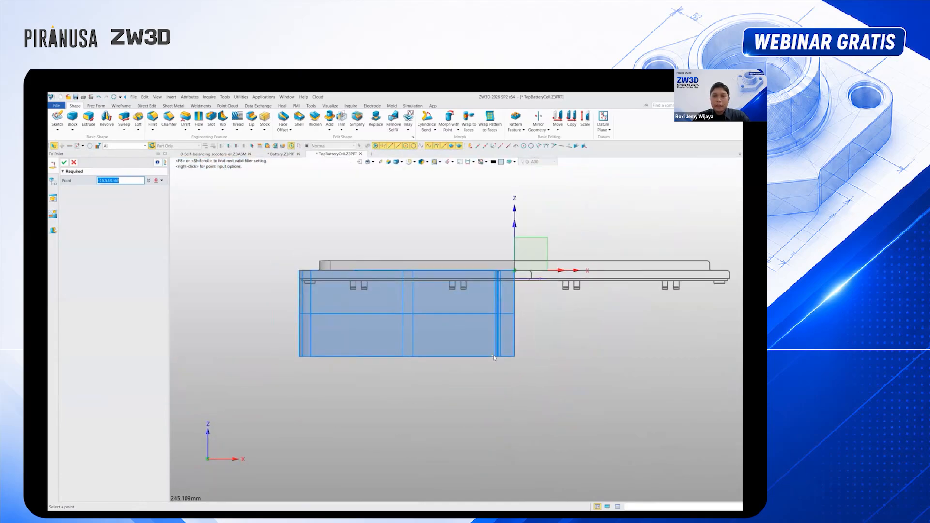
scroll(320, 274, "up", 5)
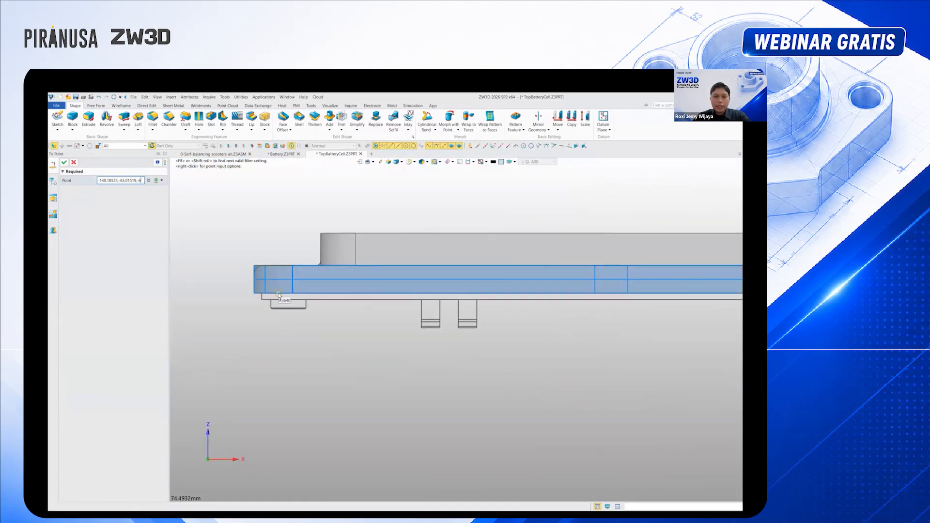
left_click(279, 295)
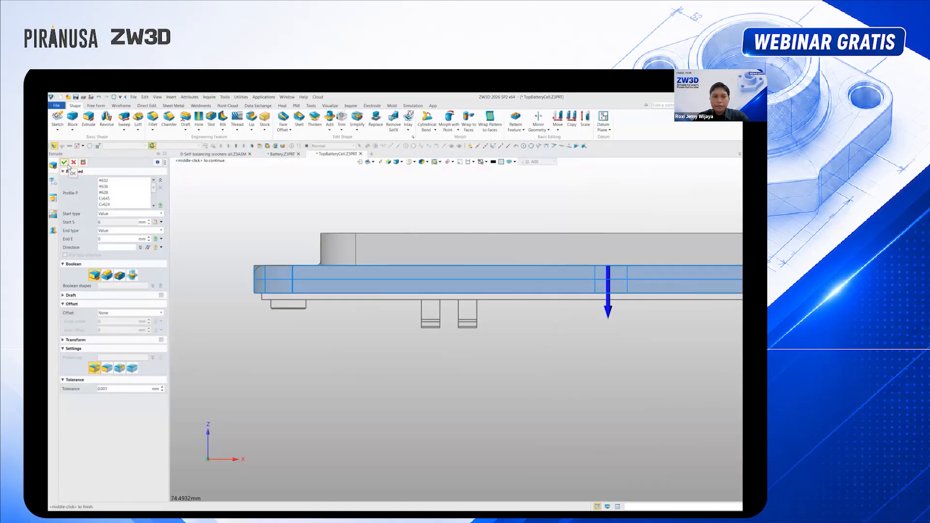
left_click(65, 164)
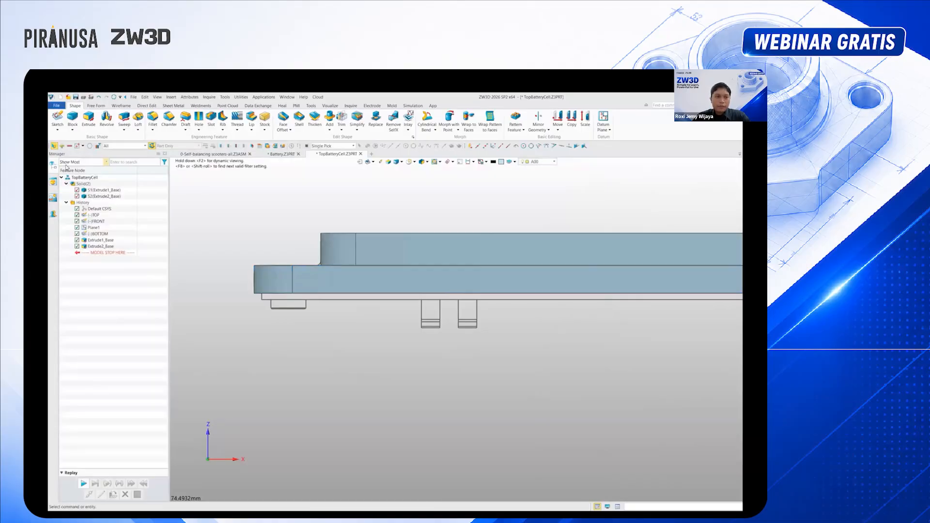
Edit the flange extrusion so it is added to the upper body as a boss
scroll(426, 270, "down", 2)
double_click(100, 246)
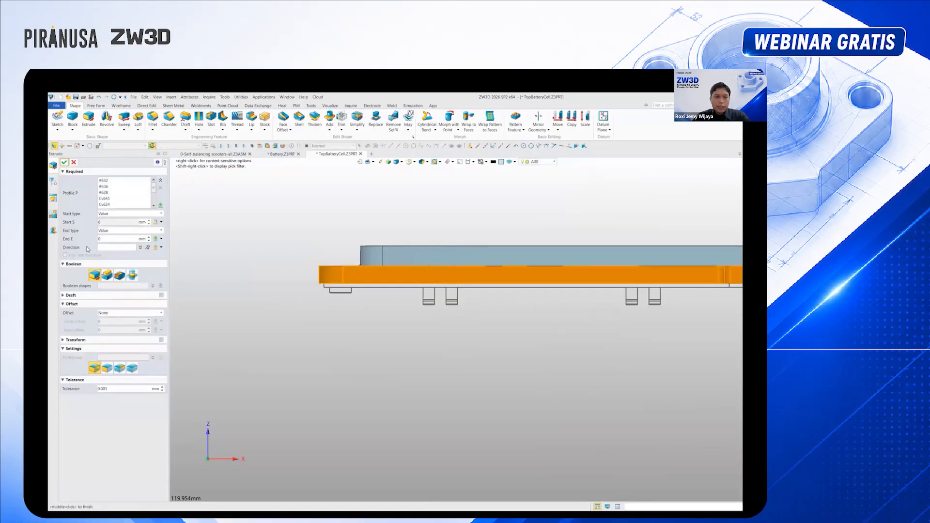
left_click(108, 275)
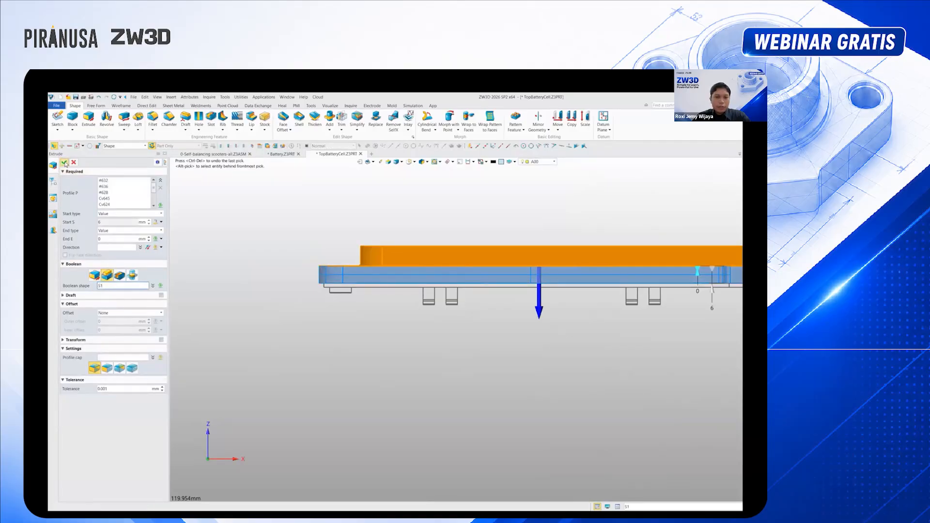
left_click(64, 163)
Shell the cover body with a thickness of -3 mm, opening its underside and the end faces at the centre plane
right_click_drag(484, 291, 551, 264)
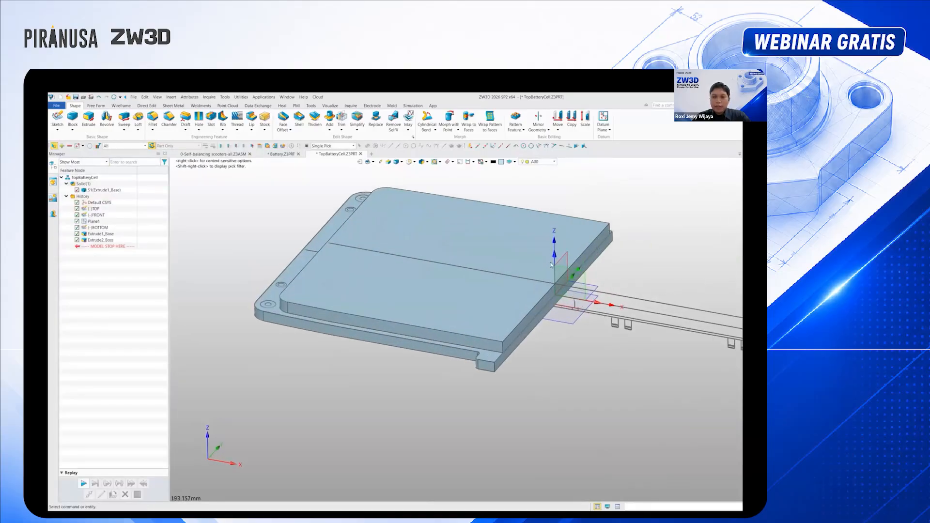
scroll(645, 208, "up", 1)
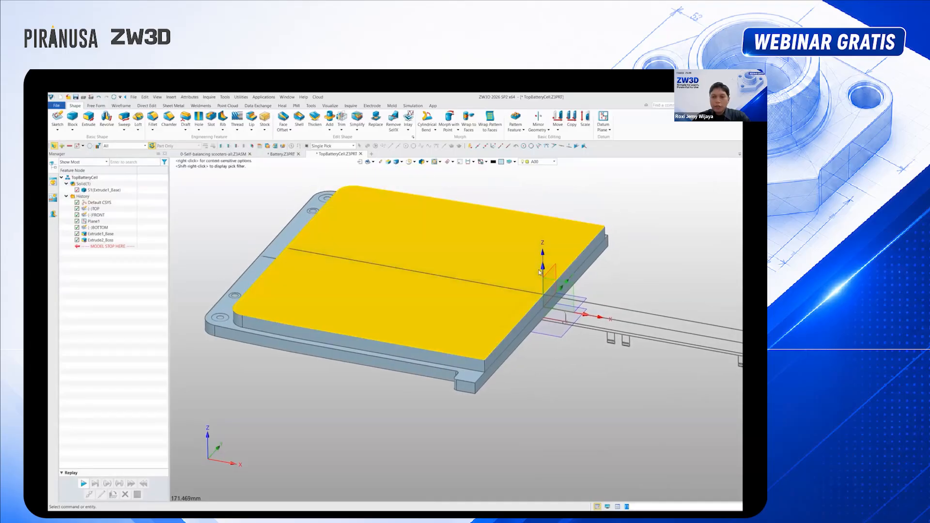
left_click(297, 121)
type("-3")
left_click(128, 225)
right_click_drag(329, 271, 387, 295)
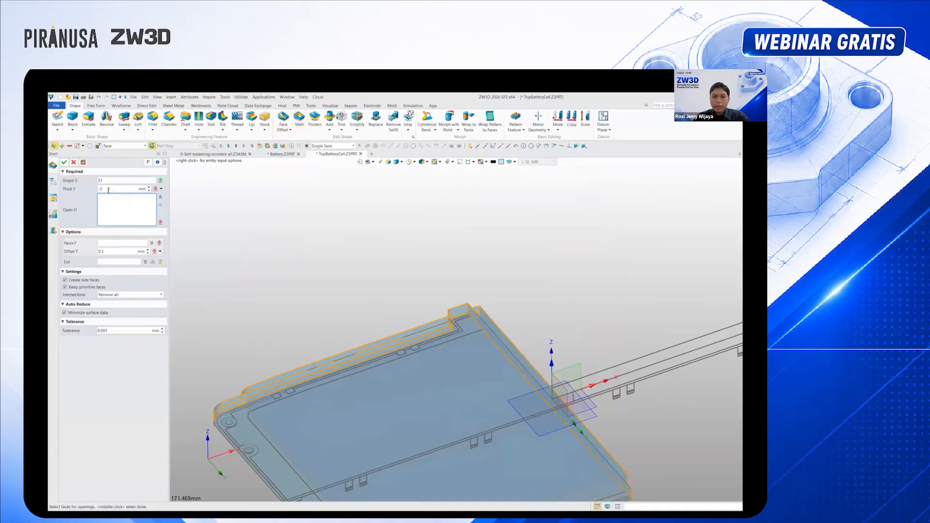
scroll(353, 368, "up", 2)
left_click(363, 308)
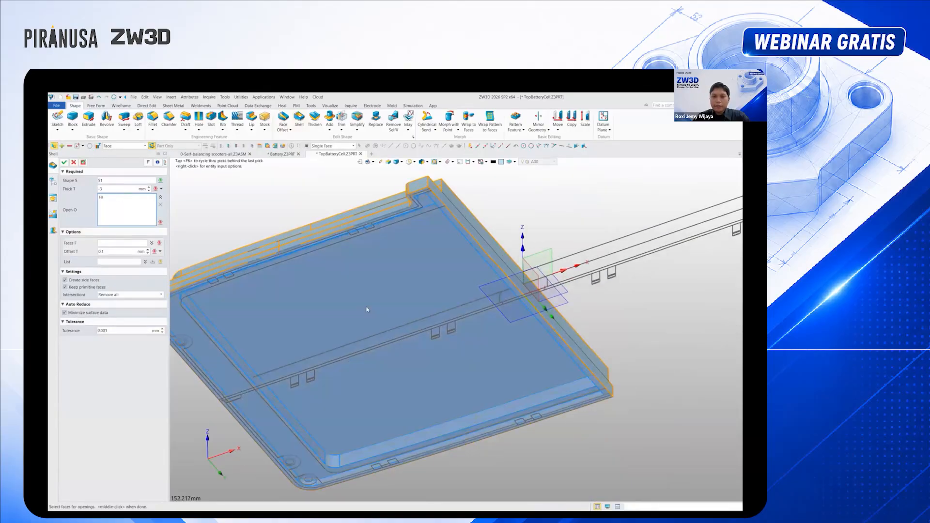
scroll(426, 242, "up", 2)
scroll(471, 200, "down", 4)
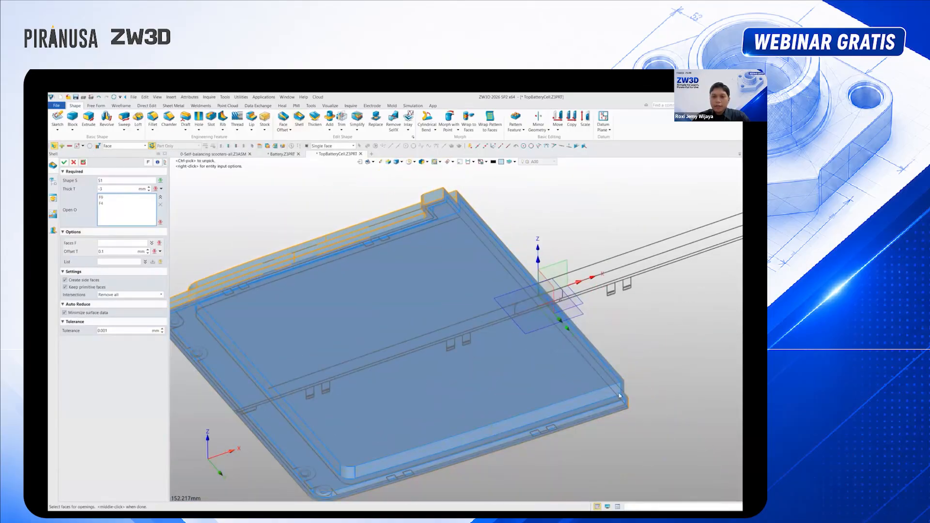
scroll(622, 399, "up", 4)
left_click(622, 399)
left_click(65, 162)
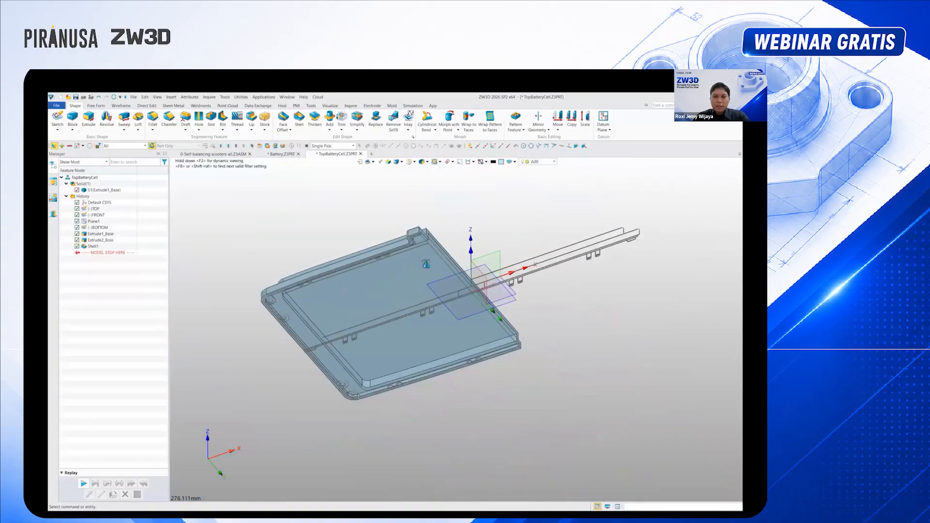
Start an extrusion added to the shelled cover and choose the BOTTOM sketch's inner rim region with the screw bosses as profile
scroll(441, 329, "up", 3)
middle_click_drag(441, 330, 368, 407)
scroll(392, 441, "down", 4)
scroll(338, 371, "up", 10)
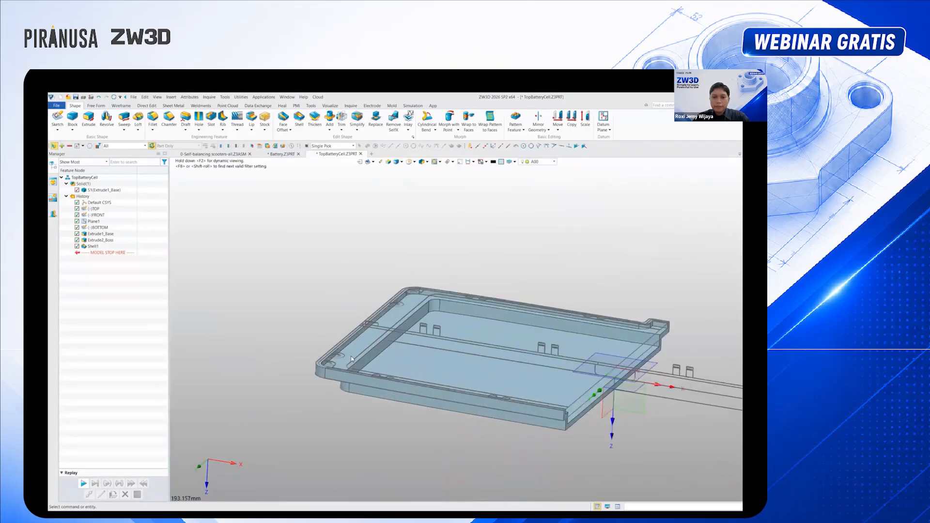
mouse_move(338, 371)
middle_mouse_down()
mouse_move(353, 359)
mouse_move(349, 379)
middle_mouse_up()
left_click(89, 119)
scroll(330, 334, "up", 3)
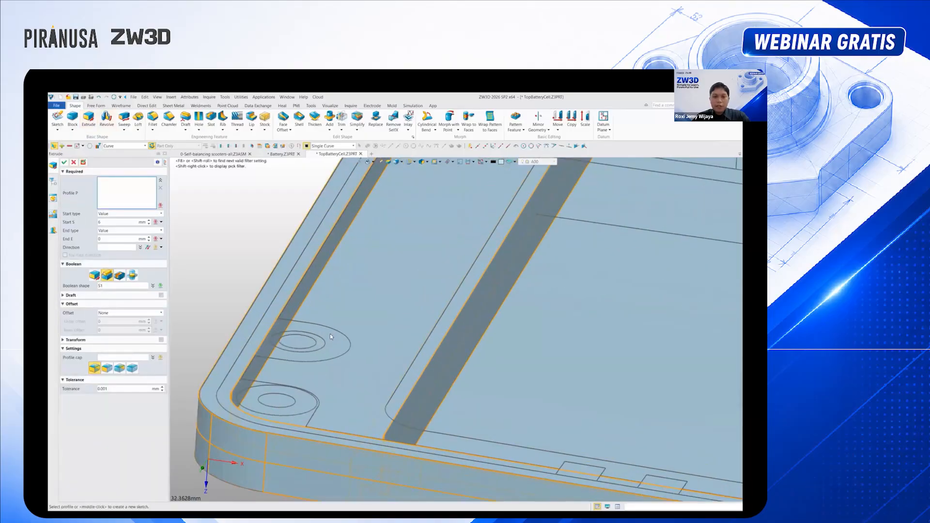
right_click(255, 246, "shift")
left_click(264, 263)
scroll(340, 290, "down", 3)
middle_click_drag(340, 290, 348, 314)
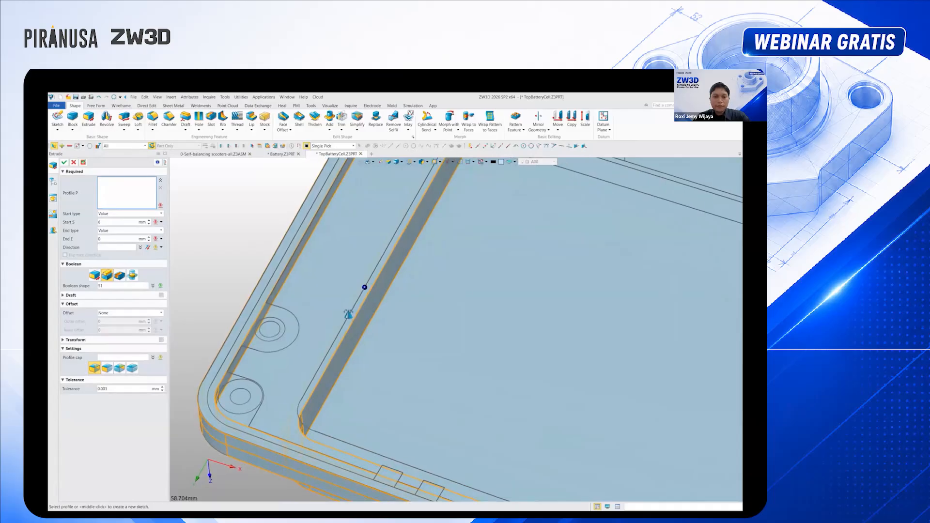
left_click(281, 328)
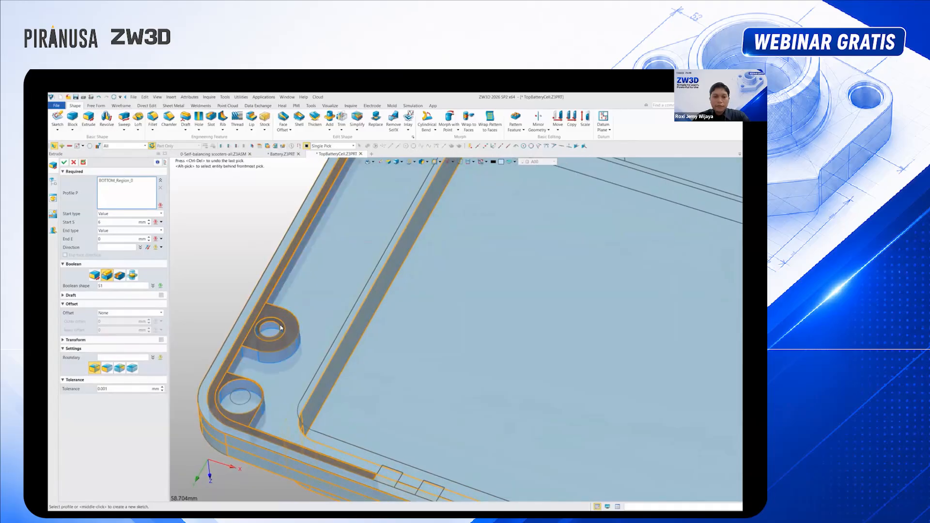
Add the circular regions inside the corner and neighbouring screw bosses of the BOTTOM sketch to the extrusion profile
scroll(284, 326, "up", 3)
left_click(288, 325)
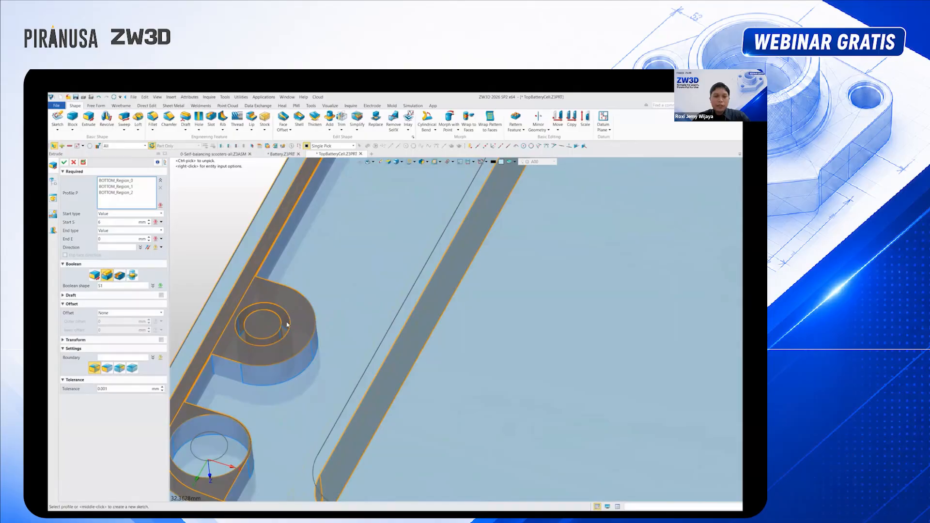
left_click(287, 325)
scroll(287, 325, "down", 9)
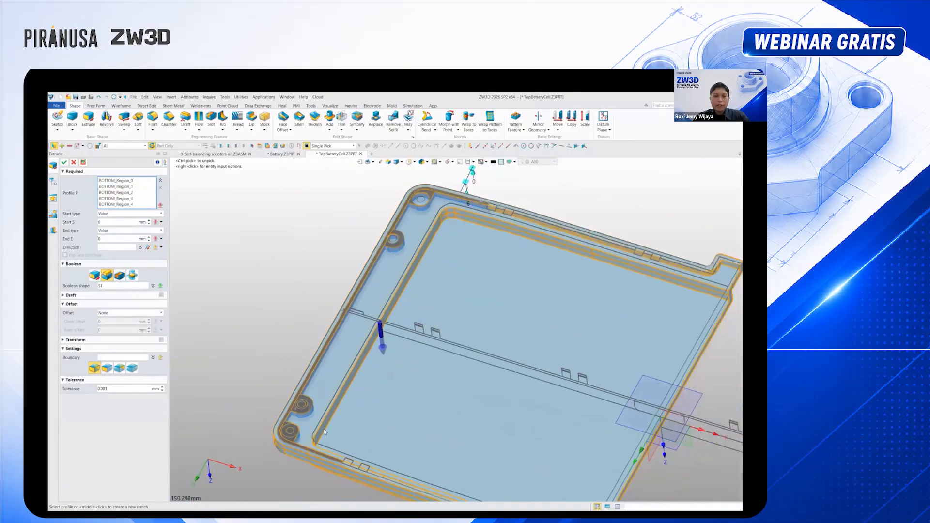
scroll(369, 306, "up", 10)
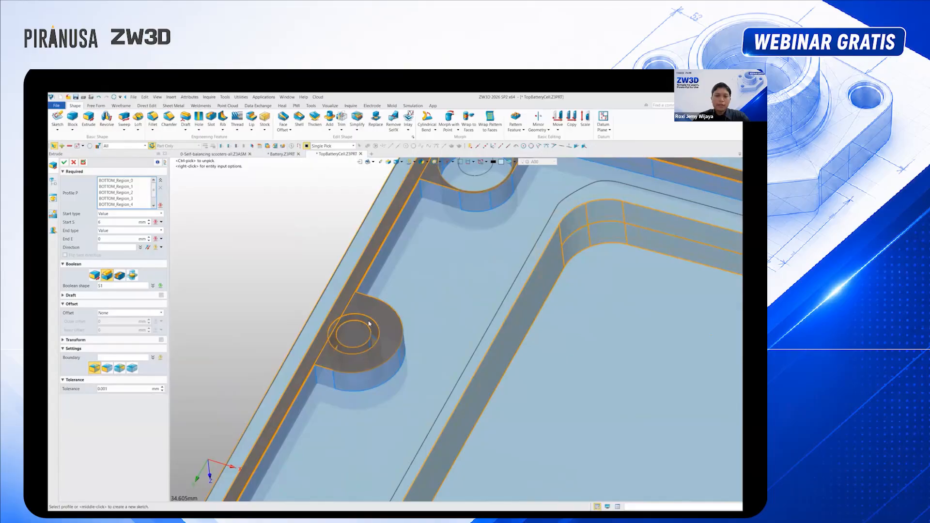
scroll(469, 257, "down", 3)
scroll(485, 176, "up", 2)
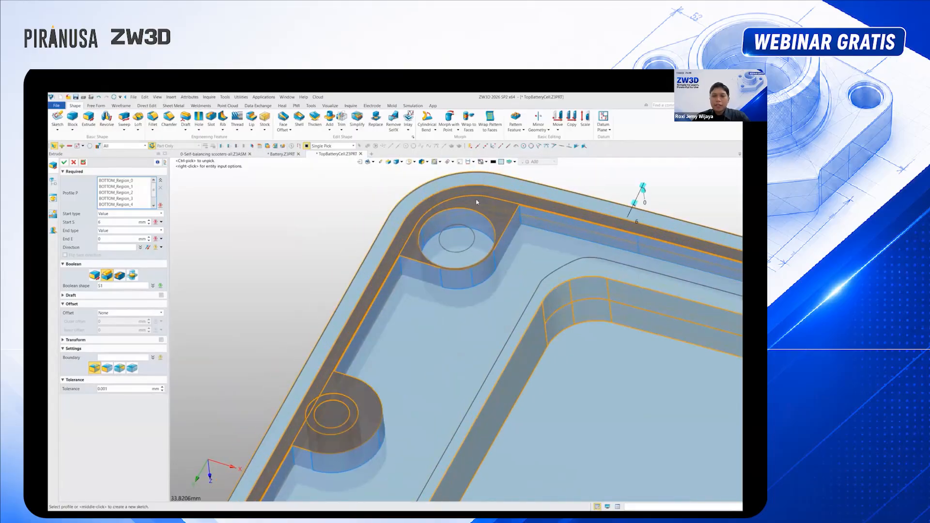
scroll(476, 204, "up", 3)
scroll(450, 233, "down", 3)
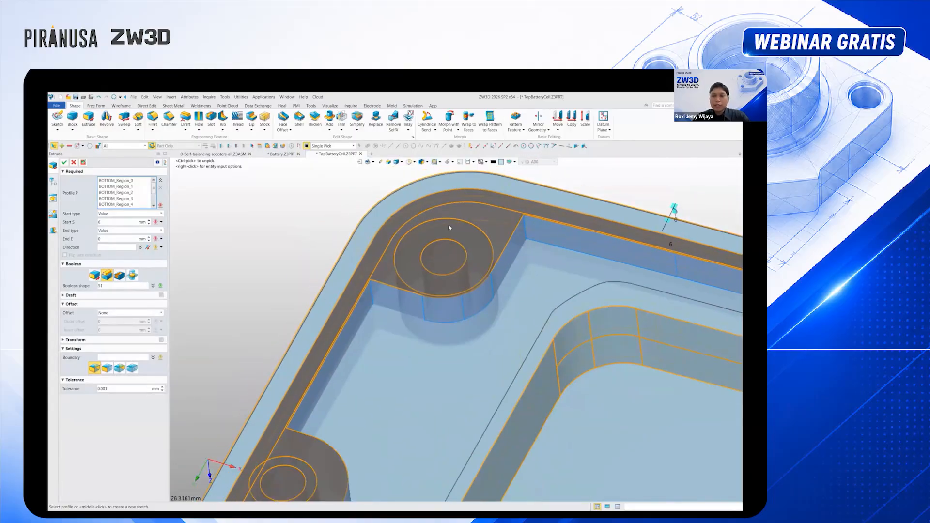
scroll(449, 228, "down", 8)
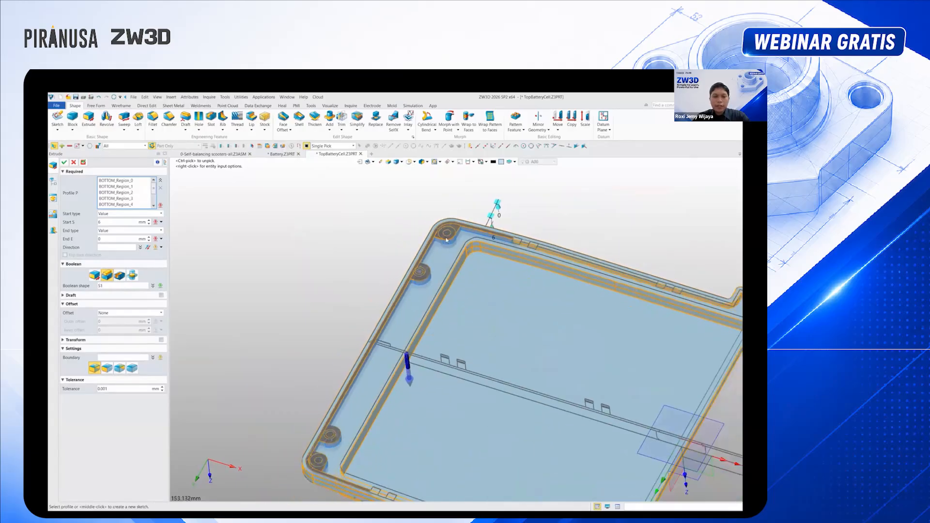
scroll(185, 318, "up", 3)
scroll(185, 318, "down", 2)
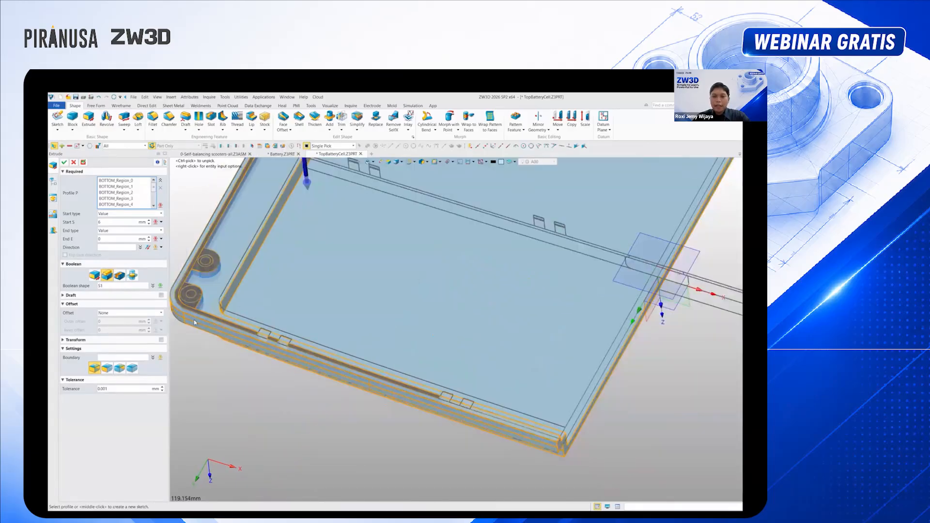
Add the remaining rim wall regions between and beyond the clip rectangles along both long edges to the extrusion profile
scroll(434, 423, "up", 3)
scroll(434, 423, "up", 1)
scroll(398, 317, "down", 5)
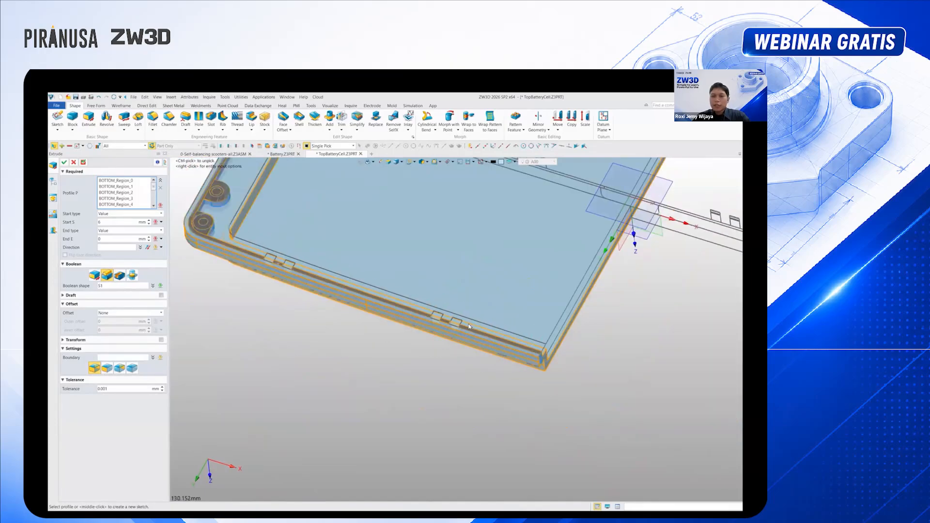
scroll(469, 326, "down", 2)
scroll(194, 191, "up", 5)
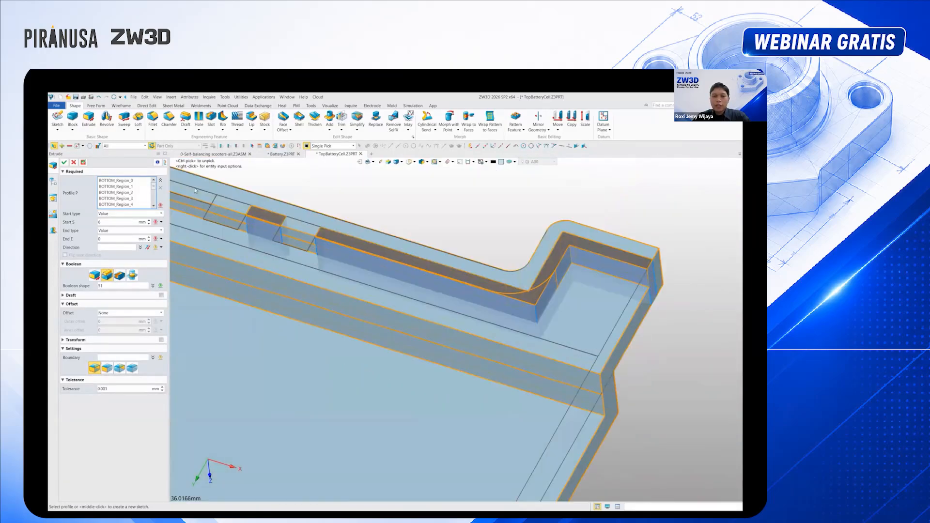
scroll(583, 320, "down", 5)
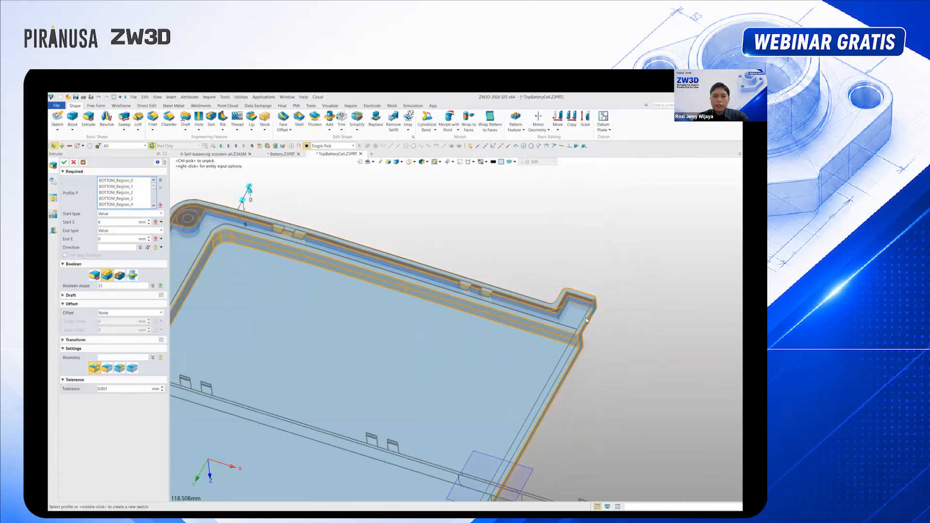
scroll(587, 320, "down", 3)
scroll(413, 260, "up", 2)
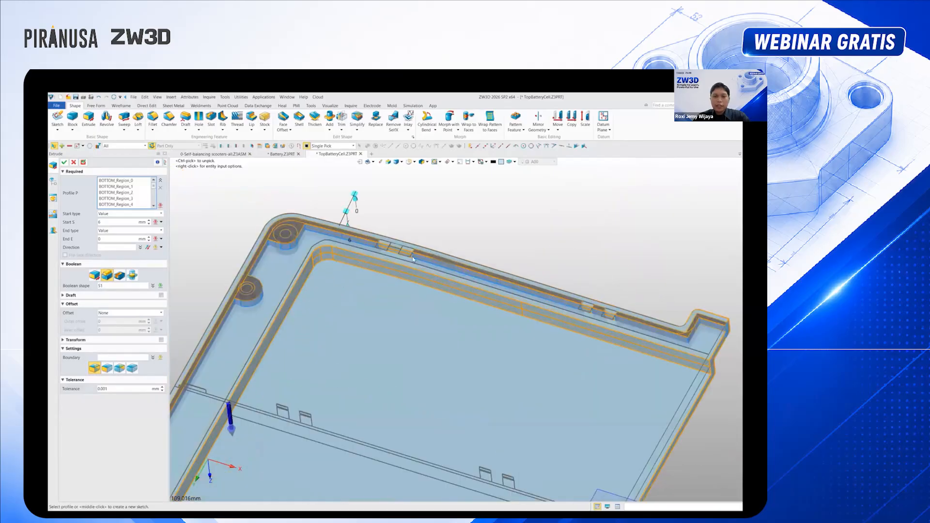
scroll(413, 257, "up", 4)
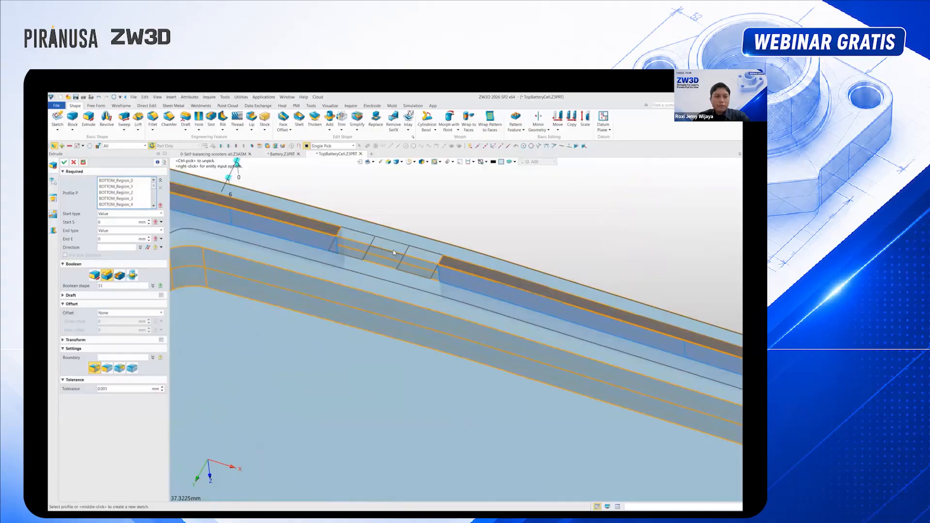
Set the rim extrusion's start to a point on the cover's inner floor
scroll(393, 252, "down", 3)
left_click(161, 222)
left_click(168, 258)
left_click(282, 261)
middle_click(282, 262)
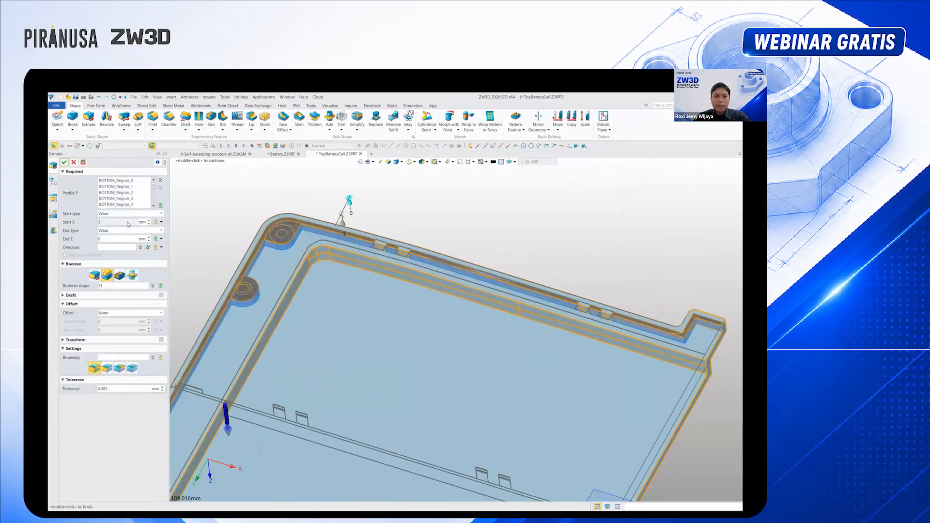
Set the rim extrusion's end to -1.4 mm with a point on the FRONT sketch and apply the extrusion
left_click(161, 238)
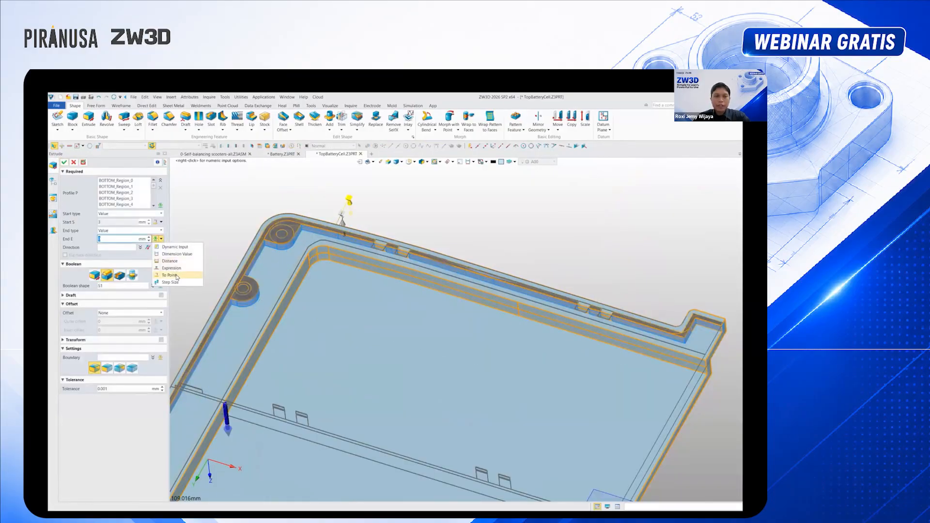
left_click(170, 275)
middle_click_drag(363, 323, 422, 269)
left_click(417, 271)
scroll(350, 298, "up", 3)
scroll(350, 298, "down", 2)
middle_click_drag(350, 298, 333, 326)
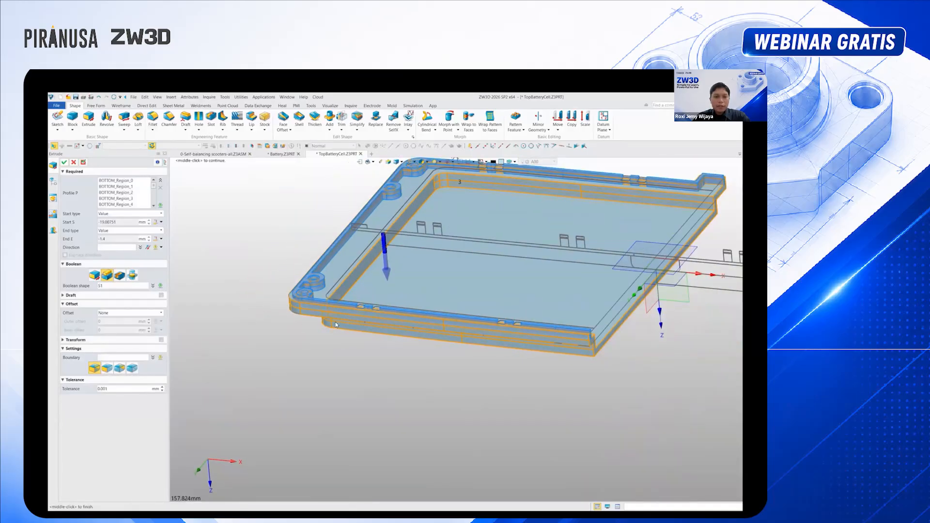
left_click(83, 163)
Start a new extrusion from the four clip rectangles of the BOTTOM sketch along the cover's near long edge
middle_click_drag(349, 302, 310, 388)
scroll(339, 327, "up", 3)
scroll(310, 388, "up", 5)
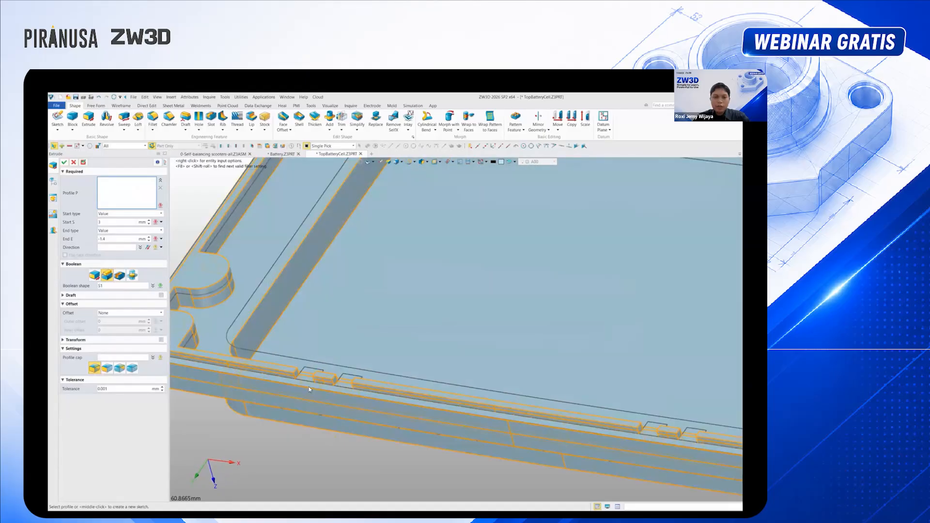
left_click(310, 389)
scroll(311, 385, "down", 2)
scroll(314, 377, "up", 4)
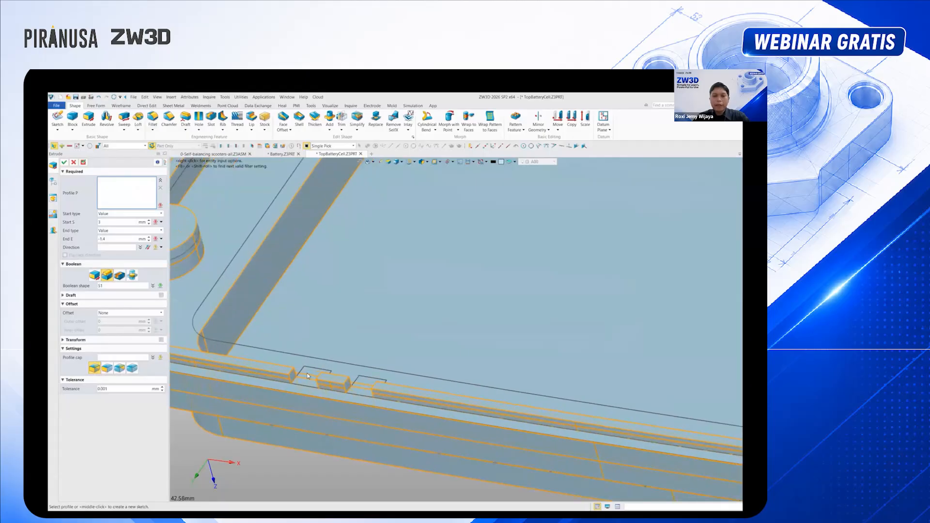
left_click(381, 388)
middle_click_drag(380, 388, 499, 368)
left_click(503, 365)
left_click(527, 374)
scroll(507, 392, "down", 3)
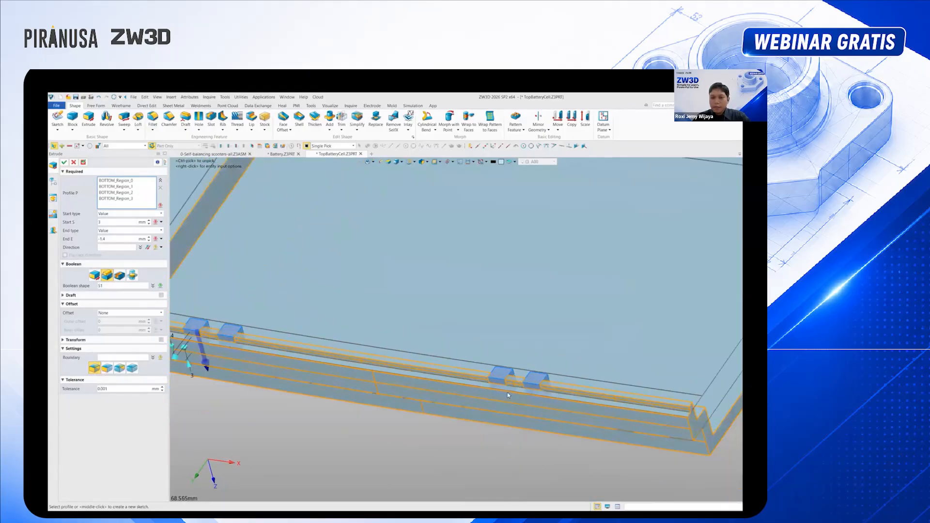
Add the clip rectangles along the cover's far long edge to the extrusion profile
scroll(510, 407, "down", 4)
middle_click_drag(510, 406, 503, 271)
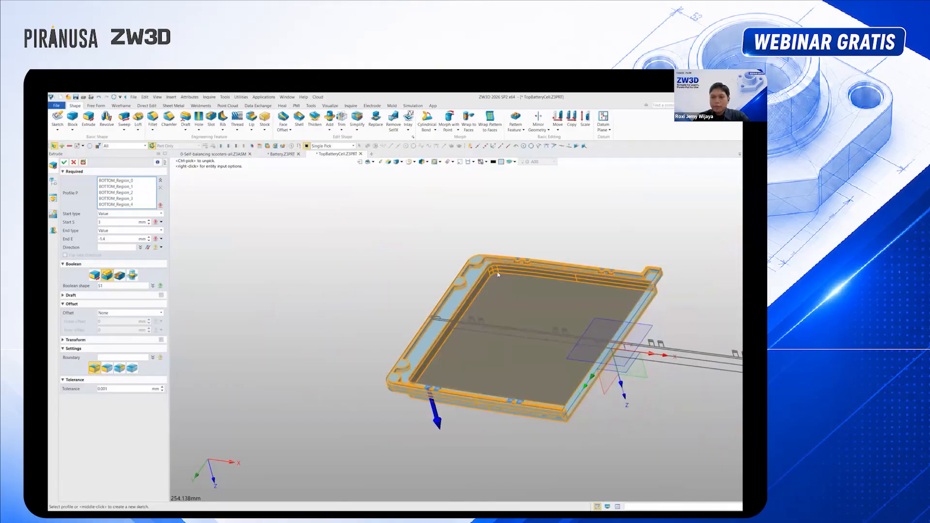
scroll(504, 271, "up", 5)
scroll(504, 272, "up", 5)
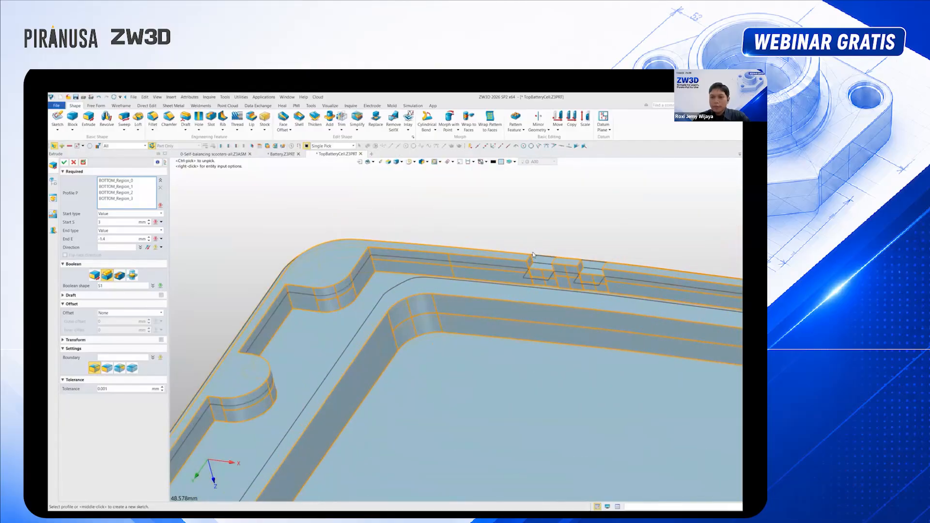
scroll(533, 254, "up", 2)
left_click(622, 295)
scroll(366, 278, "down", 2)
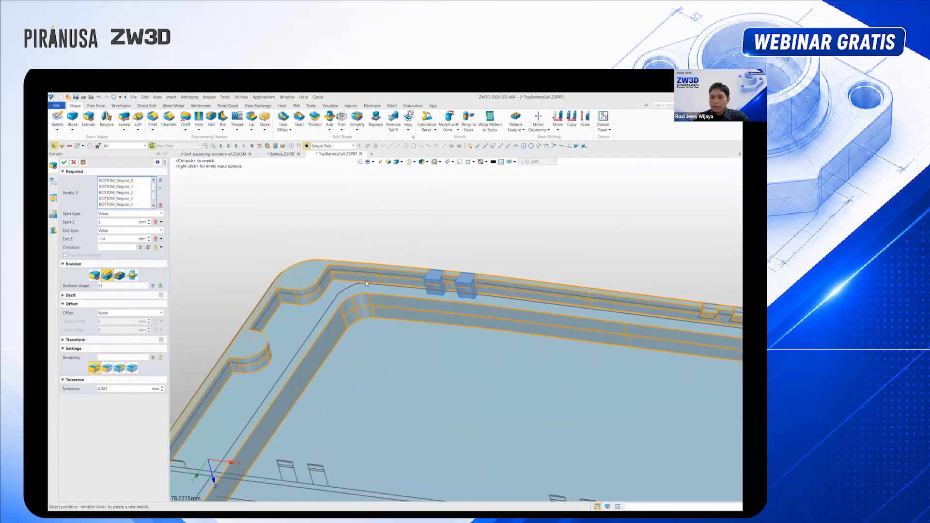
scroll(668, 318, "up", 5)
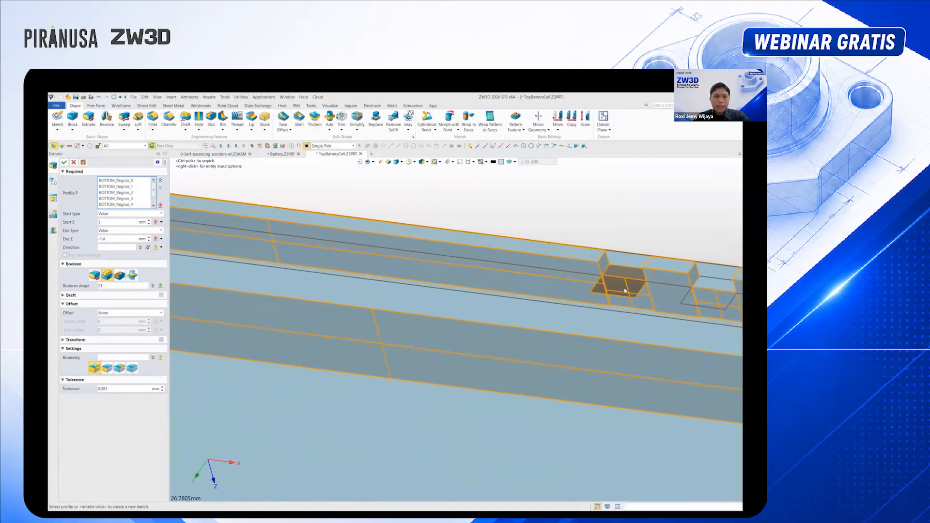
scroll(266, 249, "down", 4)
Set the clip extrusion's start to 3 mm with a point on the cover's inner floor
left_click(162, 221)
left_click(177, 254)
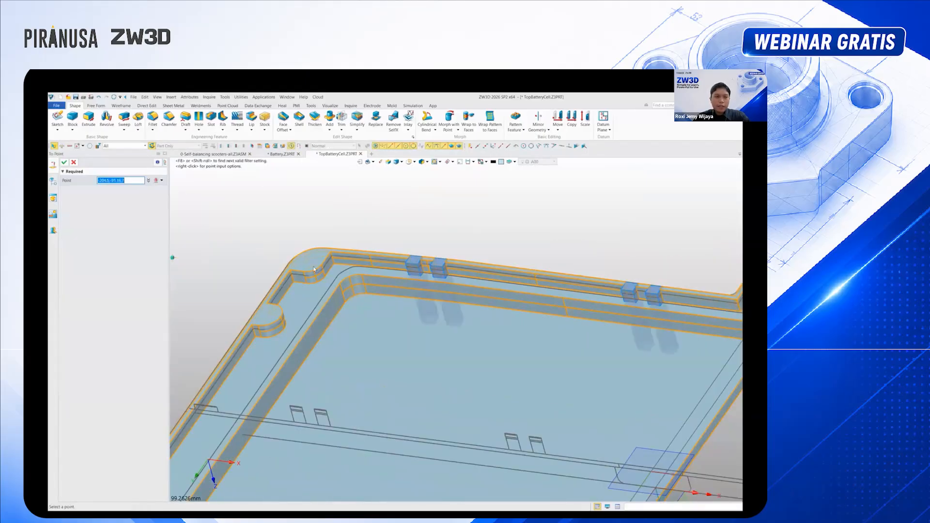
left_click(306, 299)
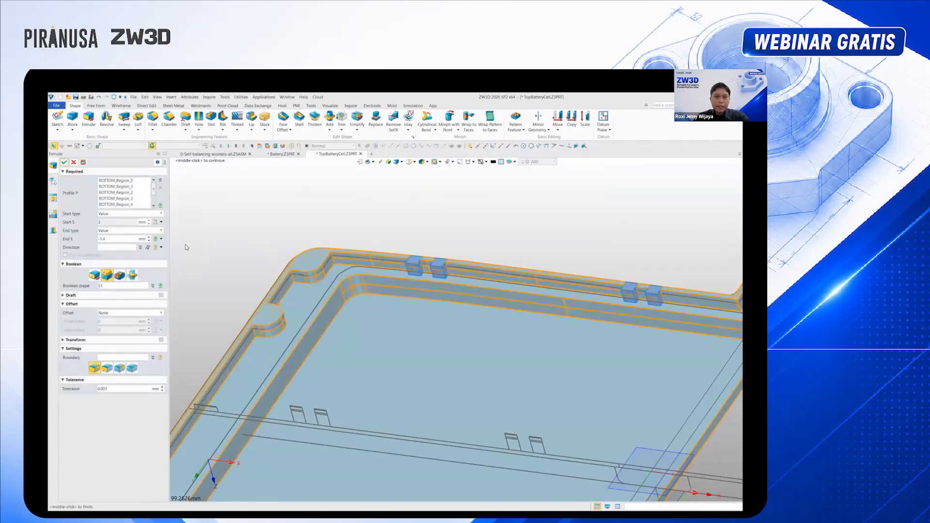
Set the clip extrusion's end to -7.5 mm with a point on top of the FRONT sketch's clip outline and apply it
left_click(162, 239)
left_click(169, 275)
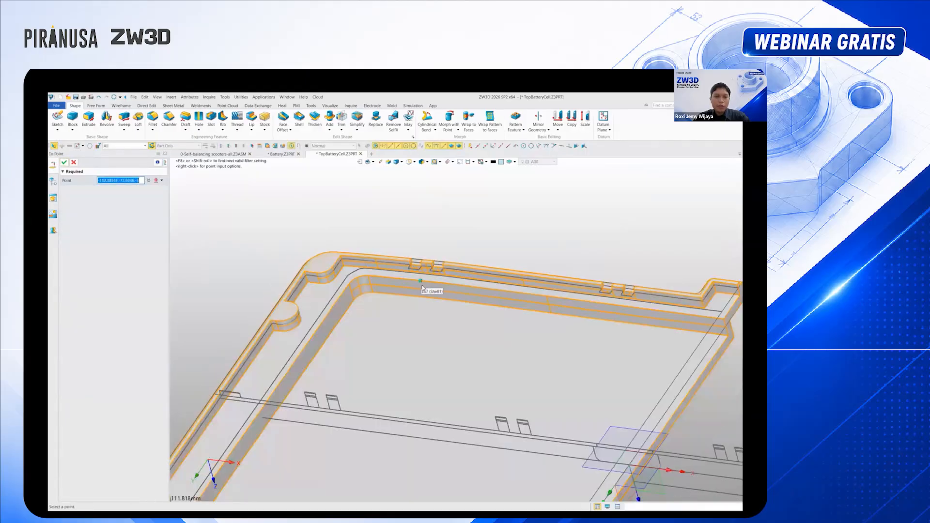
middle_click_drag(434, 296, 436, 271)
scroll(419, 251, "up", 8)
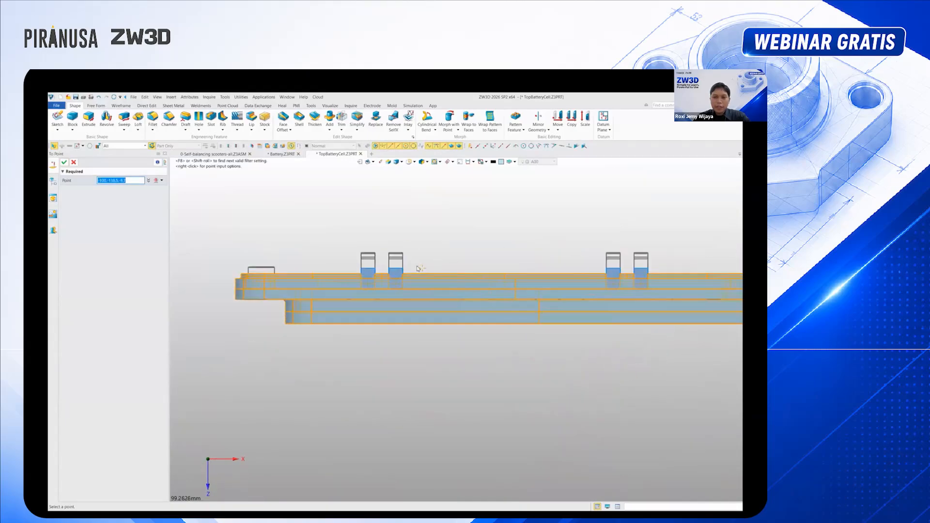
left_click(420, 257)
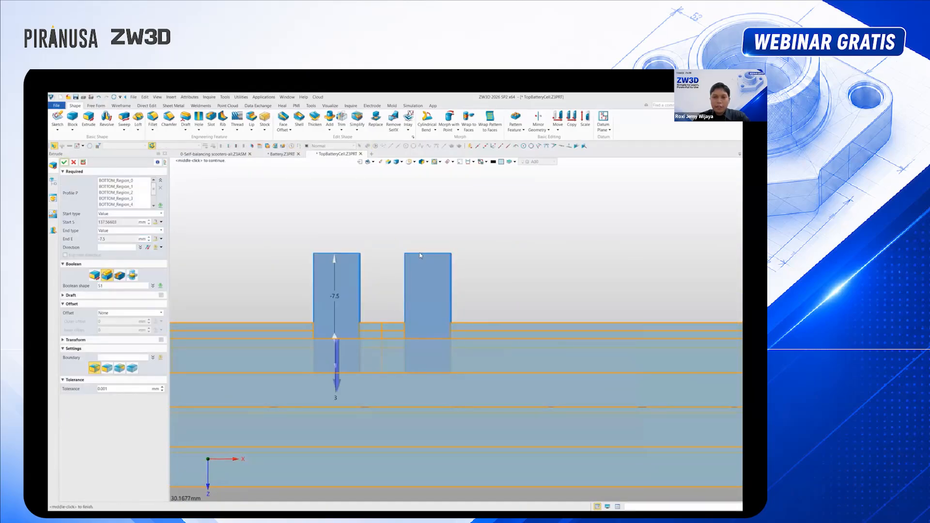
scroll(419, 260, "down", 5)
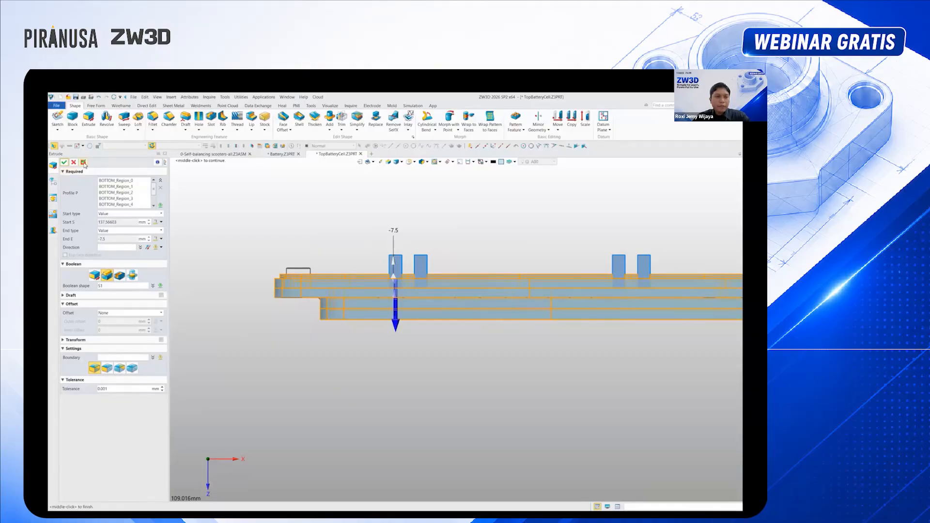
left_click(83, 162)
scroll(363, 276, "down", 2)
middle_click_drag(442, 273, 425, 328)
scroll(425, 328, "down", 2)
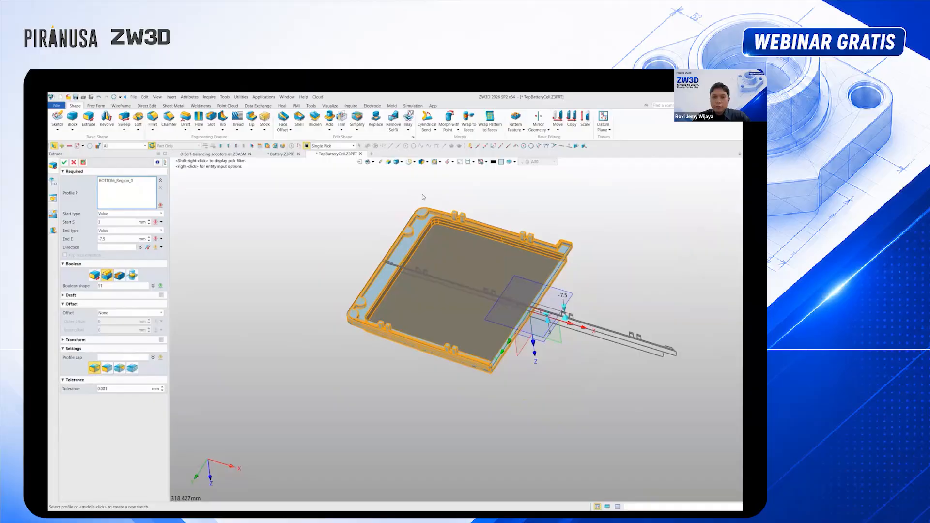
scroll(422, 201, "up", 3)
scroll(424, 226, "up", 3)
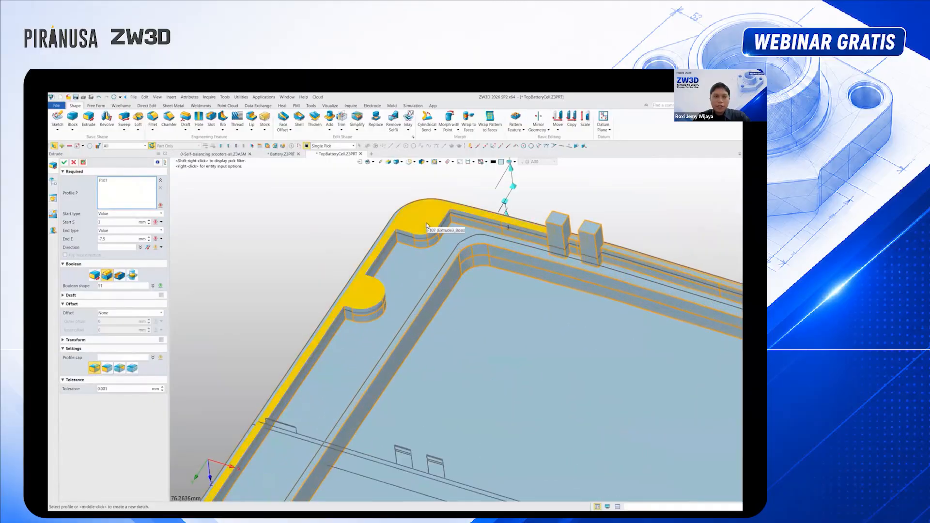
left_click(73, 162)
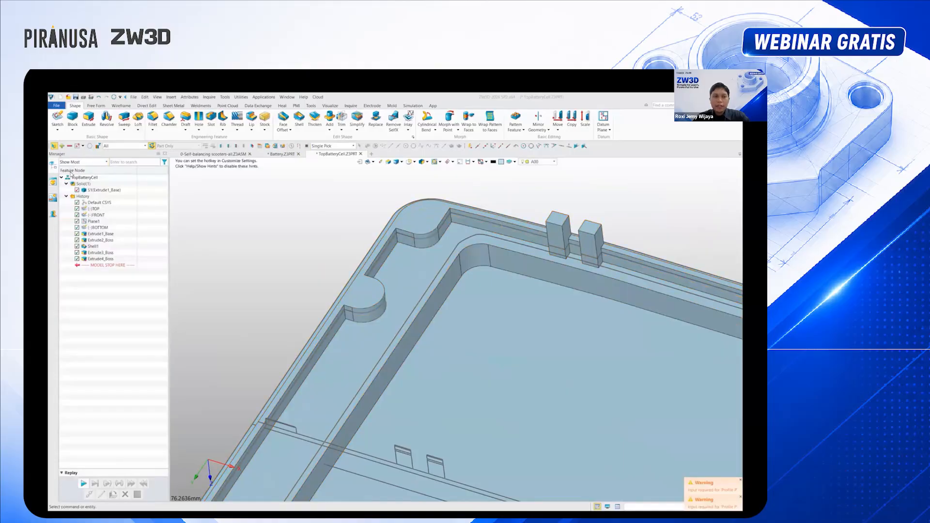
Make the cover solid transparent so the boss circles of the sketch beneath it can be picked
left_click(89, 191)
right_click(88, 191)
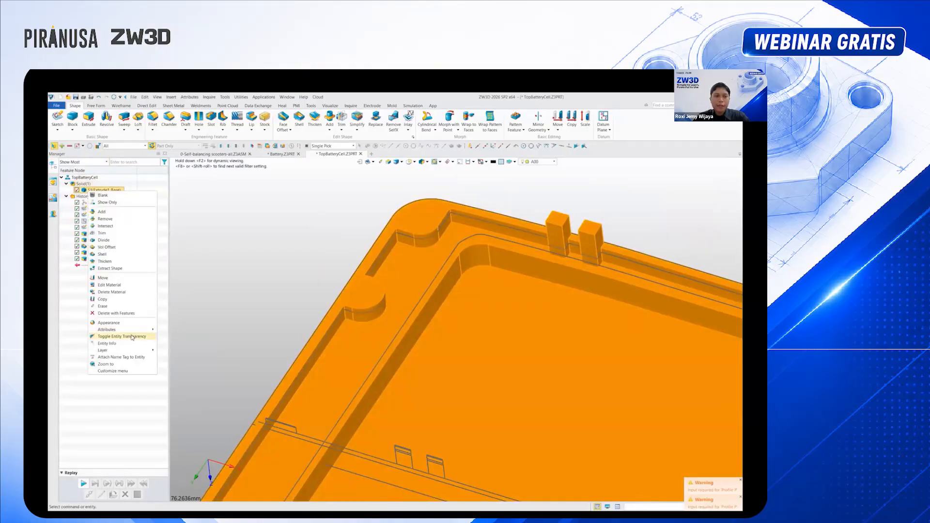
left_click(132, 338)
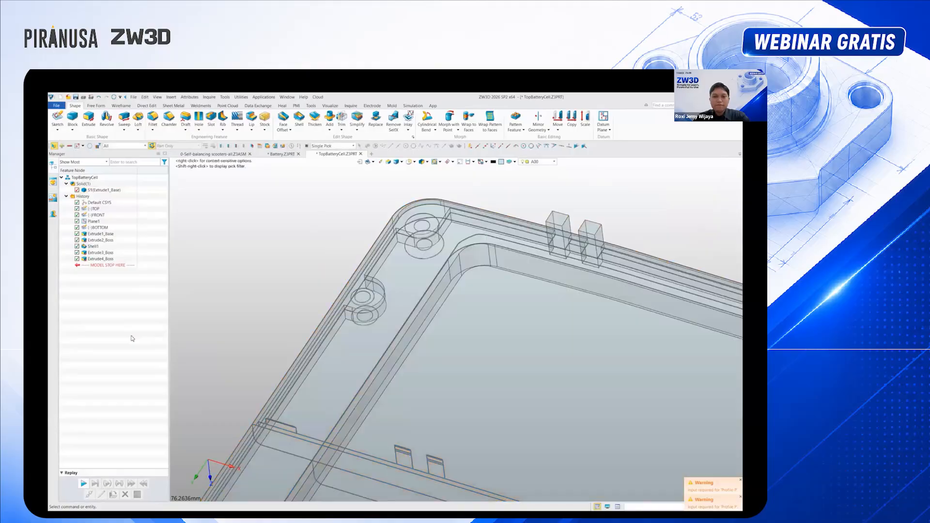
Start a new extrusion, limit picking to curves and select the outer circle of the far corner screw boss as profile
middle_click(236, 232)
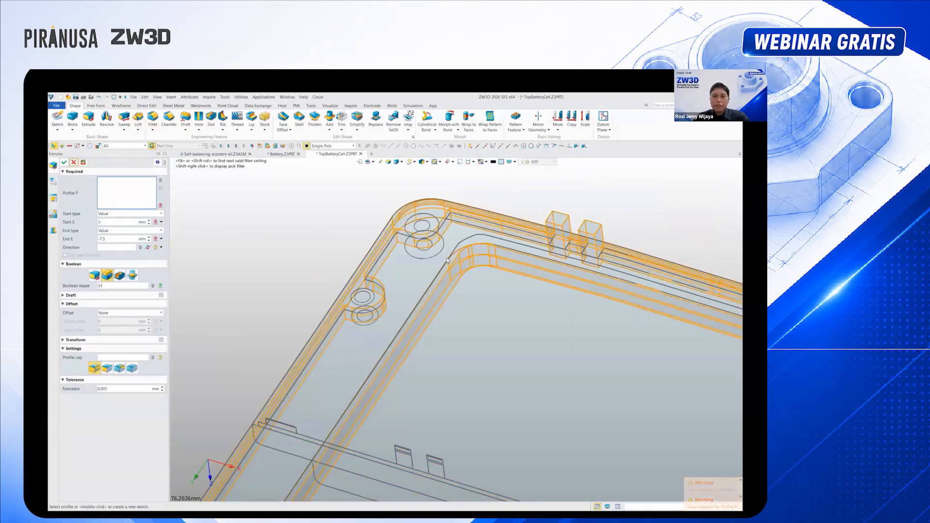
scroll(449, 256, "up", 1)
scroll(449, 257, "up", 1)
left_click(431, 191)
right_click(420, 196, "shift")
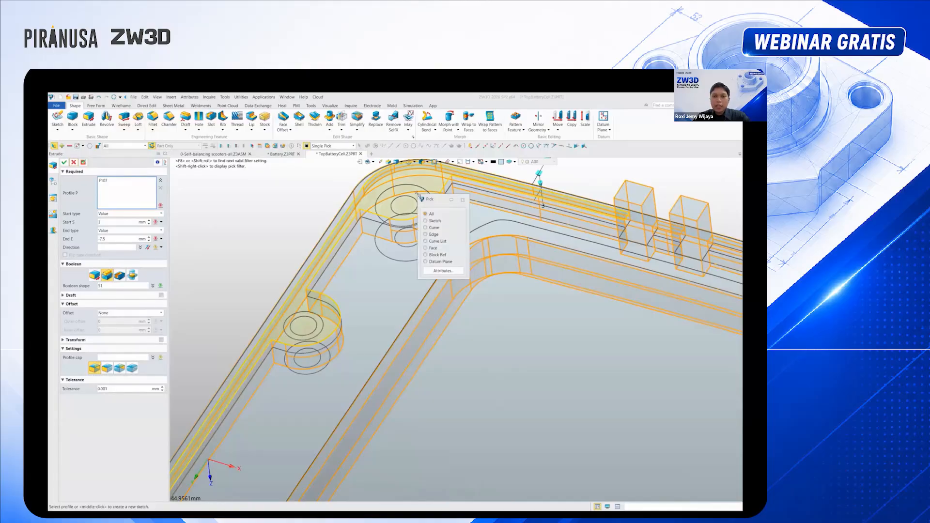
left_click(425, 227)
left_click(431, 210)
scroll(431, 208, "down", 1)
left_click(345, 296)
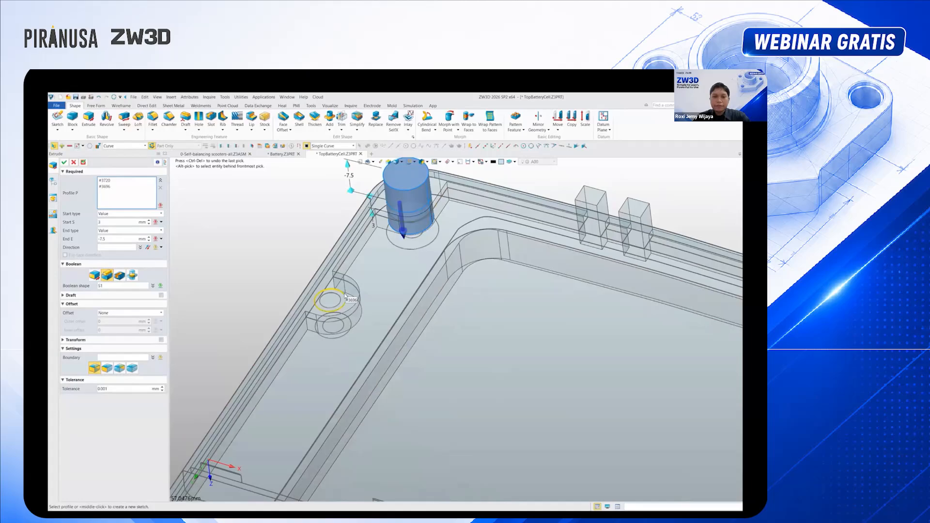
Add the outer circle of the near corner screw boss to the extrusion profile
scroll(345, 294, "down", 4)
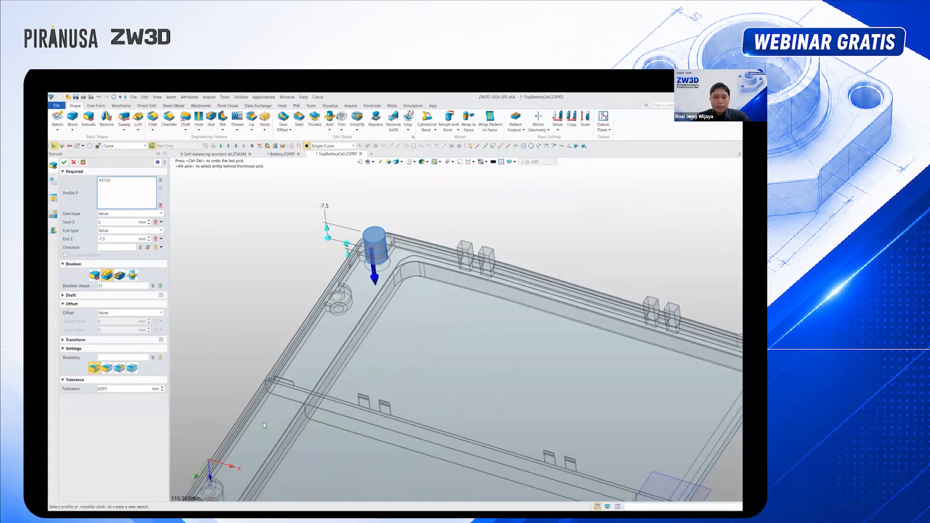
middle_click_drag(263, 422, 322, 314)
scroll(244, 410, "up", 4)
left_click(244, 410)
scroll(242, 410, "down", 2)
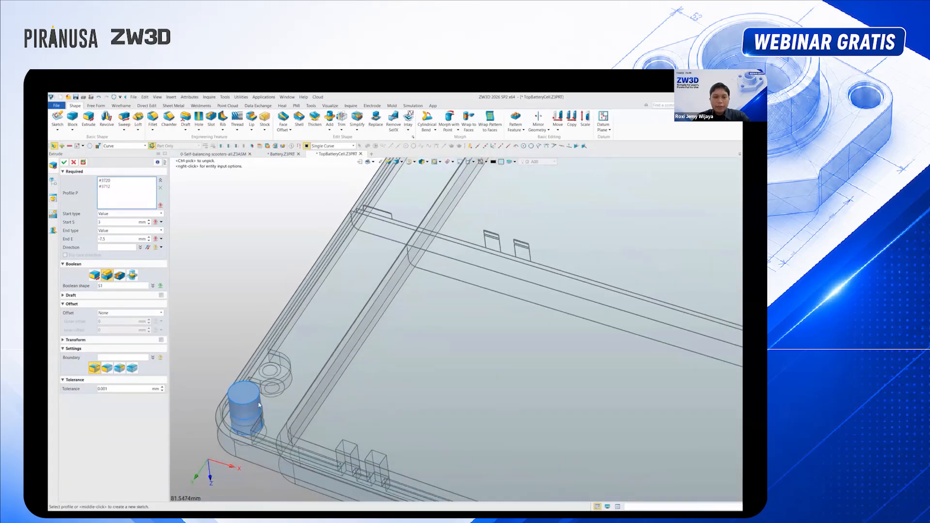
Set the corner boss extrusion's start to 3 mm with a point on the cover's inner floor
left_click(161, 247)
left_click(171, 252)
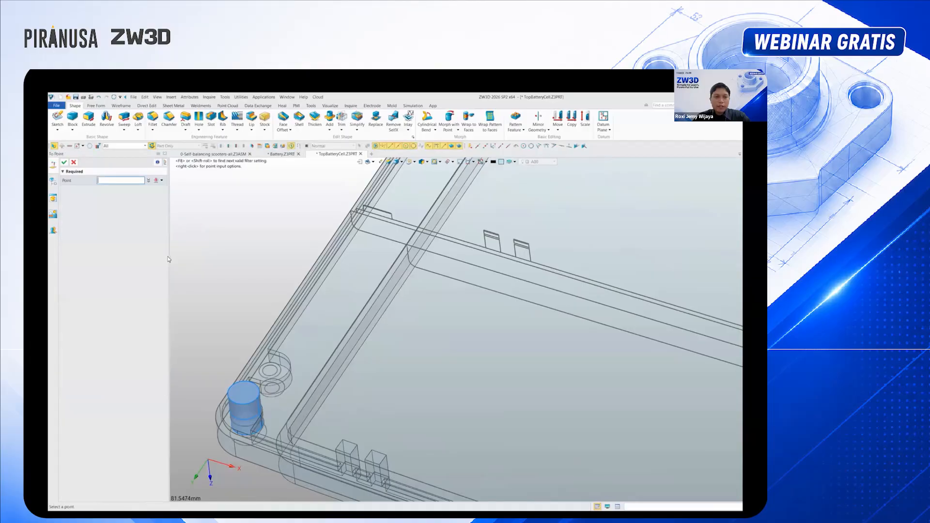
left_click(321, 343)
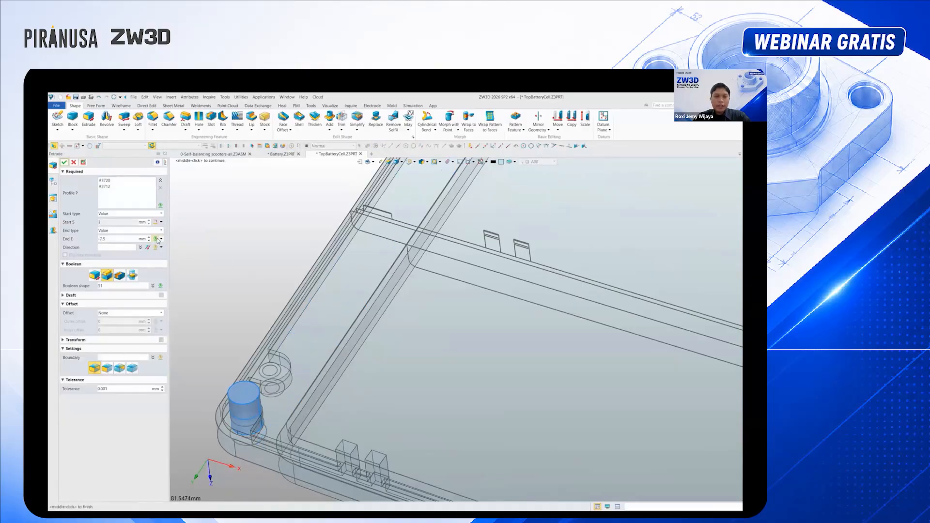
Set the corner boss extrusion's end to -3.4 mm with a point on the FRONT sketch's boss outline and confirm the extrusion
left_click(161, 239)
left_click(172, 275)
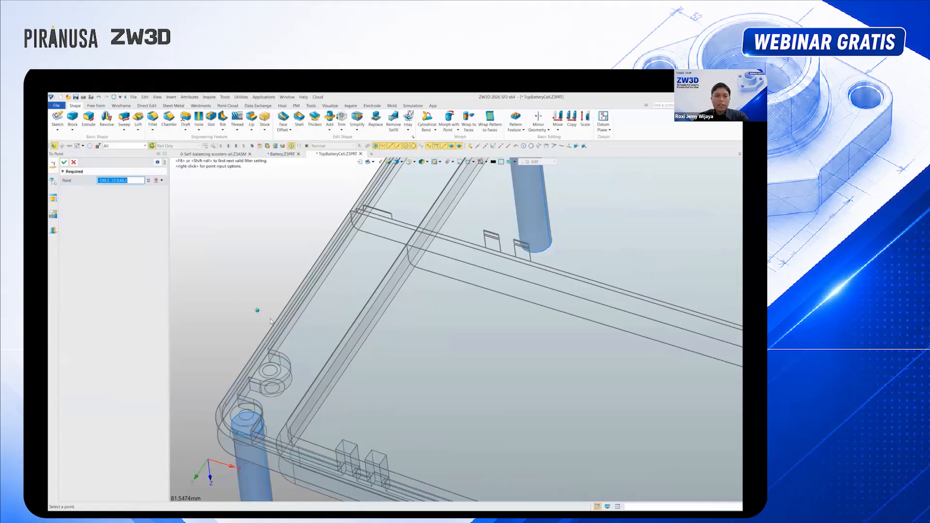
scroll(296, 341, "down", 2)
scroll(295, 338, "down", 2)
right_click_drag(356, 348, 303, 341)
scroll(300, 344, "up", 4)
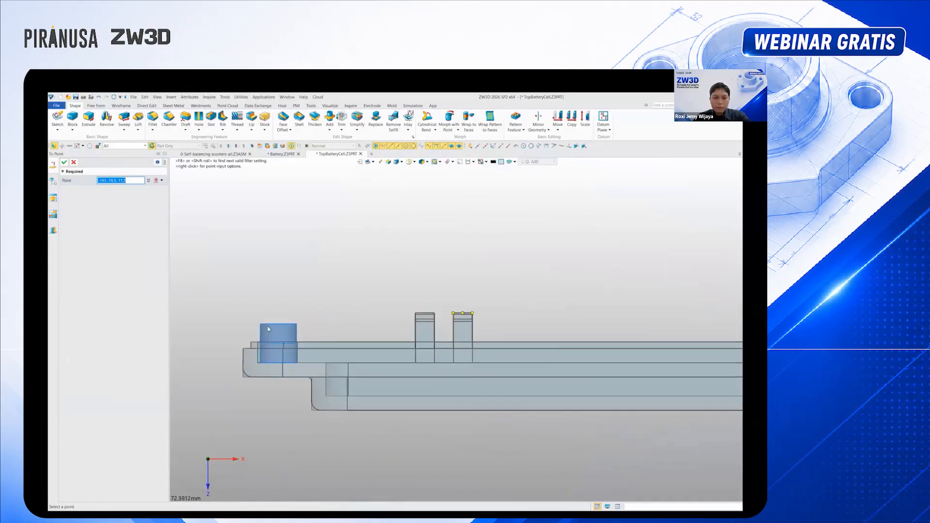
left_click(300, 346)
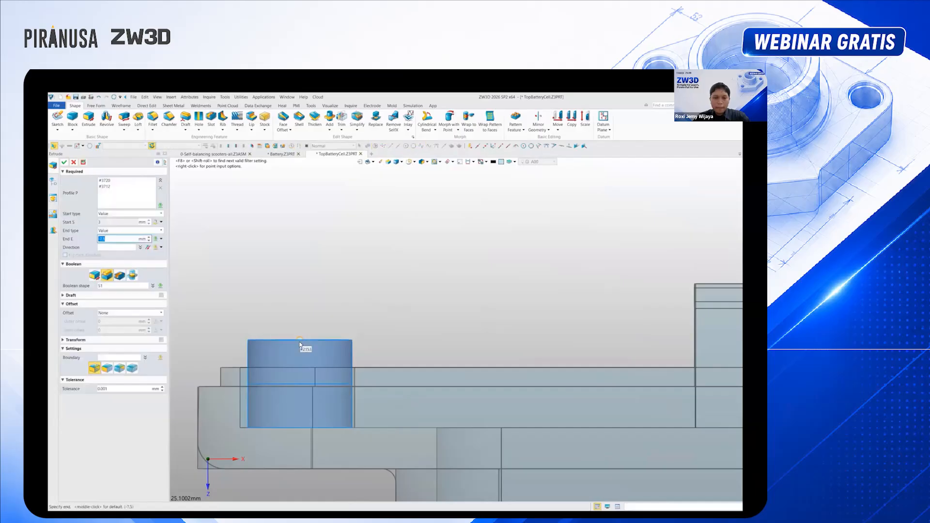
left_click(65, 163)
Examine the extruded corner bosses and the neighbouring screw boss circles from several angles
scroll(348, 321, "down", 2)
right_click_drag(349, 322, 331, 341)
scroll(331, 340, "up", 3)
scroll(334, 343, "down", 5)
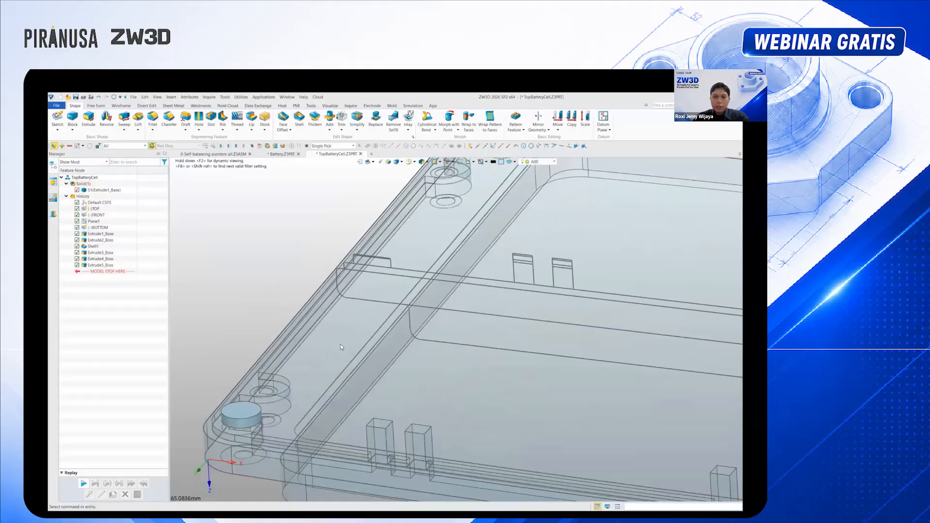
scroll(378, 293, "up", 3)
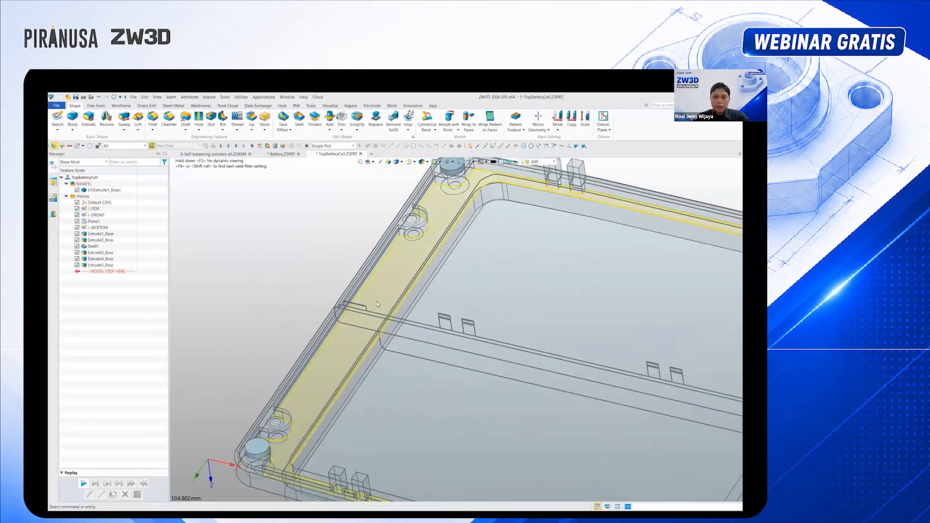
scroll(377, 309, "down", 4)
scroll(380, 301, "up", 6)
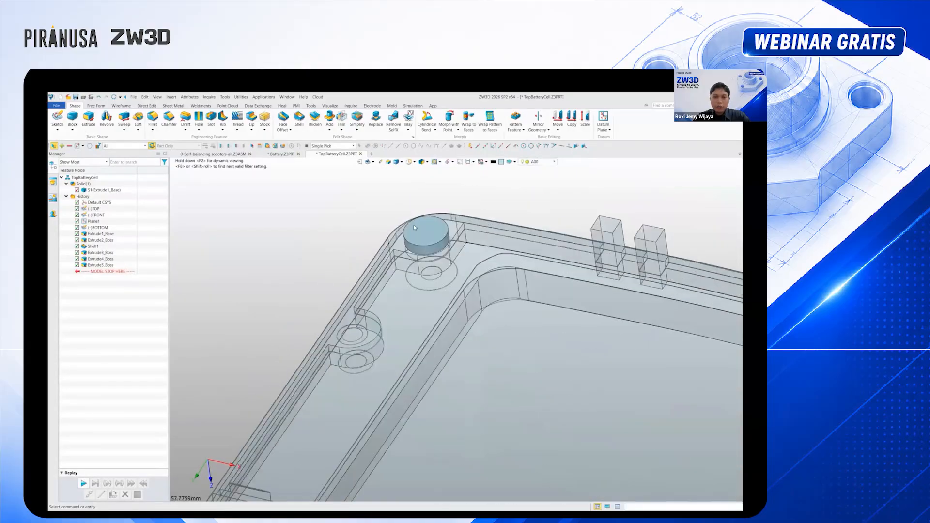
middle_click_drag(380, 300, 378, 293)
mouse_move(378, 293)
right_mouse_down()
mouse_move(380, 280)
mouse_move(377, 305)
right_mouse_up()
Start extruding the larger hole circle of the screw boss beside the far corner boss, with the start set to 2 mm
middle_click(285, 258)
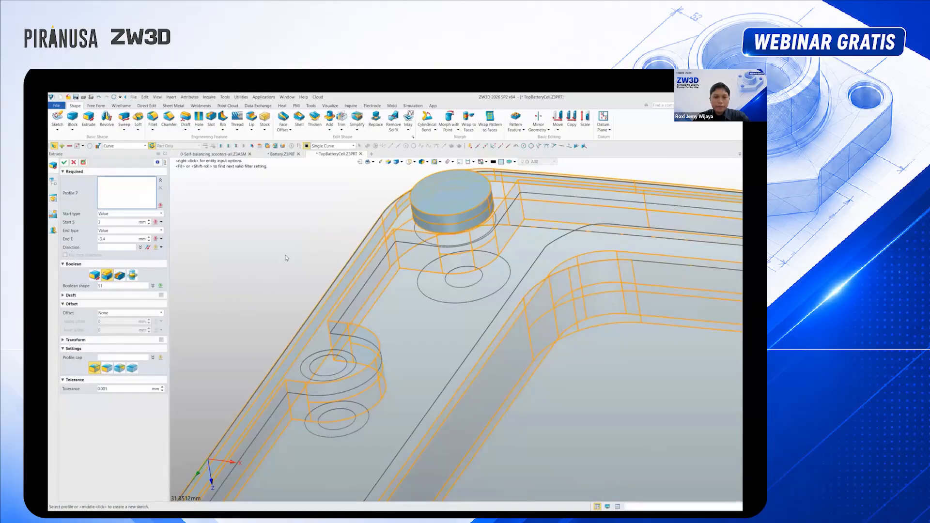
scroll(334, 349, "up", 2)
left_click(355, 357)
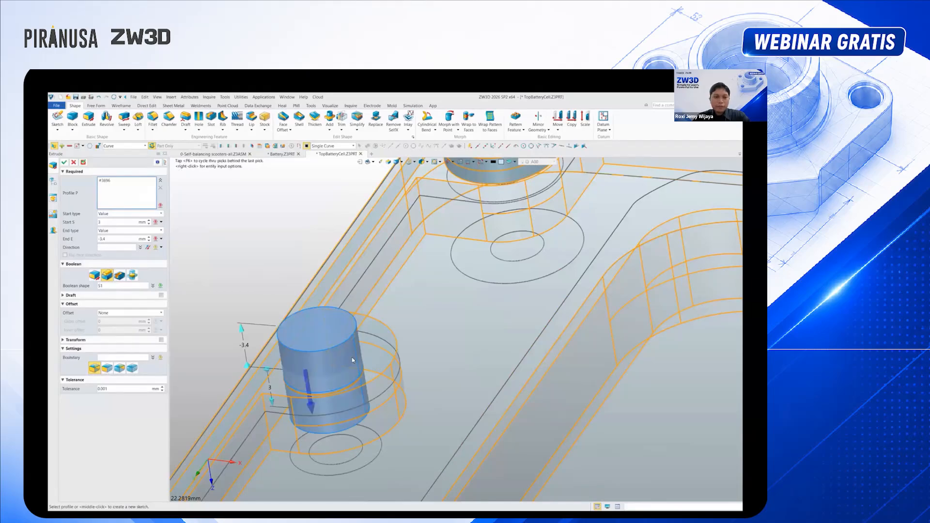
scroll(354, 358, "down", 2)
left_click_drag(286, 393, 289, 414)
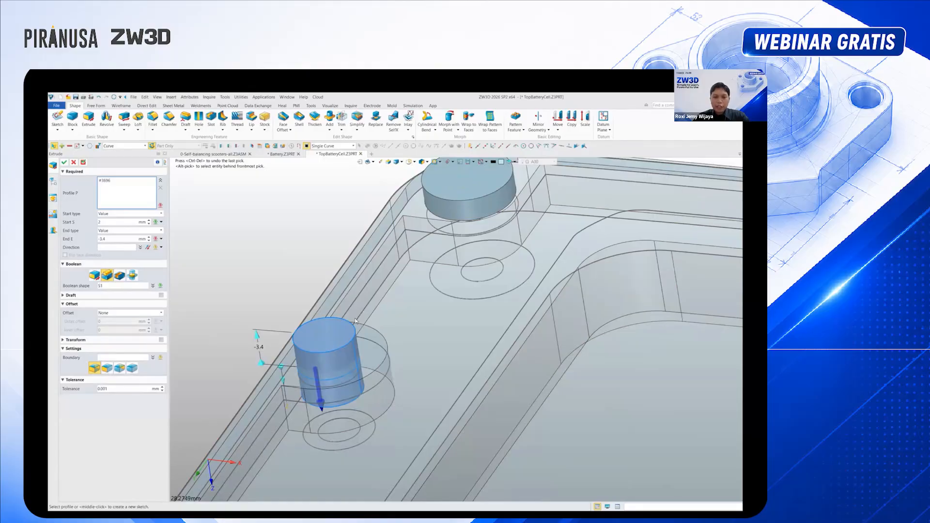
Add the matching hole circle of the near screw boss to the profile and cut both recesses from the cover
scroll(355, 321, "down", 5)
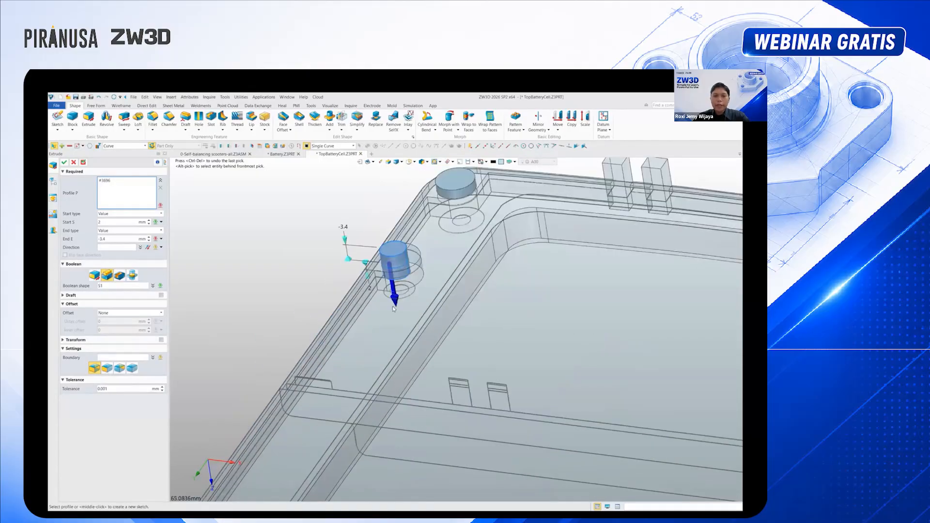
scroll(254, 382, "up", 2)
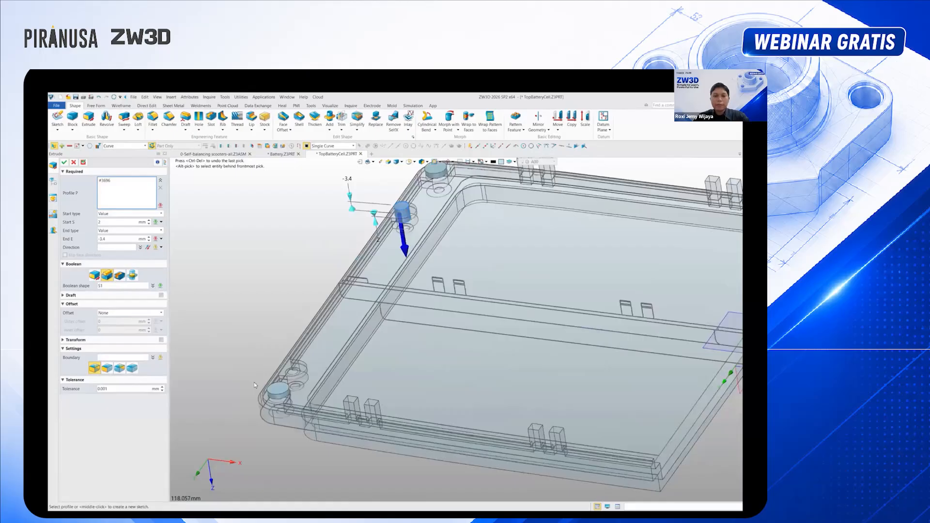
scroll(254, 382, "up", 4)
left_click(328, 359)
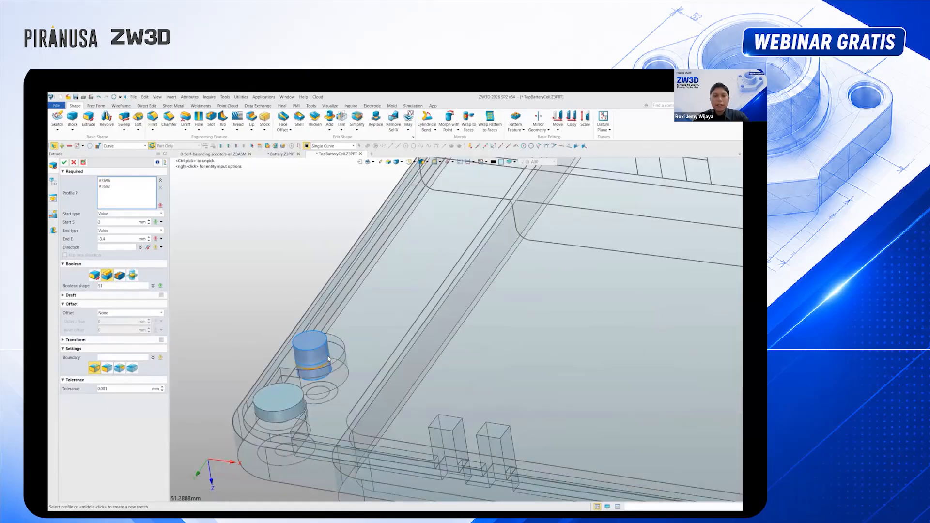
left_click(120, 275)
left_click(64, 164)
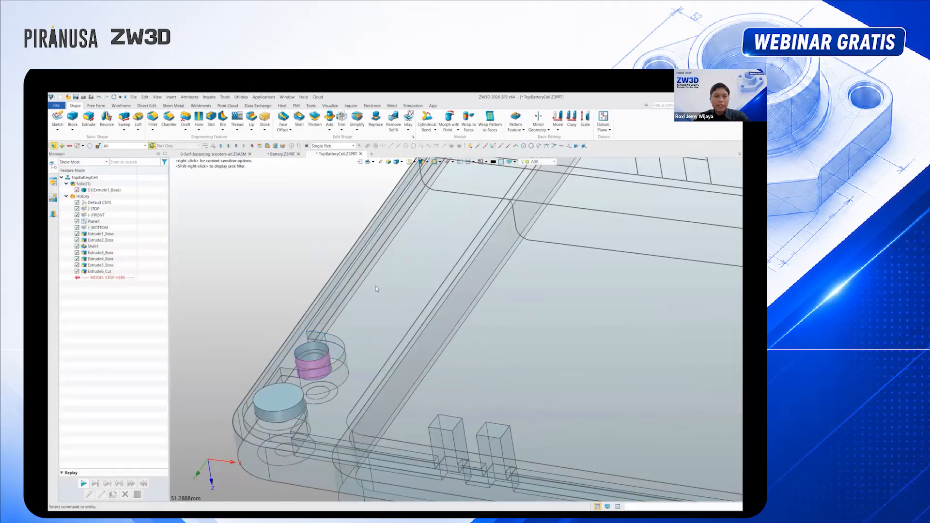
Toggle off the cover solid's transparency and examine the recessed screw bosses and corner bosses
scroll(382, 289, "down", 2)
right_click(101, 184)
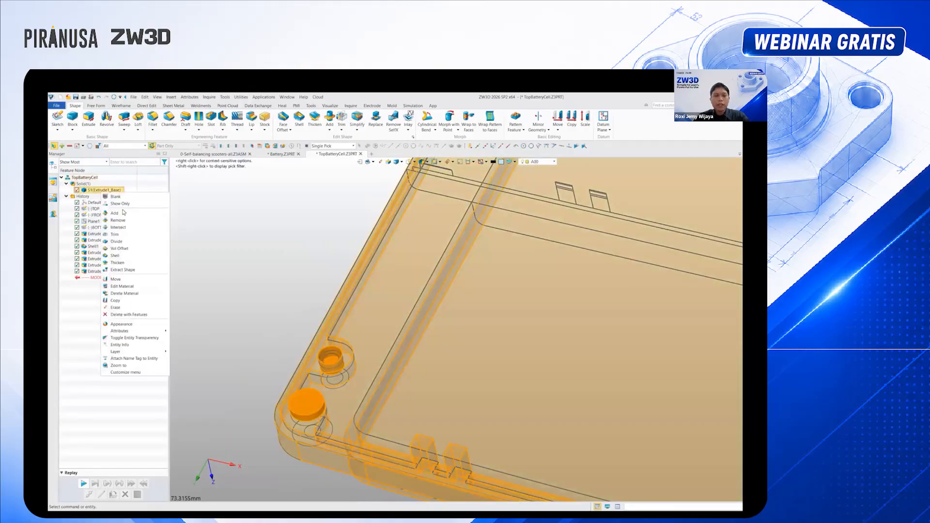
left_click(143, 338)
scroll(362, 379, "up", 4)
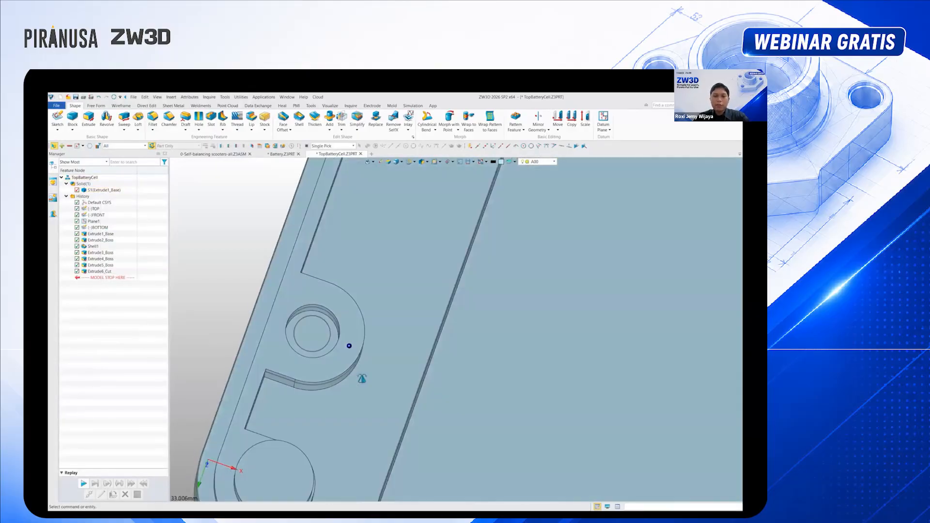
middle_click_drag(361, 378, 390, 382)
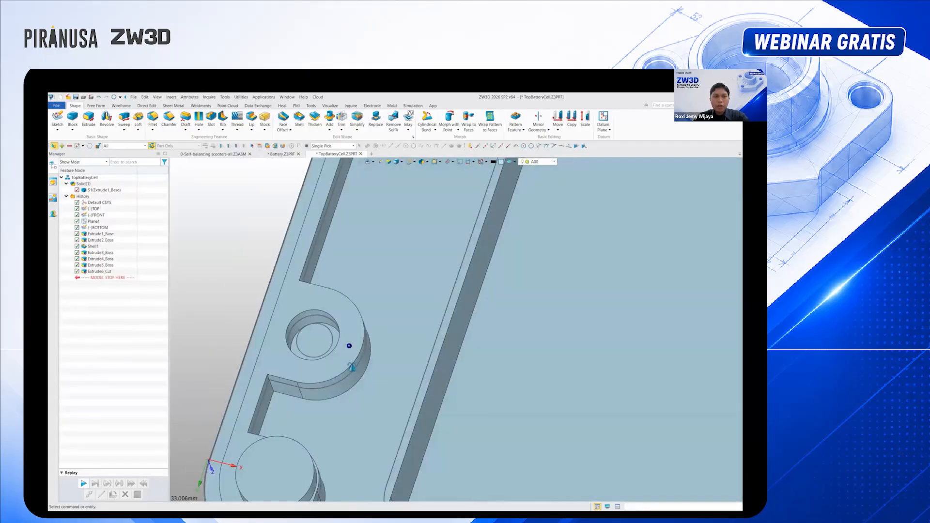
scroll(390, 382, "down", 5)
scroll(385, 243, "up", 2)
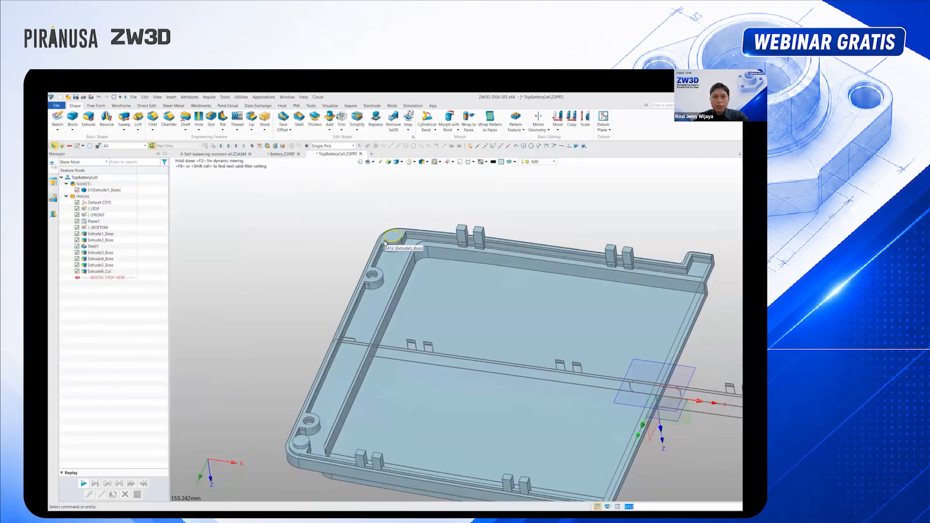
scroll(385, 244, "up", 2)
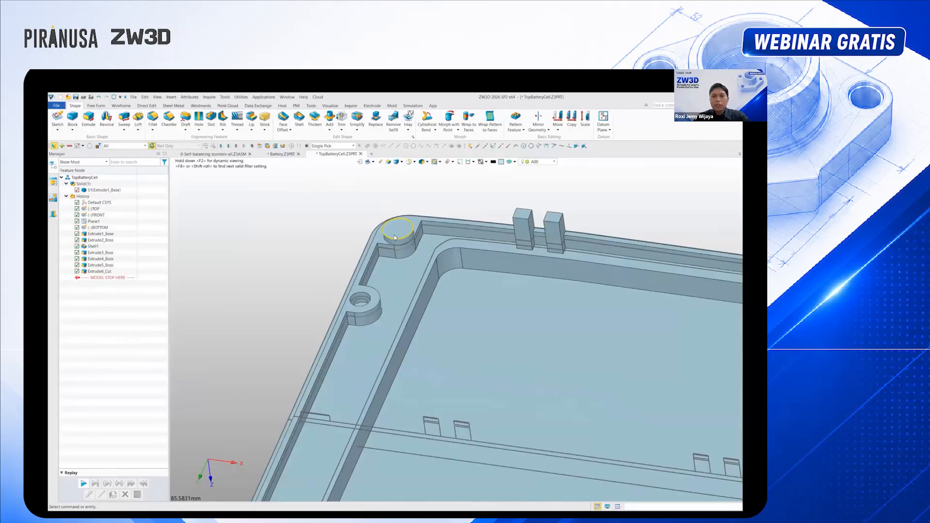
Start a chamfer on the upper circular edges of the near and far corner bosses
scroll(395, 238, "down", 2)
left_click(169, 118)
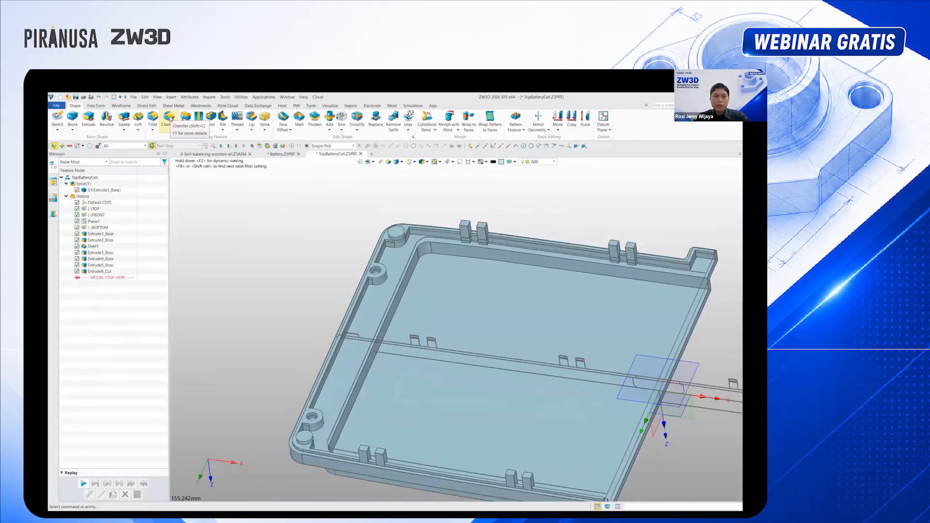
scroll(310, 442, "up", 2)
left_click(313, 442)
scroll(312, 442, "down", 2)
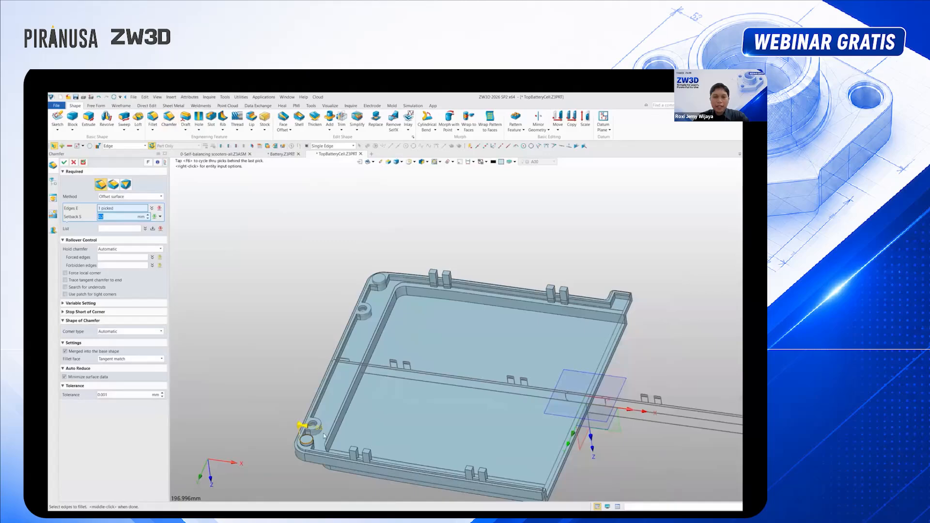
scroll(374, 280, "up", 2)
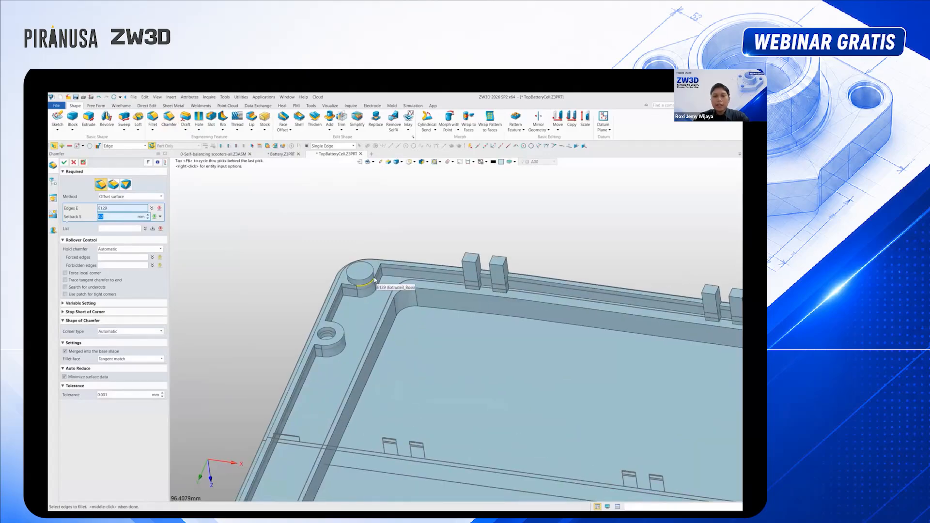
left_click(374, 275)
Set the corner boss chamfer's setback to 0.2 mm and confirm it
scroll(373, 275, "down", 5)
key("ctrl+Down")
scroll(347, 341, "up", 5)
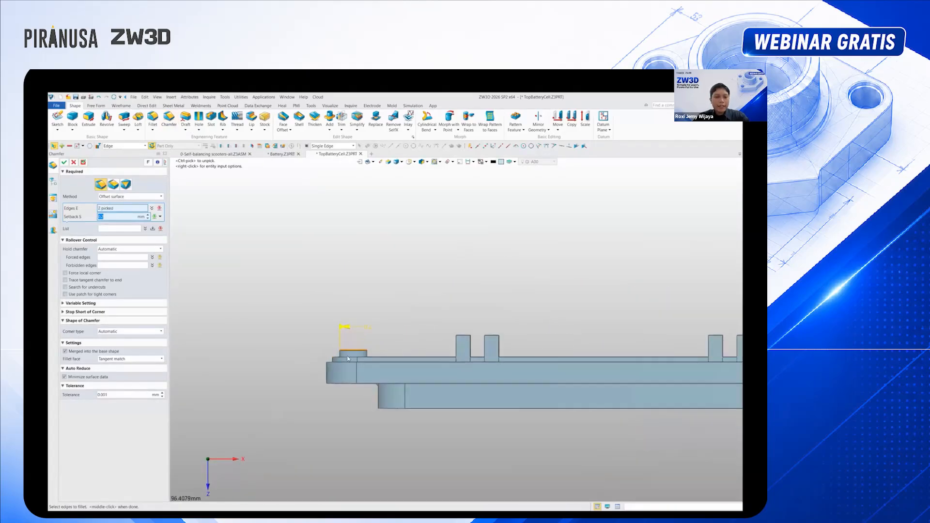
scroll(347, 359, "up", 7)
left_click_drag(287, 330, 289, 329)
double_click(305, 329)
type("0.2")
key("Return")
left_click(65, 162)
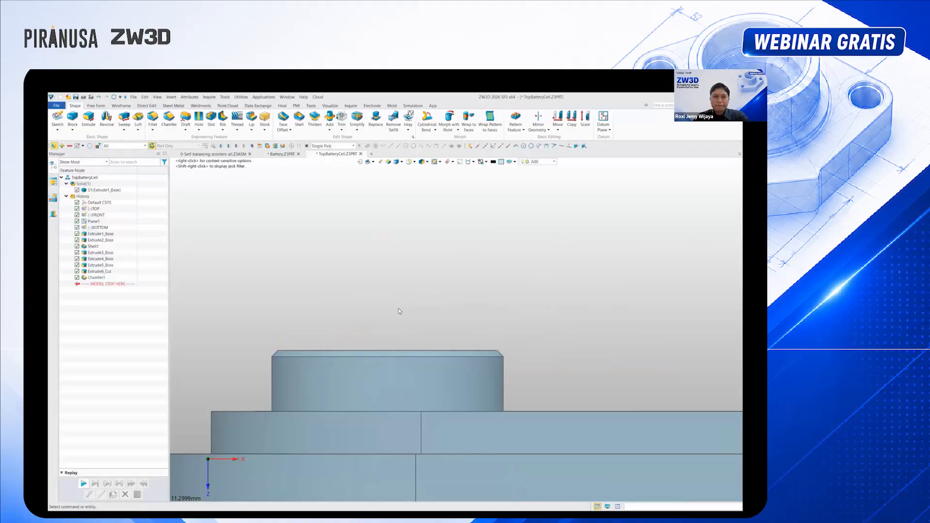
Examine the chamfered boss and the rim clips, and check the clip profile in the ZWCAD drawing
scroll(468, 323, "down", 5)
right_click_drag(468, 323, 483, 331)
scroll(484, 332, "down", 6)
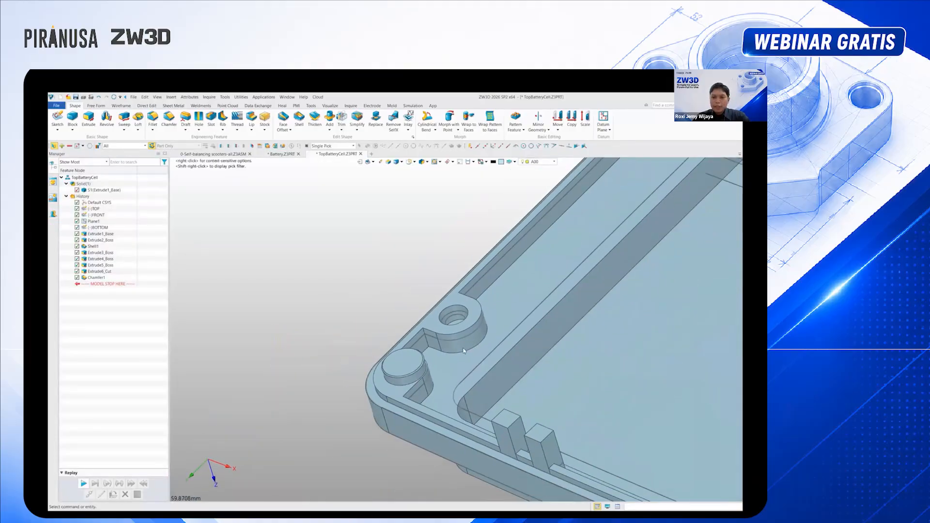
mouse_move(537, 349)
right_mouse_down()
mouse_move(410, 357)
mouse_move(411, 334)
mouse_move(436, 315)
mouse_move(411, 354)
right_mouse_up()
scroll(411, 357, "up", 3)
key("alt+Tab")
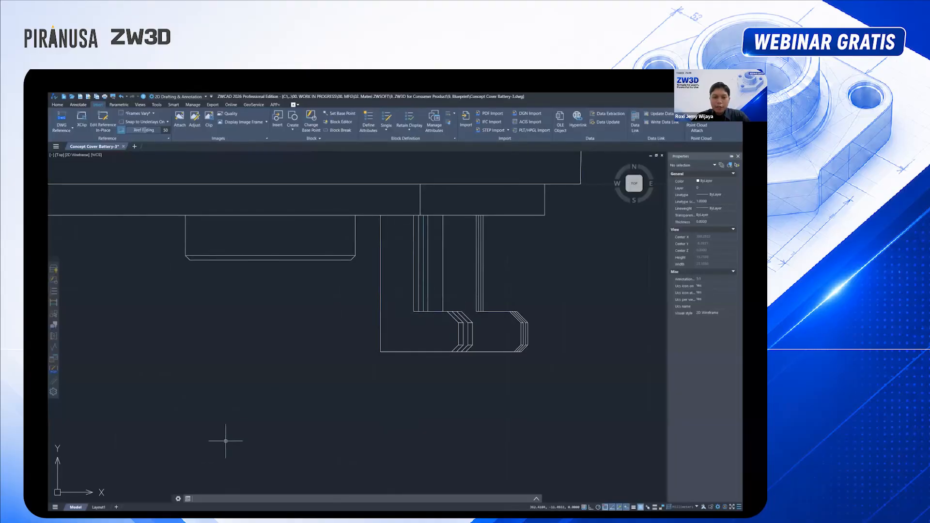
key("alt+Tab")
Start a sketch on the side face of the rim clip nearest the corner and project that face's edges as reference geometry
scroll(496, 373, "up", 5)
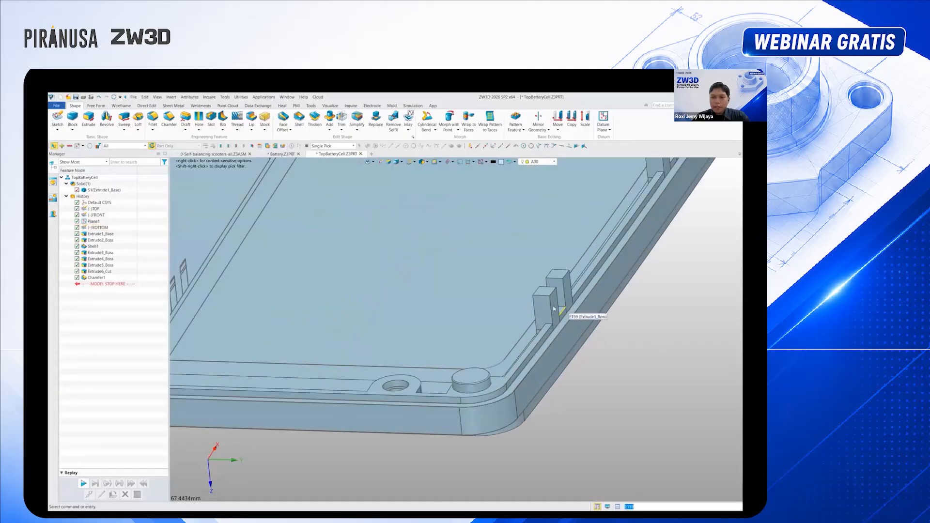
left_click(543, 311)
left_click(547, 313)
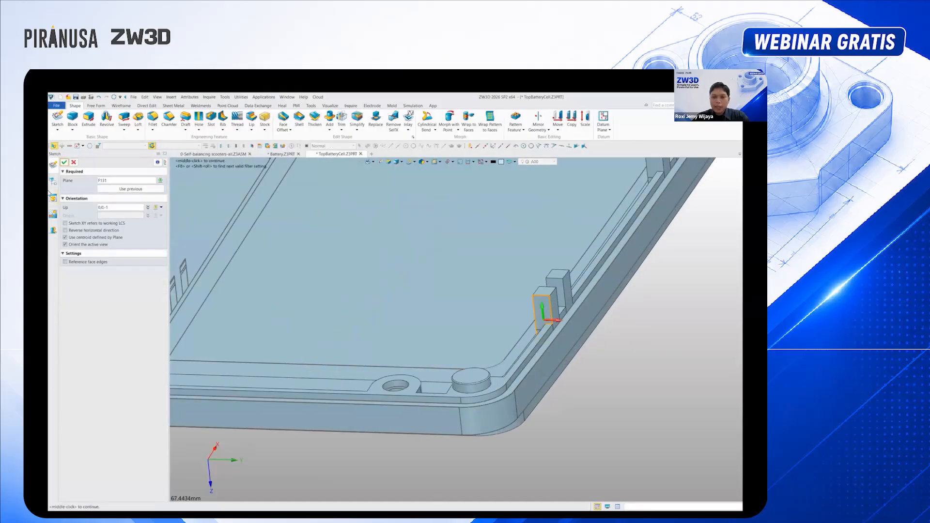
left_click(64, 162)
left_click(602, 115)
scroll(441, 304, "up", 3)
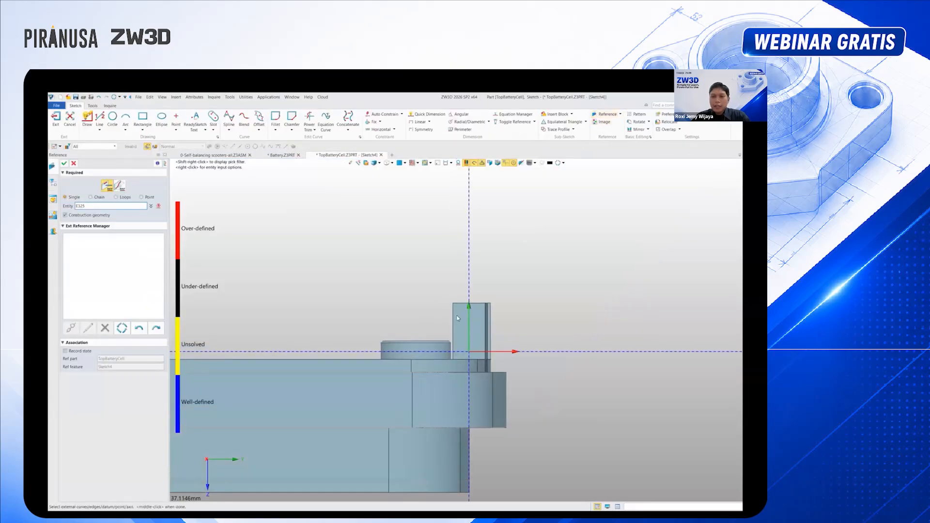
left_click(458, 318)
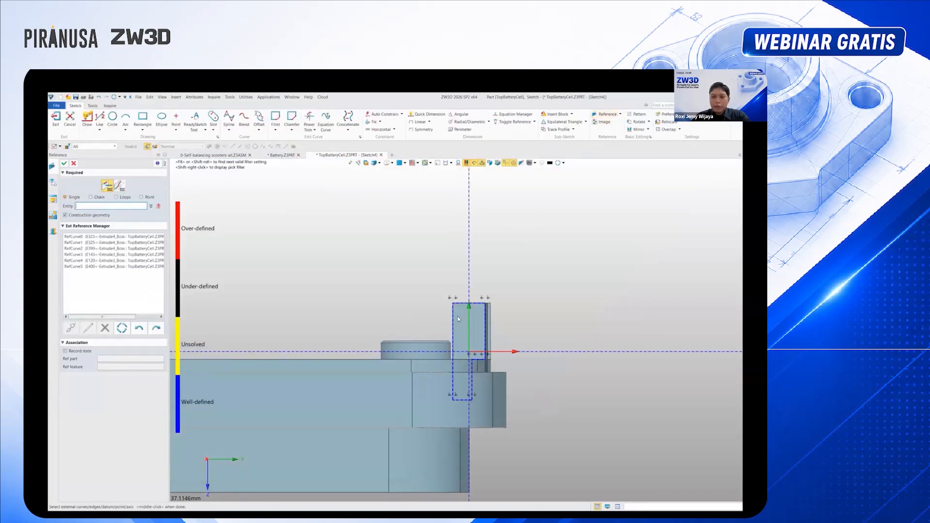
left_click(65, 163)
Sketch a closed right triangle above the clip, with a vertical leg, a horizontal leg and a sloping side
left_click(87, 116)
scroll(517, 266, "up", 2)
left_click(527, 230)
left_click(528, 266)
left_click(489, 266)
left_click(528, 229)
key("Escape")
Constrain the triangle's horizontal and vertical legs to equal length
scroll(523, 258, "up", 1)
scroll(523, 258, "up", 1)
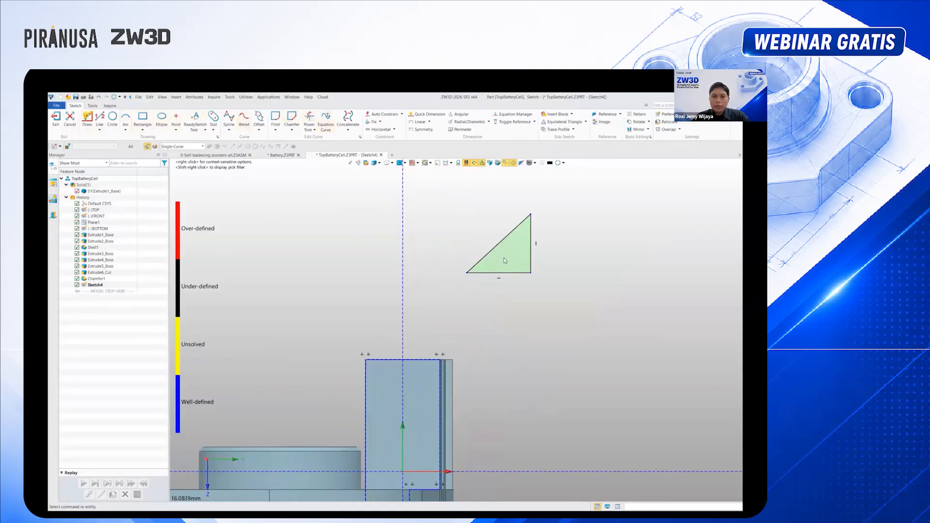
left_click(509, 272)
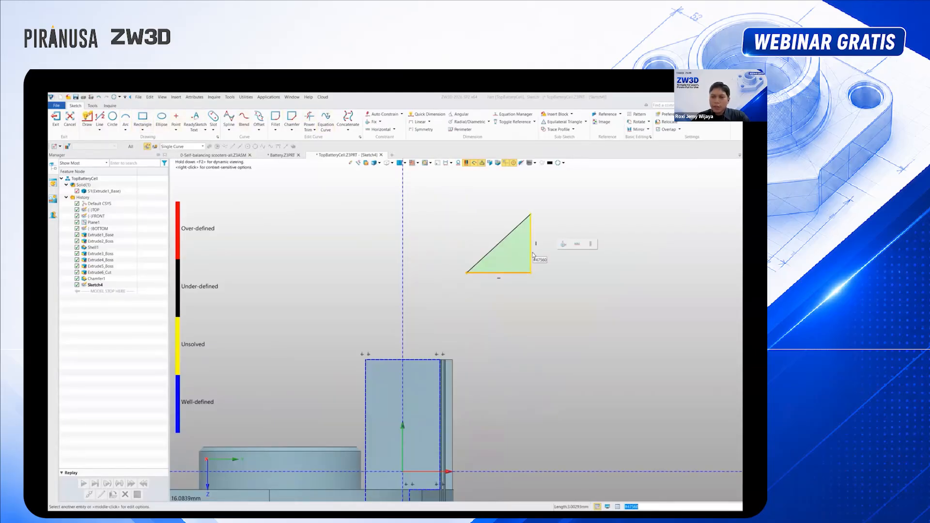
left_click(532, 254)
left_click(570, 252)
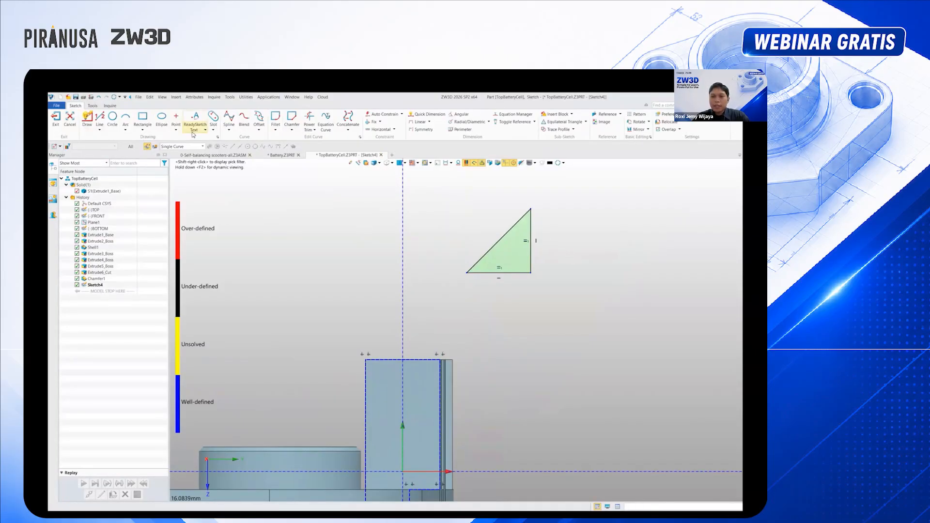
Offset the triangle's vertical and horizontal legs inward by 0.1 mm
left_click(259, 119)
left_click(530, 235)
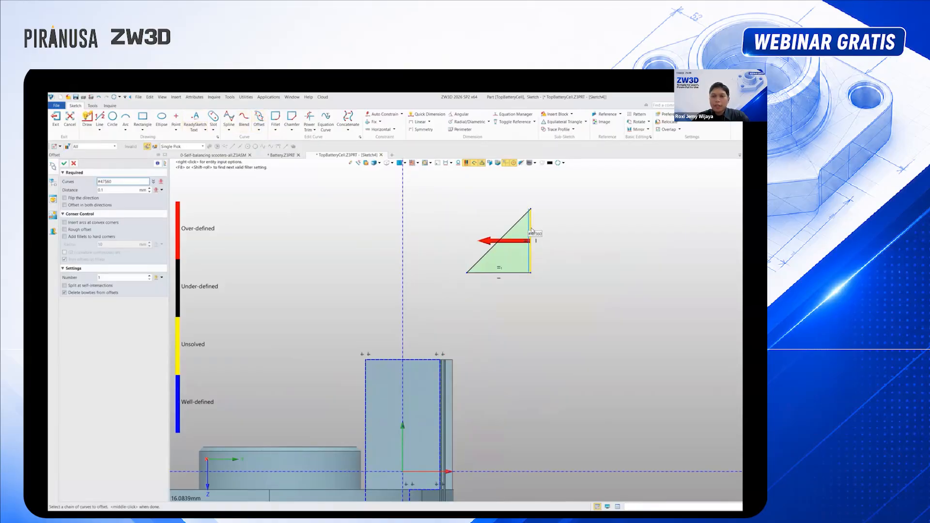
left_click(508, 275)
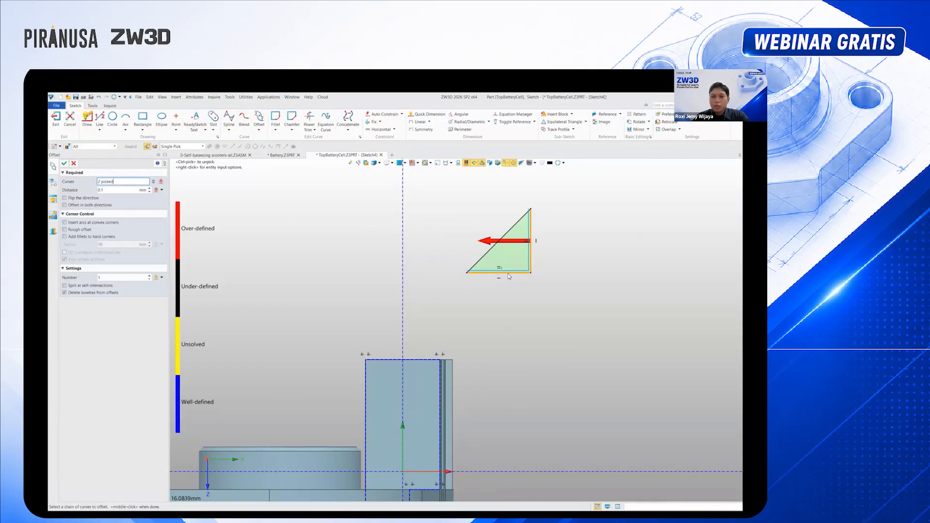
left_click(64, 163)
Convert the two offset lines inside the triangle to construction geometry
scroll(510, 212, "up", 1)
left_click(532, 227)
middle_click(532, 228)
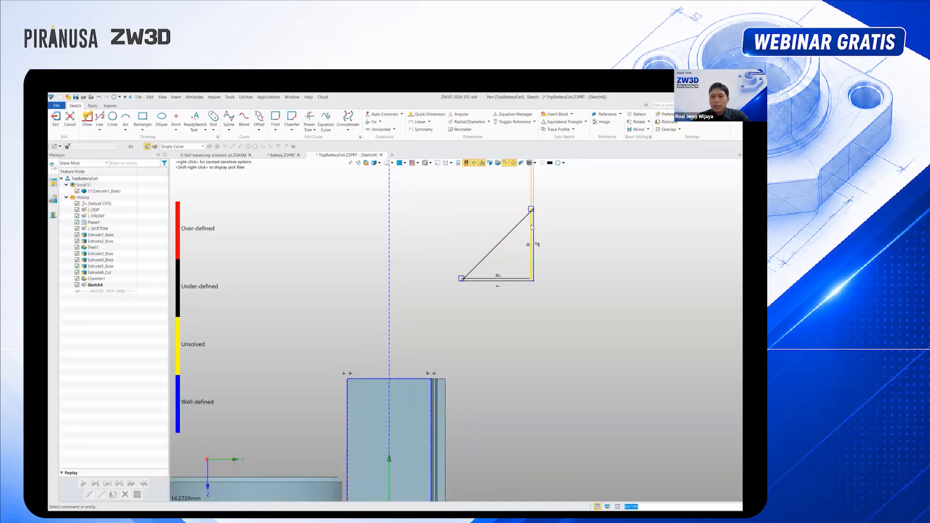
right_click(528, 264)
key("Escape")
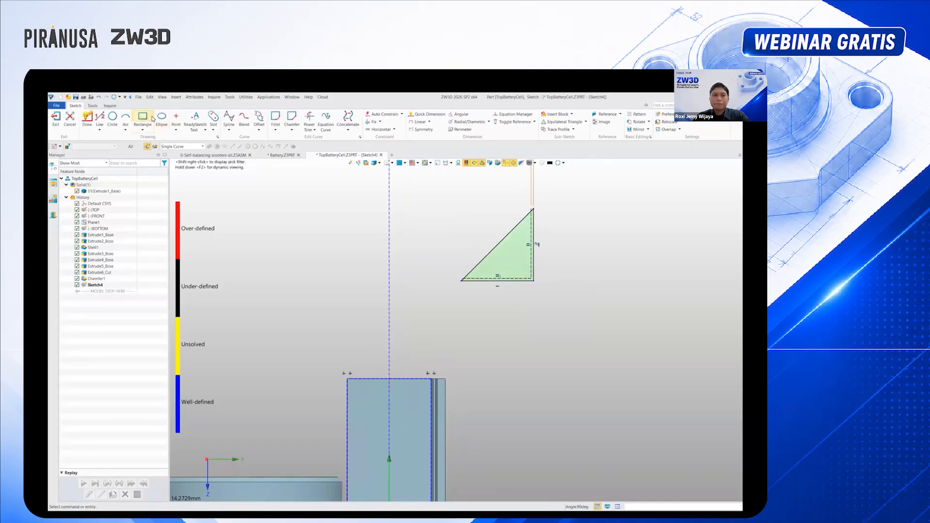
Dimension the triangle's vertical leg to 0.75 mm
key("d")
left_click(534, 229)
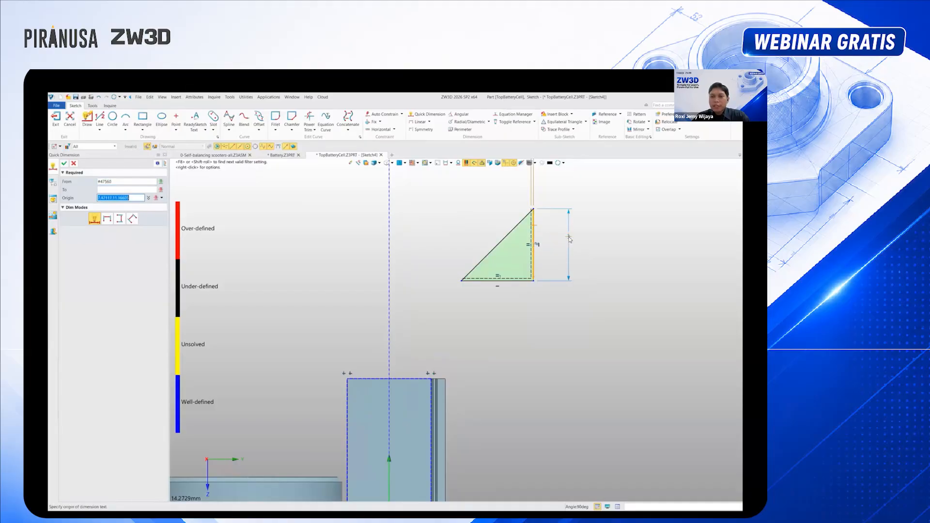
left_click(569, 237)
key("Return")
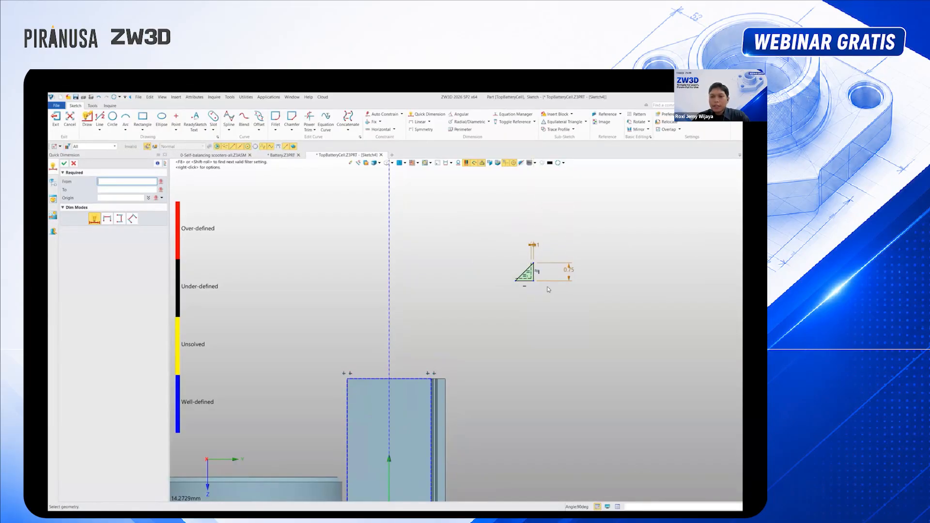
key("Escape")
Make a sketch block named CH from the triangle and its construction lines, with the insertion point at the inner construction corner
scroll(548, 289, "up", 2)
left_click_drag(544, 305, 484, 244)
left_click(572, 114)
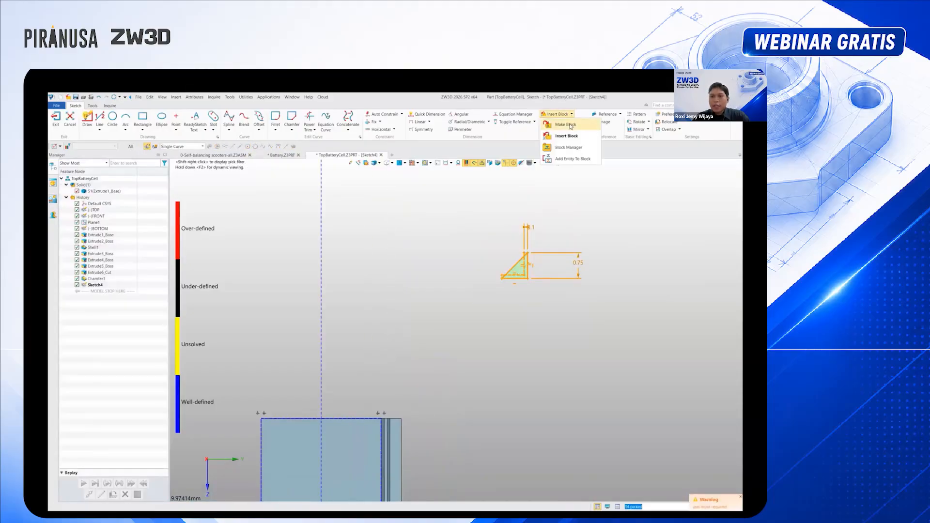
left_click(570, 125)
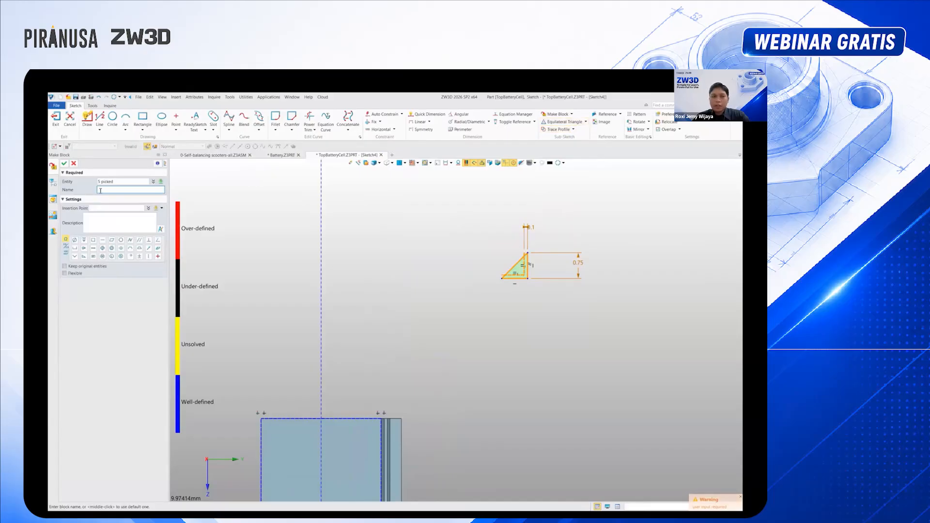
type("CH")
key("Return")
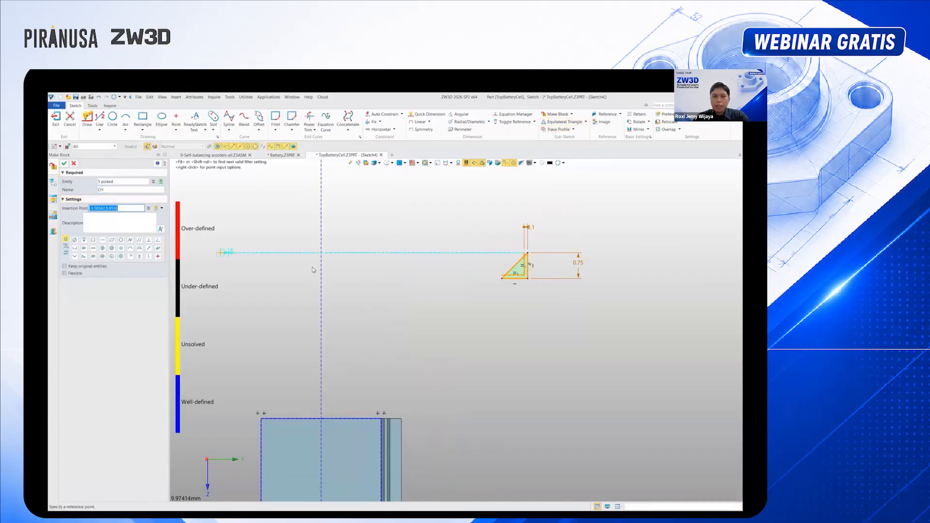
scroll(525, 288, "up", 2)
left_click(517, 262)
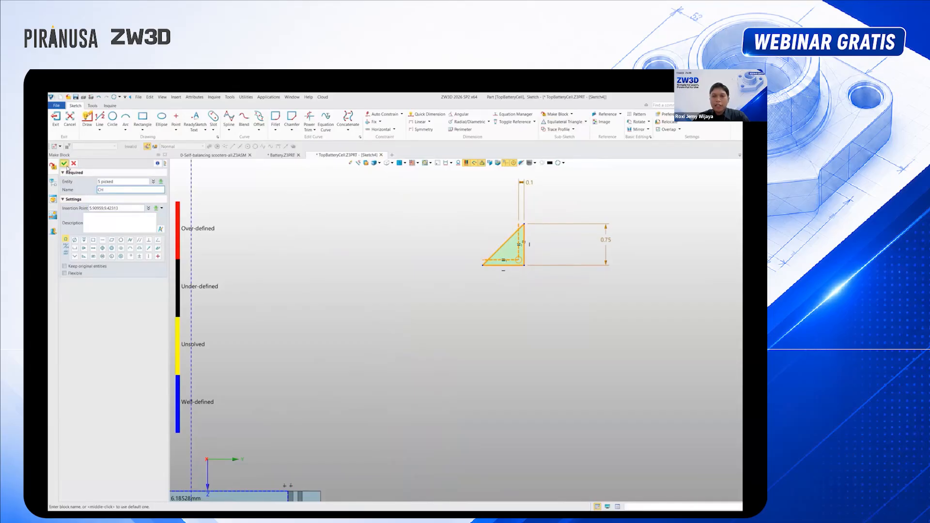
left_click(64, 164)
scroll(579, 247, "down", 3)
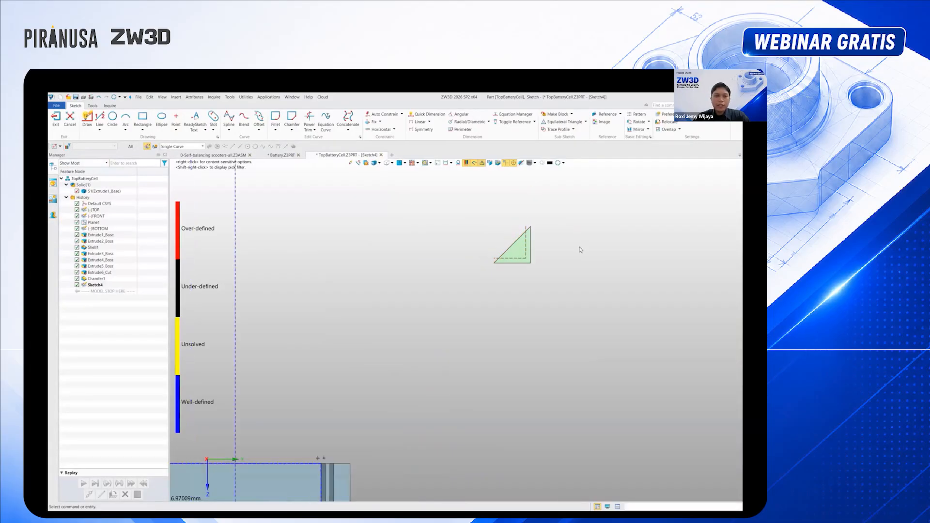
Insert a second instance of the CH block directly below the original triangle
left_click(571, 115)
left_click(561, 135)
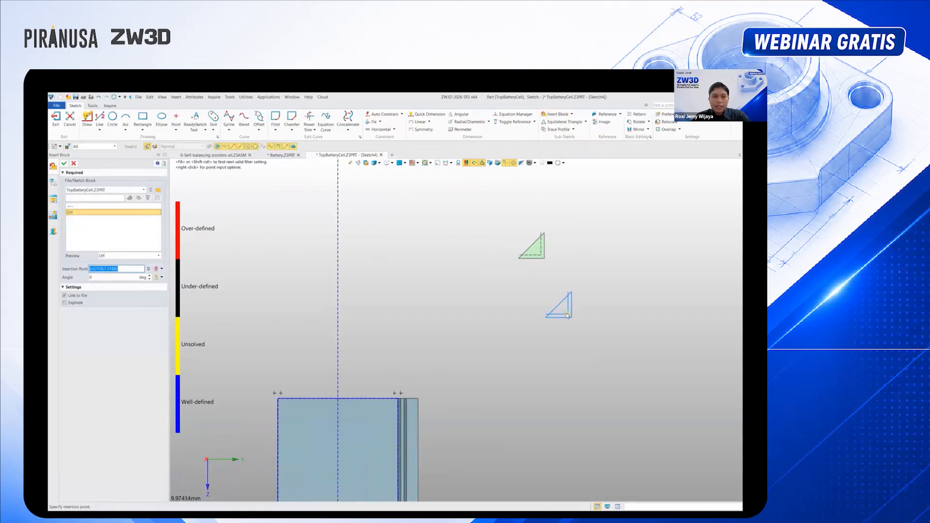
left_click(544, 292)
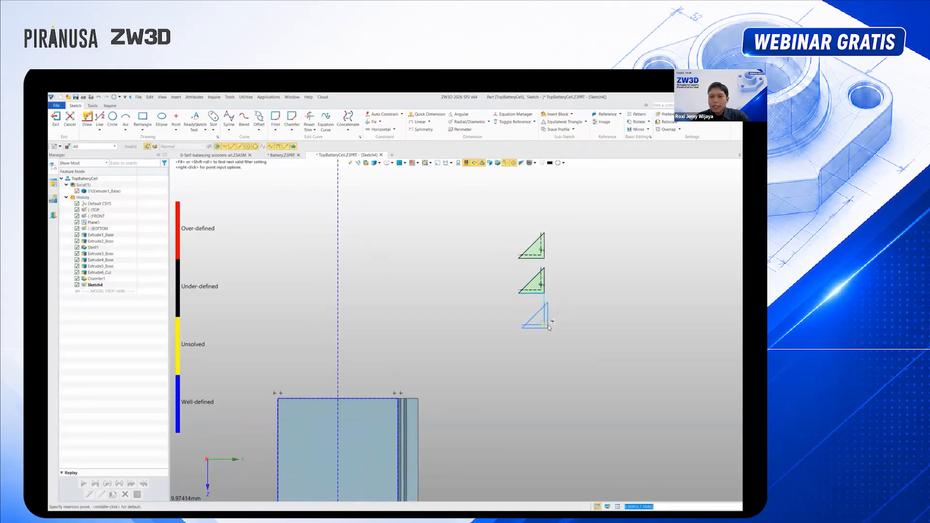
key("Escape")
Move the lower triangle block away from the original, down towards the clip
scroll(542, 278, "up", 3)
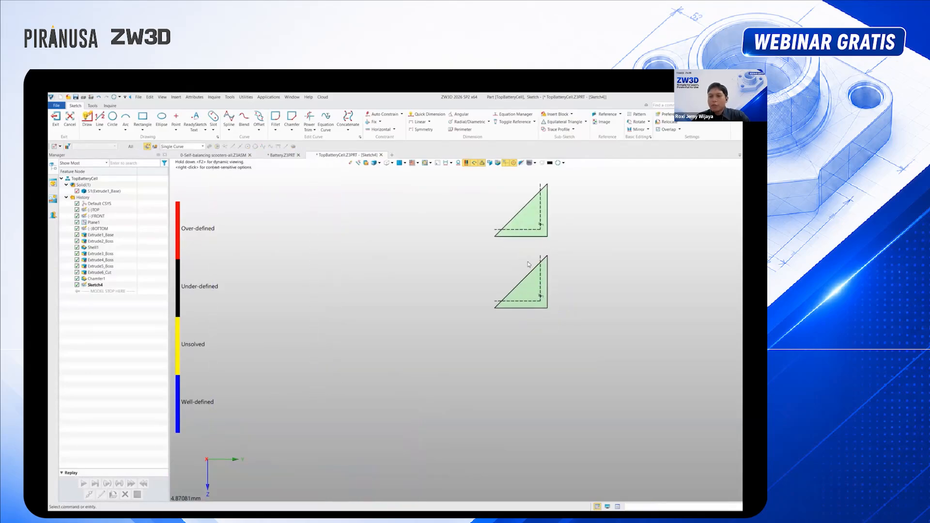
left_click(542, 305)
left_click_drag(542, 305, 415, 331)
scroll(428, 318, "down", 3)
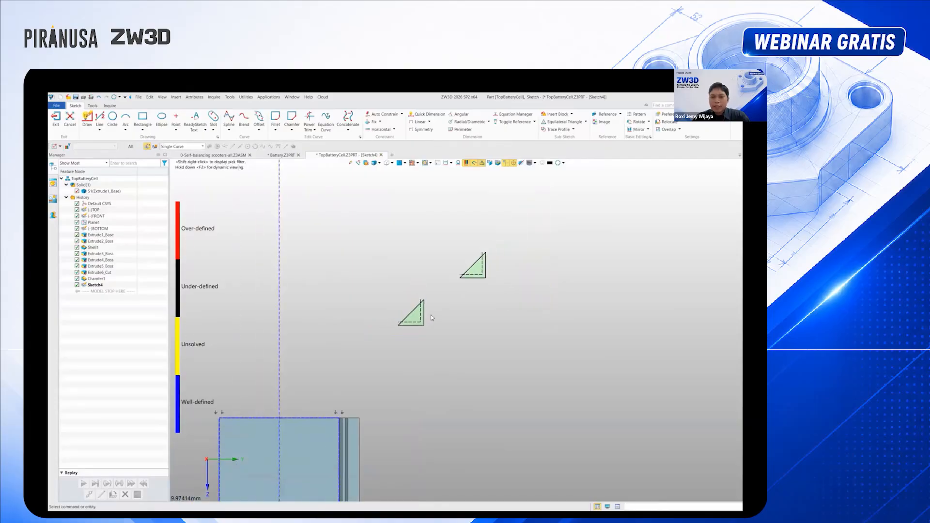
Sketch a corner rectangle 3 mm wide and 4 mm high in the empty area beside the clip
left_click(142, 119)
scroll(433, 305, "down", 3)
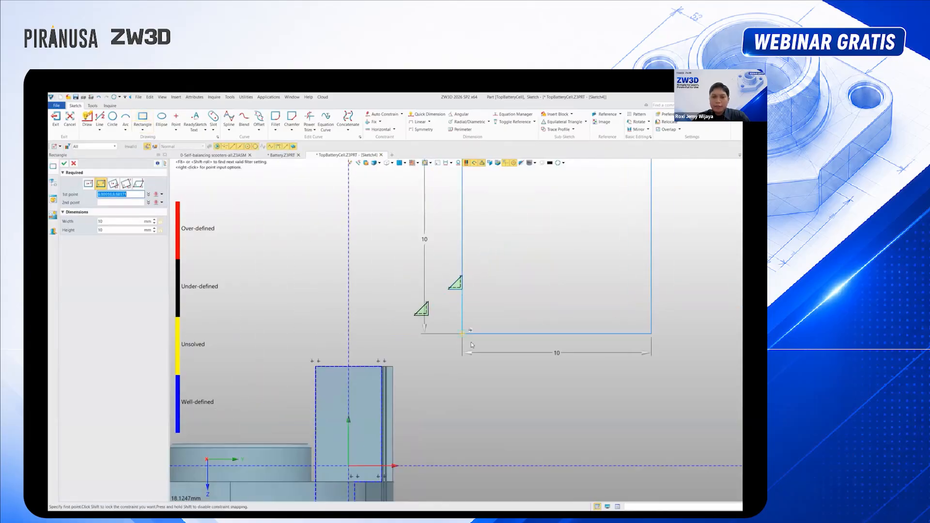
left_click(510, 422)
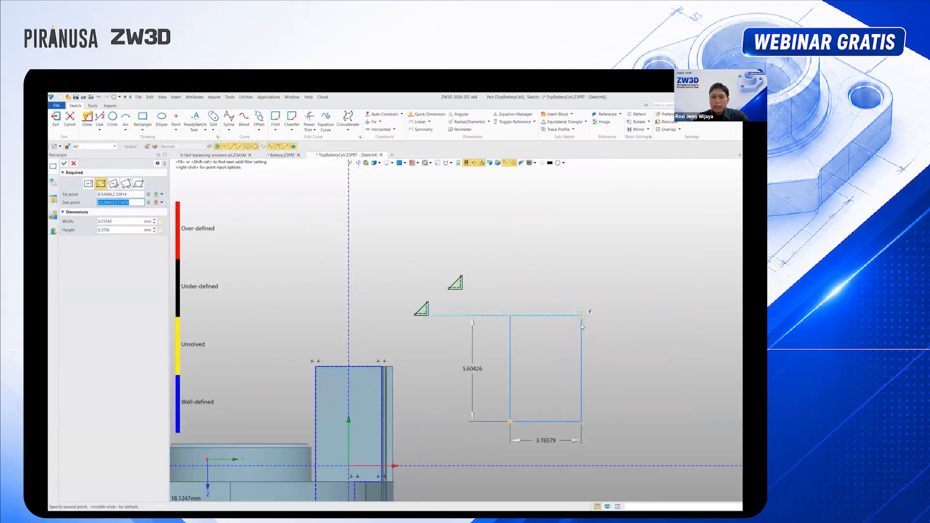
left_click(679, 344)
double_click(479, 386)
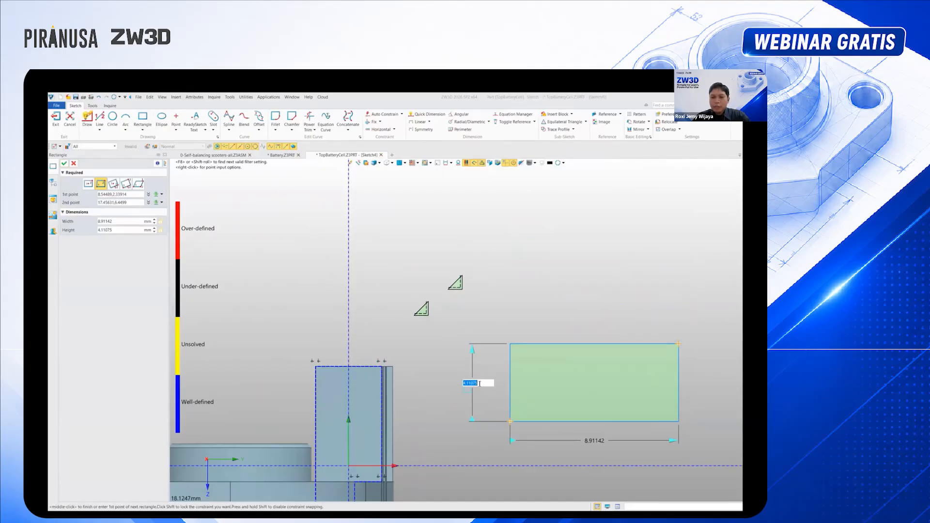
type("4")
key("Return")
type("3")
key("Return")
middle_click(582, 413)
Make the rectangle's lower edge collinear with the short horizontal reference line at the clip's base, and slide the rectangle over the clip
left_click(538, 421)
left_click(369, 484)
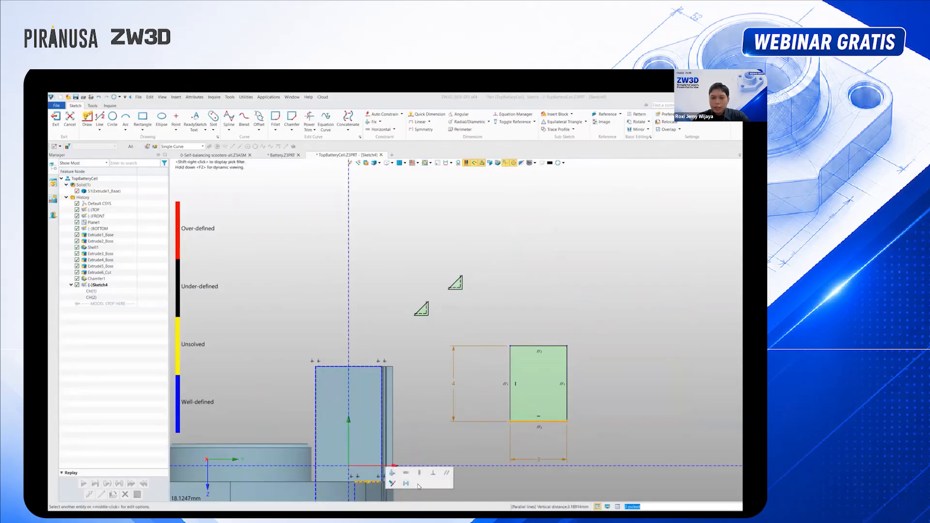
left_click(393, 484)
scroll(490, 386, "down", 2)
left_click_drag(504, 419, 402, 420)
left_click(402, 417)
scroll(432, 421, "up", 3)
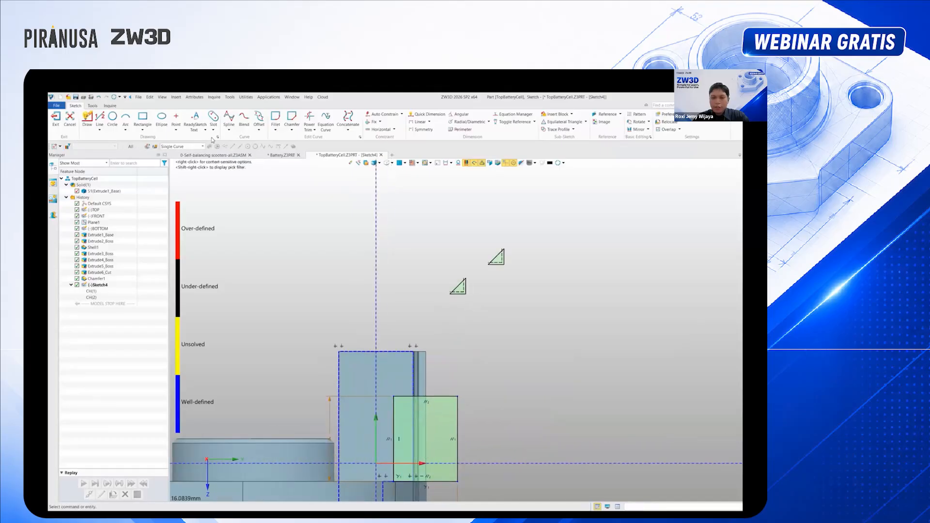
Dimension the rectangle's inner vertical edge 2 mm from the clip's outer vertical reference line
scroll(475, 390, "up", 3)
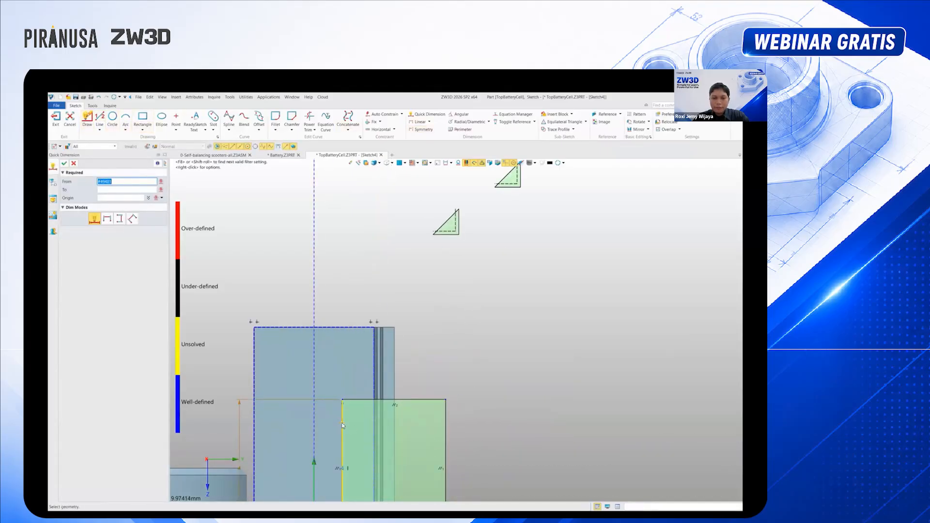
left_click(374, 378)
left_click(368, 289)
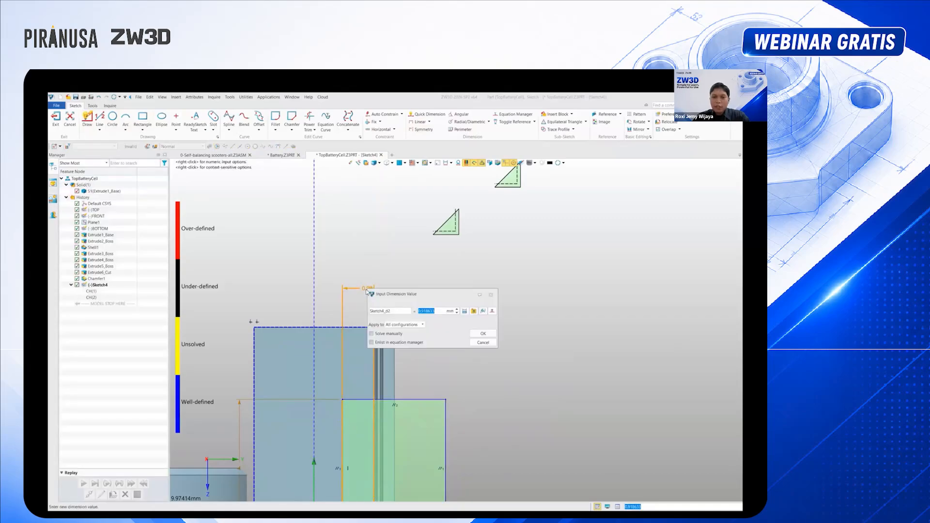
type("2")
key("Return")
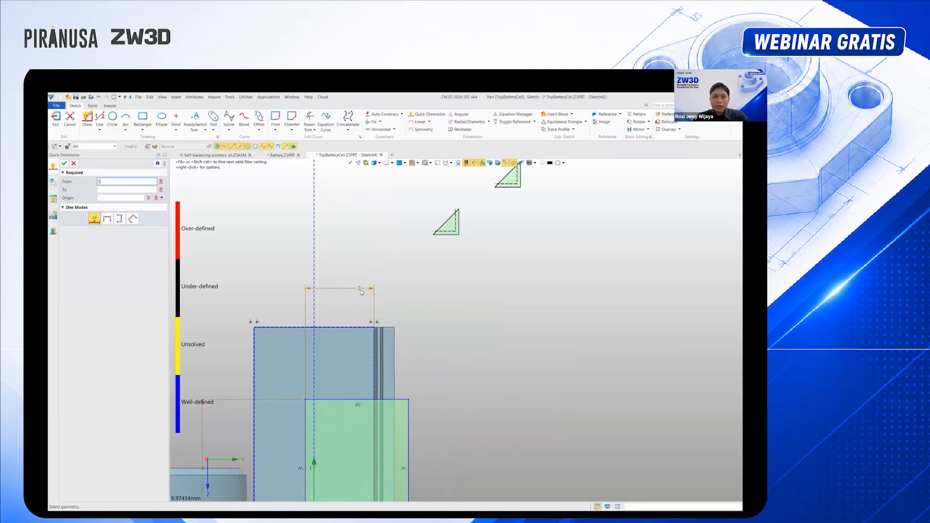
left_click(74, 164)
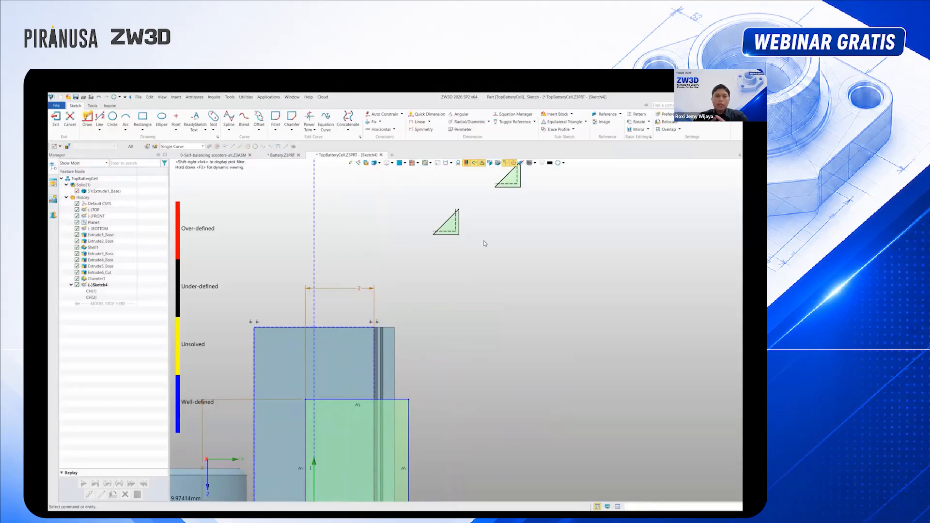
Place one triangle block where the rectangle's upper edge crosses the clip's outer reference line, and bring the other block near the clip's top
mouse_move(456, 235)
left_mouse_down()
mouse_move(429, 284)
mouse_move(397, 393)
mouse_move(424, 380)
mouse_move(342, 424)
mouse_move(311, 423)
left_mouse_up()
scroll(415, 390, "up", 4)
scroll(510, 377, "down", 4)
left_click_drag(568, 181, 470, 290)
Rotate the upper triangle block by 90 degrees about a base point just below it
left_click(638, 122)
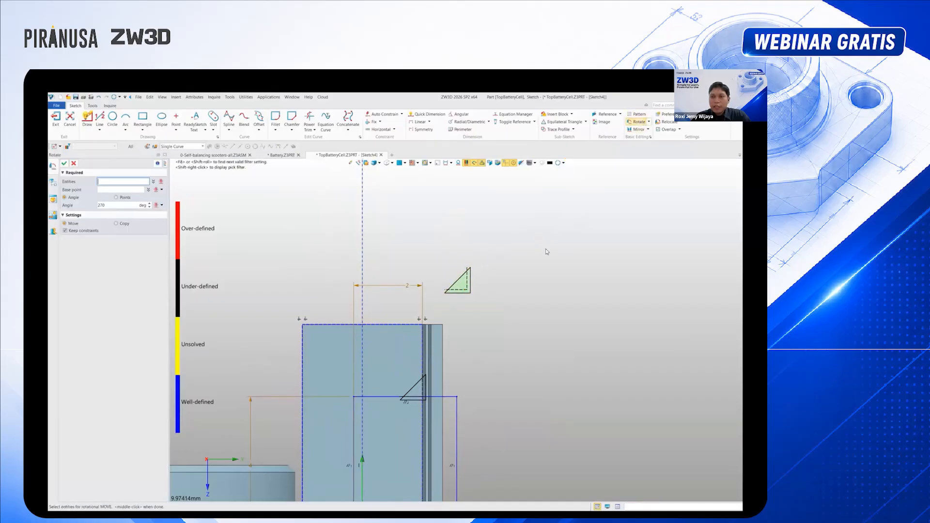
left_click_drag(490, 309, 496, 312)
left_click(140, 189)
left_click(470, 289)
left_click_drag(118, 205, 81, 205)
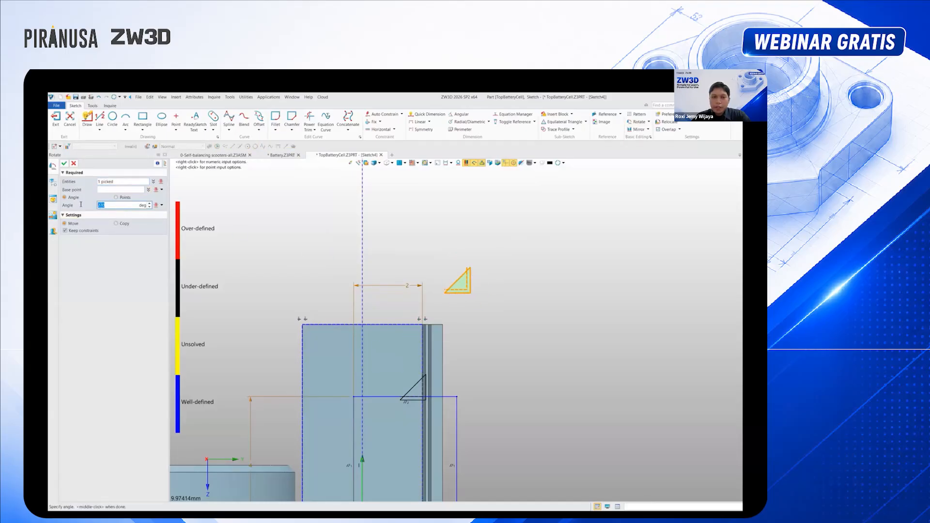
key("Return")
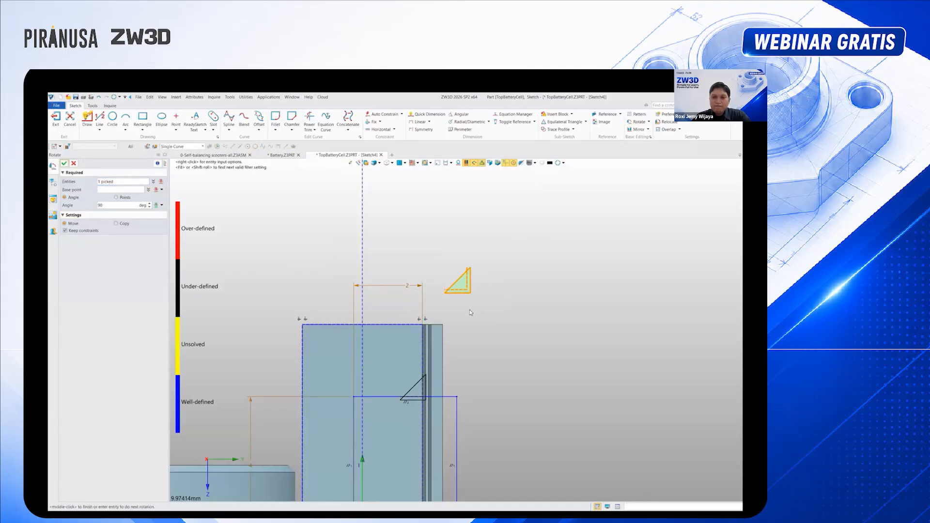
left_click(125, 189)
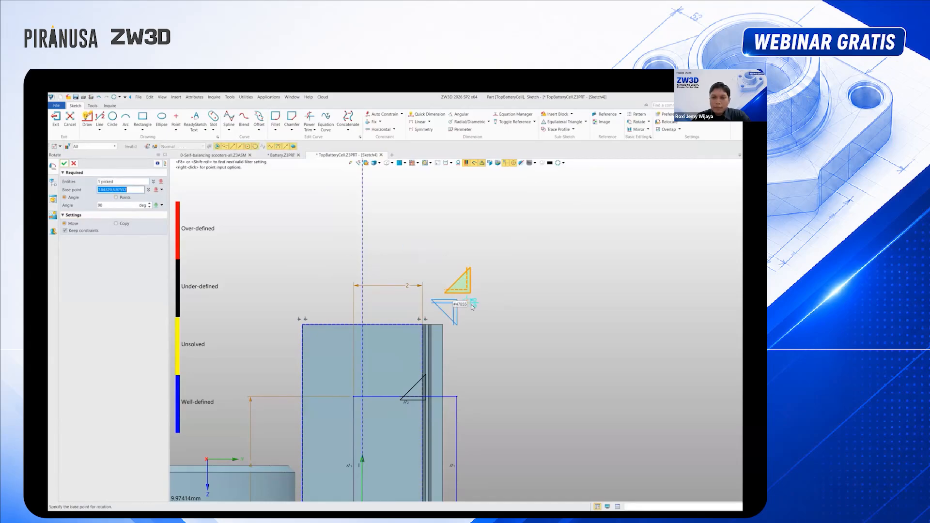
key("Return")
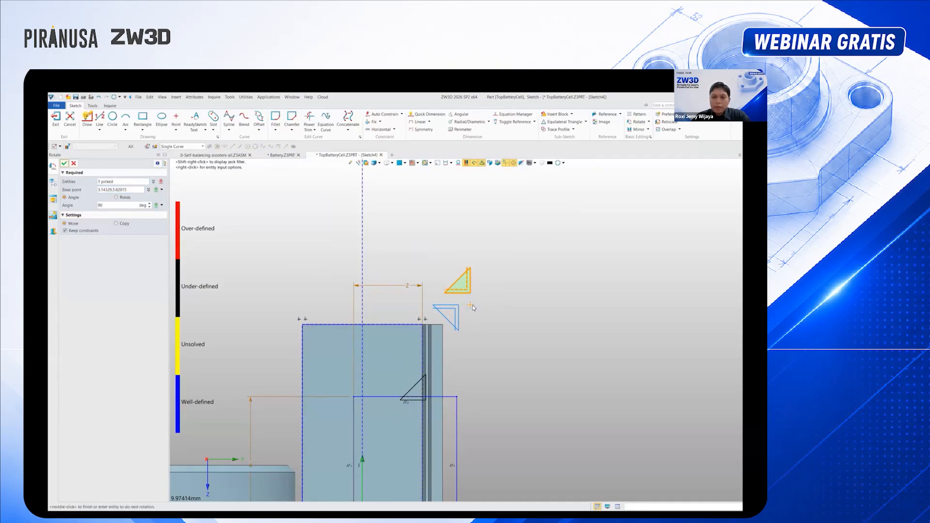
middle_click(461, 321)
Move the rotated triangle block onto the clip's upper outer corner, aligning its construction corner with the reference corner
scroll(463, 317, "up", 3)
left_click(450, 300)
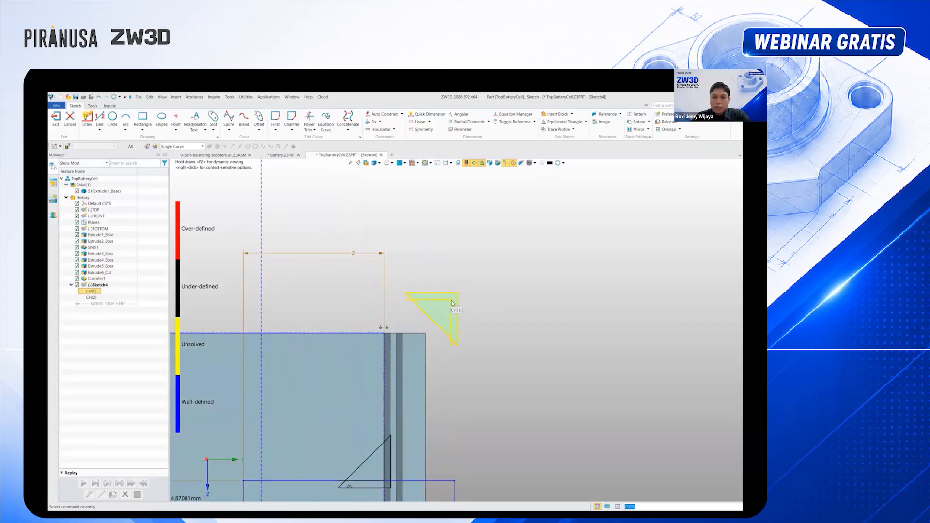
left_click(385, 338)
scroll(490, 325, "down", 3)
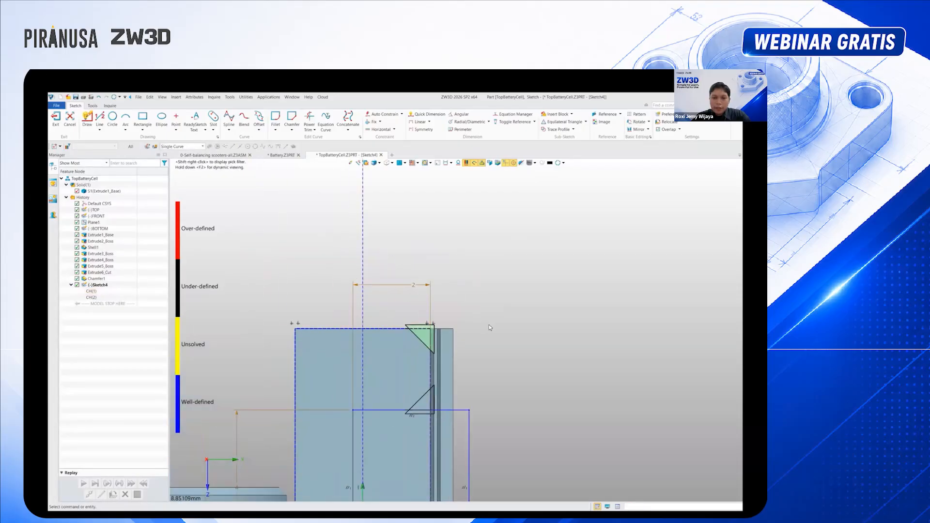
Explode the lower triangle block into individual sketch entities
scroll(408, 349, "up", 1)
middle_click_drag(427, 434, 429, 368)
right_click(430, 369)
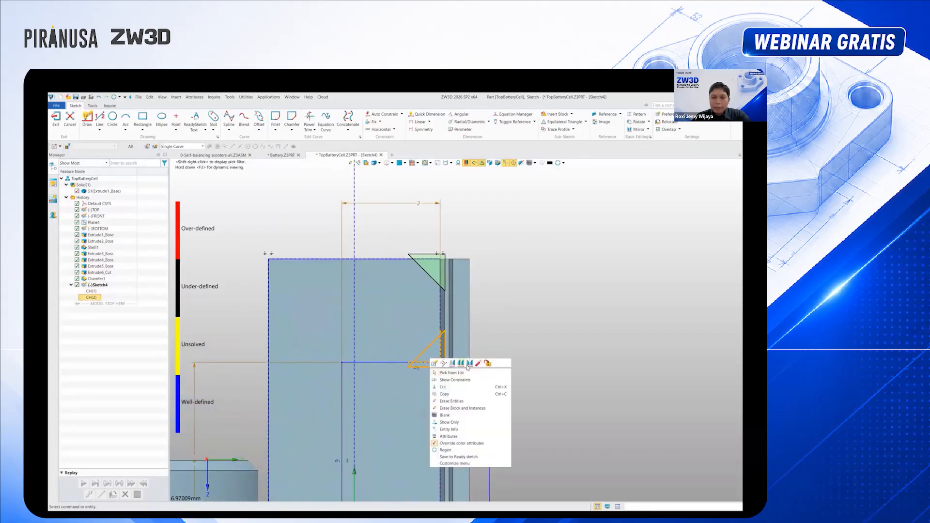
left_click(478, 364)
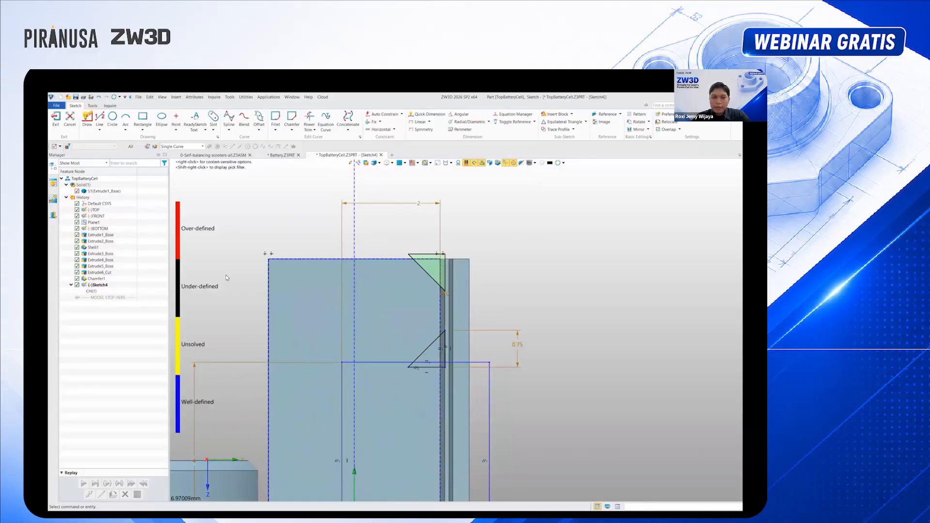
Trim the overlapping lines between the lower triangle and the rectangle's upper edge, and exit the sketch
key("t")
scroll(431, 377, "up", 4)
left_click_drag(430, 359, 400, 355)
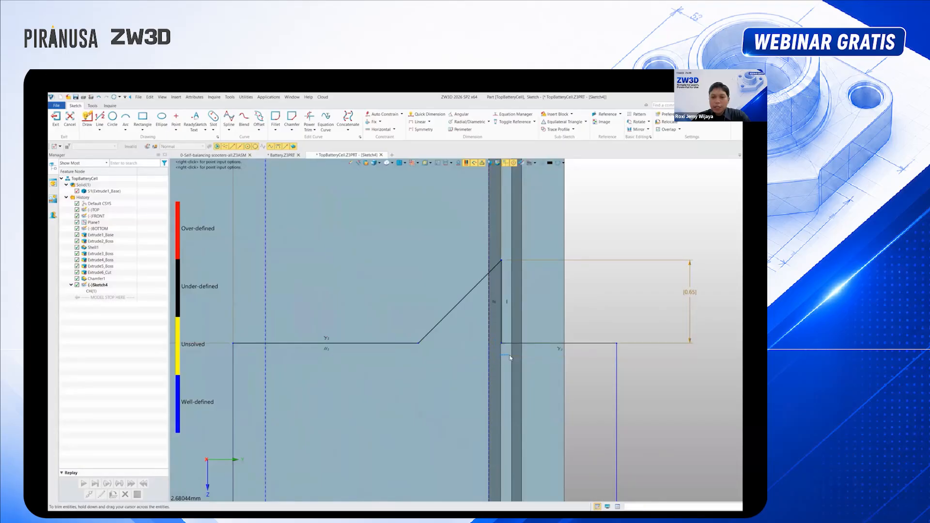
scroll(490, 368, "down", 4)
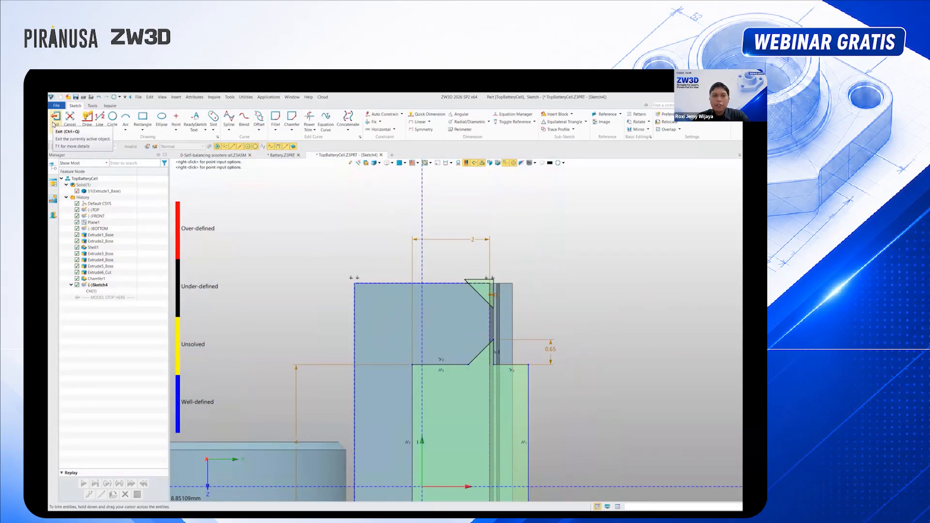
left_click(54, 123)
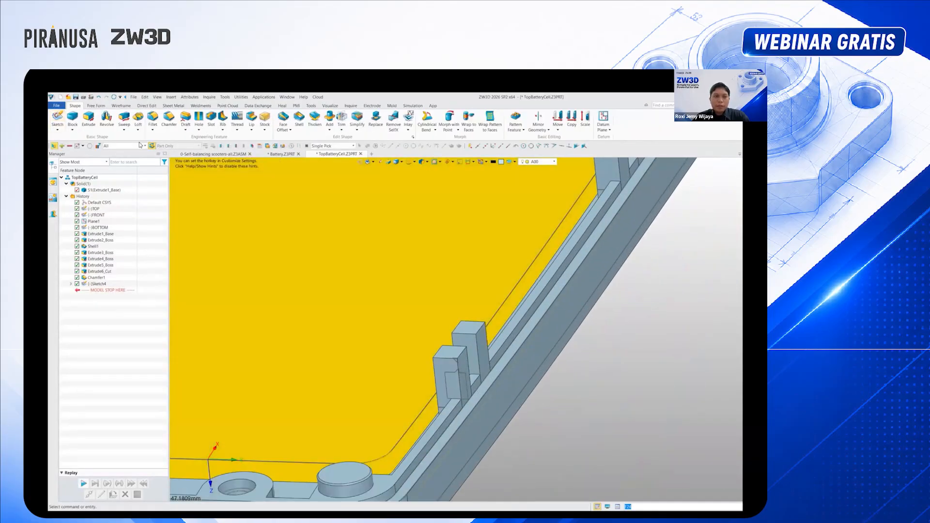
Set up a subtractive Sweep with the large clip region and the small triangular region of Sketch4 as profiles
left_click(124, 119)
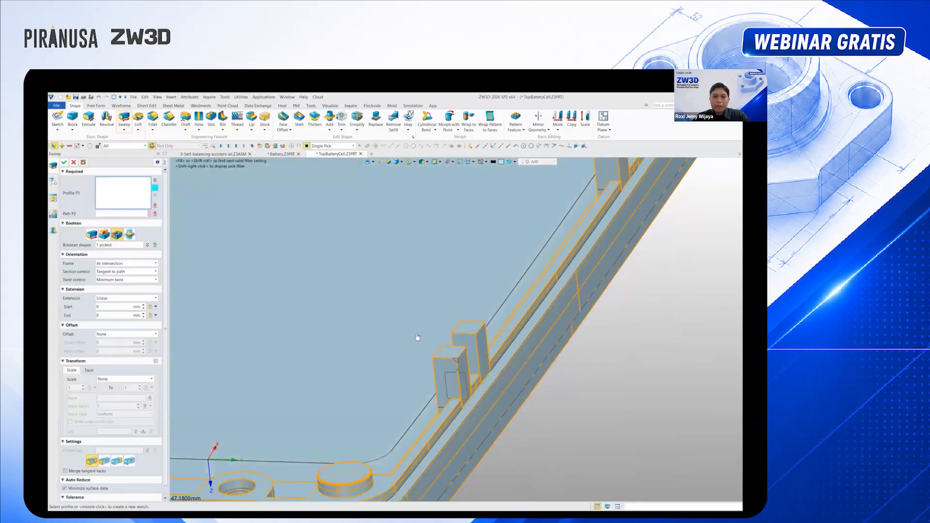
scroll(487, 375, "up", 5)
left_click(415, 383)
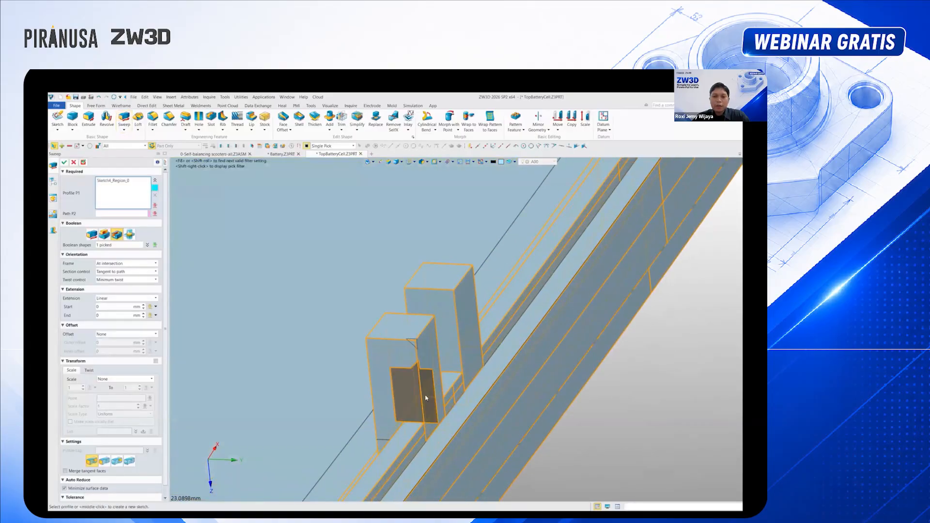
scroll(415, 359, "up", 3)
scroll(407, 342, "up", 3)
left_click(413, 329)
scroll(417, 331, "down", 3)
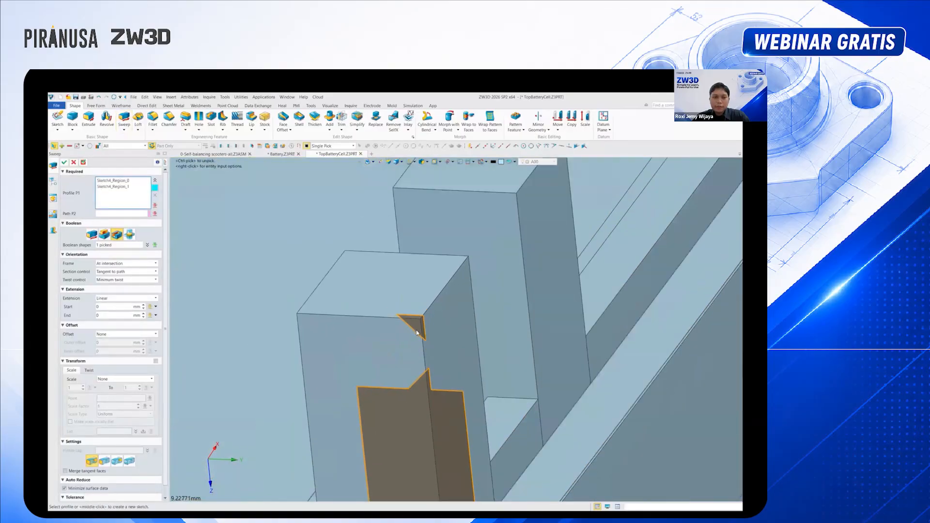
Use the cover's long straight rim edge as the sweep path and complete the subtractive sweep through the clips
left_click(179, 258)
left_click(180, 257, "ctrl")
middle_click(512, 429)
left_click(512, 429)
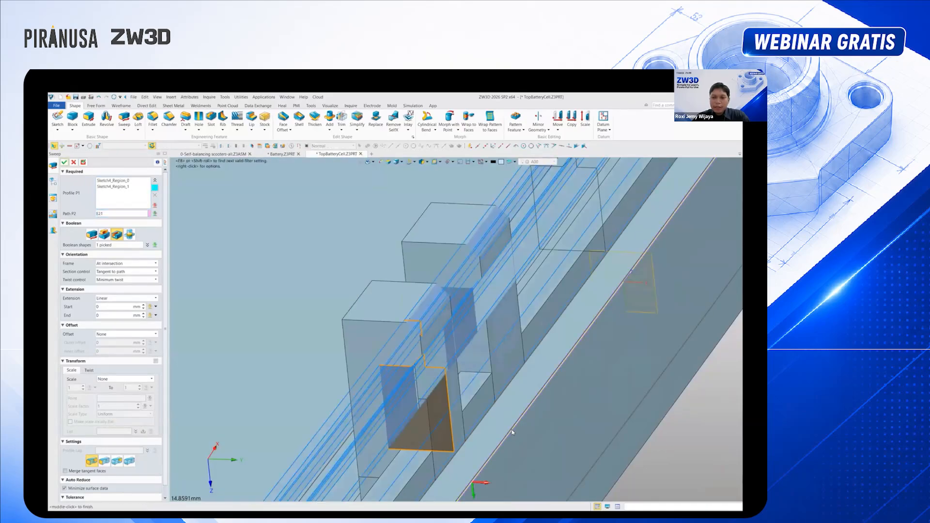
scroll(511, 430, "down", 1)
scroll(512, 432, "down", 6)
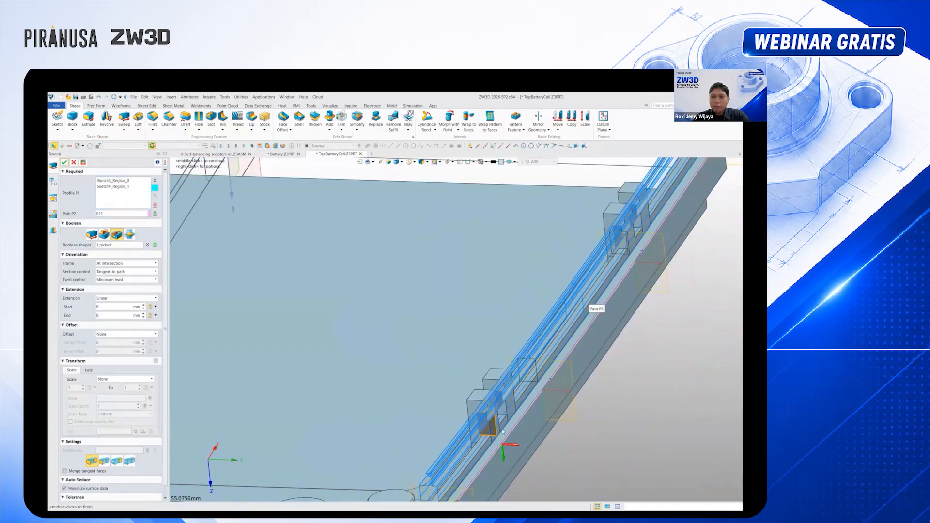
left_click(64, 163)
Start a new sketch on the end face of the nearest clip along the cover's opposite long side
scroll(585, 407, "down", 3)
middle_click_drag(585, 407, 580, 409)
scroll(580, 410, "up", 5)
scroll(548, 399, "down", 3)
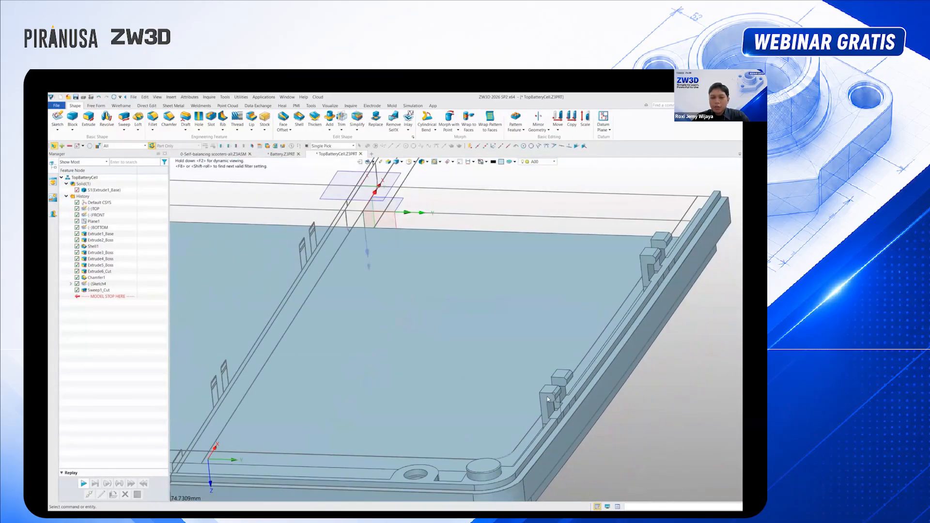
scroll(548, 398, "down", 4)
scroll(290, 411, "up", 5)
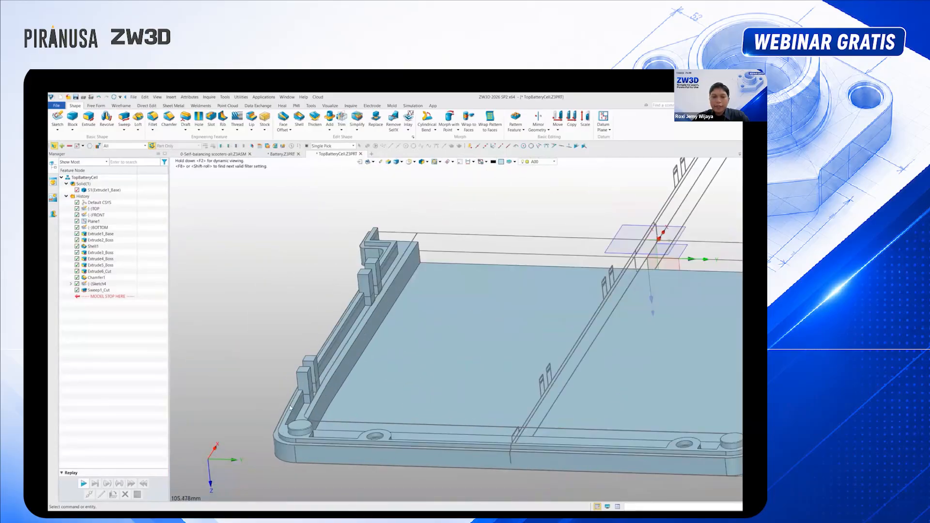
left_click(322, 351)
left_click(339, 347)
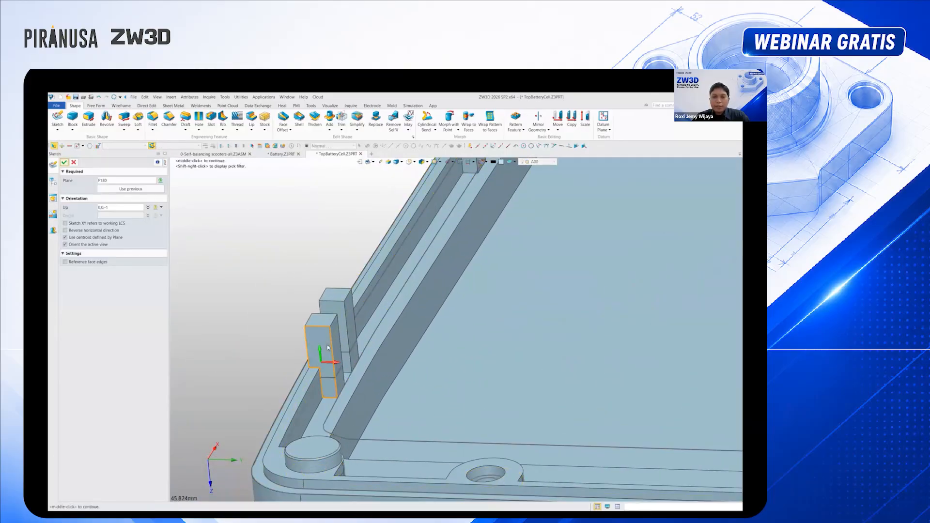
scroll(565, 233, "up", 4)
Sketch a rectangle beside the clip and dimension it 4 mm high and 3 mm wide
left_click(144, 119)
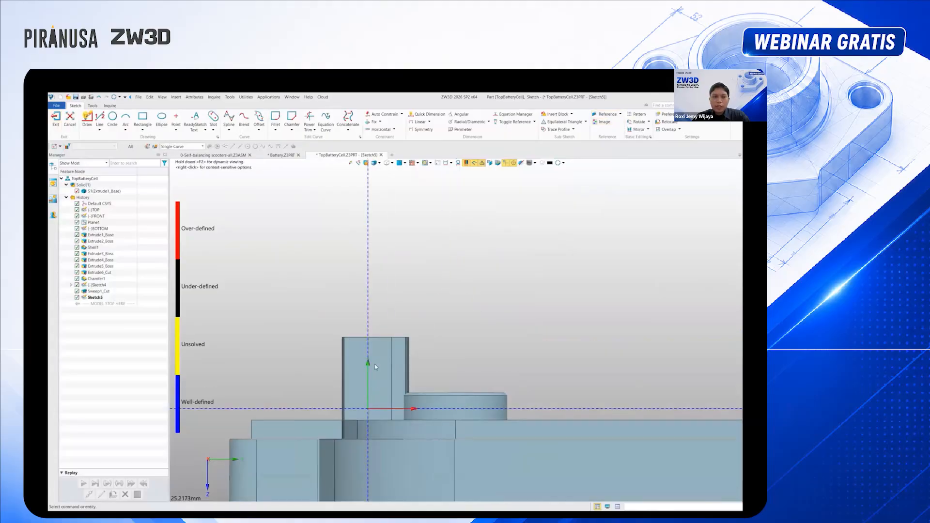
left_click(271, 341)
left_click(318, 274)
type("4")
key("Return")
double_click(293, 368)
type("3.559612")
key("Return")
Project the outline of the clip's end face into the sketch as reference curves
left_click(604, 114)
left_click(384, 364)
middle_click(402, 249)
Insert two copies of the triangle chamfer block in the empty area above the clip
right_click(402, 249)
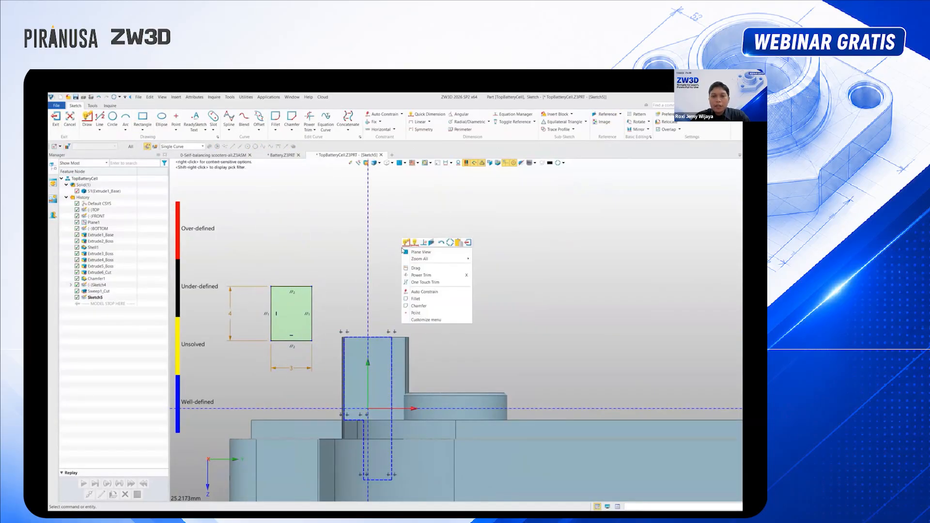
left_click(419, 306)
scroll(342, 264, "up", 4)
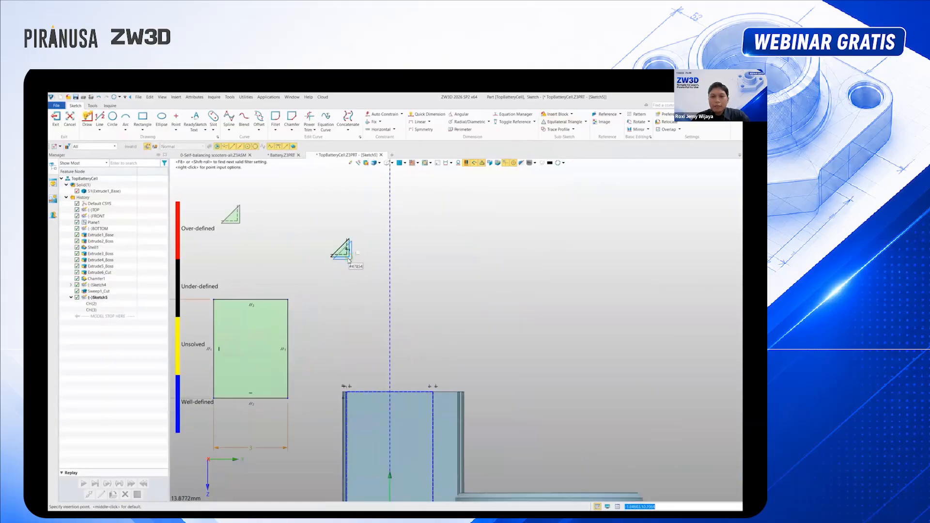
scroll(367, 274, "down", 4)
Align the rectangle's lower edge with the shoulder line of the clip outline and shift it over the clip's outer edge
left_click(316, 358)
left_click(381, 443)
left_click(395, 447)
scroll(353, 443, "up", 2)
left_click_drag(312, 431, 396, 437)
Dimension the distance from the clip's outer edge to the rectangle's inner edge and set it to 2 mm
left_click(426, 114)
left_click(396, 388)
left_click(364, 349)
left_click(375, 268)
type("2")
key("Return")
scroll(373, 285, "down", 2)
key("Escape")
Rotate one triangle block so its right-angle corner faces up and outward, and rotate the other triangle block by 270 degrees
left_click_drag(285, 193, 328, 222)
left_click(639, 122)
left_click(376, 289)
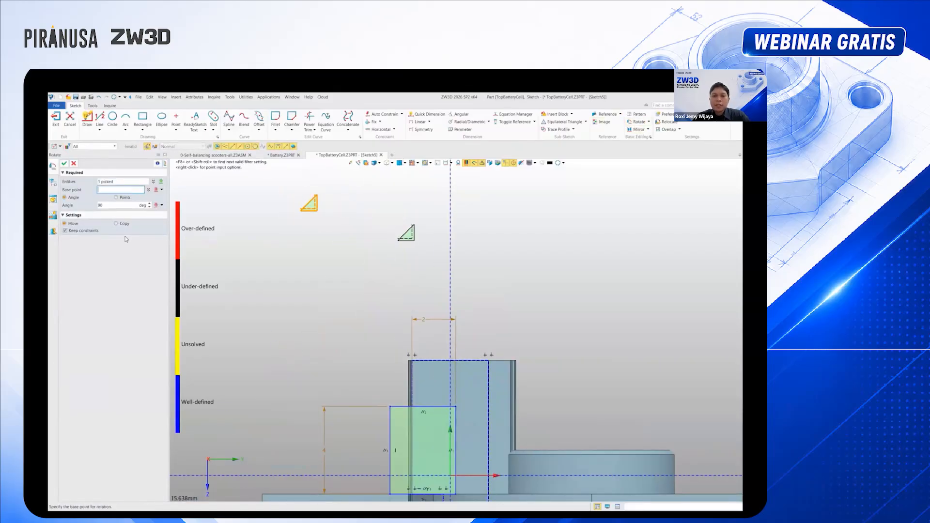
middle_click(497, 231)
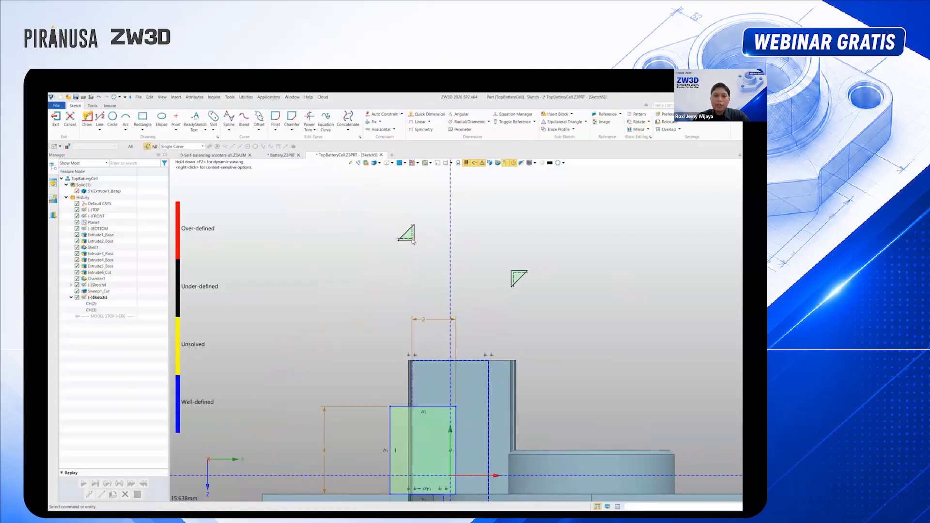
left_click(638, 122)
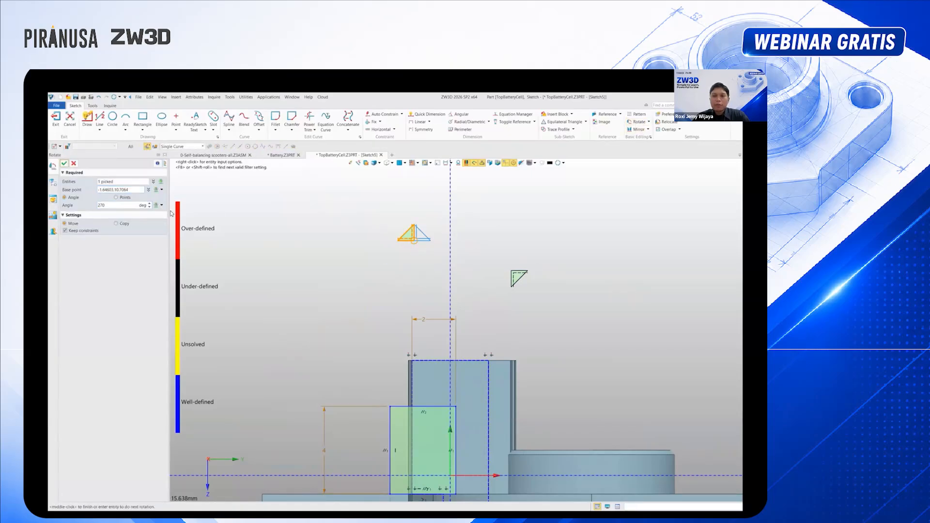
middle_click(415, 248)
Move one rotated triangle block onto the rectangle's upper edge at the clip's outer side, and the other onto the clip's upper outer corner
scroll(414, 245, "up", 4)
left_click_drag(414, 234, 406, 341)
scroll(415, 273, "down", 3)
left_click_drag(555, 295, 429, 388)
left_click(429, 388)
scroll(438, 407, "up", 4)
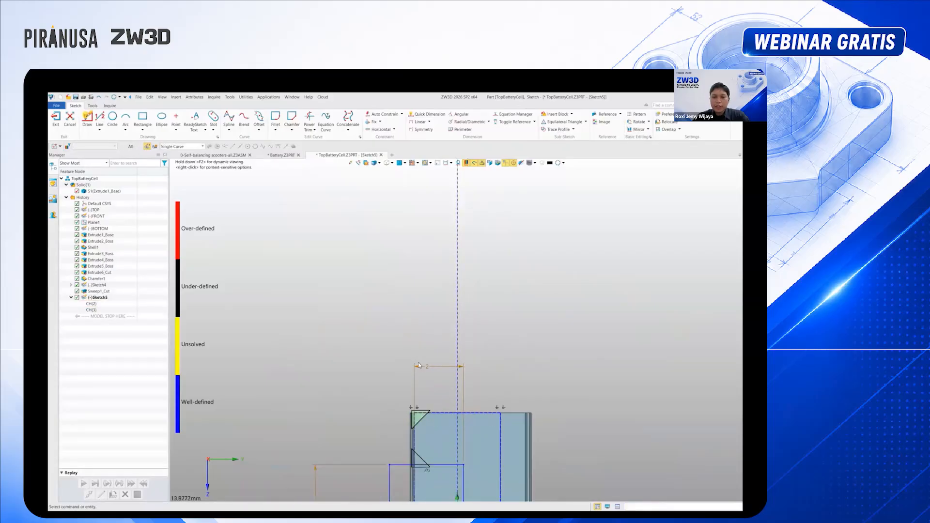
Trim the excess lines in the clip profile sketch and finish the sketch
scroll(419, 413, "up", 2)
scroll(412, 387, "up", 2)
key("t")
mouse_move(399, 364)
left_mouse_down()
mouse_move(396, 394)
mouse_move(494, 382)
left_mouse_up()
left_click(56, 118)
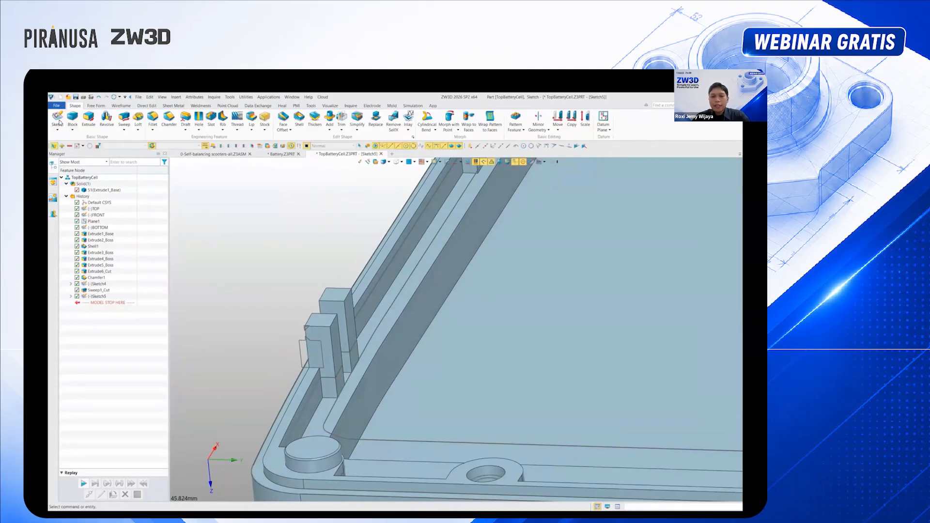
Sweep-cut both closed regions of the clip sketch along the outer straight edge of the cover's rim
left_click(123, 118)
left_click(310, 352)
scroll(309, 333, "up", 4)
scroll(305, 336, "up", 4)
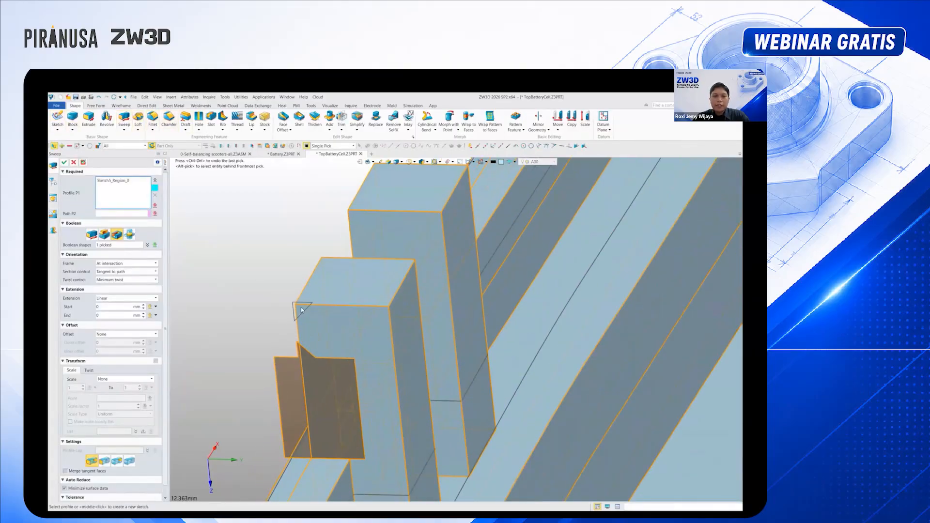
middle_click(297, 318)
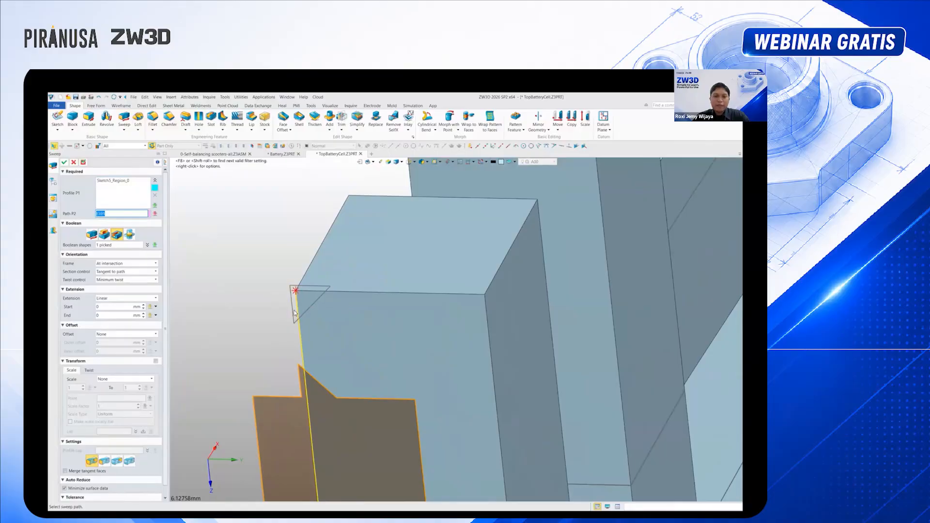
left_click(131, 196)
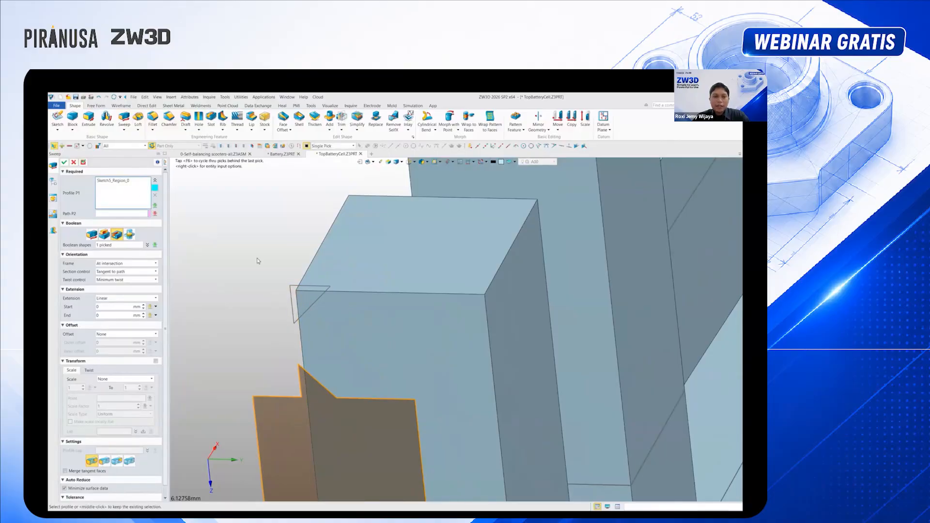
left_click(310, 305)
scroll(312, 299, "down", 4)
left_click(131, 213)
scroll(274, 400, "down", 2)
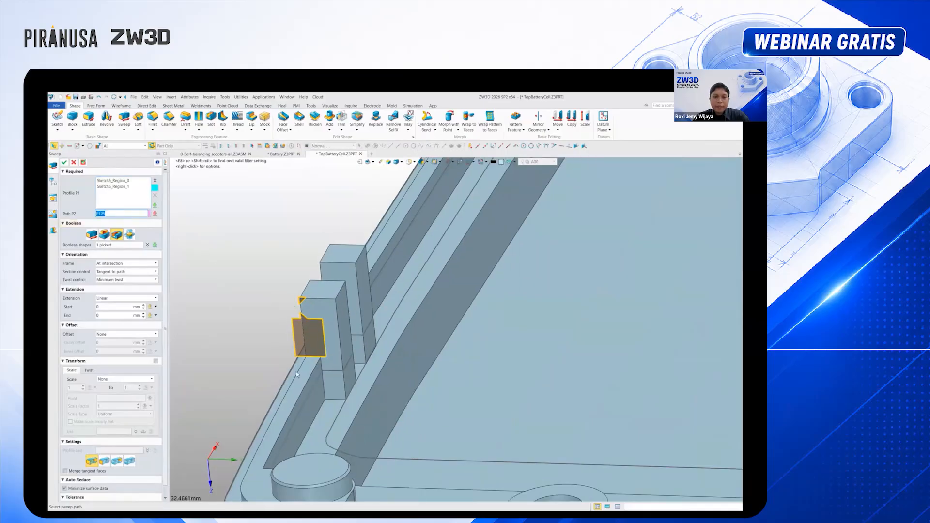
left_click(279, 397)
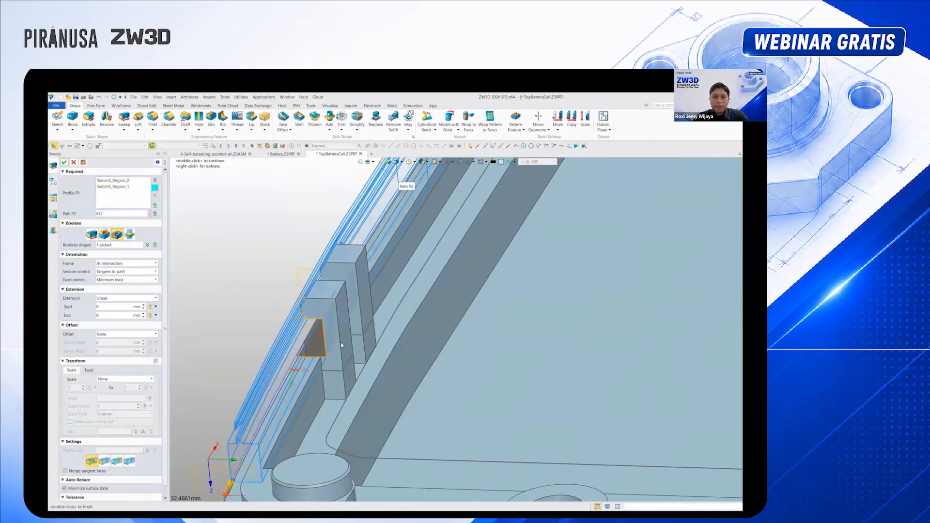
scroll(279, 397, "down", 3)
left_click(64, 162)
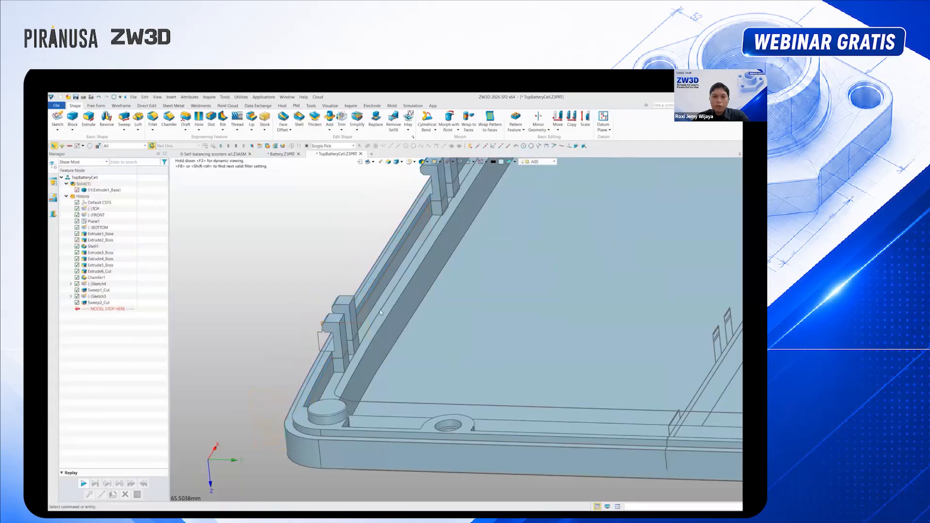
Hide the two sketches used for the sweep cuts, Sketch4 and Sketch5
scroll(428, 313, "down", 4)
mouse_move(449, 306)
right_mouse_down()
mouse_move(499, 296)
mouse_move(445, 310)
right_mouse_up()
left_click(97, 284)
left_click(99, 296, "ctrl")
right_click(99, 296)
left_click(116, 302)
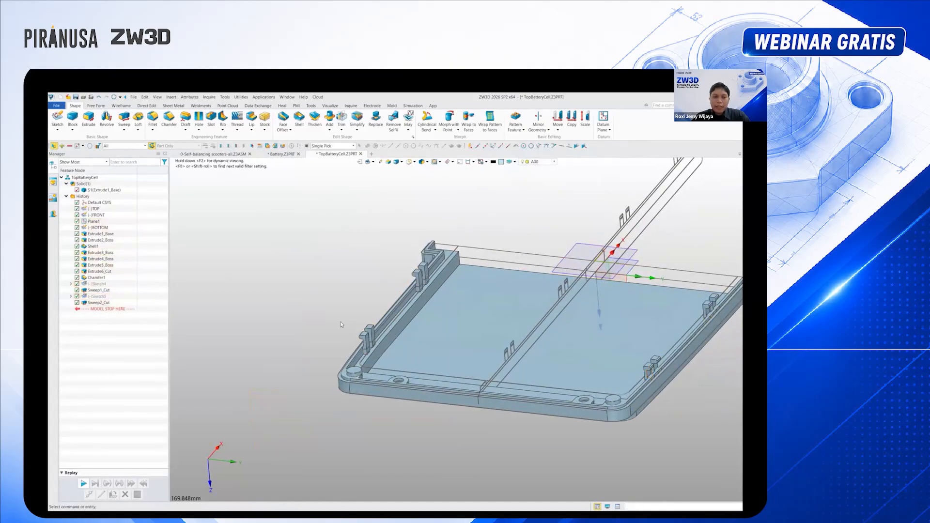
Add counterbore through-all holes at the two inner circles on the cover's end flange, with D2 6 mm, H2 4 mm and D1 3.5 mm
scroll(427, 274, "up", 2)
scroll(427, 275, "down", 4)
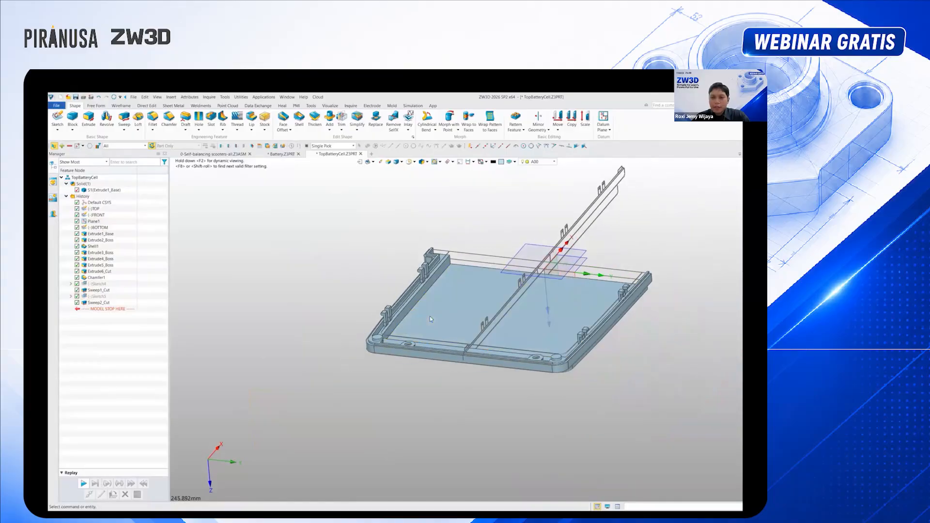
scroll(430, 316, "up", 3)
right_click_drag(435, 337, 251, 219)
key("ctrl+i")
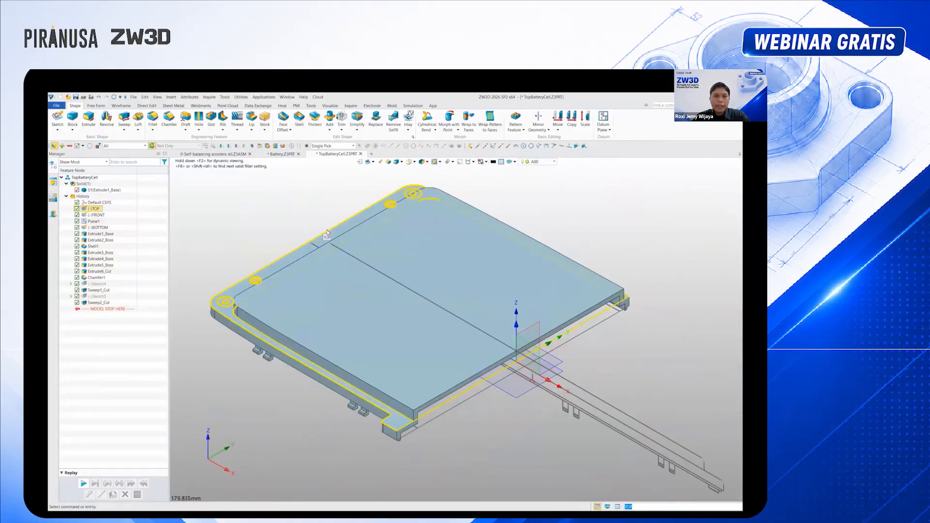
middle_click_drag(353, 249, 345, 239)
left_click(199, 119)
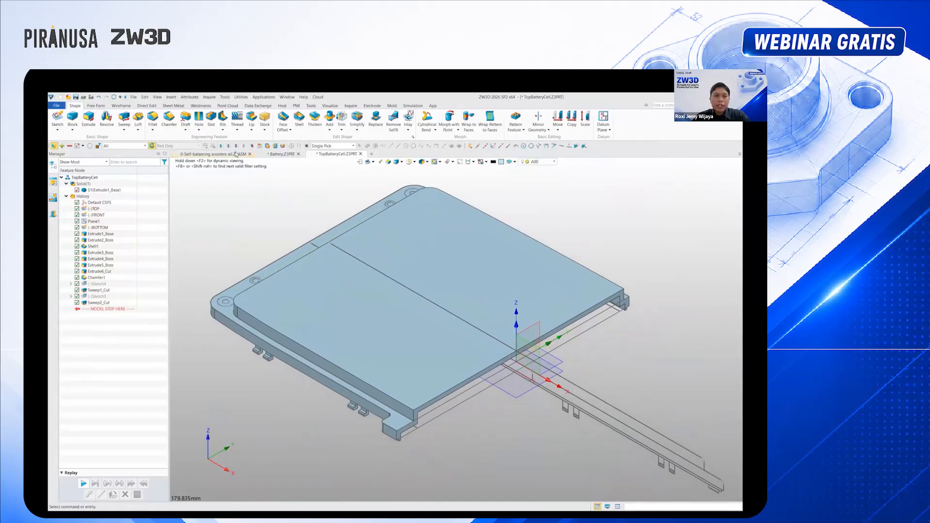
left_click(268, 267)
scroll(268, 267, "up", 5)
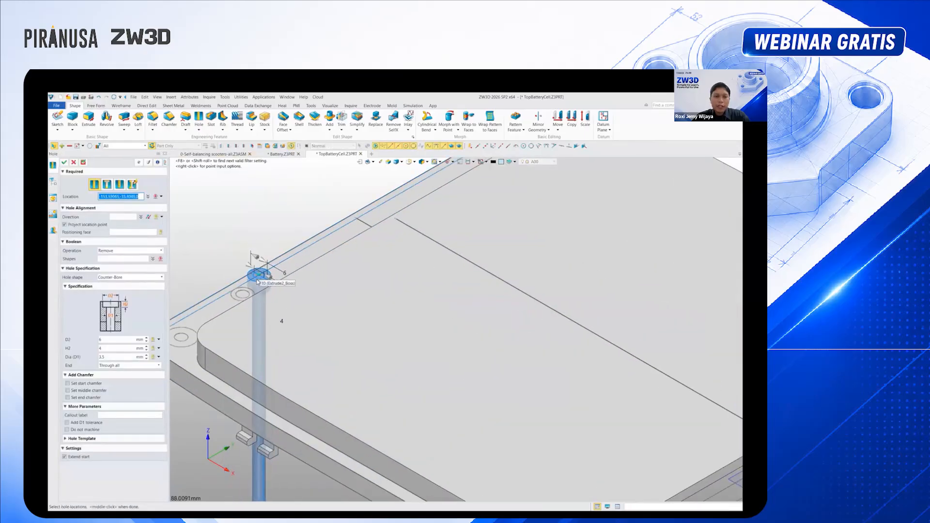
scroll(410, 231, "down", 3)
scroll(409, 231, "up", 4)
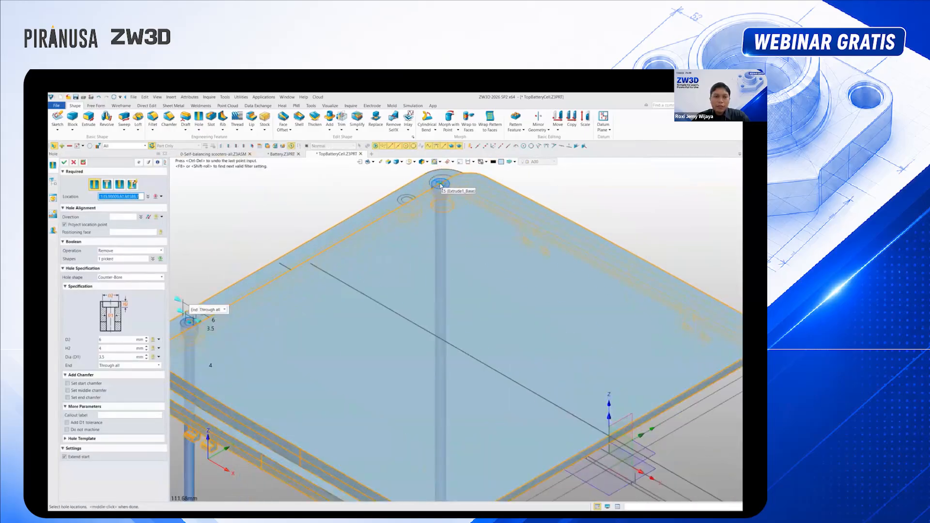
left_click(397, 204)
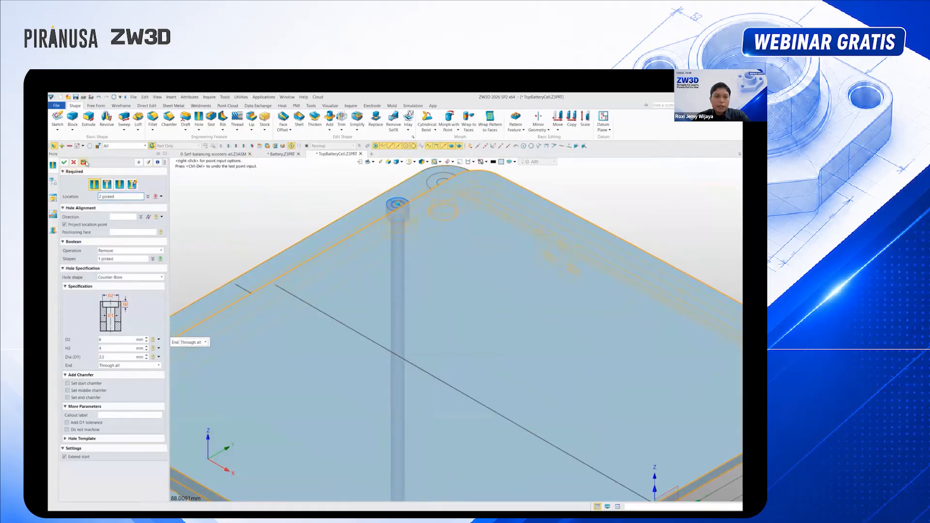
left_click(84, 162)
left_click(65, 162)
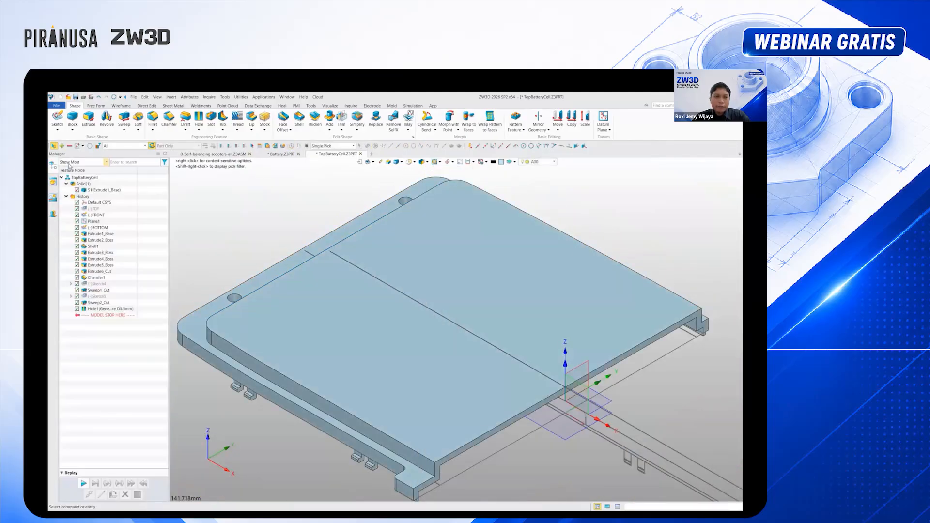
Show the TOP sketch and locate another pair of counterbore holes at the two corner circles of the cover
right_click(86, 209)
left_click(73, 213)
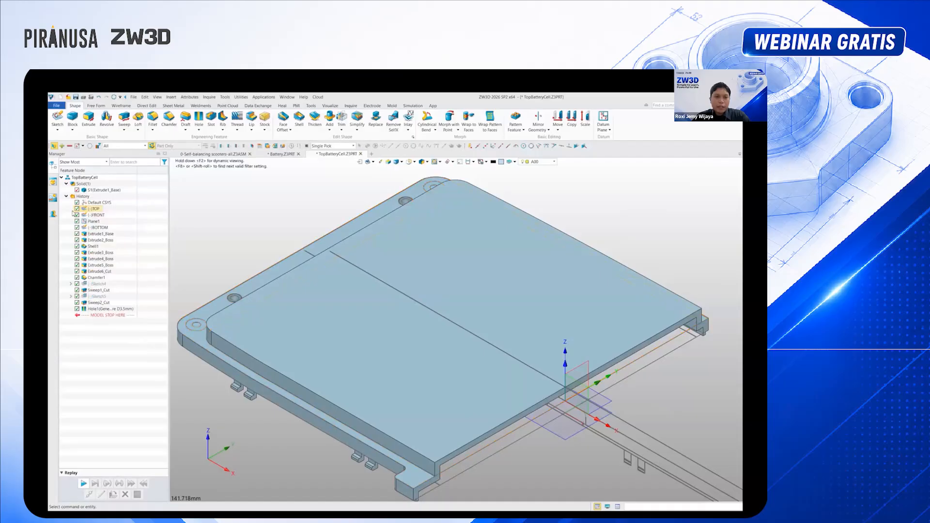
middle_click(197, 173)
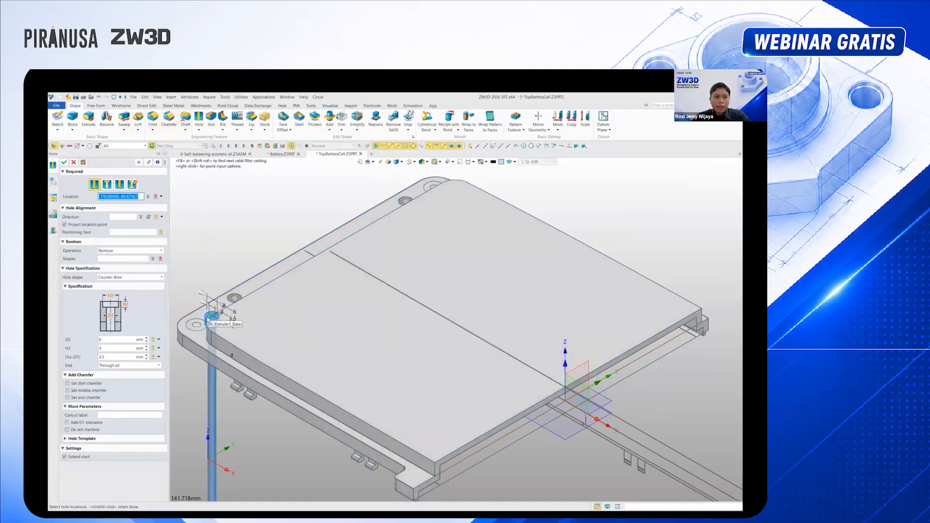
left_click(197, 323)
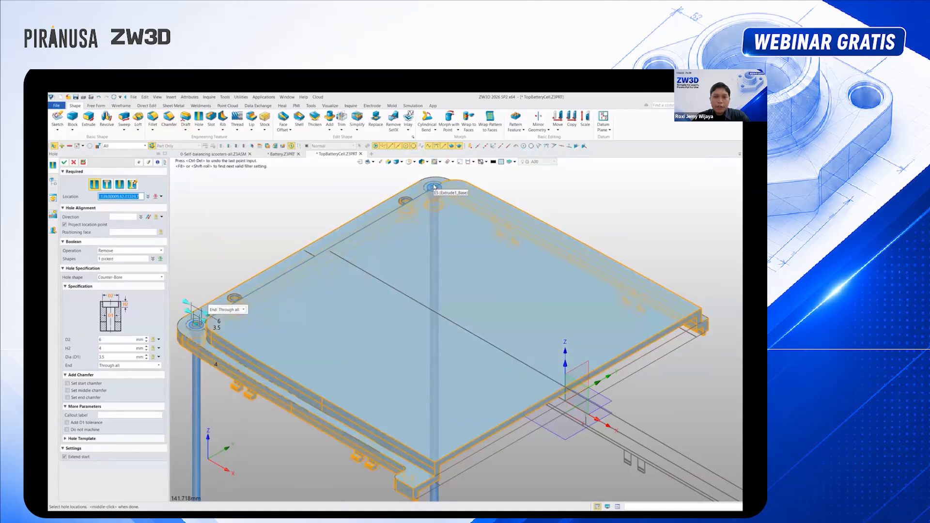
scroll(435, 180, "up", 5)
scroll(441, 203, "down", 5)
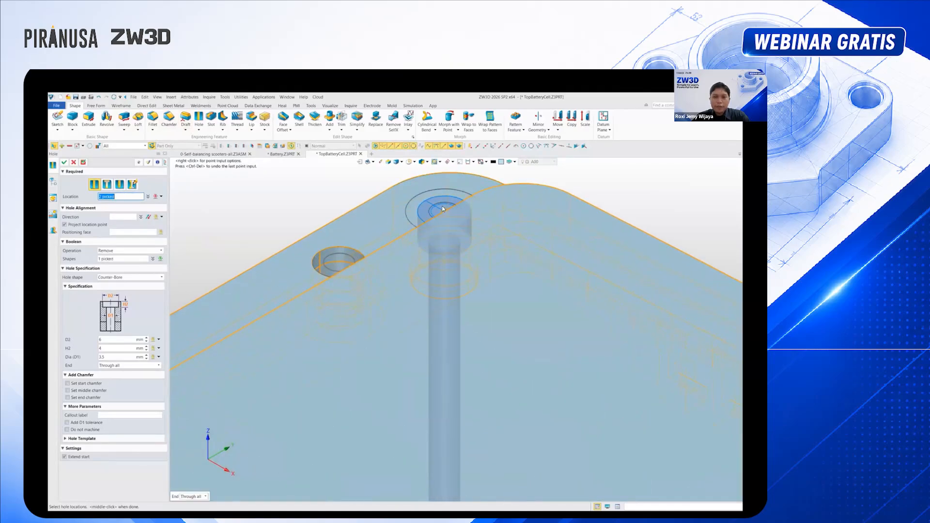
left_click(445, 205)
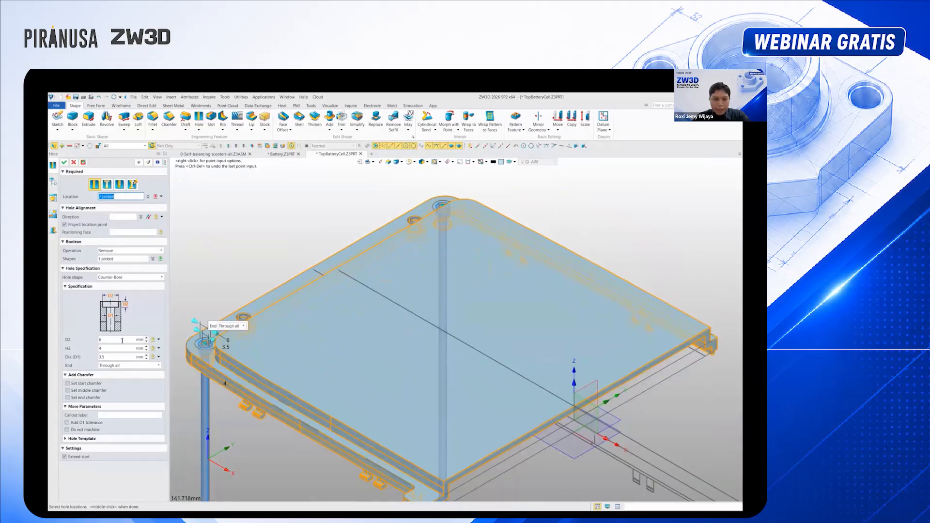
Set the corner holes' counterbore diameter D2 to 8.7 mm and depth H2 to 2 mm, and create them
middle_click(204, 337)
middle_click(235, 281)
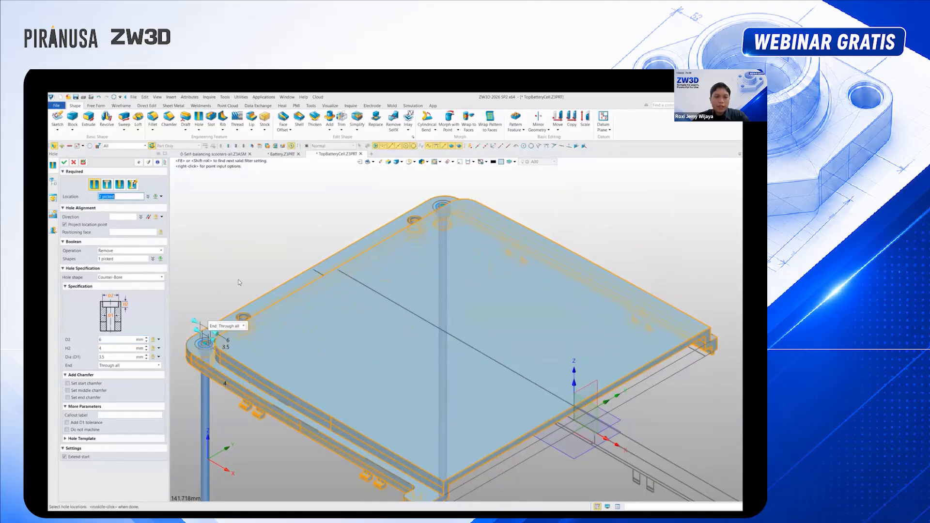
left_click(117, 339)
scroll(235, 356, "up", 3)
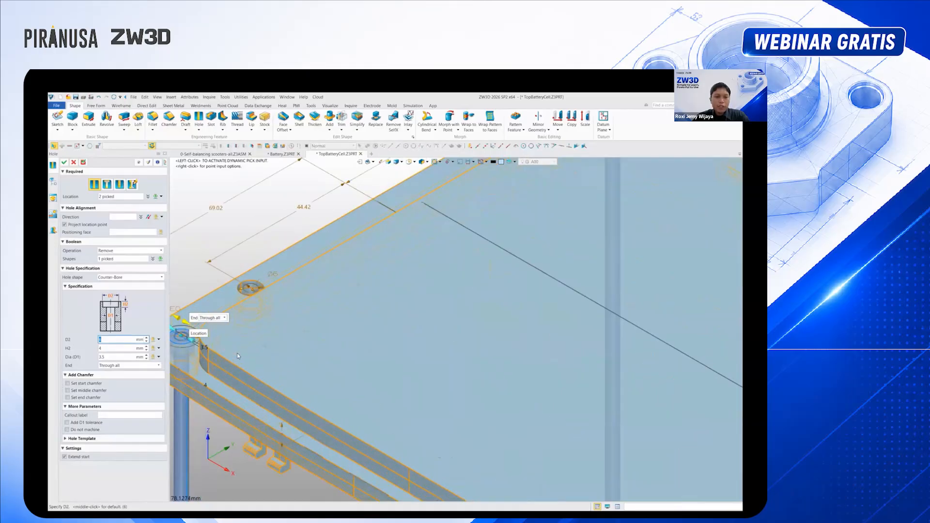
middle_click(272, 348)
left_click_drag(108, 349, 87, 350)
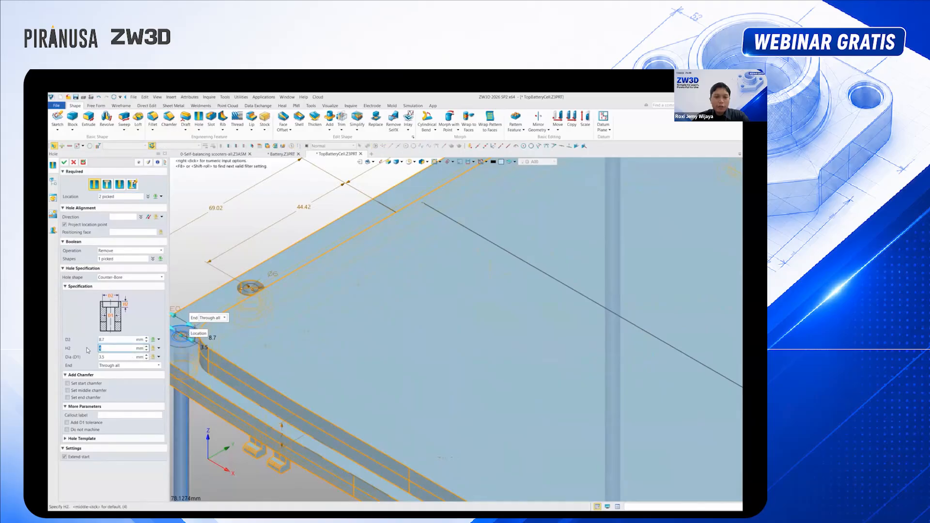
type("2")
key("Return")
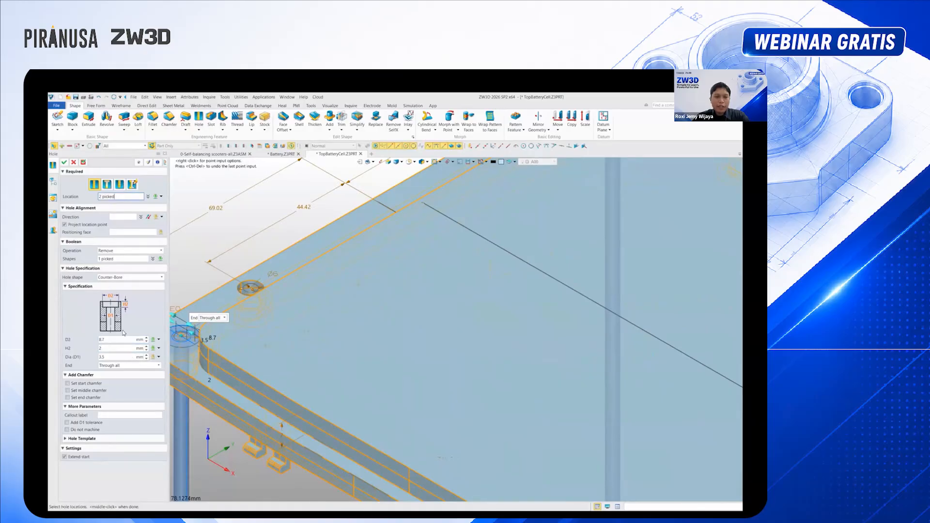
left_click(125, 217)
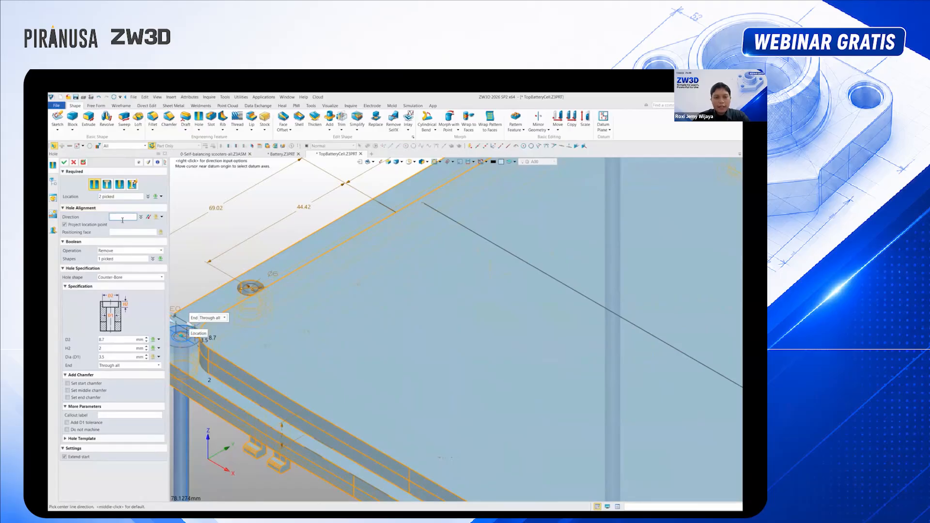
left_click(74, 163)
Mirror the cover body about the default YZ plane as a copy and merge it with the original
scroll(476, 241, "down", 5)
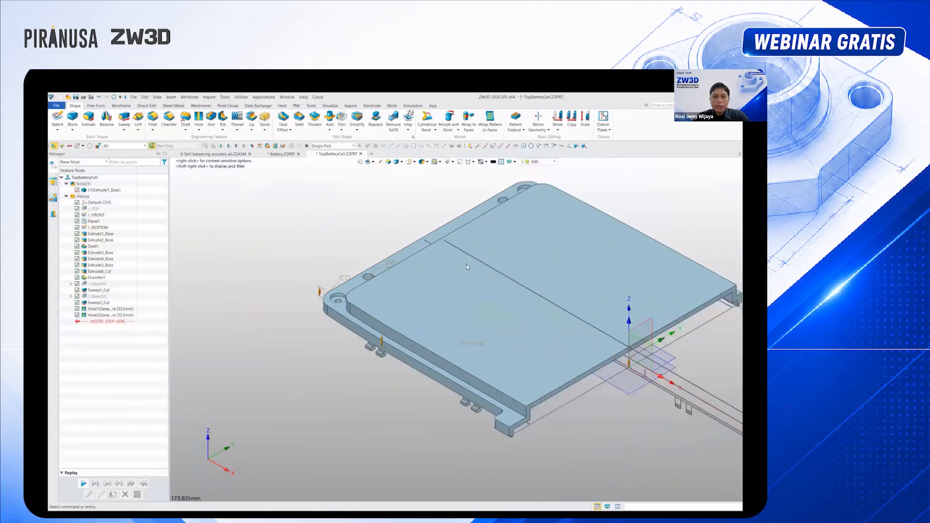
scroll(476, 241, "up", 4)
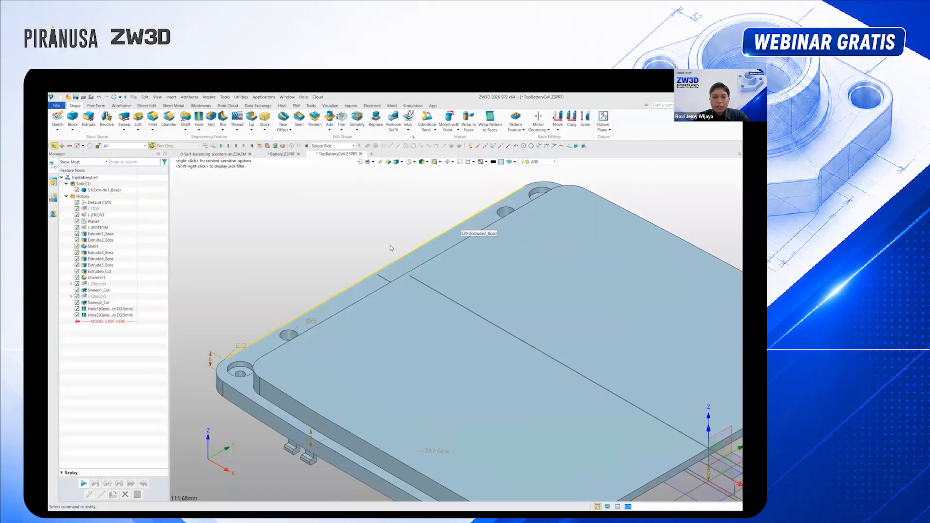
scroll(362, 290, "down", 2)
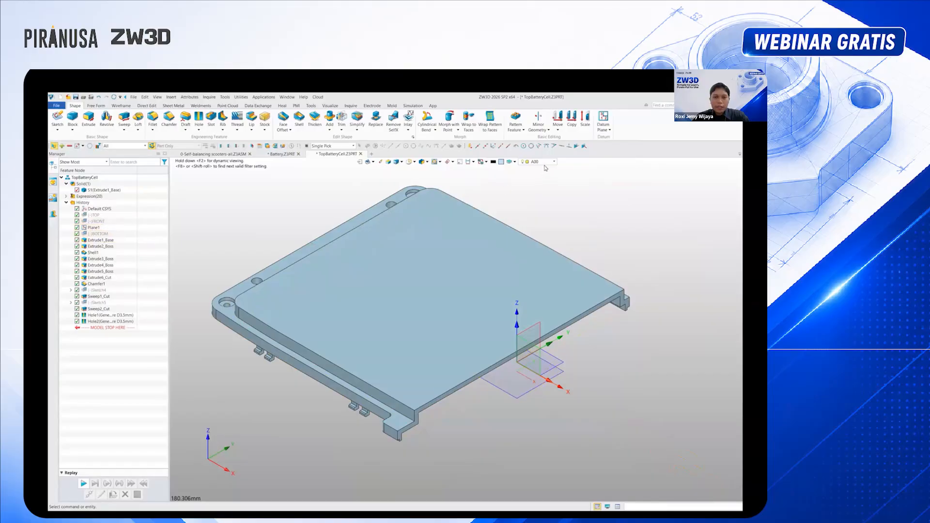
left_click(538, 118)
left_click(392, 311)
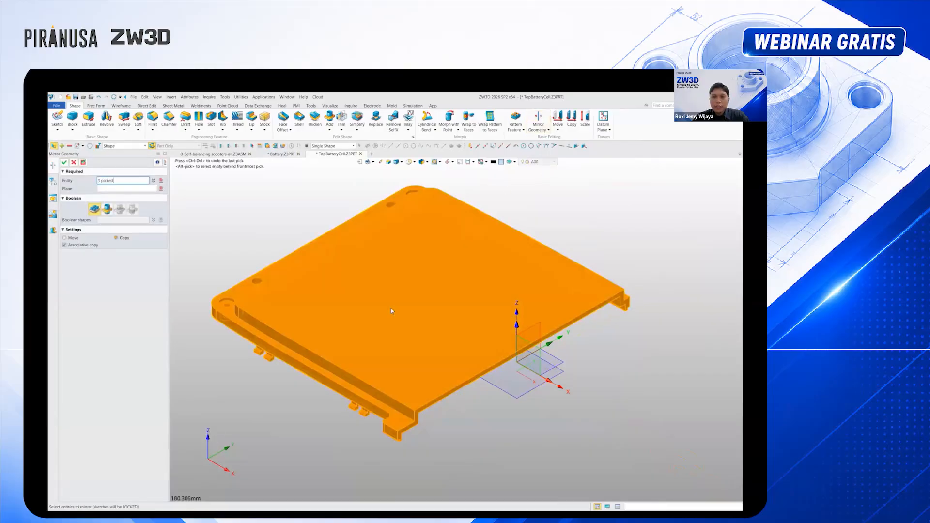
left_click(538, 332)
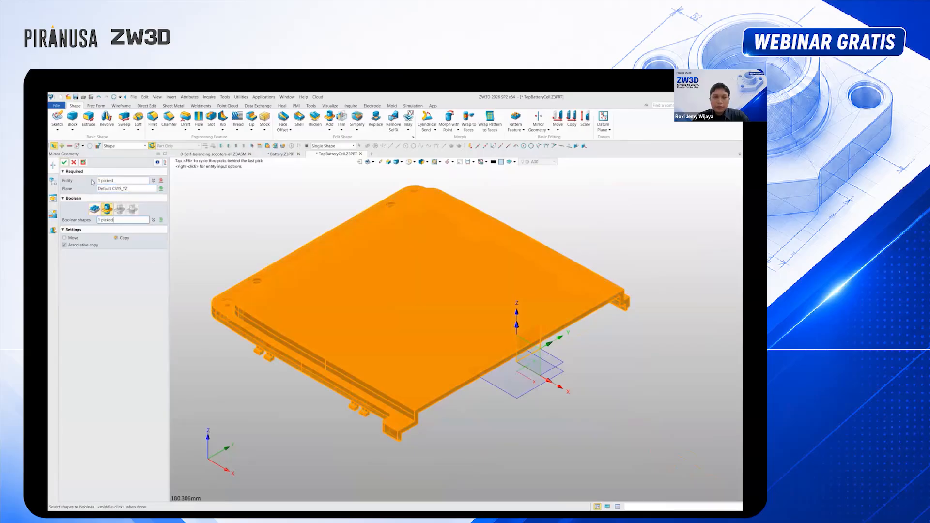
left_click(64, 162)
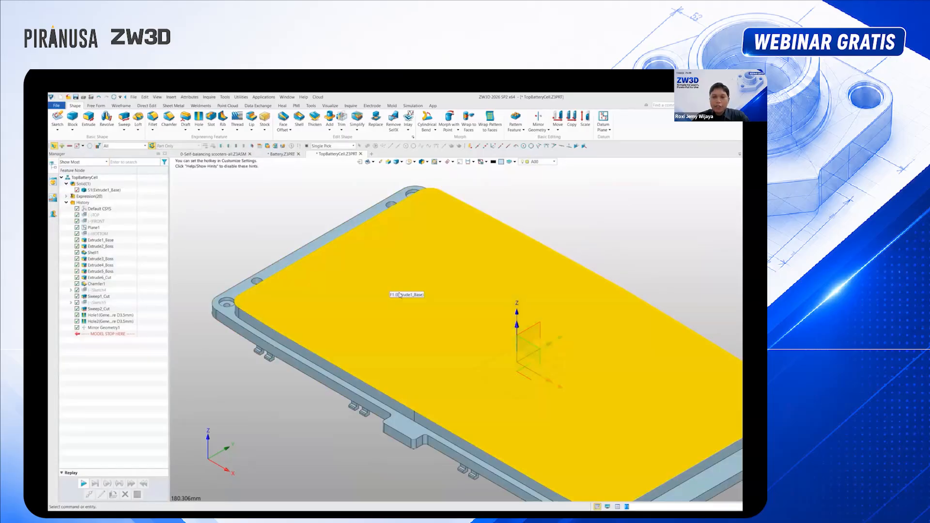
key("ctrl+f")
middle_click_drag(388, 280, 382, 275)
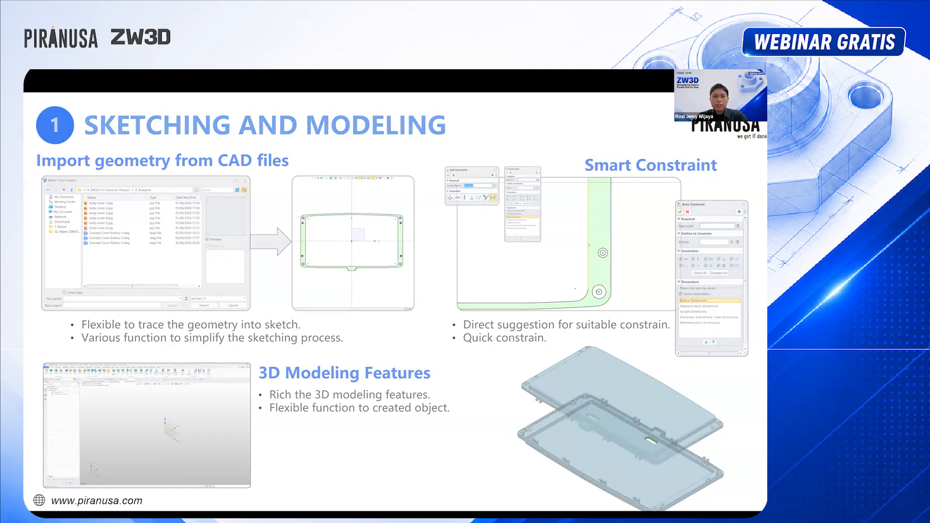
key("Right")
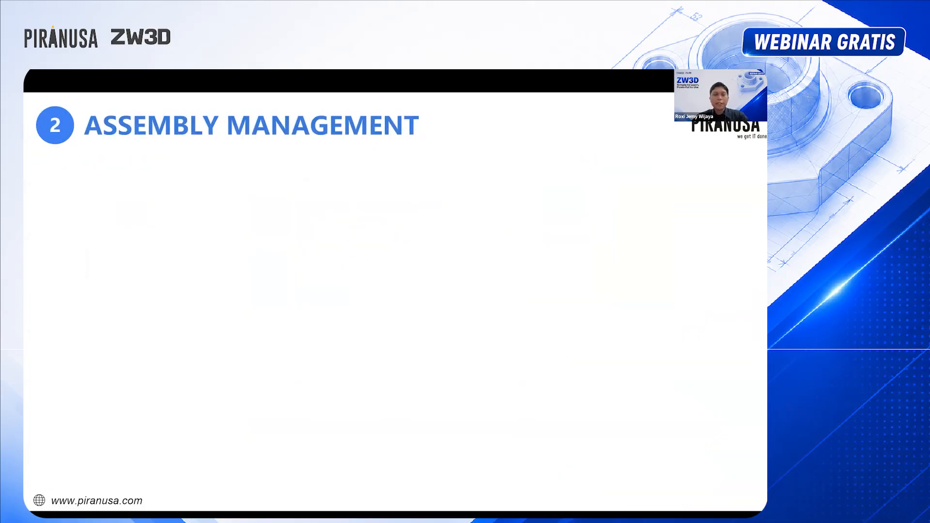
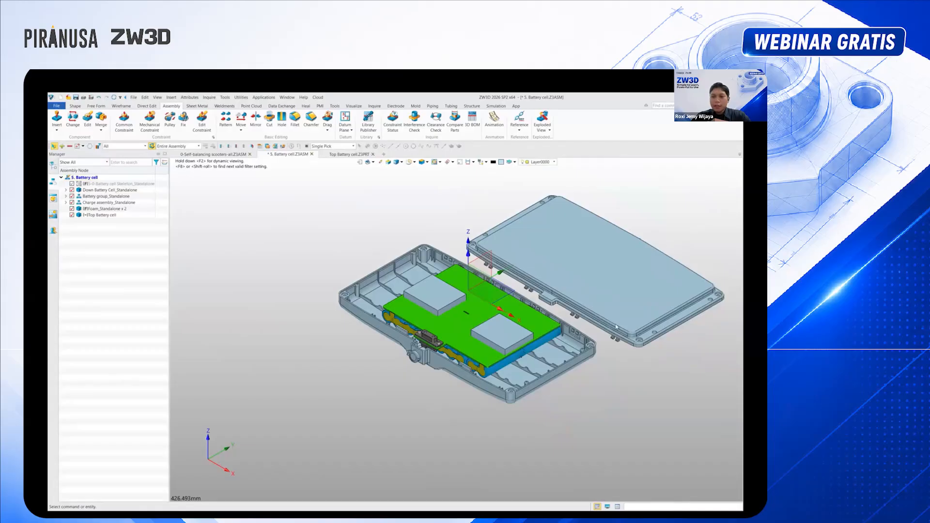
scroll(513, 308, "up", 5)
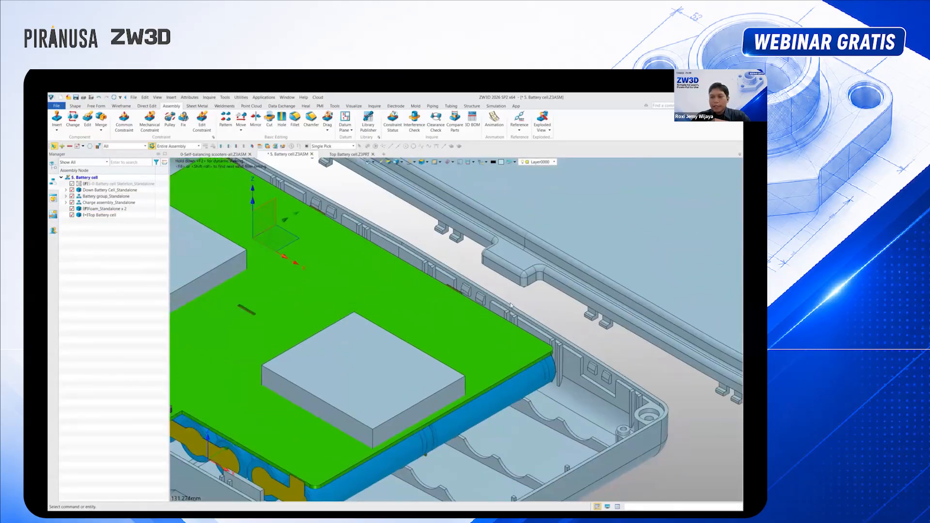
Add a coincident constraint between the top battery cover's underside and the rim face of the lower battery housing
scroll(512, 308, "down", 4)
scroll(513, 308, "up", 1)
right_click_drag(642, 349, 624, 271)
scroll(685, 333, "up", 5)
scroll(620, 310, "up", 2)
left_click(627, 300)
scroll(627, 305, "down", 7)
right_click_drag(625, 310, 586, 460)
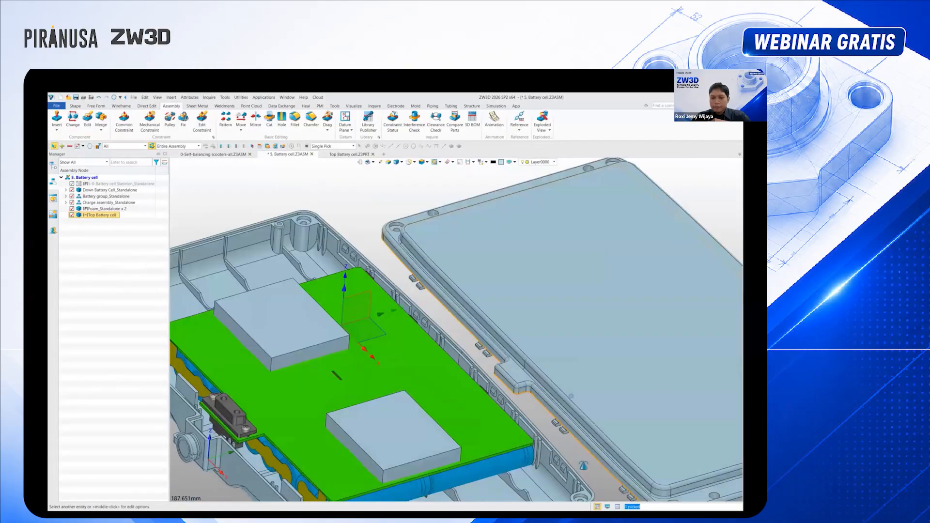
scroll(589, 464, "up", 9)
left_click(589, 464)
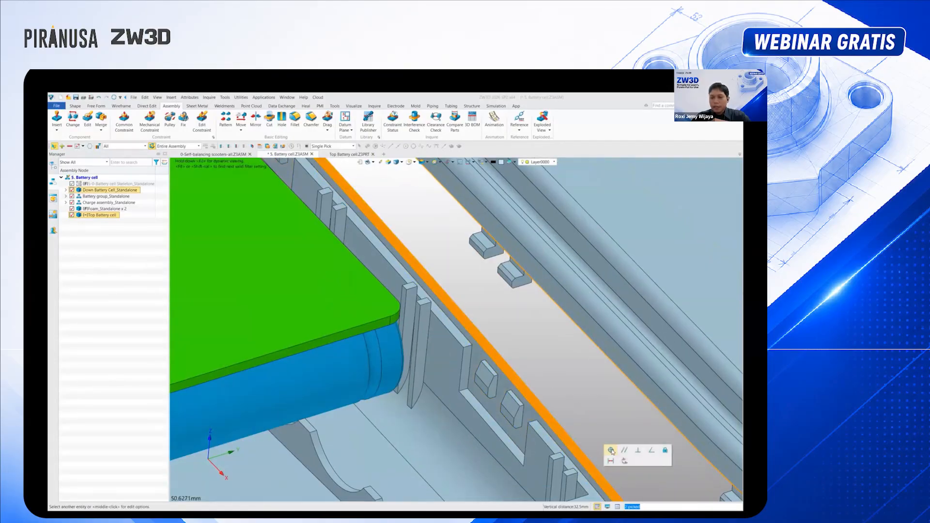
scroll(598, 338, "down", 6)
scroll(598, 338, "down", 6)
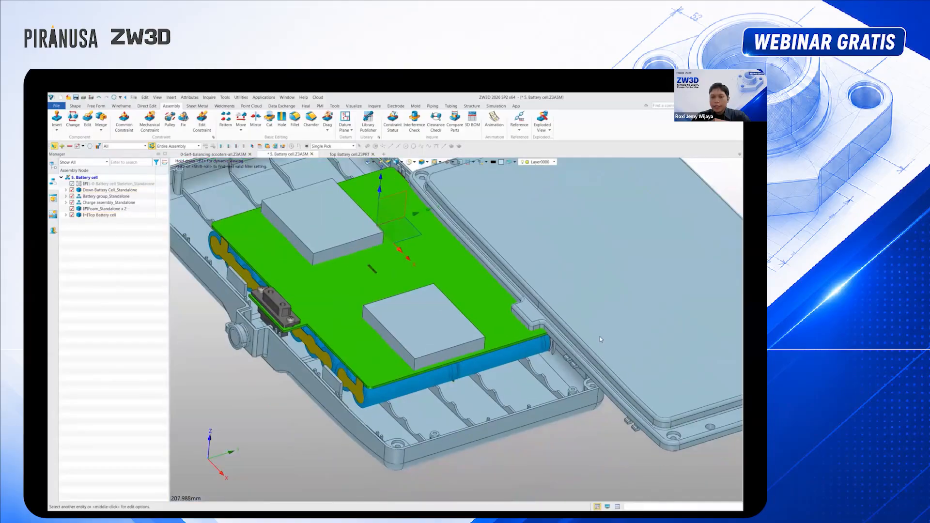
Align the top cover's outer end face with the matching end face of the lower housing using a coincident constraint
scroll(549, 317, "up", 7)
scroll(549, 315, "down", 8)
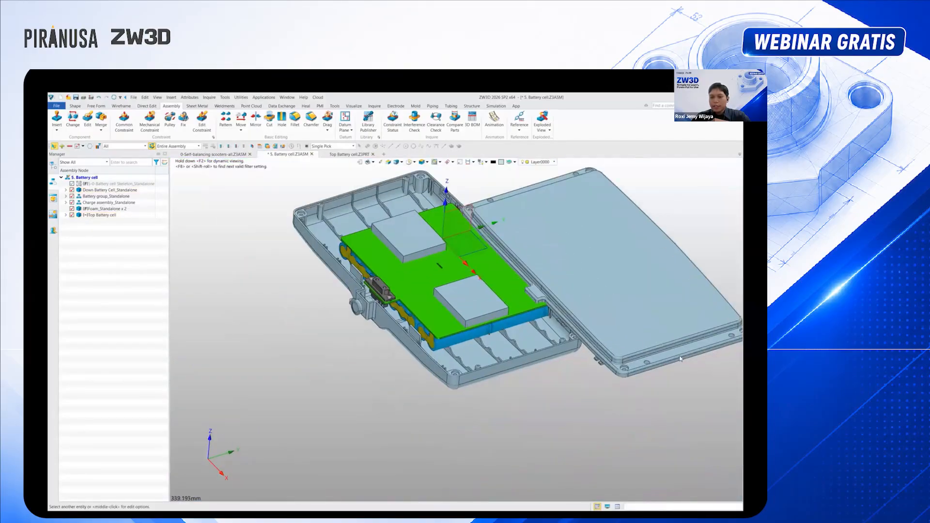
scroll(677, 368, "up", 5)
scroll(631, 376, "up", 6)
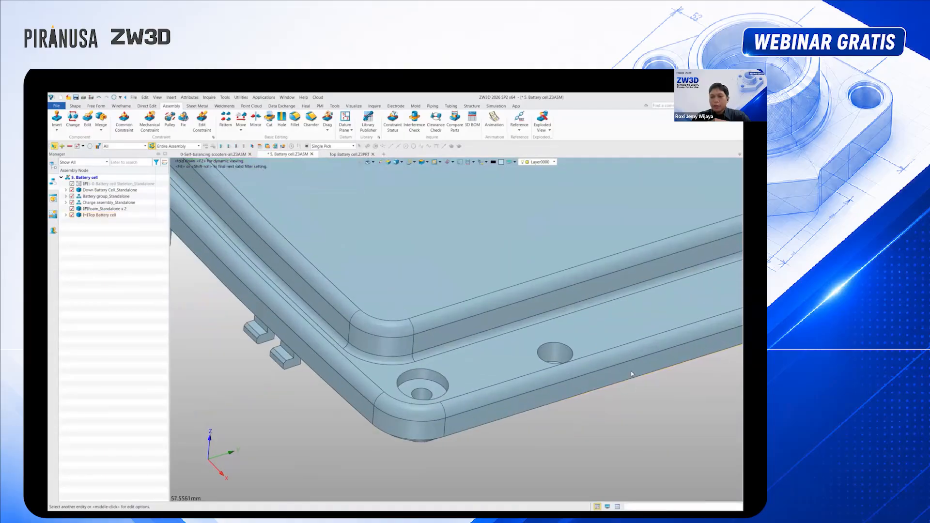
left_click(633, 377)
scroll(629, 377, "down", 12)
scroll(628, 381, "down", 4)
right_click_drag(628, 380, 613, 308)
scroll(612, 307, "up", 8)
left_click(450, 273)
left_click(376, 353)
scroll(376, 353, "down", 6)
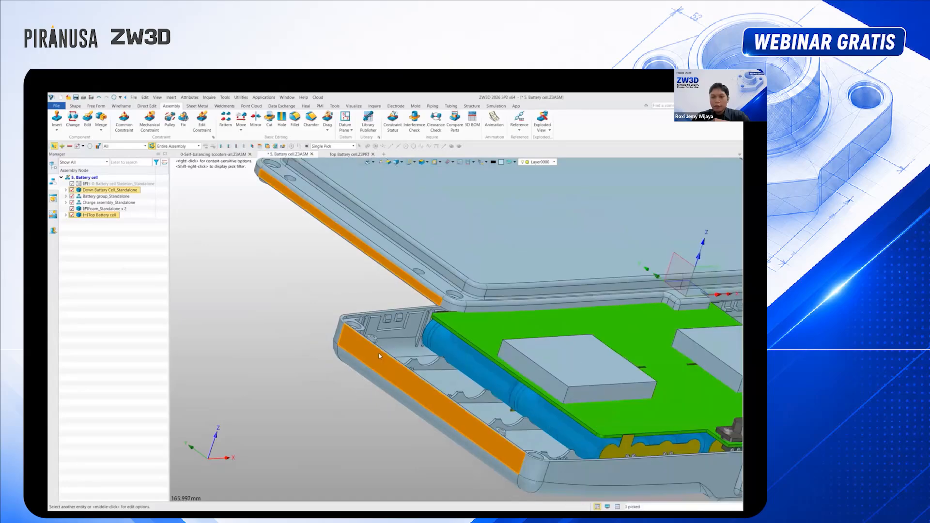
right_click_drag(557, 396, 493, 394)
scroll(494, 394, "up", 1)
scroll(493, 393, "up", 3)
left_click(414, 370)
middle_click(413, 371)
Constrain the top cover's corner screw hole to be concentric with the matching corner hole of the lower housing
scroll(510, 296, "up", 6)
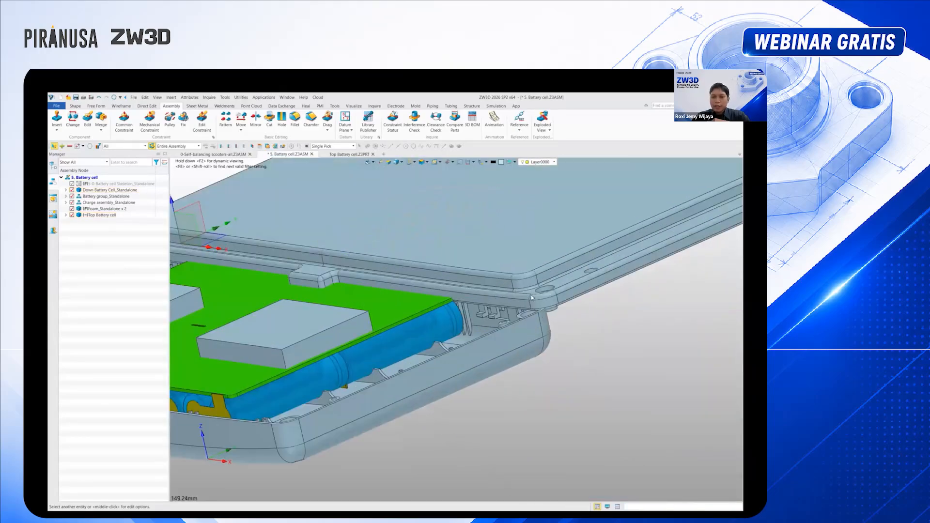
scroll(556, 283, "up", 2)
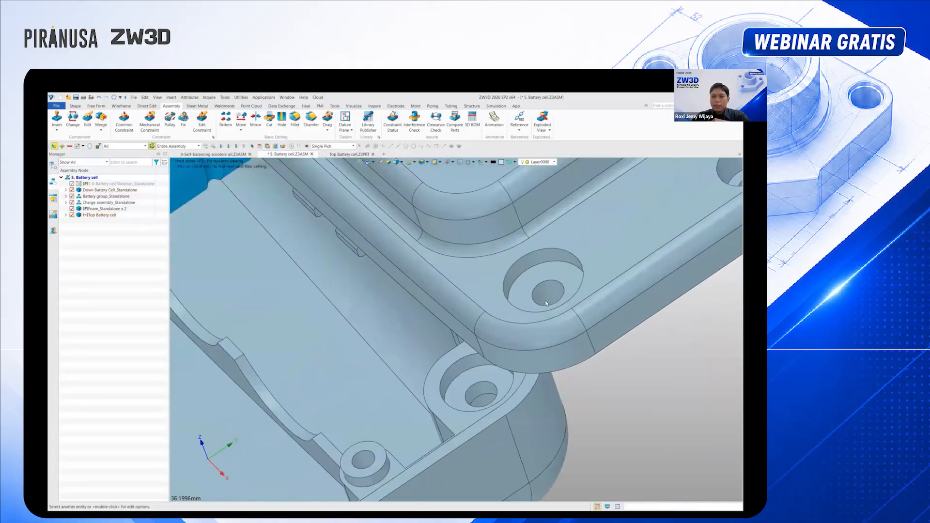
left_click(551, 287)
scroll(550, 289, "down", 5)
scroll(380, 383, "up", 12)
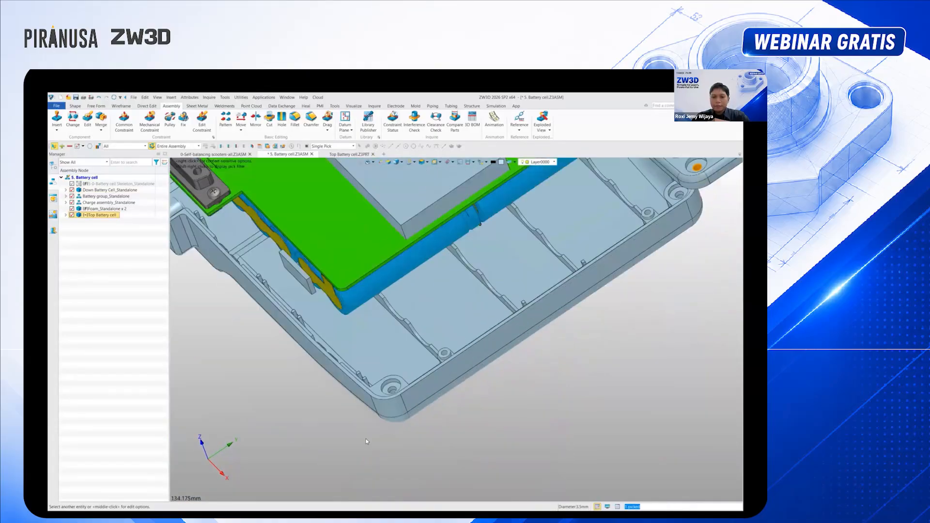
left_click(383, 373)
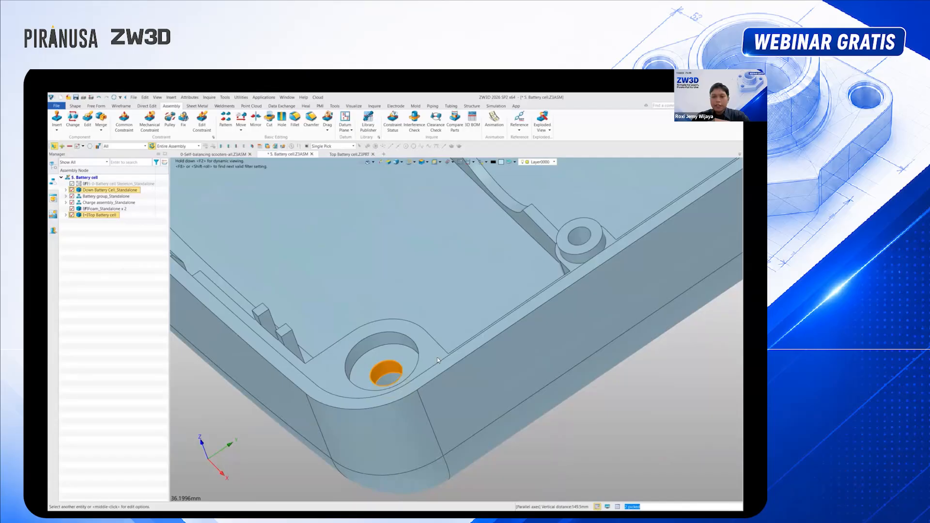
scroll(437, 357, "down", 13)
key("Escape")
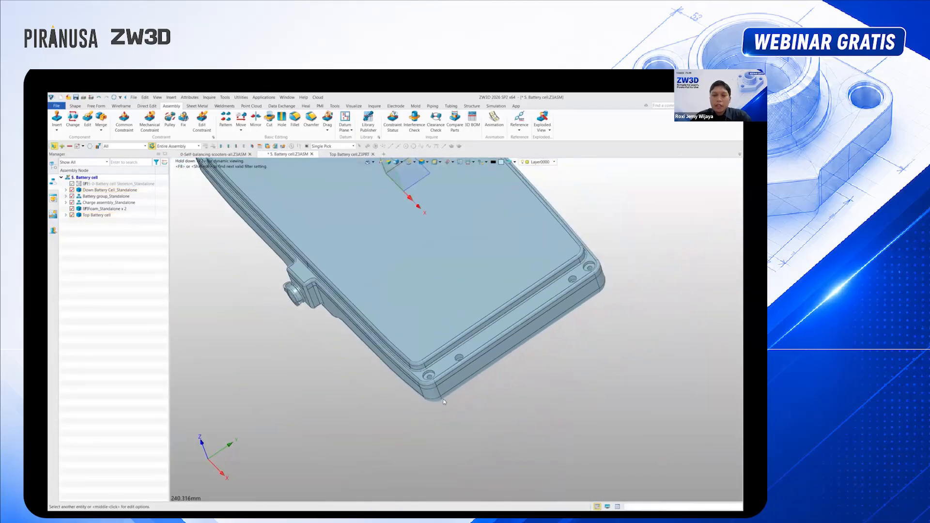
scroll(443, 401, "down", 6)
mouse_move(454, 385)
right_mouse_down()
mouse_move(477, 357)
mouse_move(469, 365)
right_mouse_up()
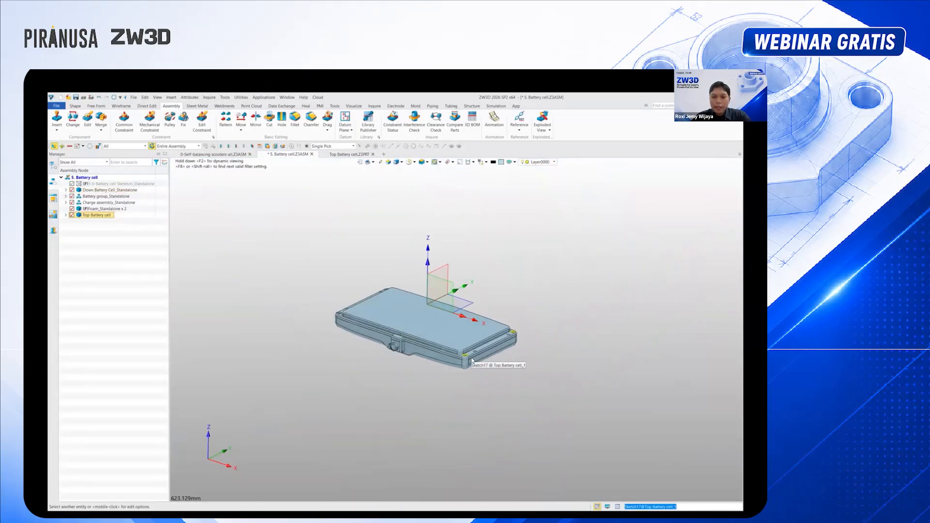
scroll(472, 360, "up", 5)
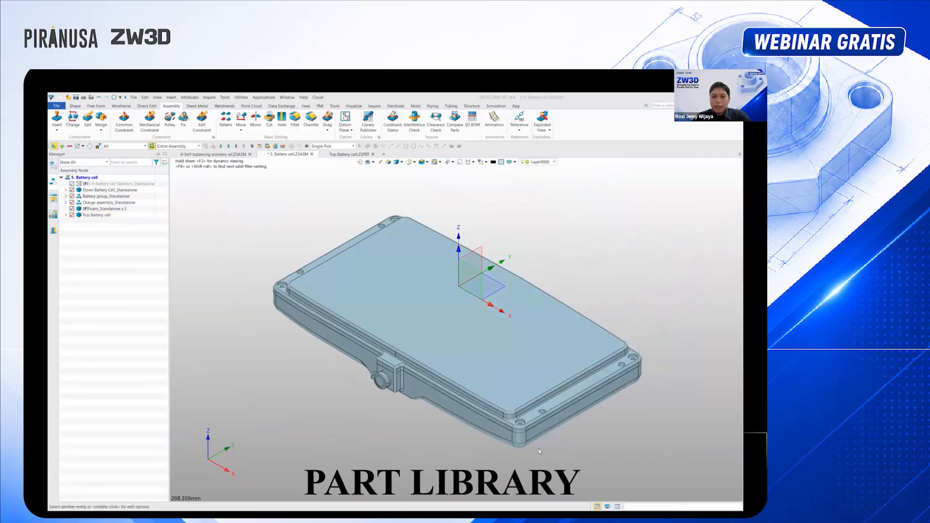
Bring the cross recessed pan head tapping screw ISO7049 C-H from the reuse library's ISO tapping screws into the assembly
left_click(608, 507)
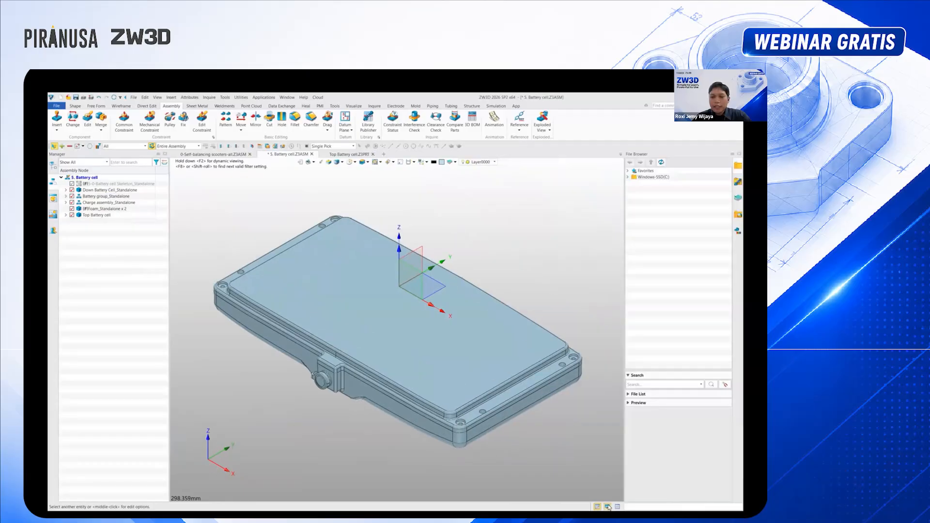
left_click(738, 184)
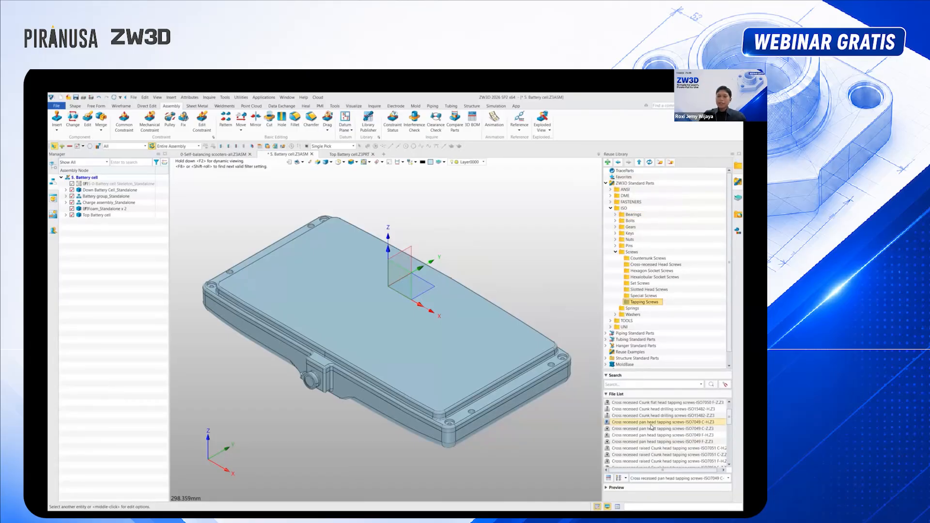
left_click_drag(312, 431, 322, 428)
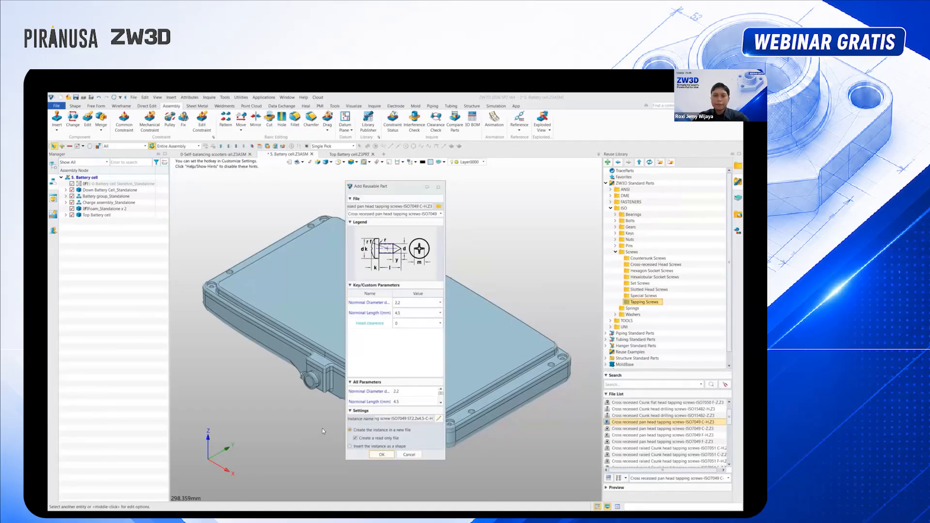
Set the tapping screw's nominal diameter to 2.9 mm and nominal length to 16 mm, and create it as a new file
left_click(440, 302)
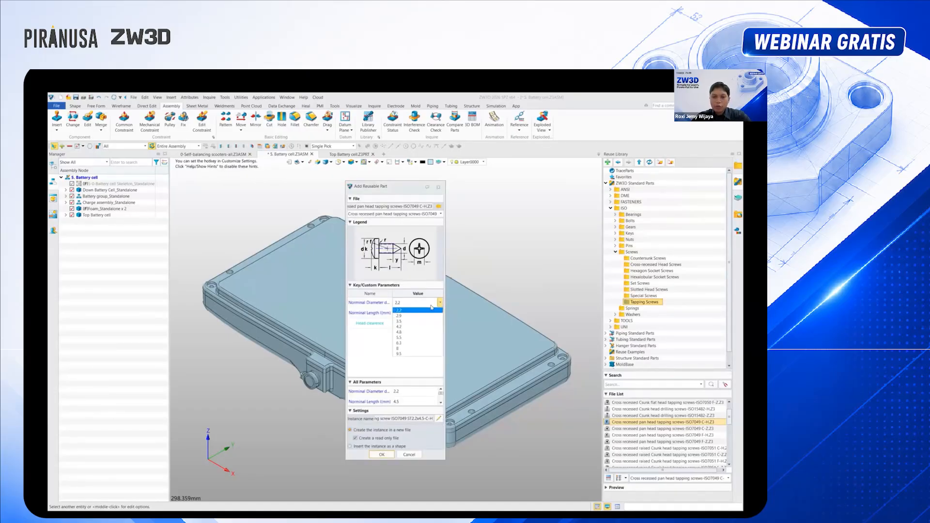
left_click(419, 319)
left_click(440, 313)
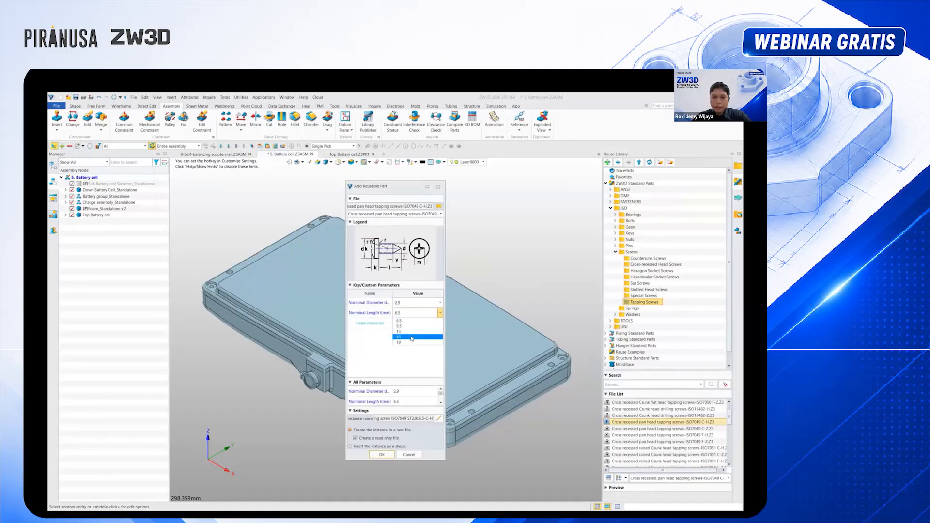
left_click(412, 338)
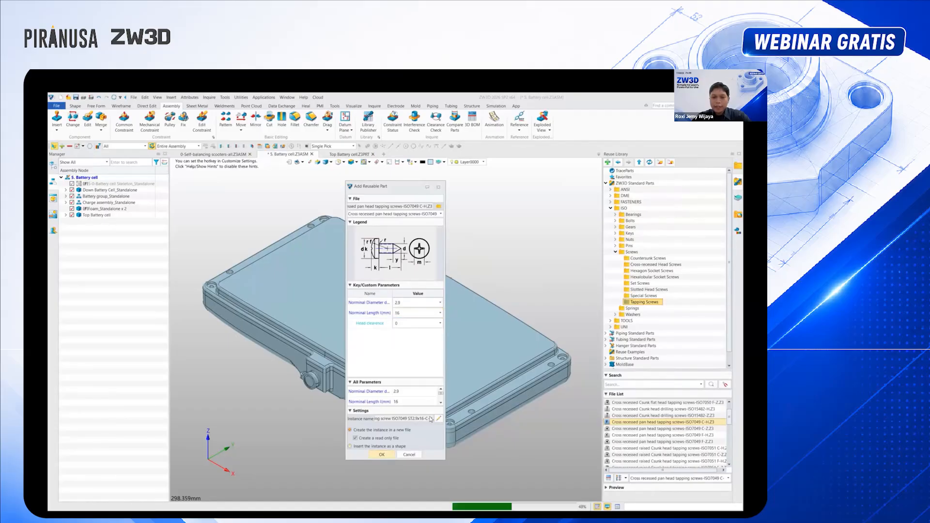
Use Auto hole match placement and pick the seats of the two inner counterbored holes at the cover's near end
left_click(159, 293)
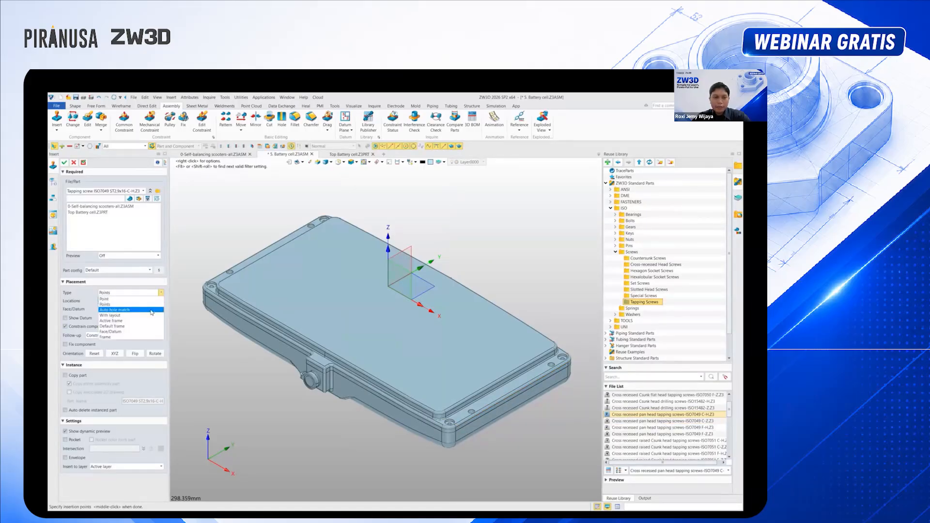
left_click(152, 310)
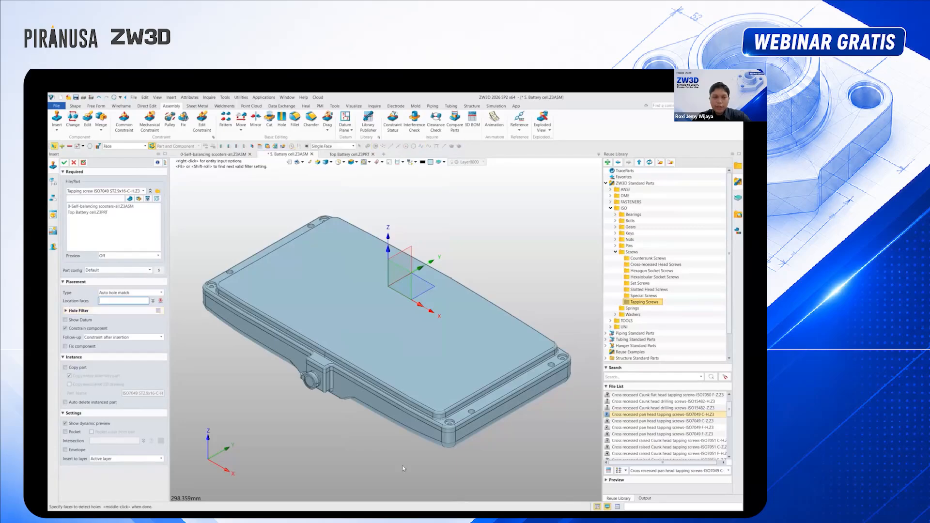
scroll(470, 424, "up", 5)
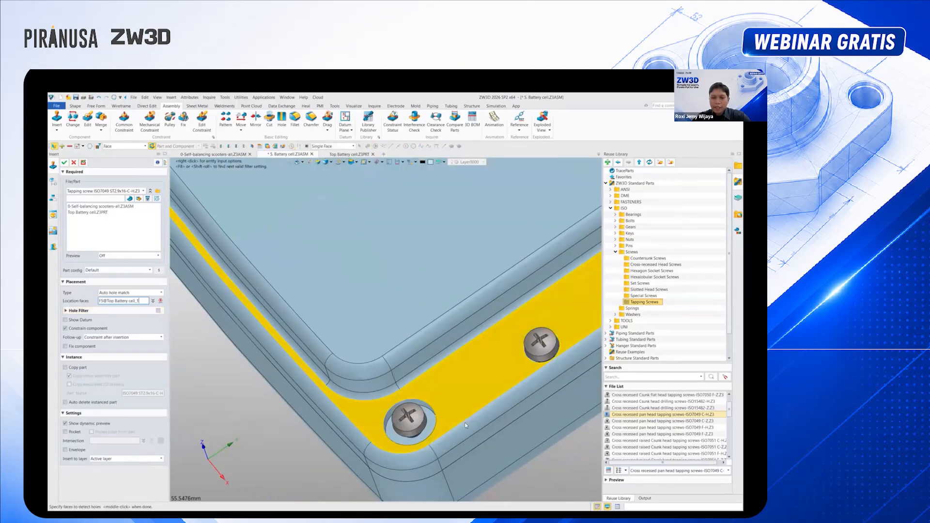
scroll(530, 379, "up", 3)
left_click(448, 400)
scroll(267, 394, "down", 3)
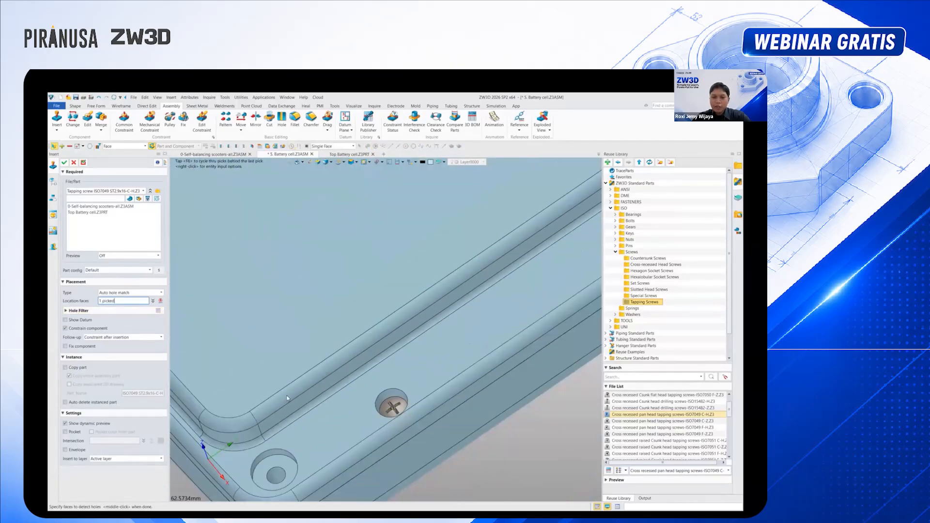
scroll(444, 298, "up", 5)
left_click(446, 296)
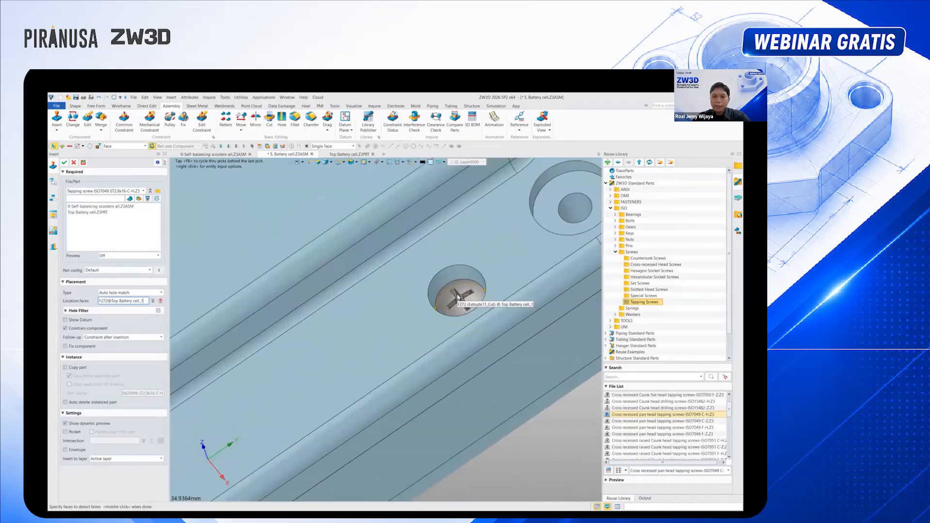
scroll(535, 315, "down", 3)
scroll(535, 316, "down", 6)
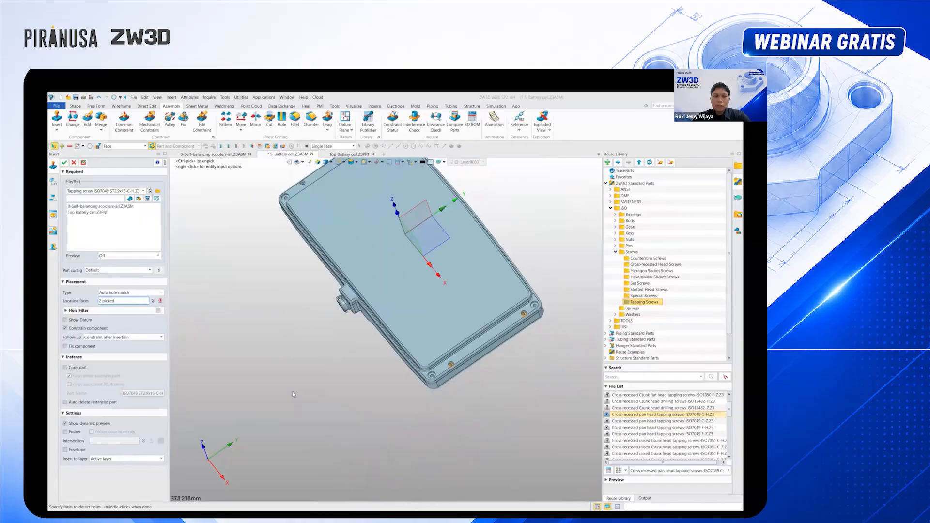
Add the two inner counterbored holes at the cover's far end as screw locations and insert the tapping screws
middle_click_drag(425, 301, 456, 388)
scroll(422, 223, "up", 3)
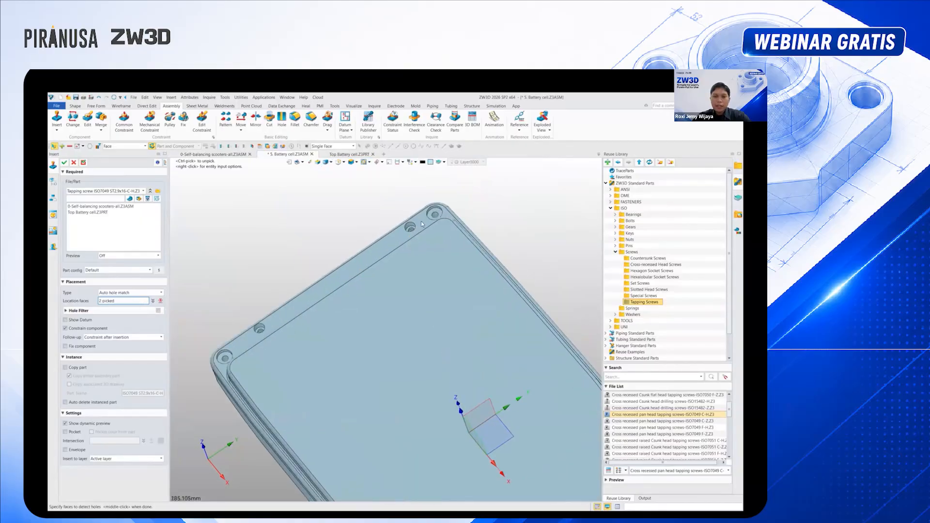
scroll(421, 223, "up", 6)
left_click(386, 223)
scroll(387, 227, "down", 5)
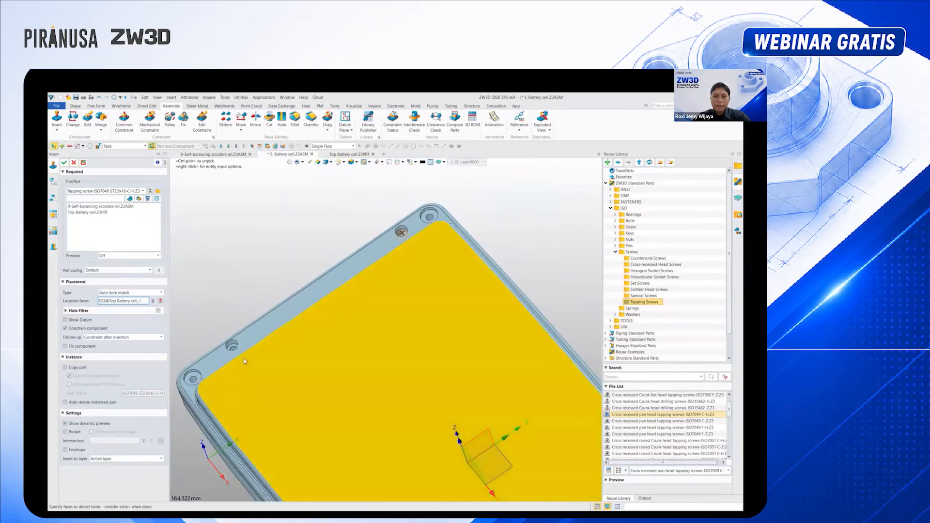
scroll(245, 361, "up", 5)
left_click(221, 348)
scroll(223, 351, "down", 4)
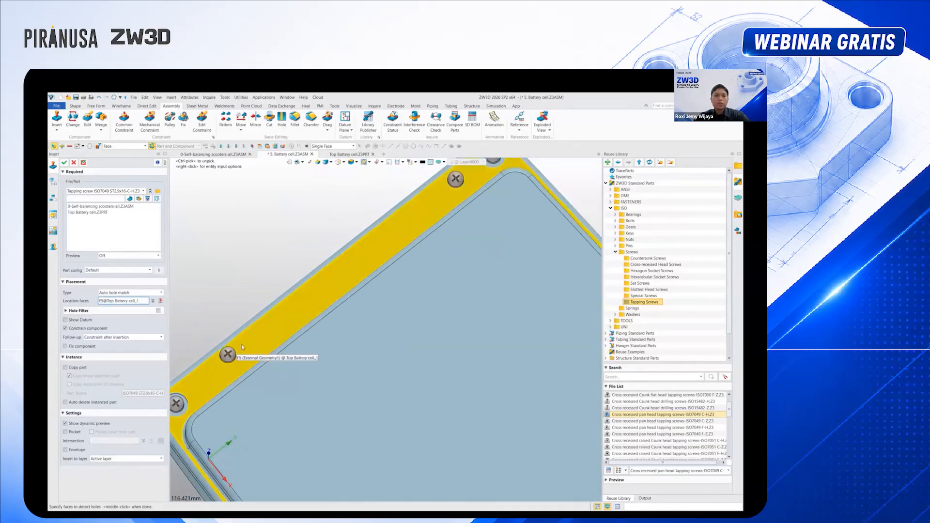
left_click(64, 163)
scroll(345, 264, "down", 4)
right_click_drag(376, 334, 391, 282)
scroll(390, 282, "up", 1)
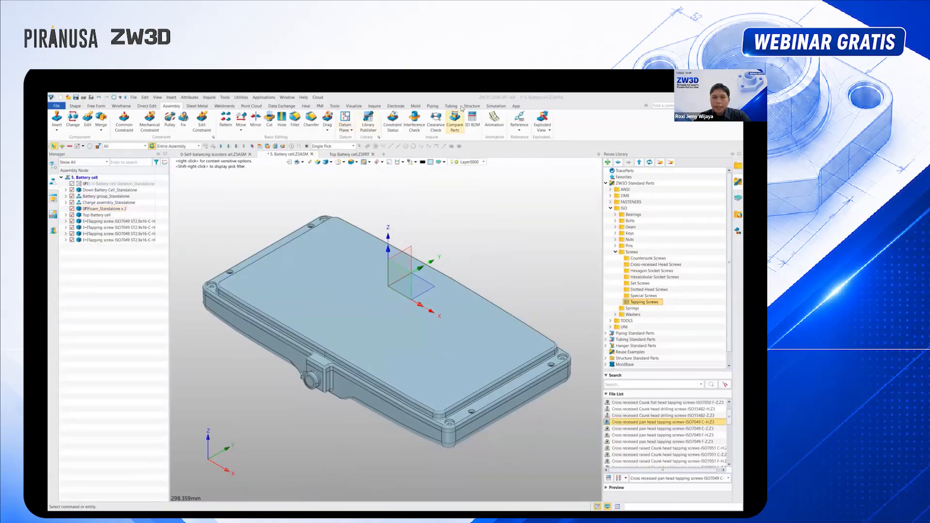
left_click(516, 106)
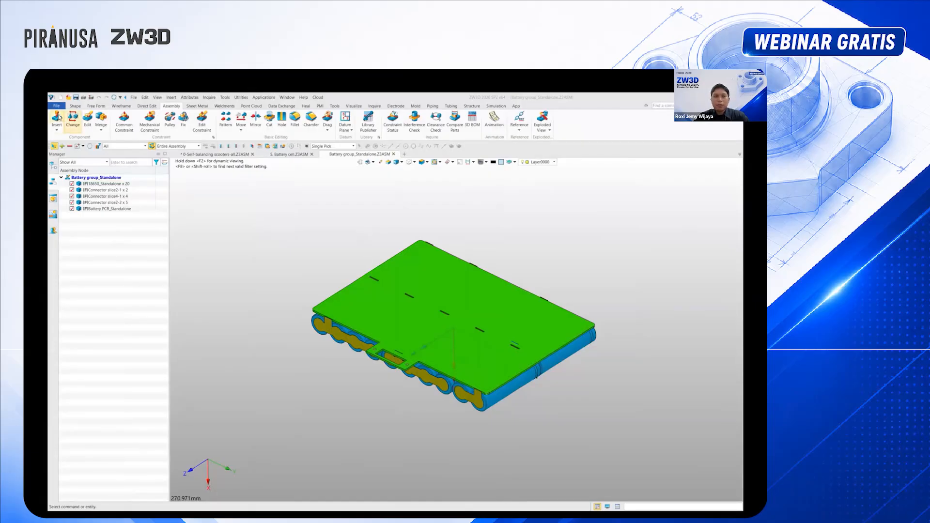
Start inserting a component and browse to the scooter project's 5.Battery folder
left_click(58, 118)
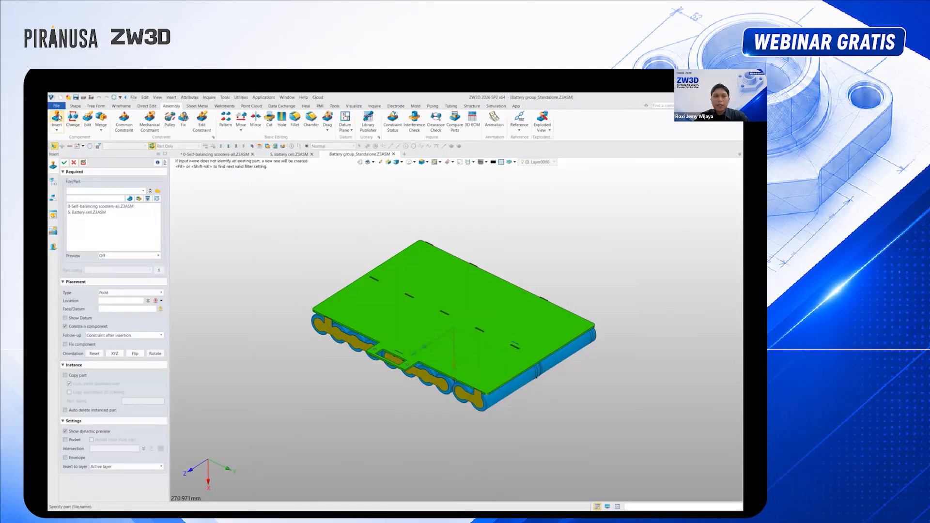
left_click(157, 193)
left_click(297, 296)
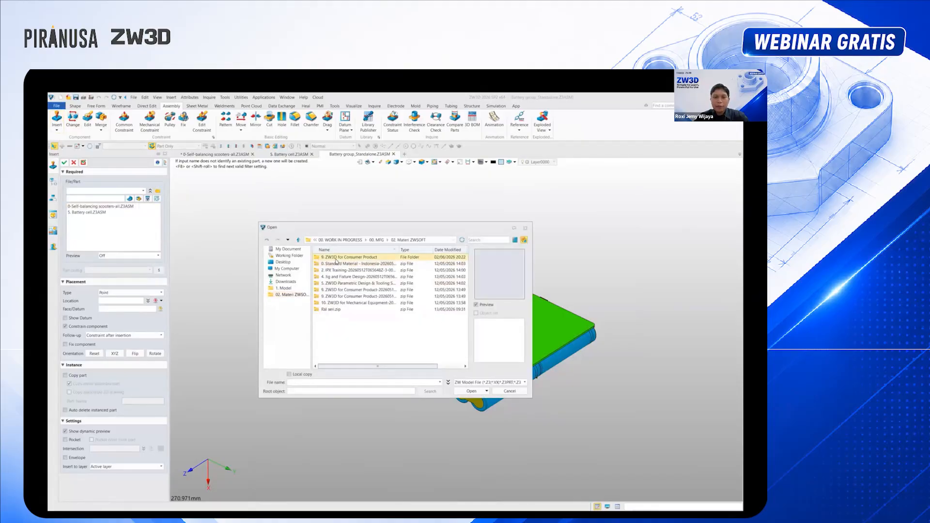
double_click(337, 260)
double_click(338, 259)
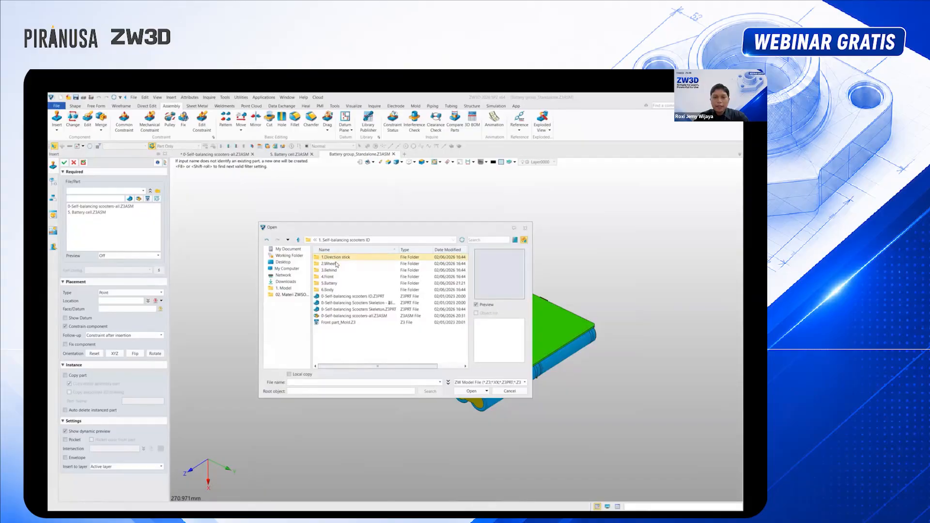
double_click(332, 285)
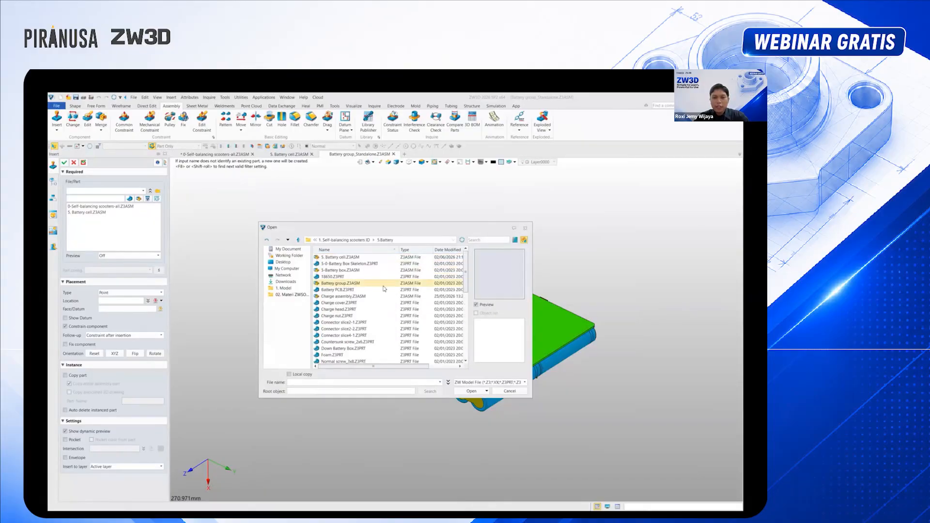
Load the STEP file Socket assembly.stp as the component and place it freely beyond the circuit board's far edge
left_click(514, 383)
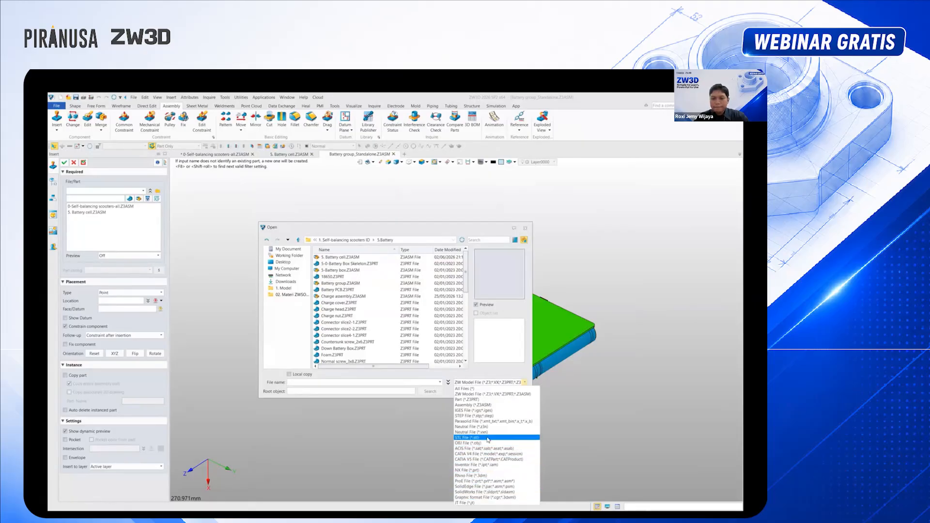
left_click(475, 416)
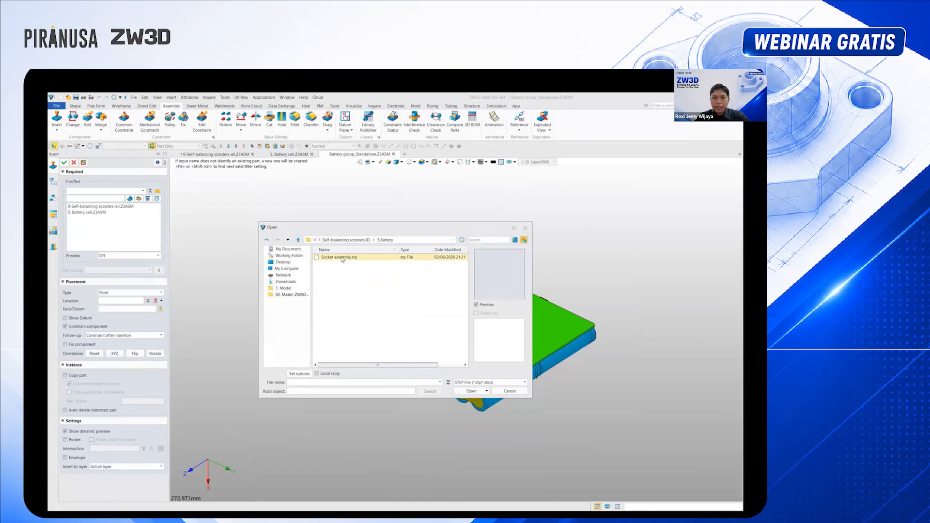
left_click(468, 391)
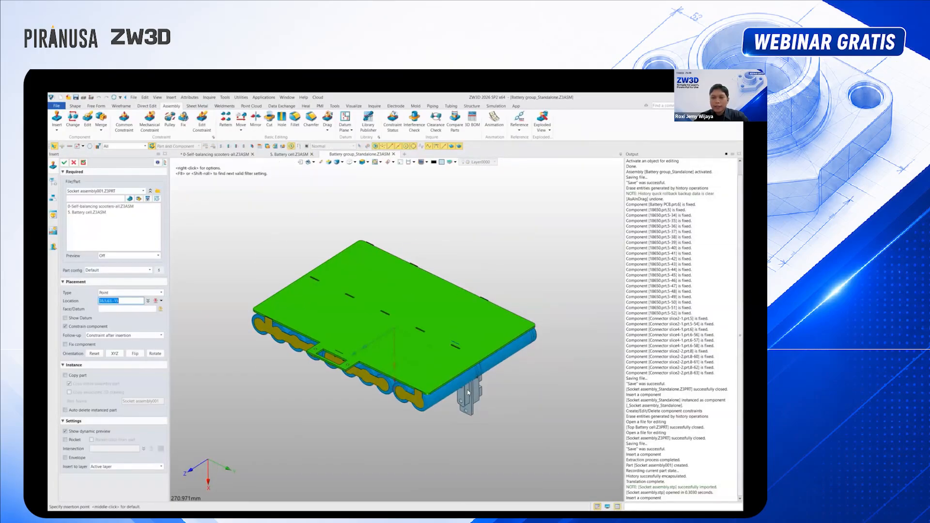
left_click(617, 506)
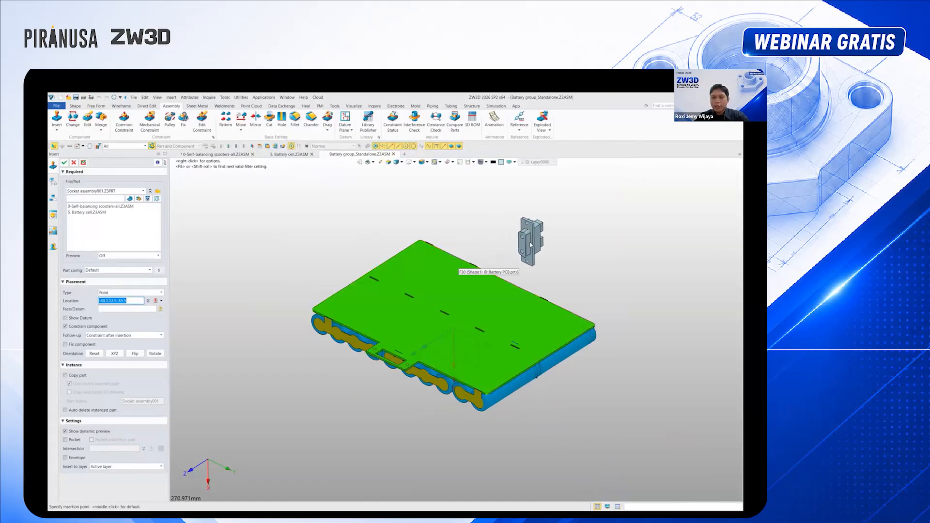
left_click(532, 239)
Rotate the inserted socket 90° about its Y axis and 90° about its Z axis, and accept the placement without constraints
scroll(530, 252, "up", 2)
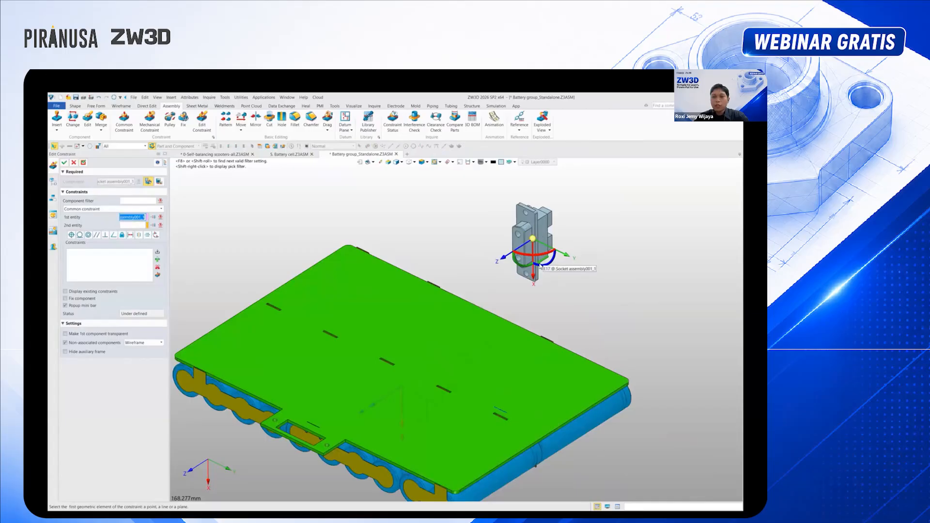
left_click_drag(523, 267, 505, 273)
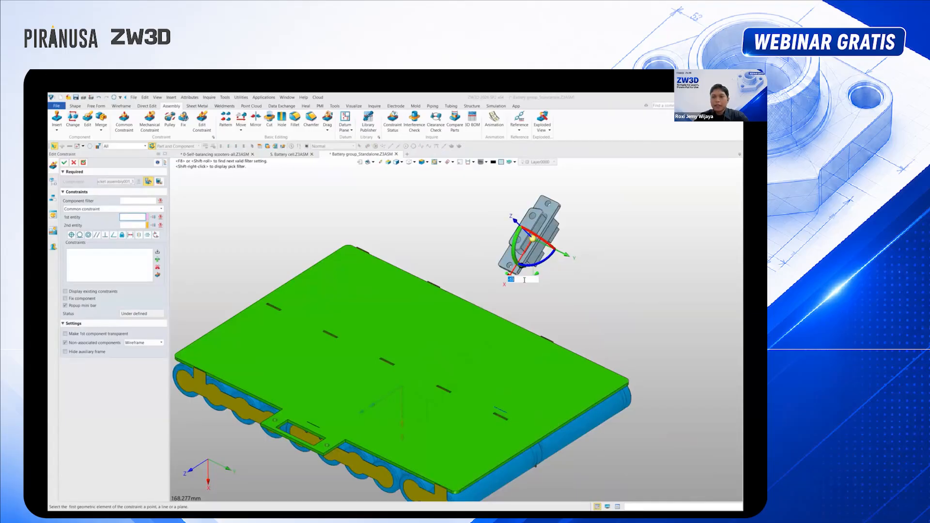
type("90")
key("Return")
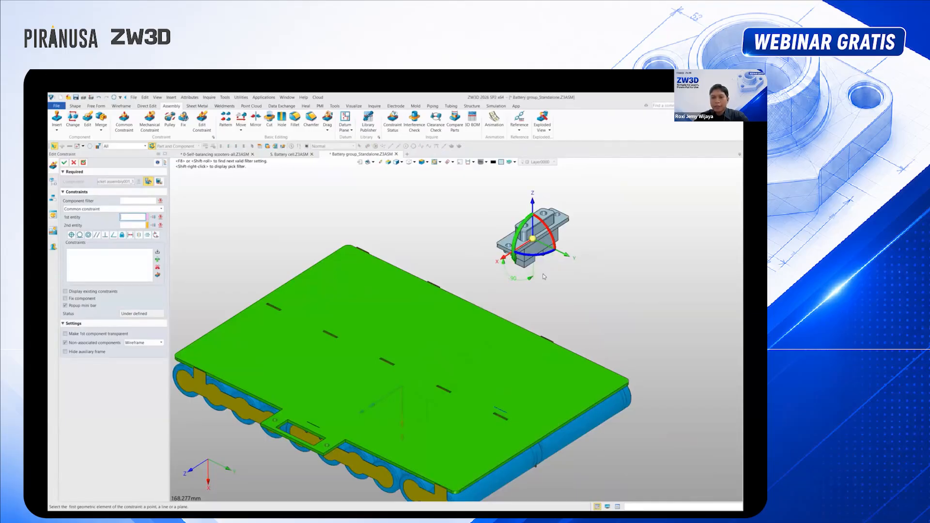
left_click_drag(544, 257, 563, 253)
left_click(573, 250)
type("90")
key("Return")
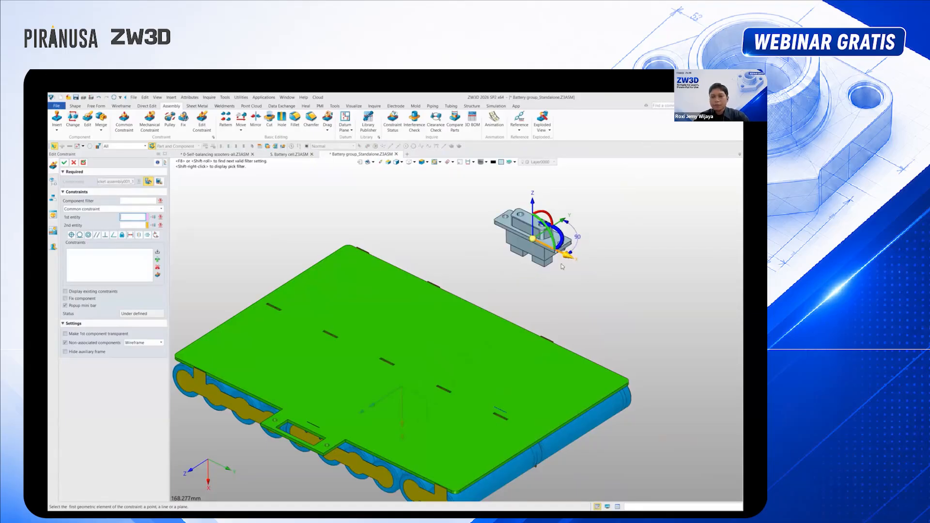
left_click(64, 163)
scroll(468, 244, "up", 4)
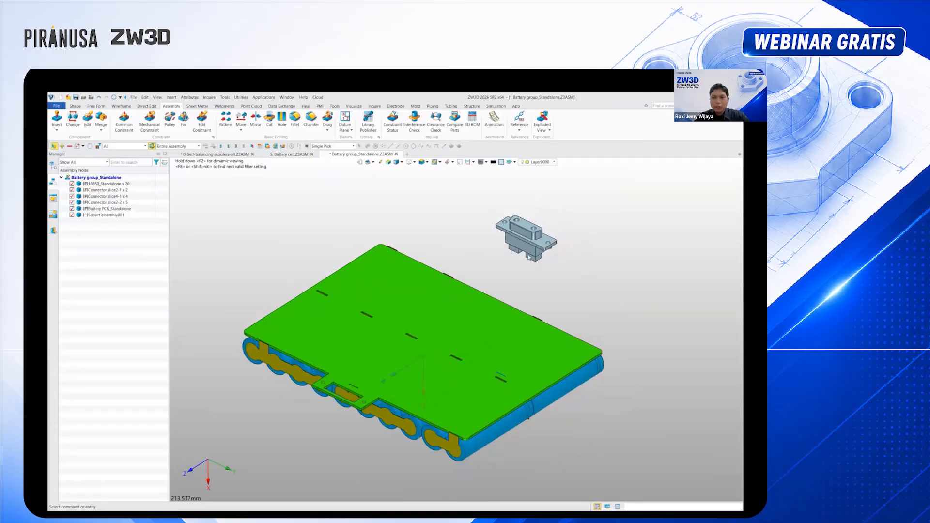
left_click(538, 254)
middle_click_drag(538, 254, 452, 241)
left_click(452, 240)
scroll(452, 240, "down", 5)
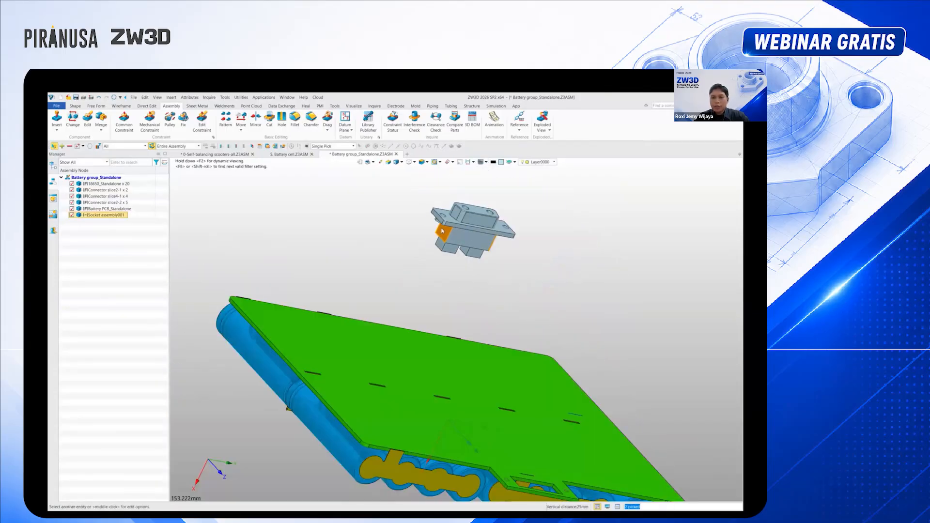
right_click_drag(458, 312, 409, 338)
scroll(410, 338, "up", 4)
middle_click_drag(409, 337, 448, 397)
scroll(448, 397, "up", 3)
left_click(490, 409)
scroll(493, 399, "down", 5)
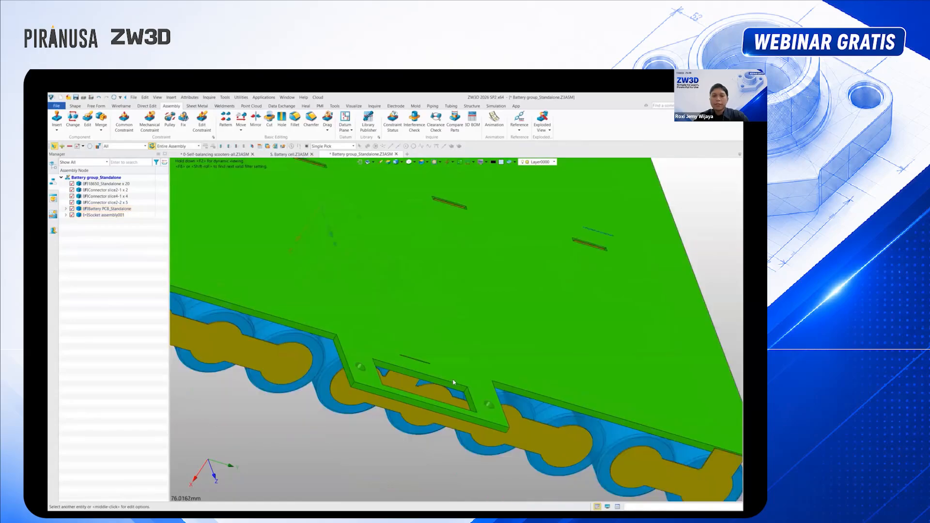
Make the ring-shaped end face of the socket flange's boss coincident with the battery circuit board's flat face
left_click(458, 361)
middle_click_drag(458, 361, 532, 433)
scroll(532, 433, "up", 6)
scroll(536, 409, "down", 4)
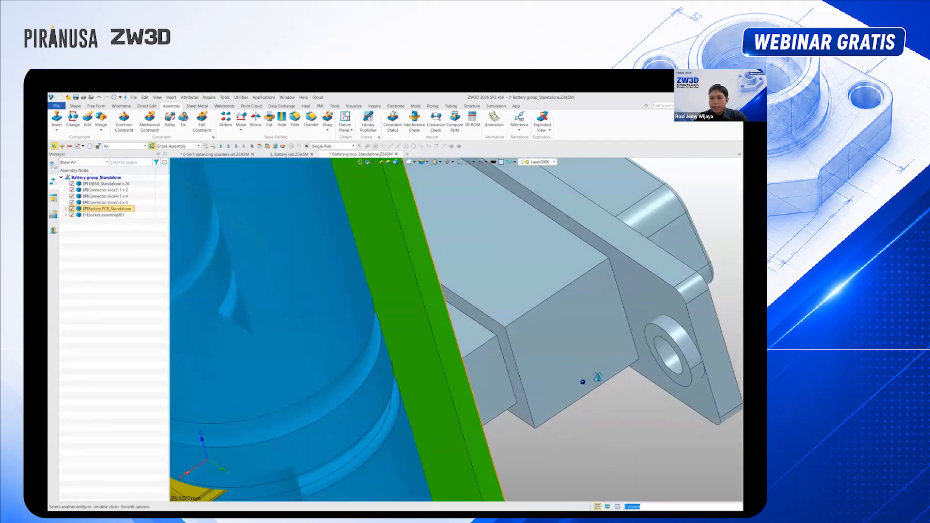
scroll(615, 365, "down", 4)
middle_click_drag(577, 334, 502, 311)
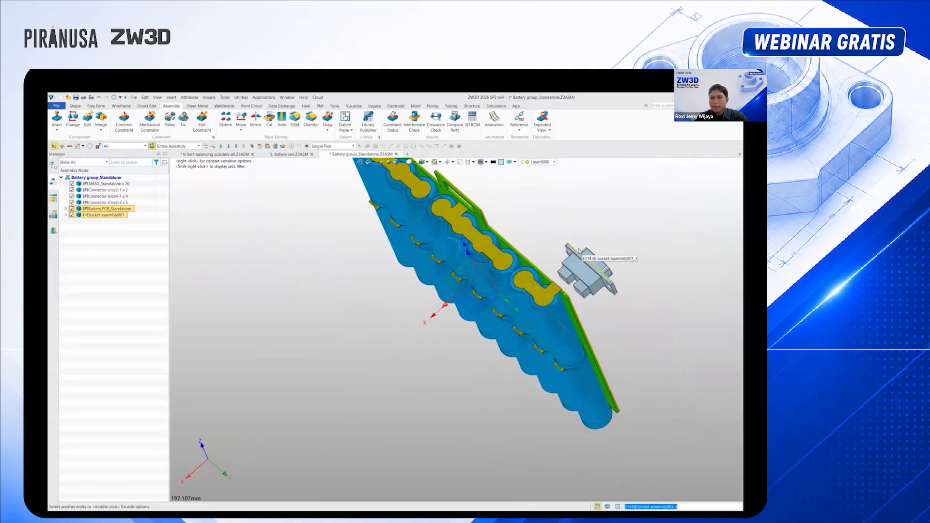
scroll(502, 310, "up", 4)
scroll(501, 309, "down", 3)
scroll(490, 246, "up", 3)
left_click(491, 247)
scroll(500, 259, "down", 4)
middle_click_drag(499, 259, 596, 242)
scroll(580, 244, "up", 3)
scroll(581, 244, "up", 8)
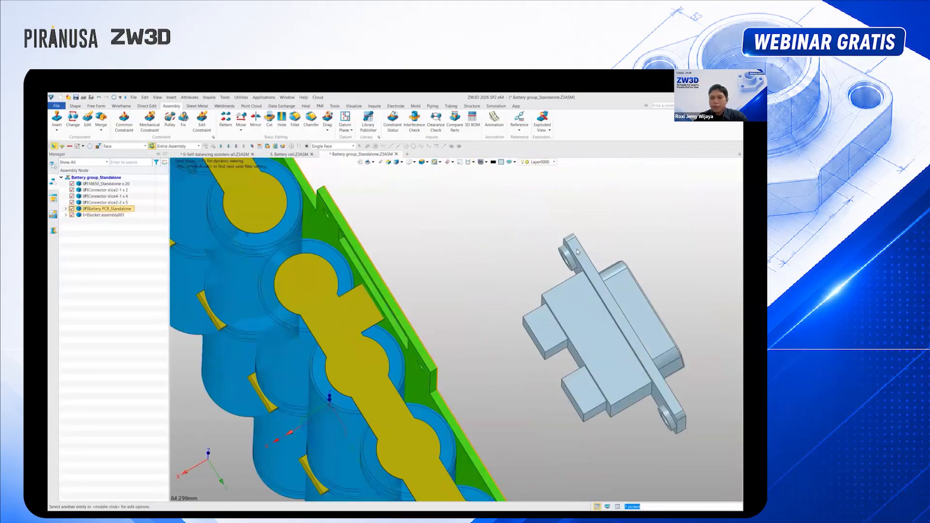
left_click(551, 239)
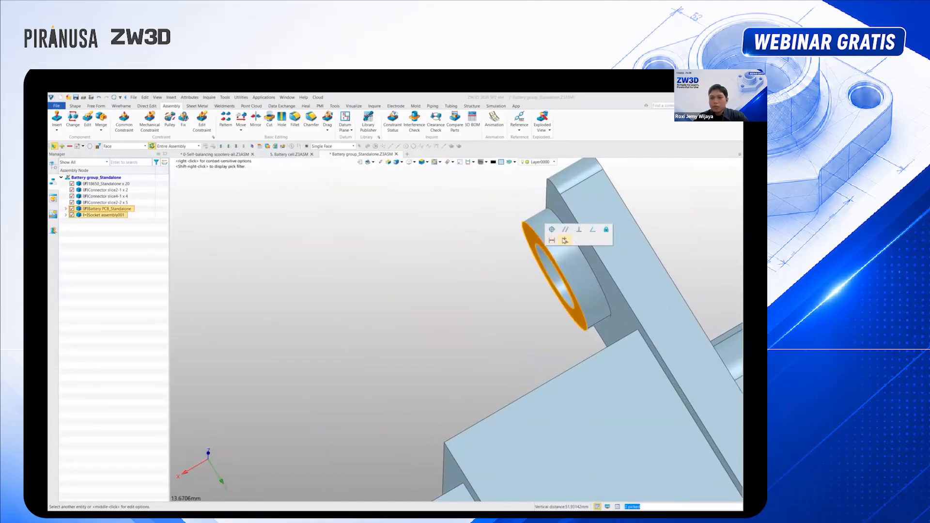
left_click(554, 230)
Constrain the socket's outer flange hole concentric with the matching mounting hole beside the circuit board's cutout
scroll(505, 272, "down", 6)
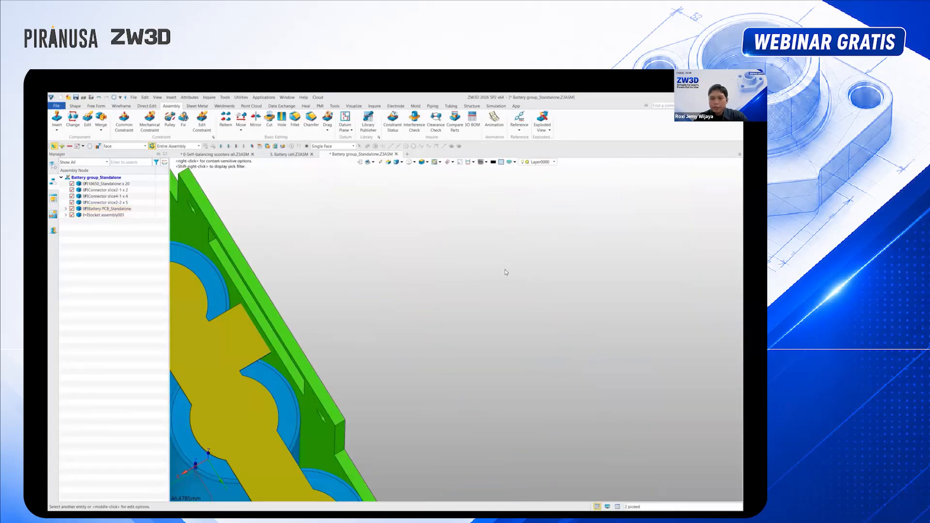
scroll(496, 287, "down", 2)
middle_click_drag(496, 286, 395, 307)
scroll(505, 275, "up", 4)
left_click(505, 276)
scroll(505, 275, "down", 4)
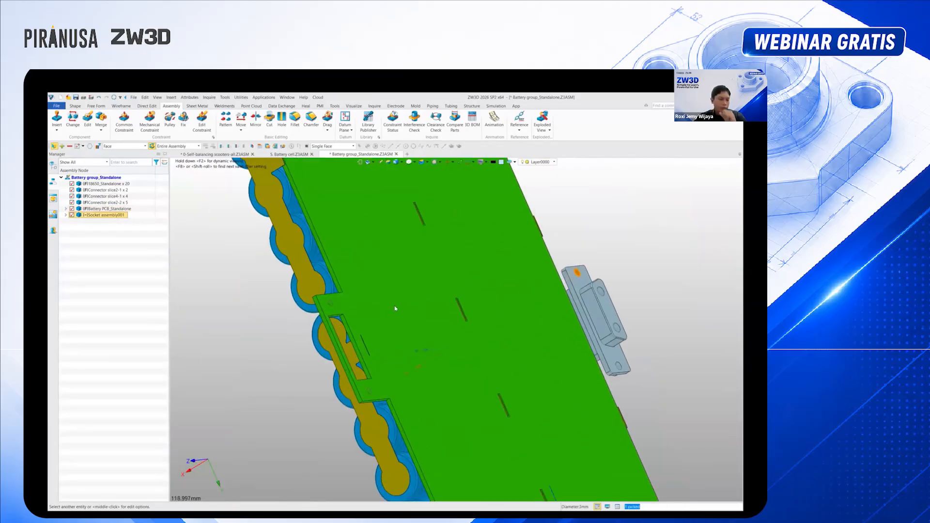
scroll(306, 299, "up", 4)
scroll(307, 300, "up", 5)
left_click(332, 307)
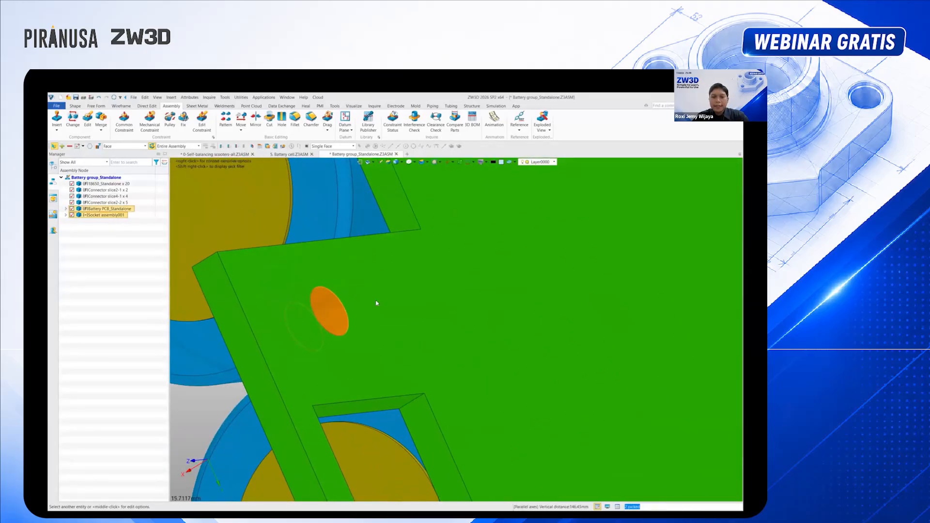
left_click(376, 302)
Examine how the socket's flange and bosses sit against the circuit board at the cutout's other mounting hole
scroll(377, 299, "down", 5)
right_click_drag(398, 307, 393, 343)
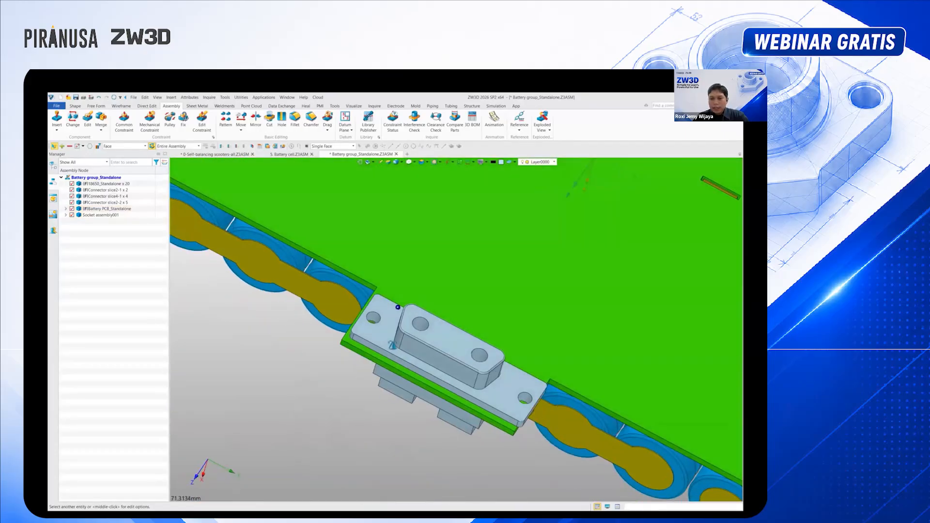
scroll(494, 407, "up", 3)
right_click_drag(530, 415, 522, 415)
mouse_move(542, 401)
middle_mouse_down()
mouse_move(556, 380)
mouse_move(525, 336)
mouse_move(549, 395)
middle_mouse_up()
scroll(579, 444, "up", 3)
right_click_drag(577, 442, 570, 475)
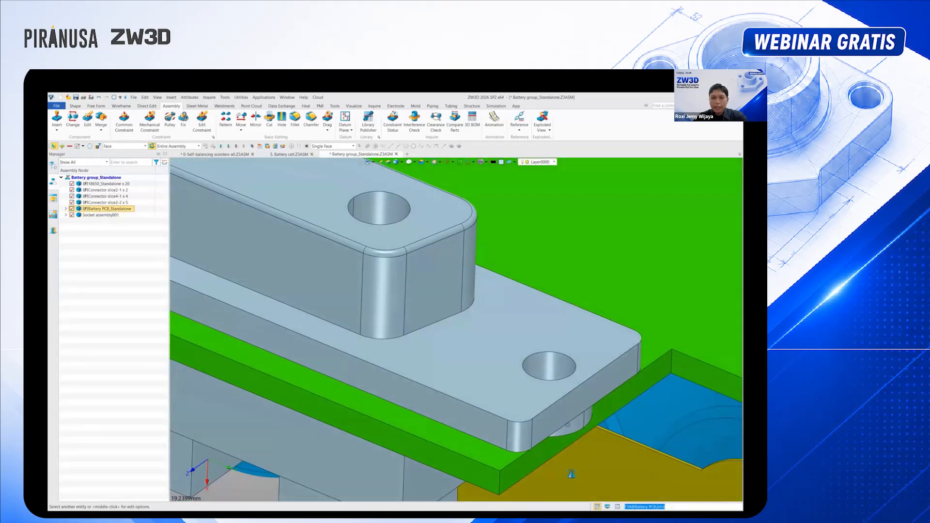
scroll(560, 396, "down", 5)
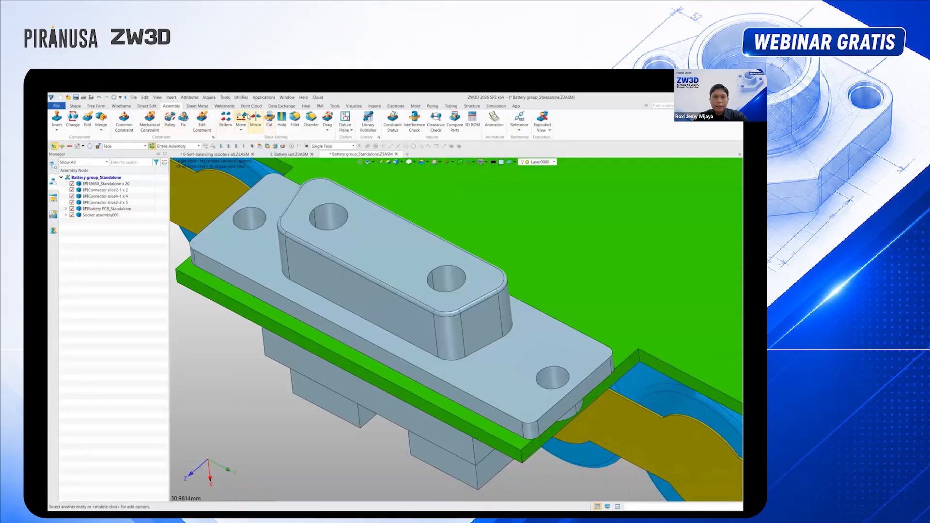
Edit the socket in place and use DE Move to shift one flange end and its hole inward about 1.98 mm along X
double_click(505, 345)
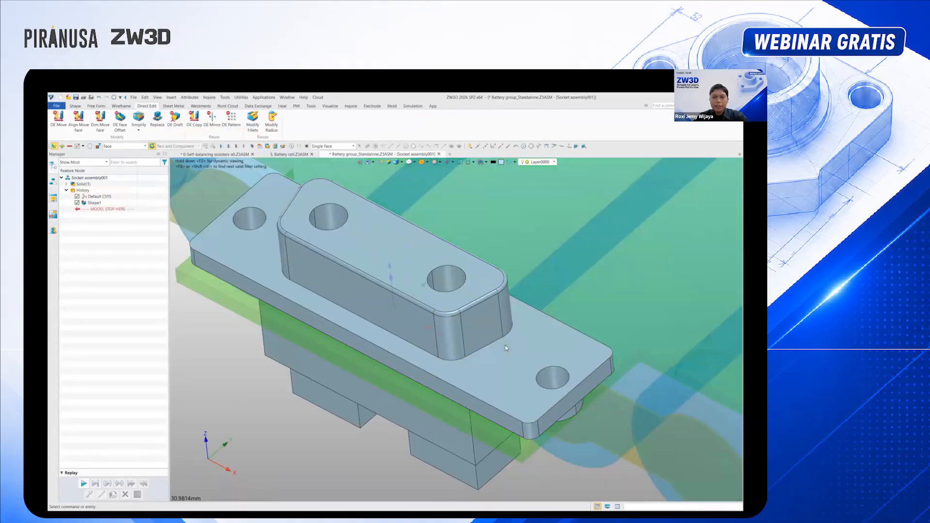
left_click(59, 125)
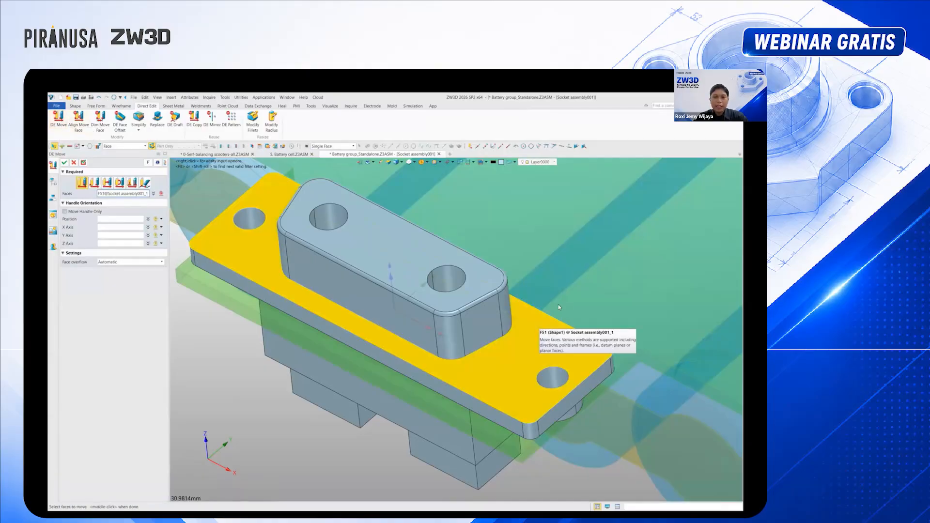
left_click_drag(560, 434, 642, 459)
scroll(575, 367, "down", 2)
right_click_drag(575, 367, 591, 367)
mouse_move(602, 324)
right_mouse_down()
mouse_move(610, 333)
mouse_move(595, 335)
right_mouse_up()
left_click_drag(565, 317, 642, 484)
right_click_drag(642, 484, 611, 404)
scroll(610, 403, "up", 5)
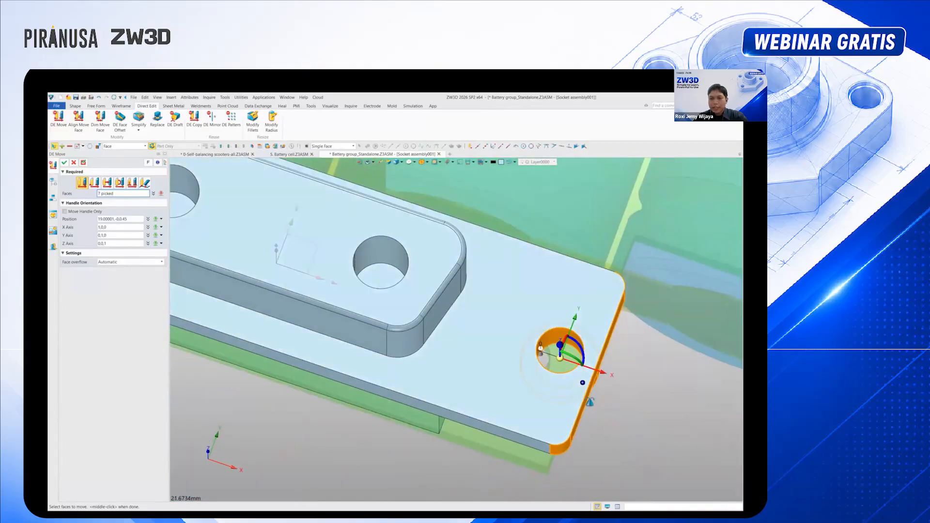
left_click_drag(593, 371, 572, 367)
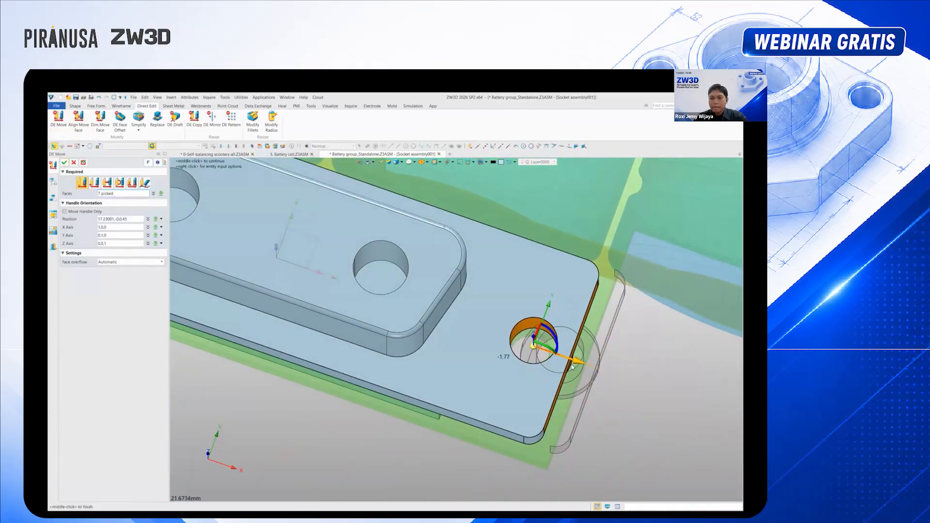
mouse_move(569, 367)
right_mouse_down()
mouse_move(573, 387)
mouse_move(568, 378)
right_mouse_up()
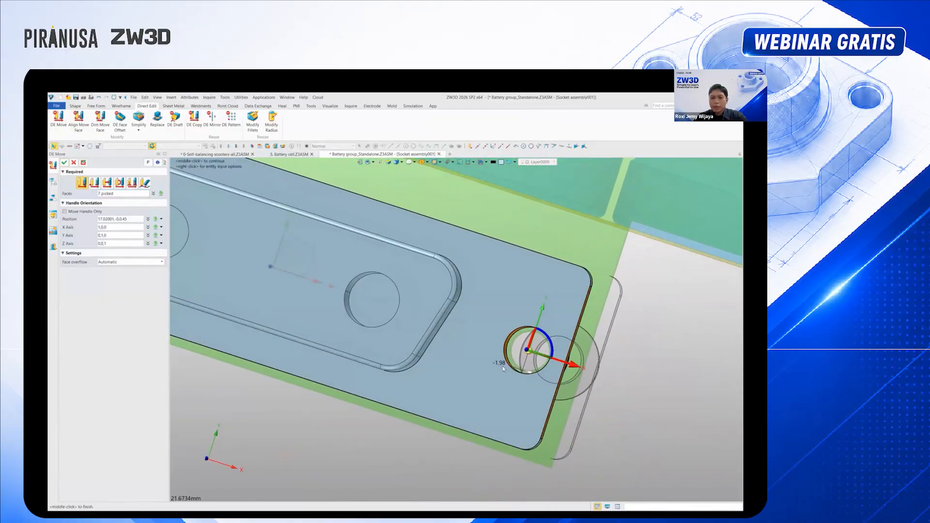
left_click(65, 163)
Try DE Move on the faces of the socket's raised block, stretching it upward along Z and shifting it along X
right_click_drag(489, 290, 517, 249)
scroll(511, 262, "down", 2)
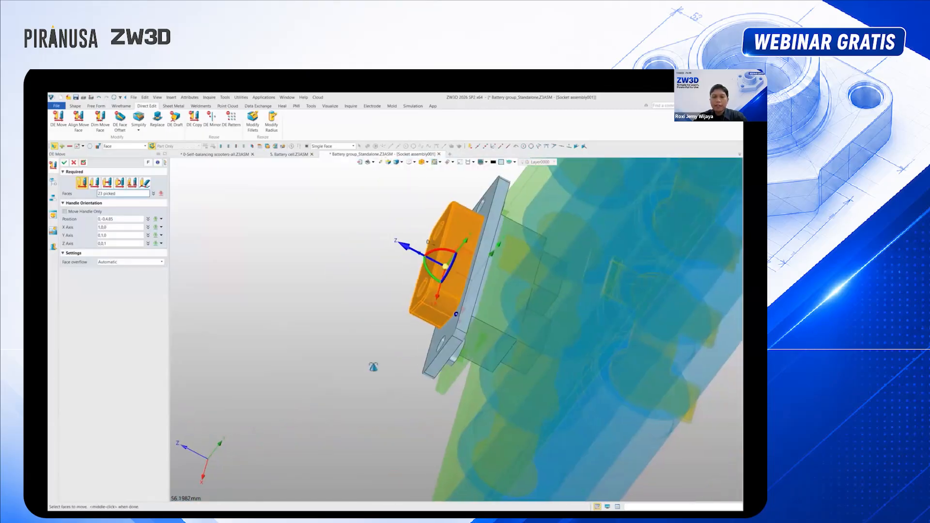
right_click_drag(370, 367, 363, 292)
left_click_drag(373, 258, 366, 195)
left_click_drag(415, 268, 493, 307)
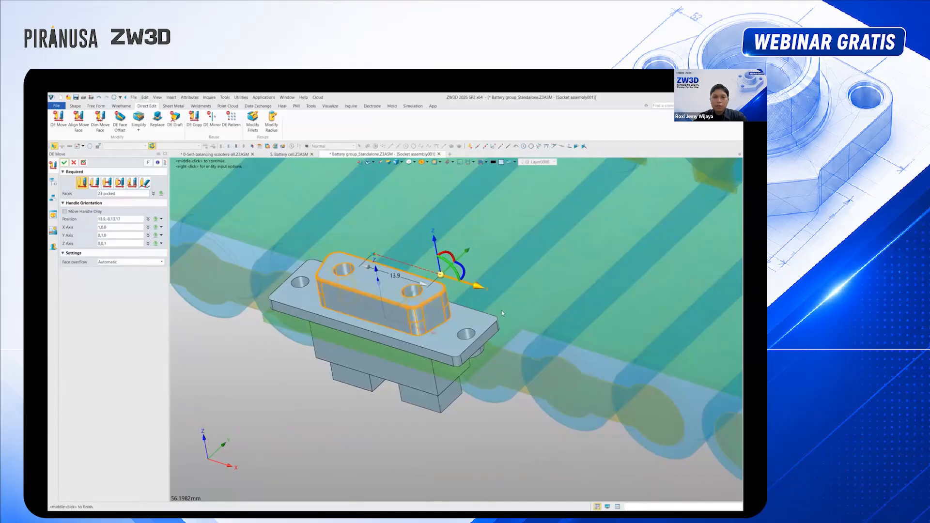
left_click_drag(549, 337, 577, 341)
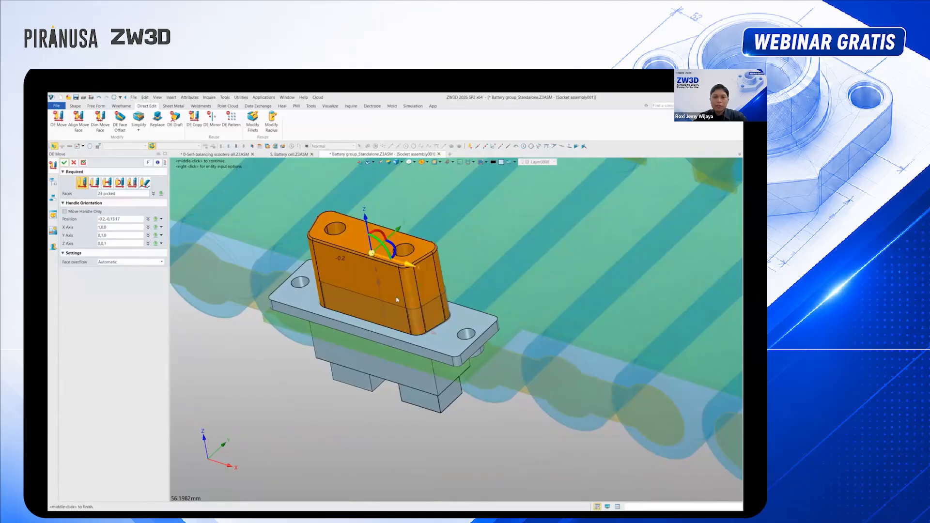
left_click_drag(382, 254, 426, 202)
left_click(74, 162)
scroll(383, 323, "down", 3)
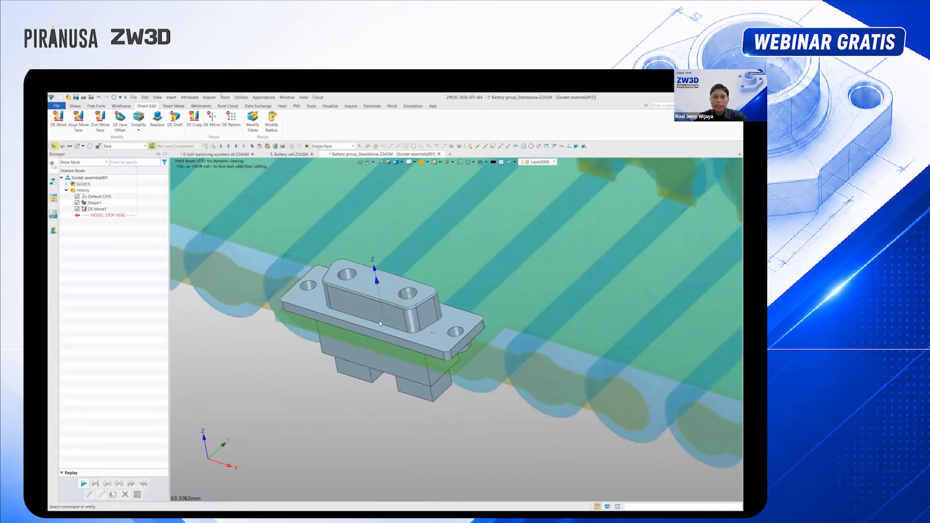
mouse_move(383, 322)
middle_mouse_down()
mouse_move(368, 310)
mouse_move(387, 319)
middle_mouse_up()
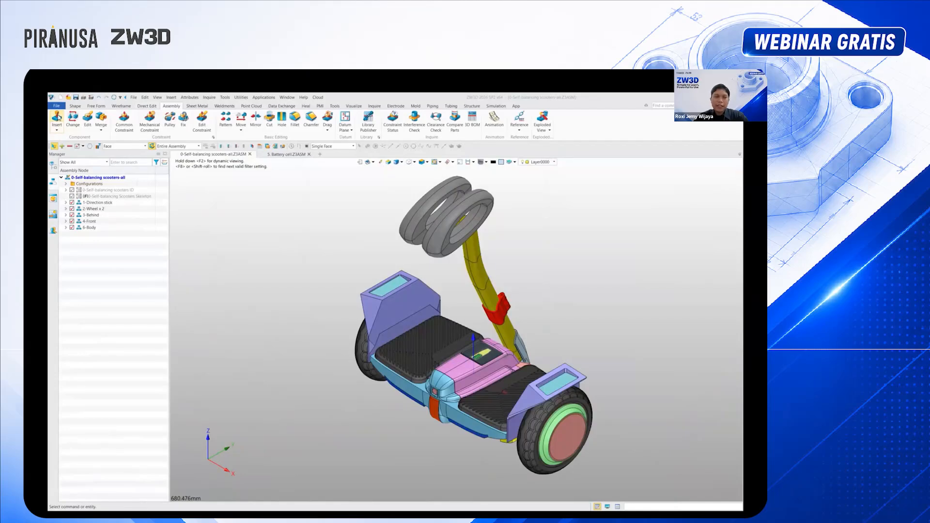
Insert the 5. Battery cell assembly at a free point beside the scooter, without adding constraints yet
left_click(57, 118)
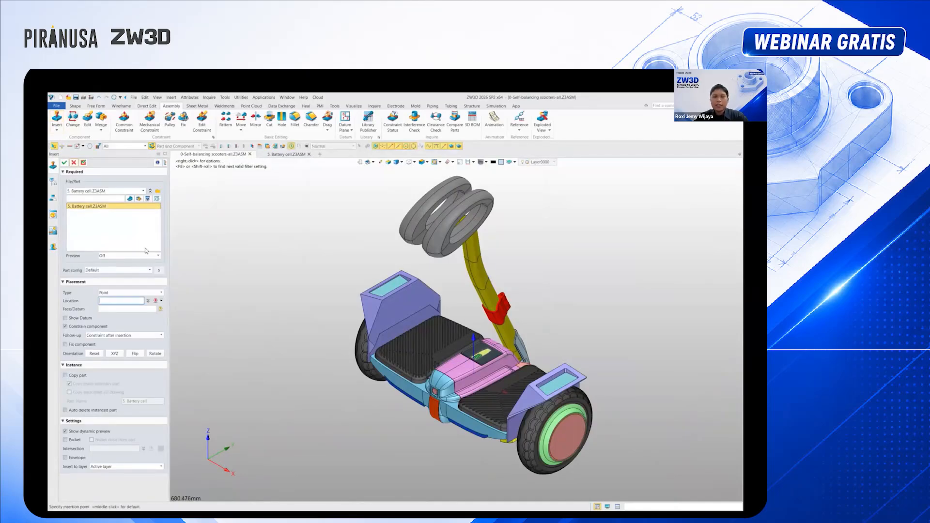
left_click(623, 302)
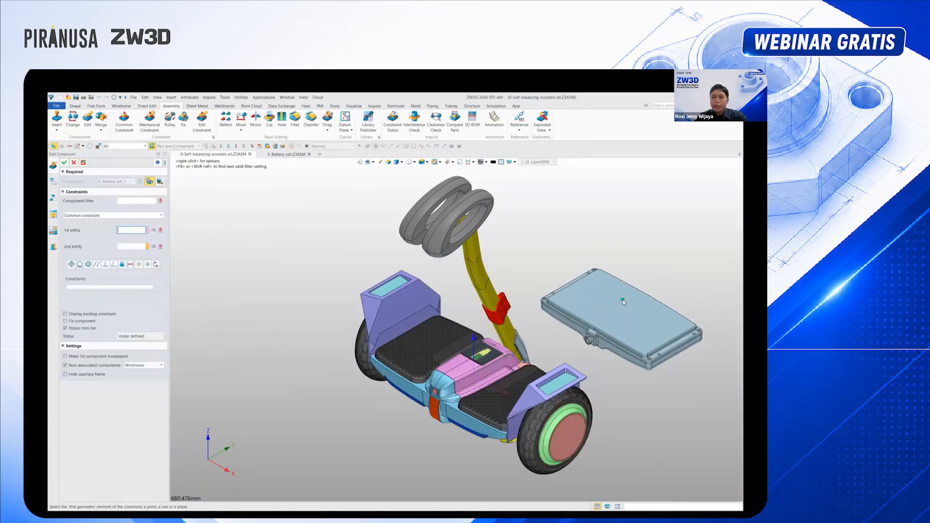
left_click(621, 301)
left_click(64, 163)
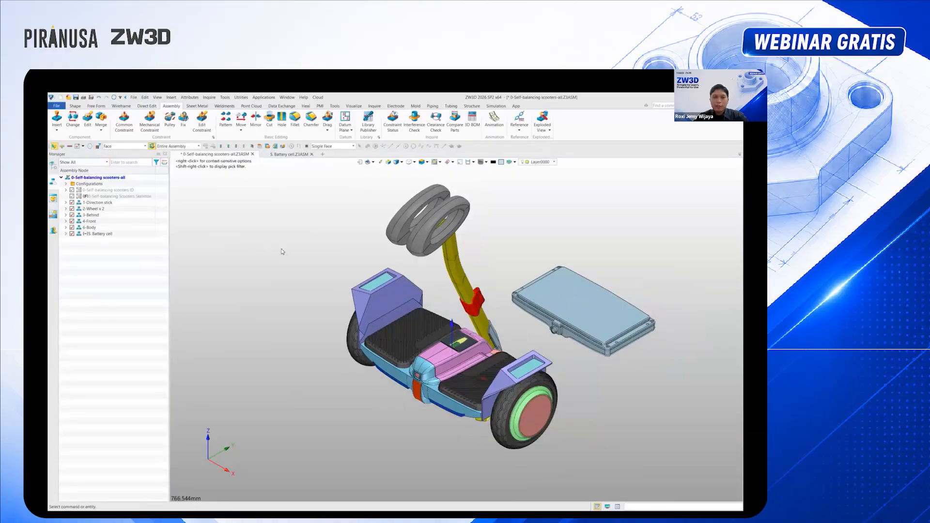
Constrain the battery cover's corner mounting-hole face to the matching boss on the body base cover with a distance offset of -0.1 mm
right_click_drag(452, 329, 343, 330)
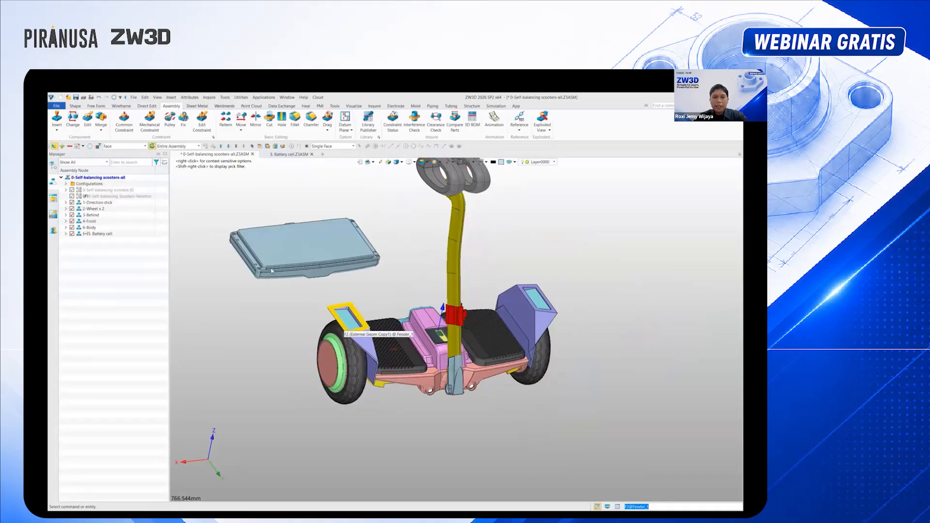
scroll(272, 271, "up", 10)
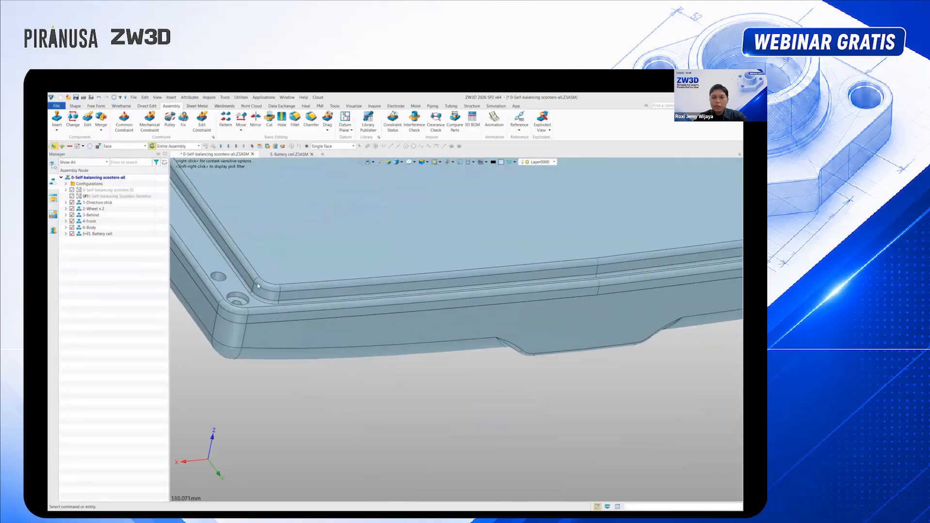
left_click(237, 297)
scroll(366, 307, "down", 6)
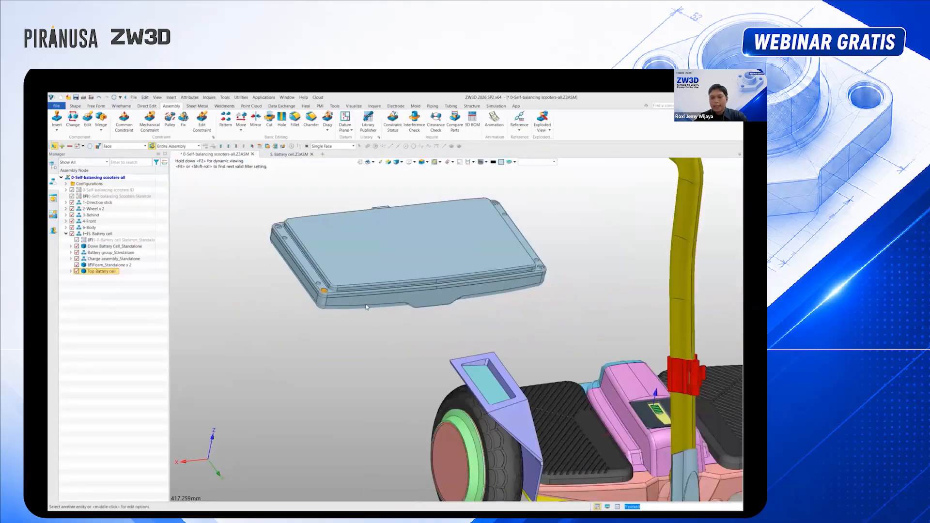
scroll(366, 307, "down", 3)
right_click_drag(449, 316, 464, 294)
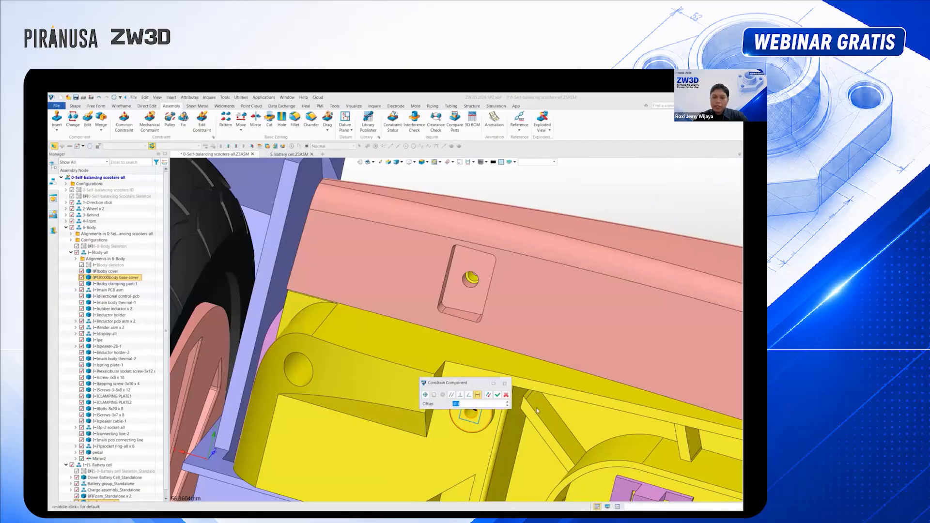
left_click(498, 396)
Constrain the battery cover's corner mounting hole concentric with the matching boss hole on the underside of the body
scroll(490, 358, "down", 5)
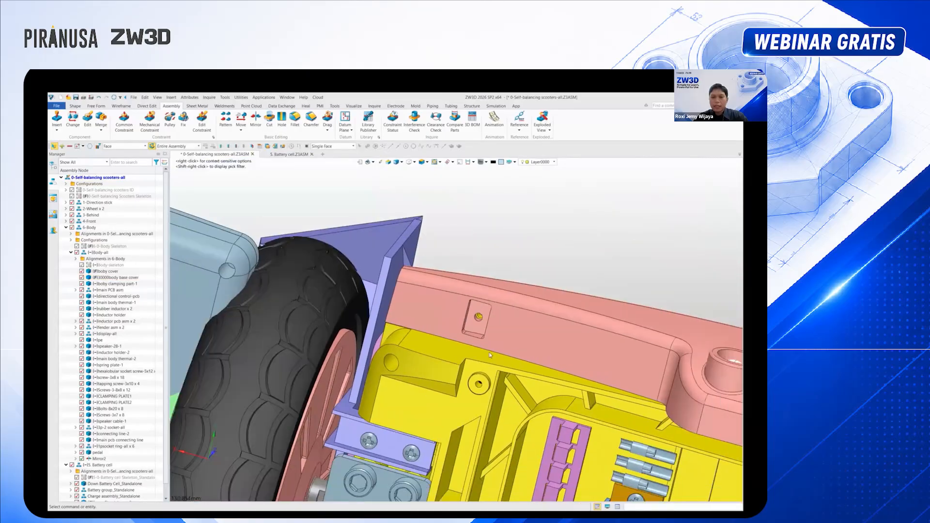
scroll(490, 355, "down", 5)
middle_click_drag(490, 355, 512, 426)
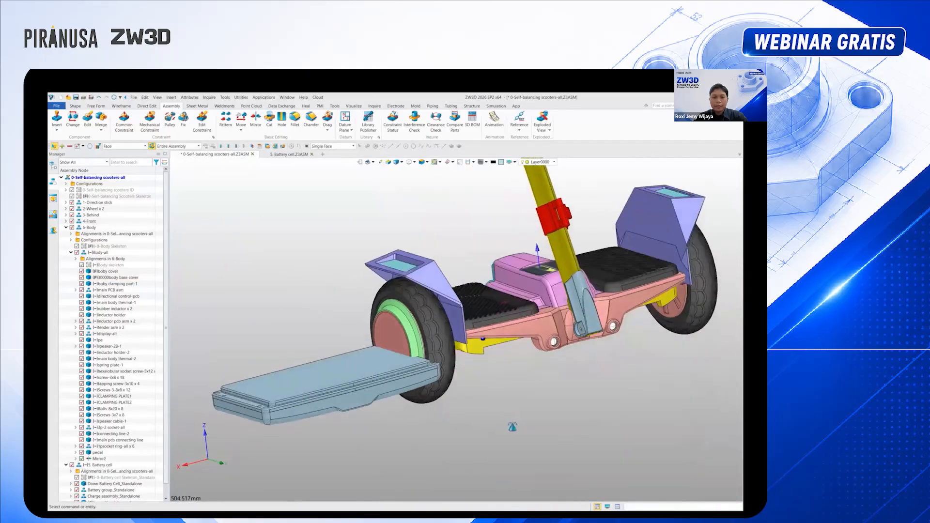
scroll(298, 439, "up", 5)
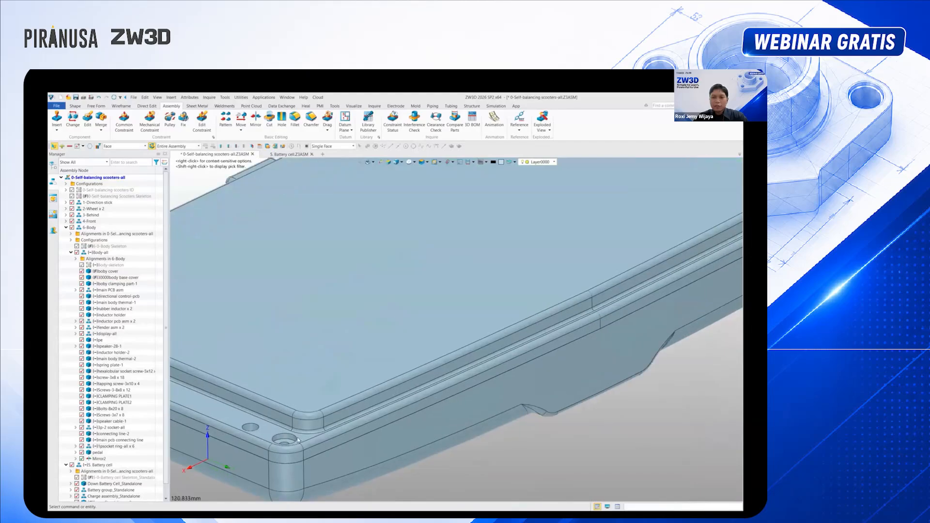
scroll(298, 440, "up", 2)
left_click(275, 441)
scroll(281, 427, "down", 1)
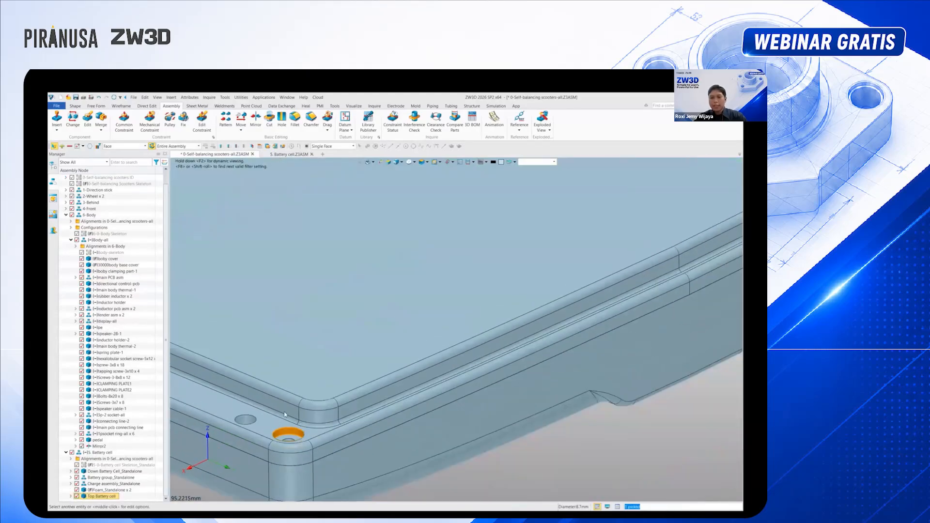
scroll(286, 414, "down", 5)
right_click_drag(340, 393, 511, 334)
scroll(514, 339, "up", 2)
key("ctrl+z")
scroll(562, 436, "down", 1)
right_click_drag(561, 448, 563, 408)
Constrain a second battery corner hole concentric with its mating body hole to fix the battery's rotation
scroll(563, 408, "up", 8)
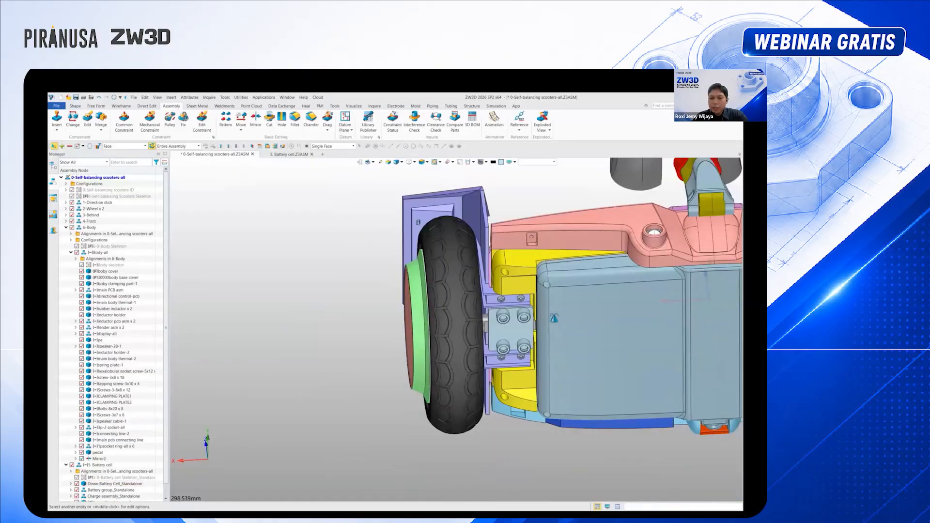
scroll(536, 355, "up", 3)
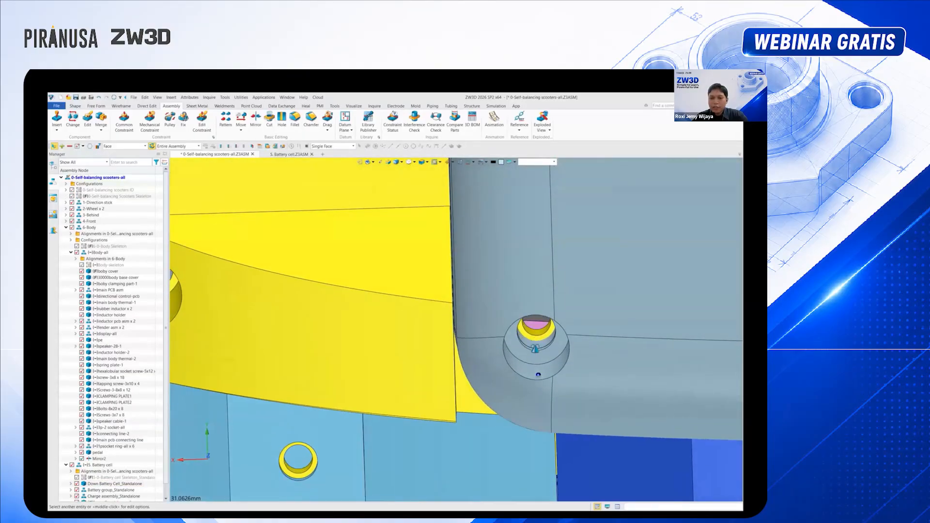
left_click(533, 308)
left_click(533, 306)
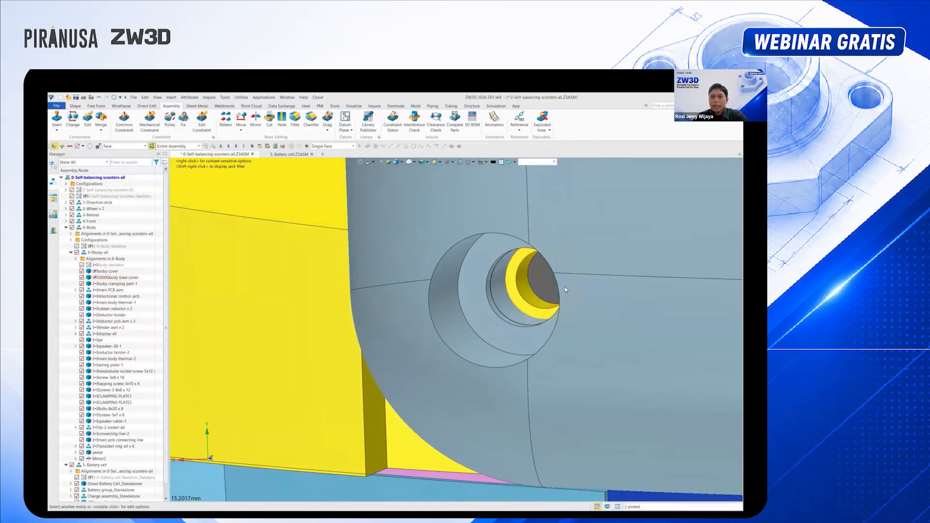
Run an interference check among all the scooter's components, ignoring components with open shapes
key("ctrl+a")
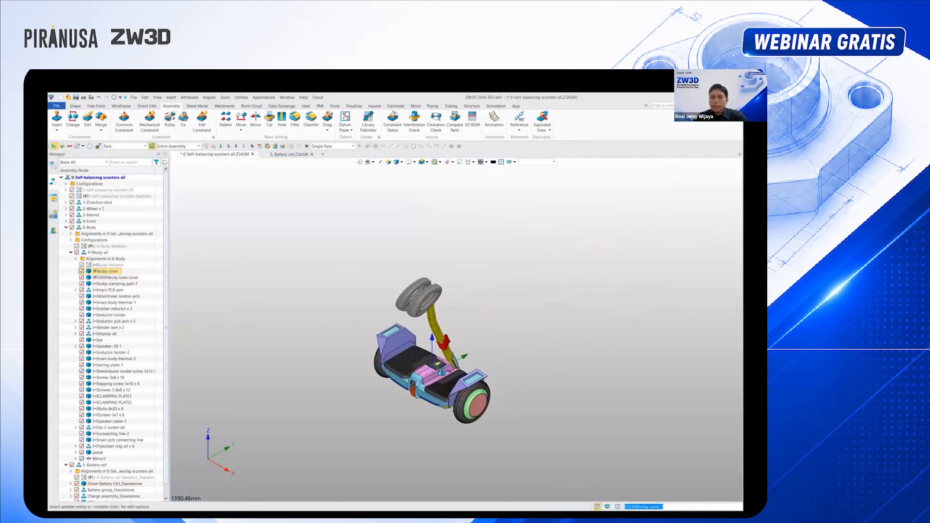
scroll(442, 338, "up", 4)
scroll(400, 279, "down", 1)
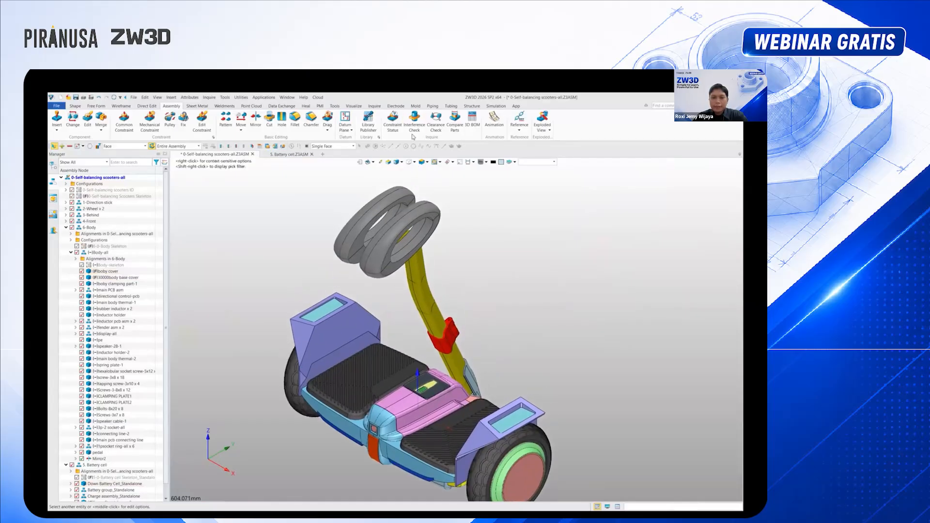
left_click(414, 121)
scroll(358, 248, "down", 1)
left_click_drag(279, 187, 633, 490)
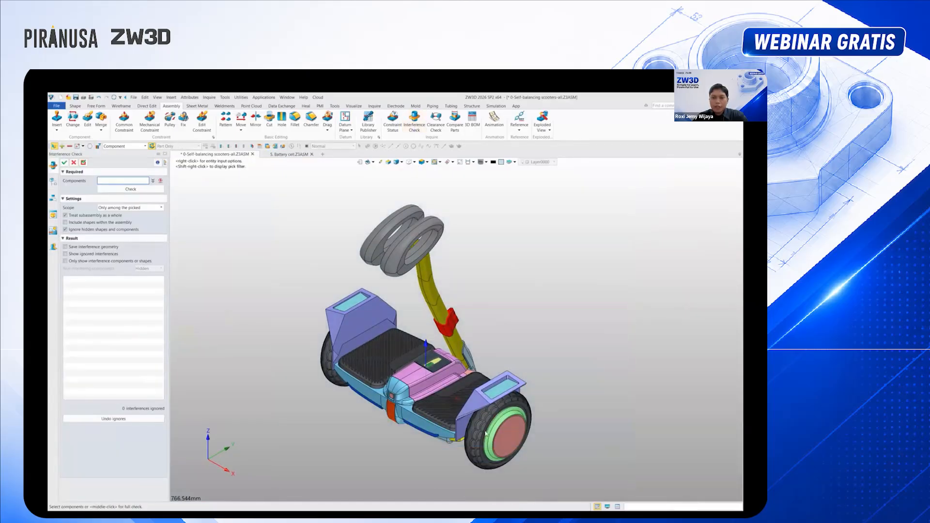
left_click(132, 189)
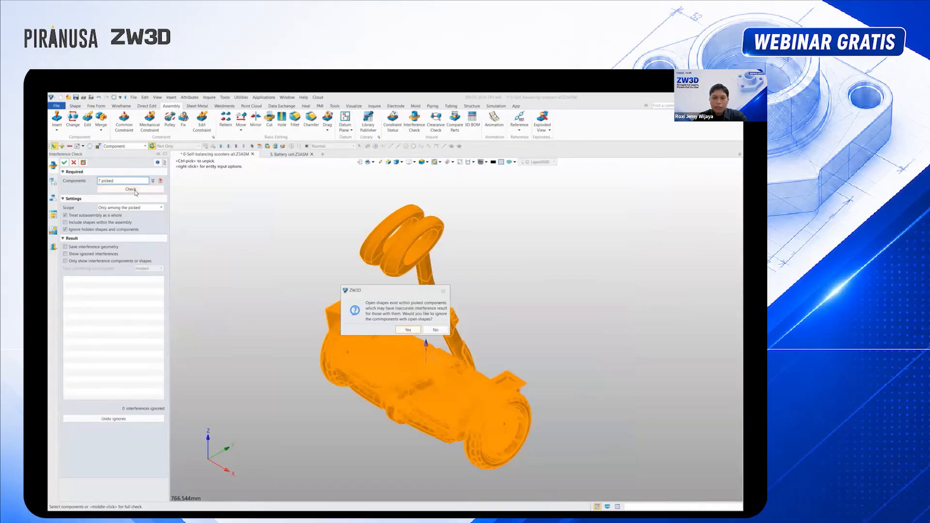
key("Return")
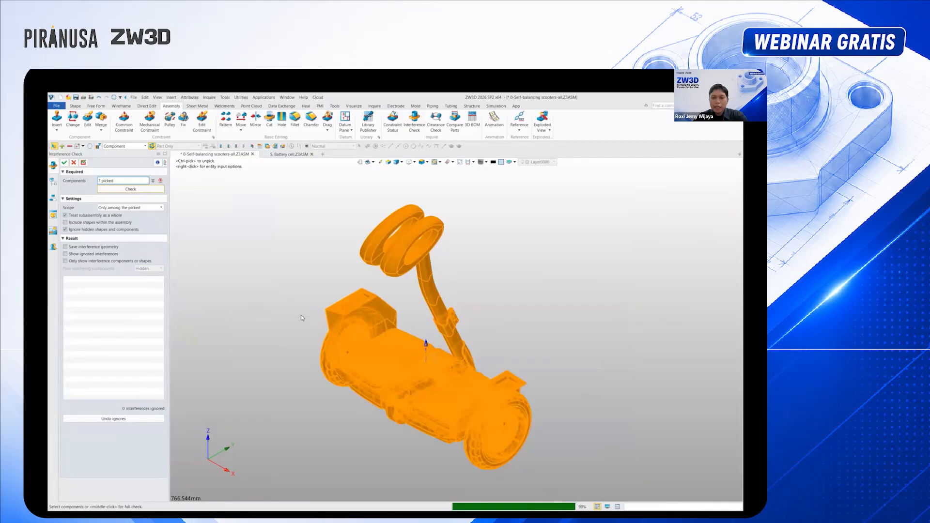
middle_click(301, 315)
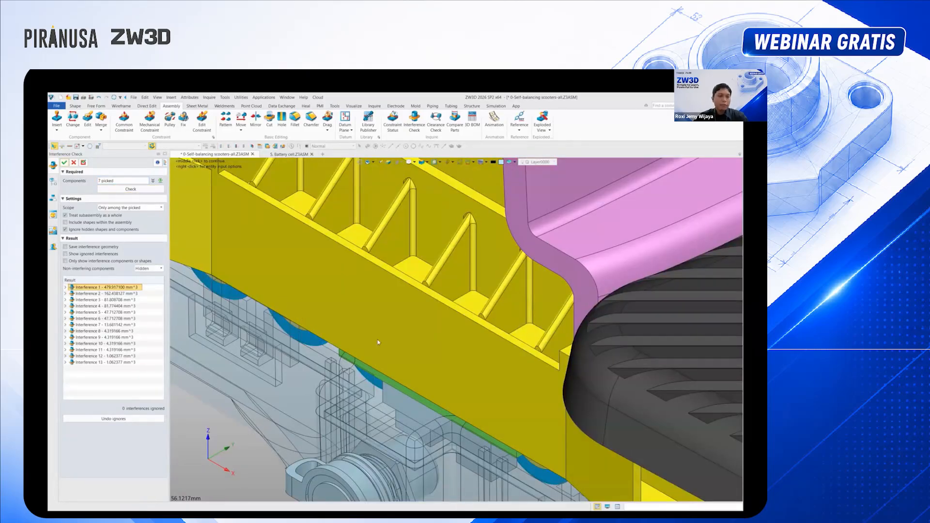
Examine the listed interferences around the socket, circuit board and mounting holes, then close the interference check
scroll(383, 343, "down", 5)
right_click_drag(395, 348, 393, 284)
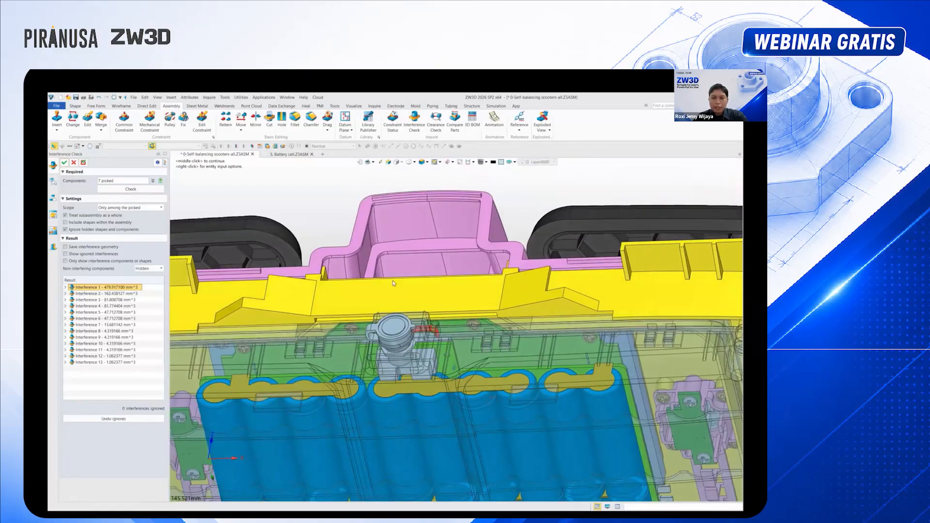
left_click(77, 294)
left_click(84, 306)
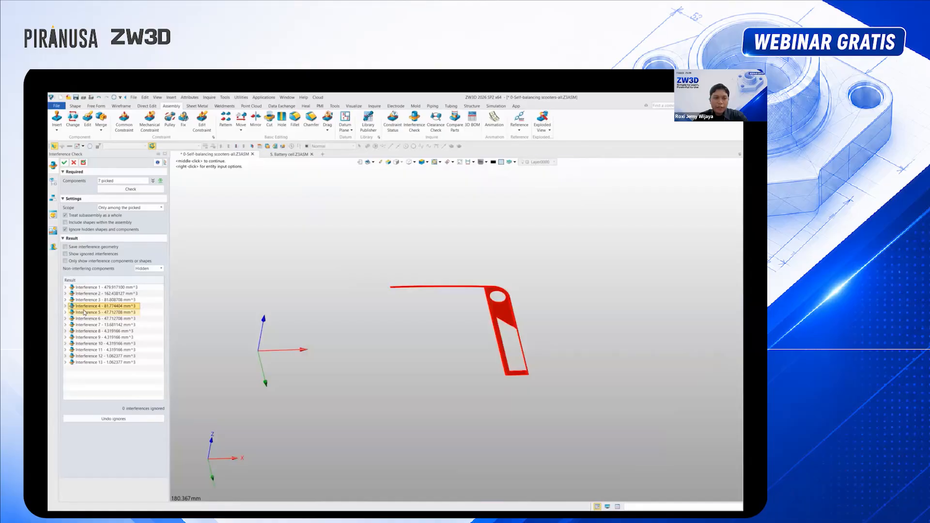
left_click(85, 312)
left_click(86, 318)
left_click(88, 326)
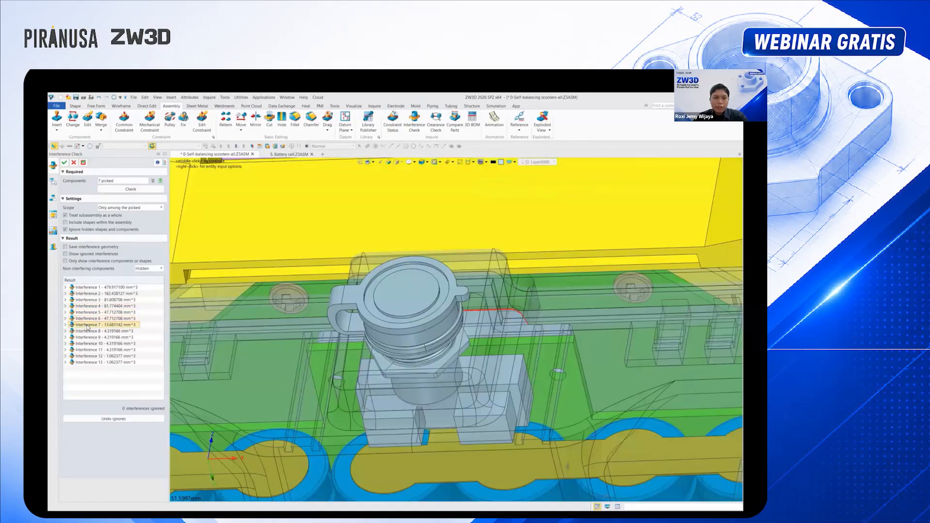
left_click(91, 338)
left_click(93, 349)
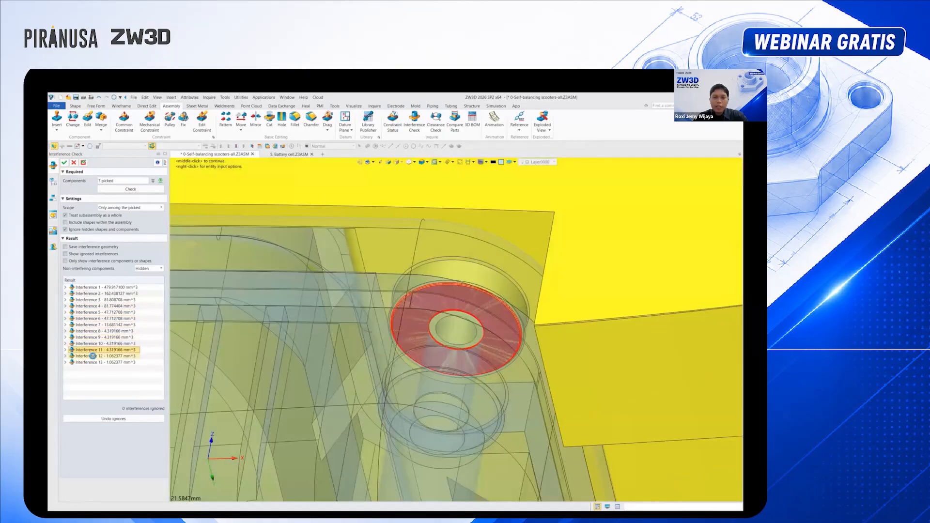
left_click(94, 356)
left_click(94, 362)
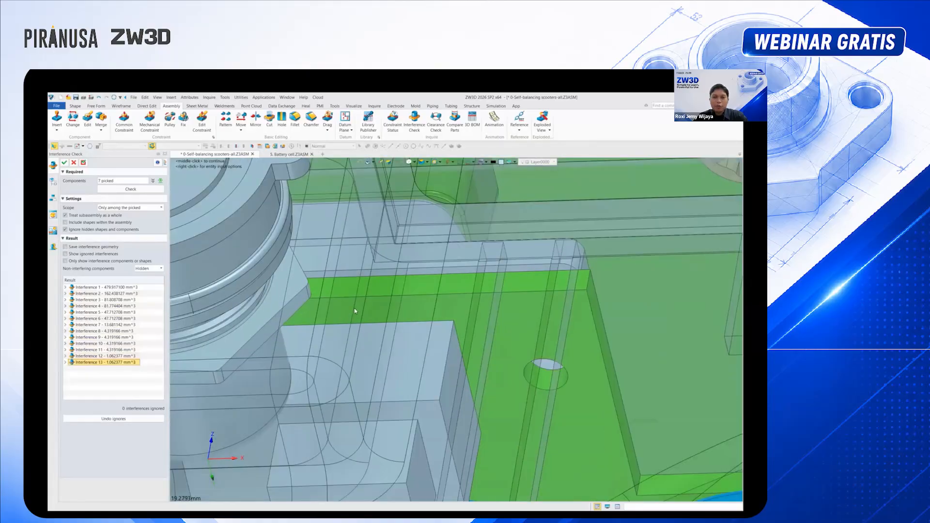
key("ctrl+a")
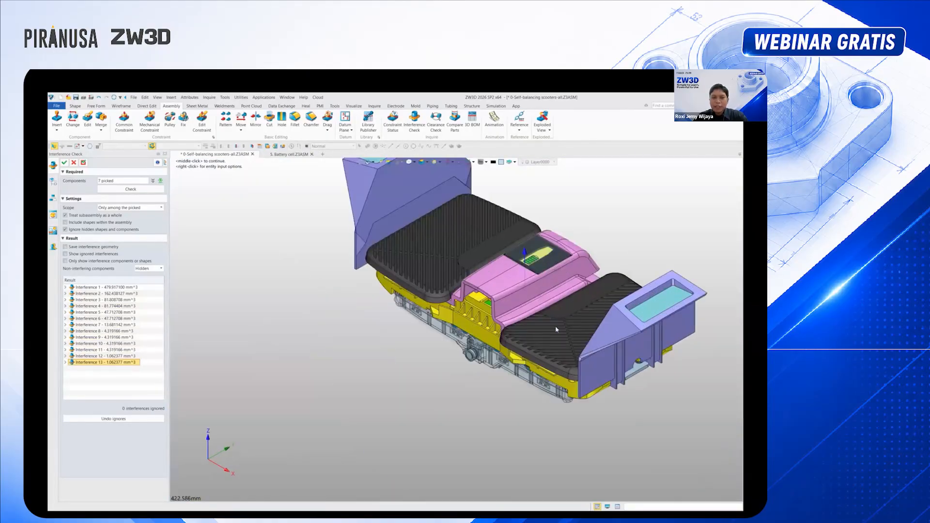
left_click(73, 164)
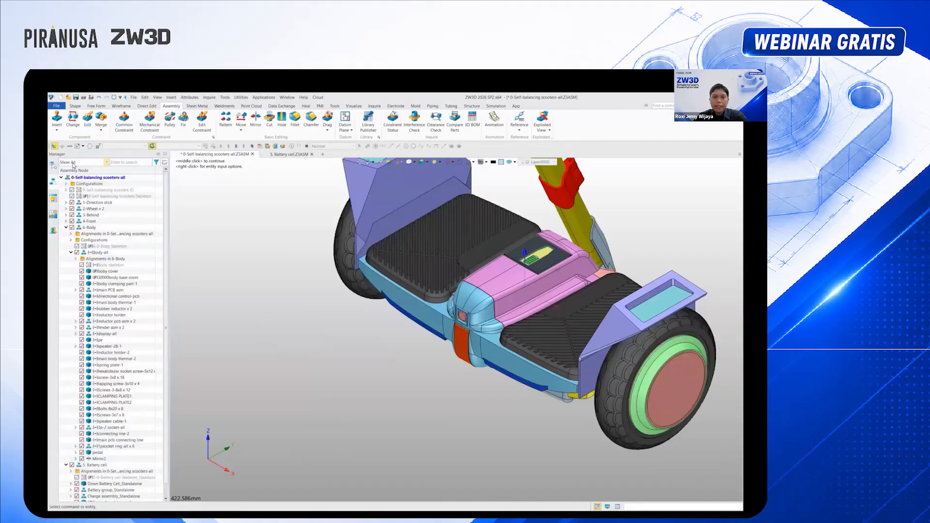
Set the offset of the distance constraint between the battery cell and the body to 0.1 mm
left_click(66, 227)
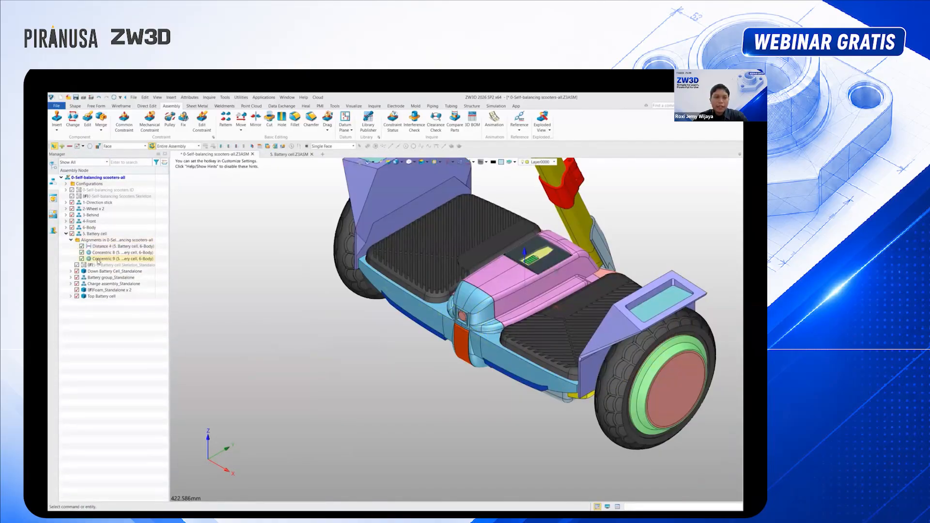
double_click(102, 246)
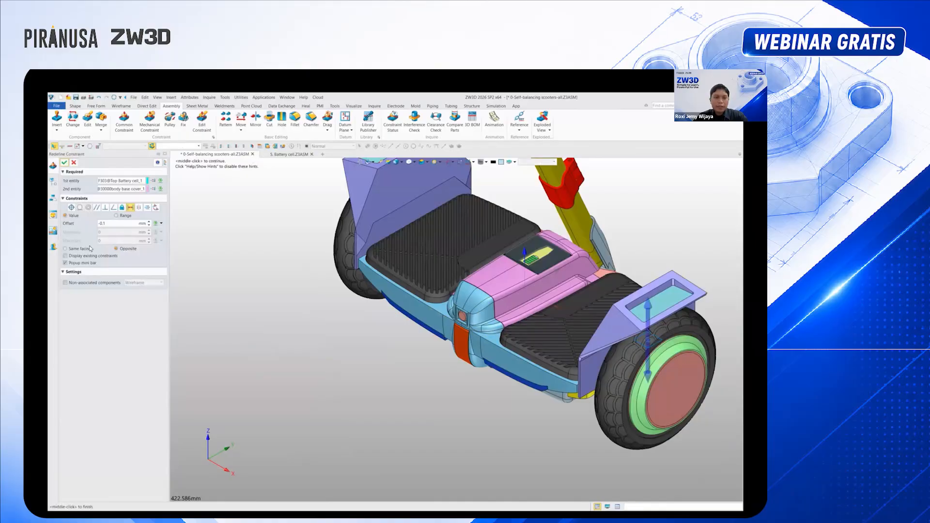
middle_click_drag(627, 373, 377, 271)
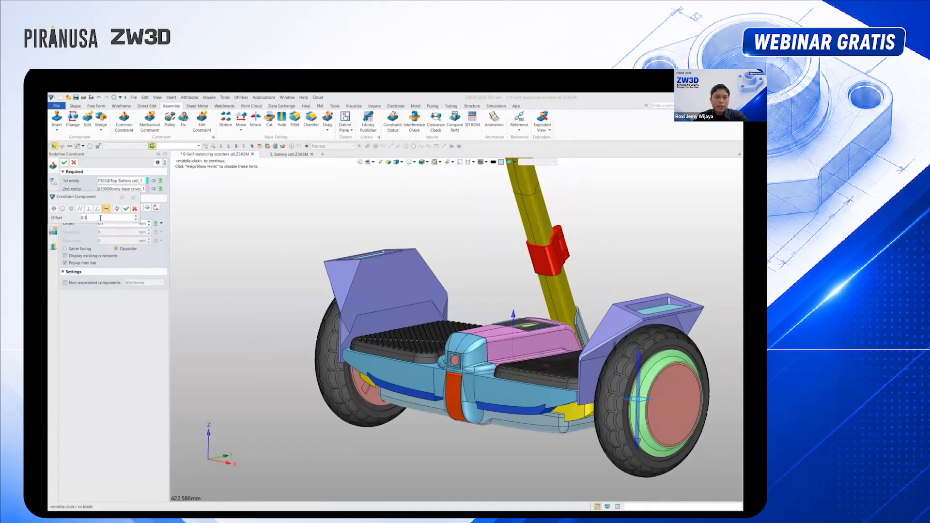
left_click(124, 211)
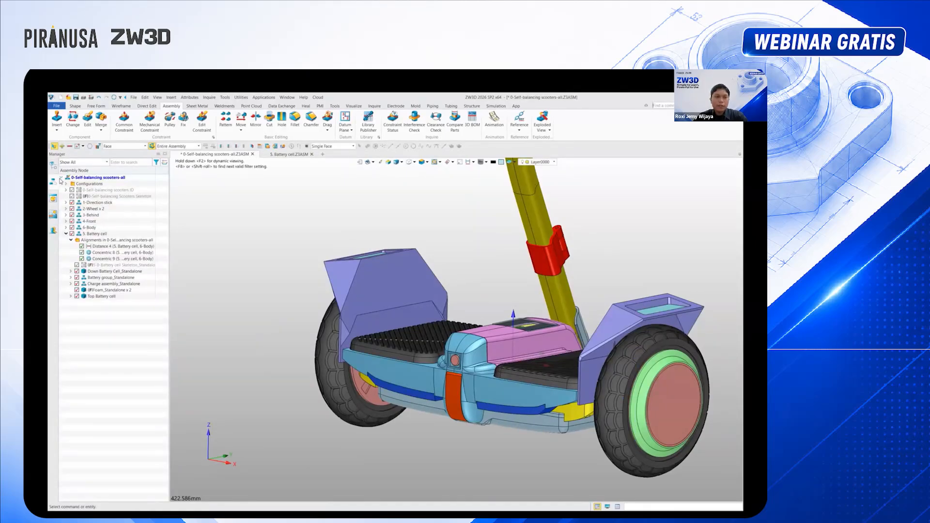
Isolate the 6-Body component with Show Only, hiding all other components and keeping that display state
middle_click_drag(405, 368, 375, 331)
scroll(567, 412, "up", 2)
scroll(568, 413, "up", 5)
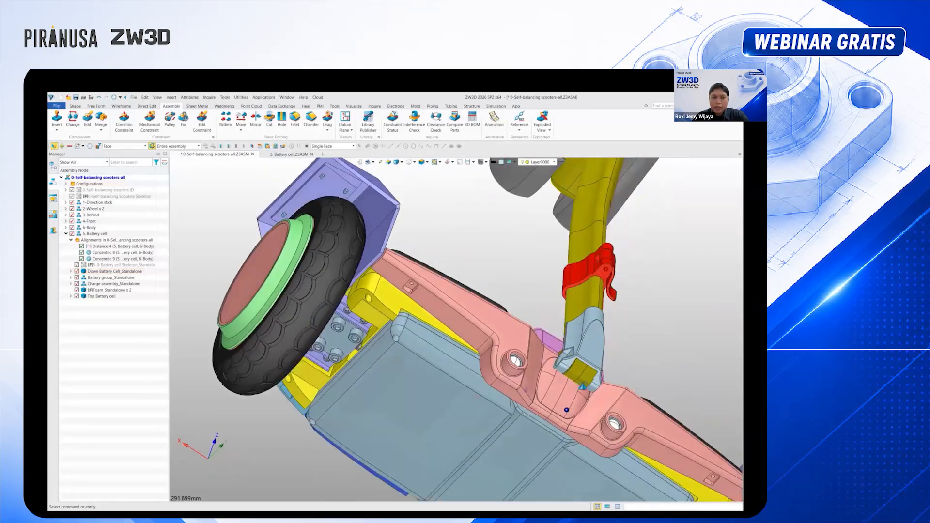
middle_click_drag(567, 409, 567, 382)
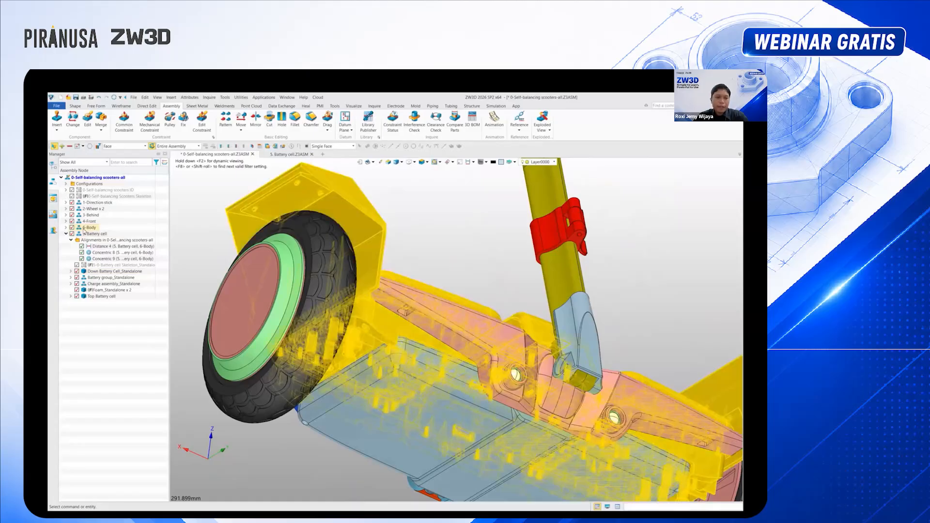
left_click(86, 228)
right_click(86, 227)
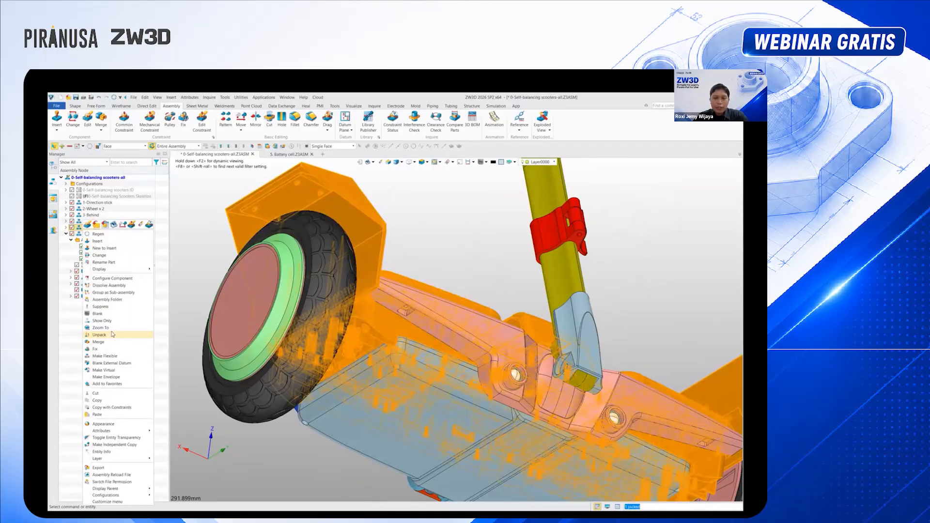
left_click(101, 321)
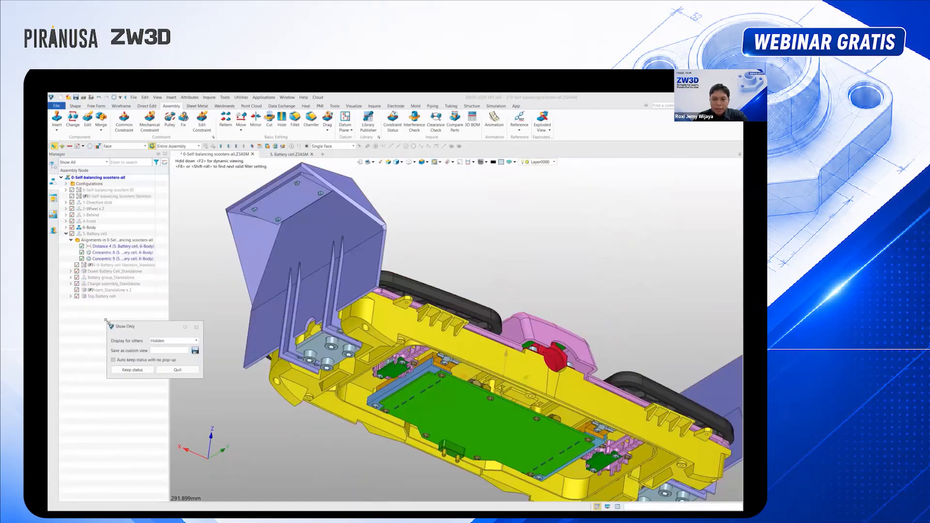
left_click(148, 371)
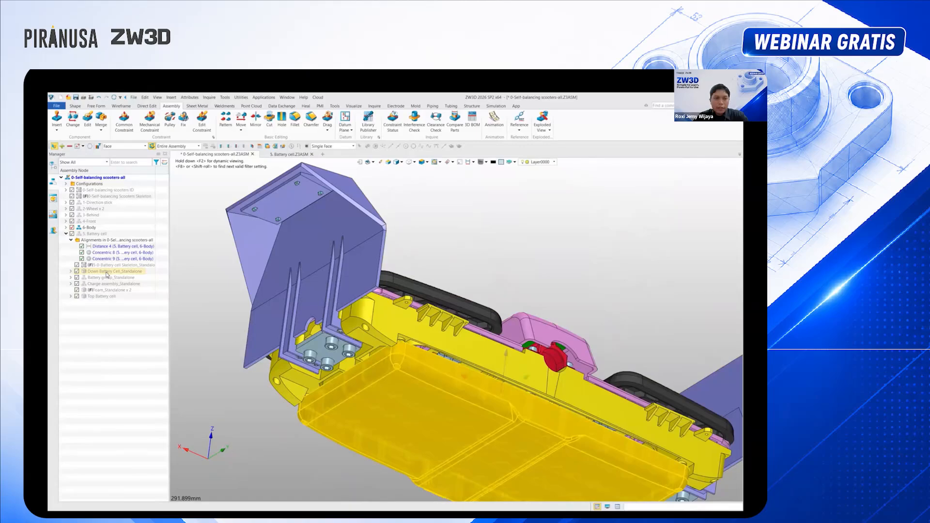
Unhide the Top Battery cell so it is displayed together with the body
left_click(104, 295)
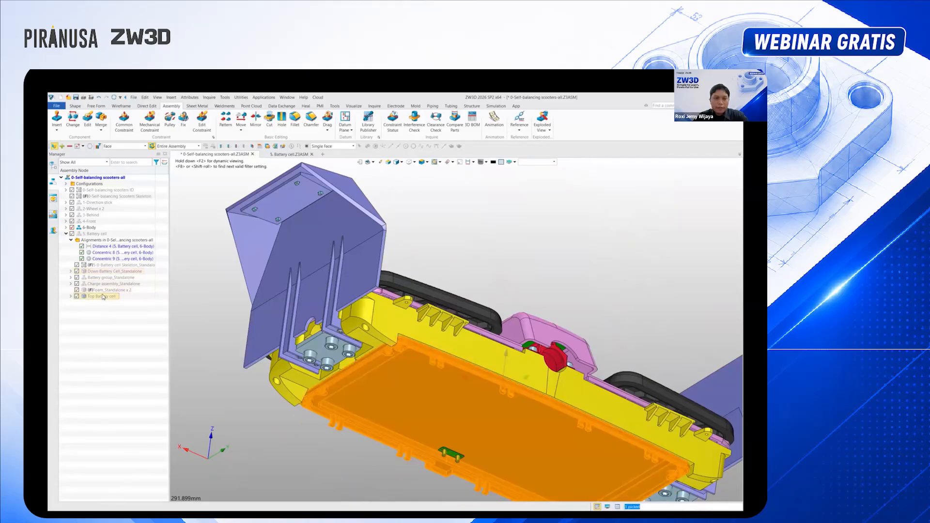
right_click(105, 296)
left_click(120, 343)
Inspect the circuit board and pins passing through the Top Battery cell, and open that part for in-context editing
middle_click_drag(388, 334, 414, 391)
scroll(324, 389, "up", 4)
scroll(319, 378, "down", 5)
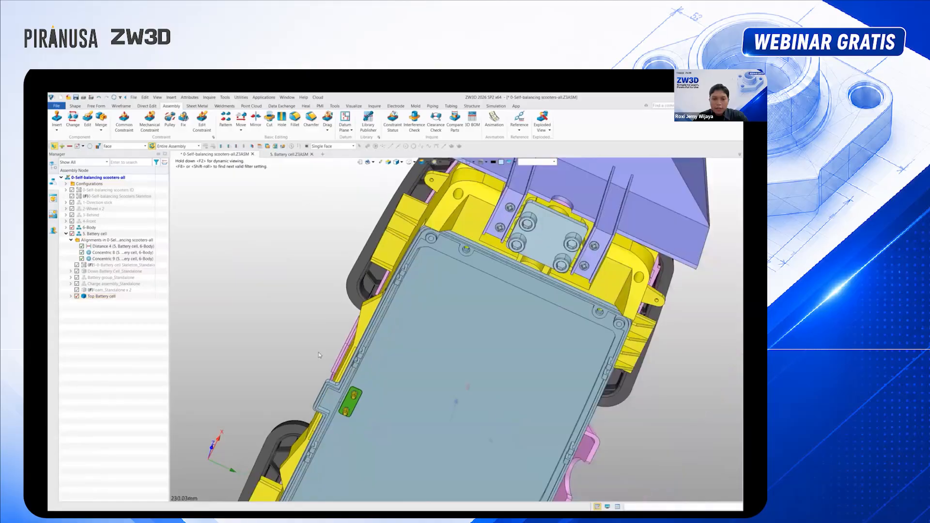
middle_click_drag(321, 354, 341, 417)
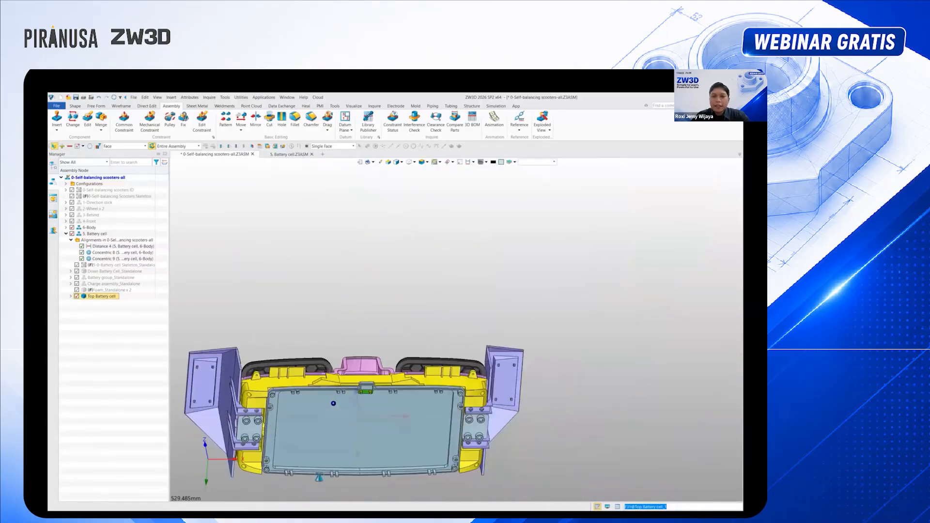
scroll(349, 406, "up", 9)
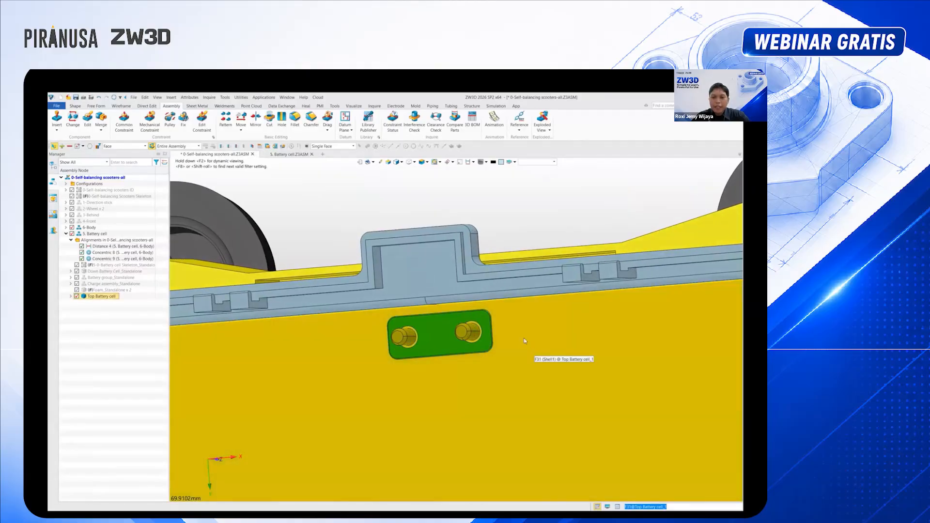
left_click(520, 336)
scroll(518, 338, "down", 2)
middle_click_drag(517, 338, 503, 385)
middle_click_drag(517, 359, 506, 301)
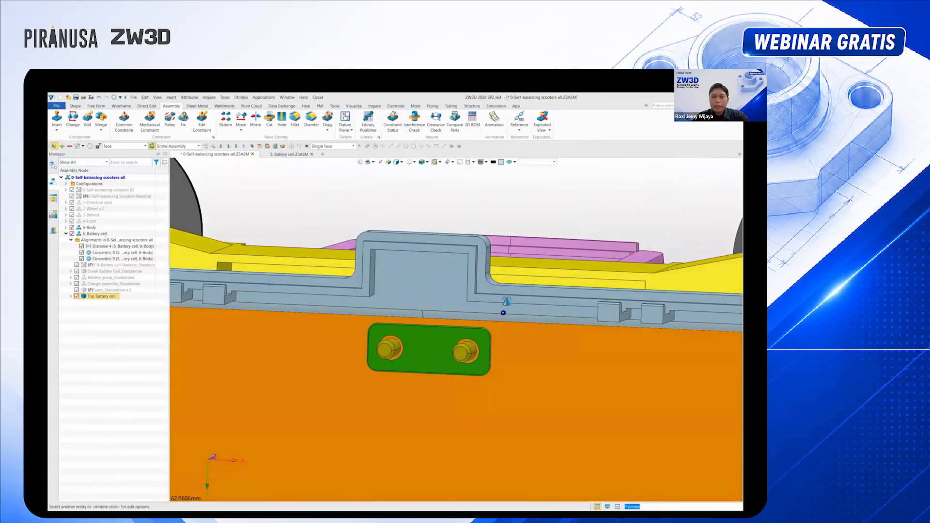
double_click(89, 297)
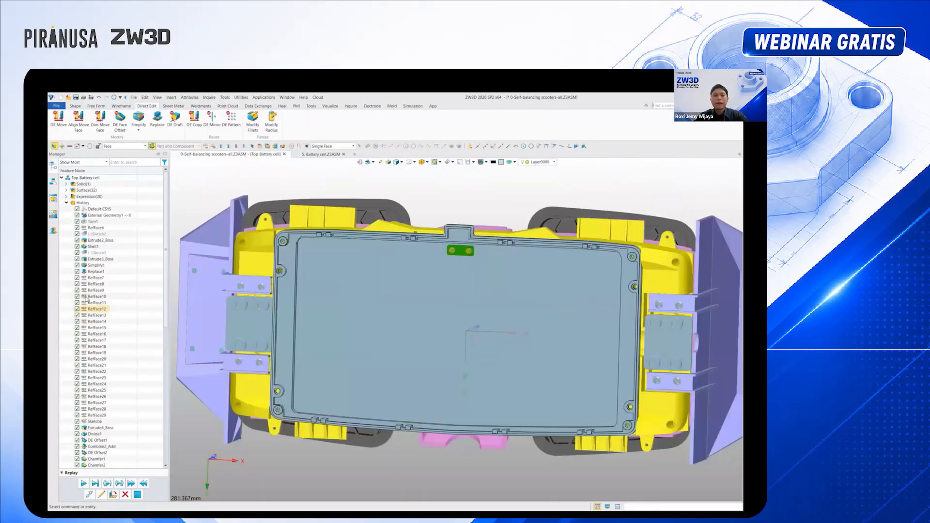
Reference the connector board and its two pins into the Top Battery cell as external shapes with Associative copy enabled
scroll(460, 247, "up", 5)
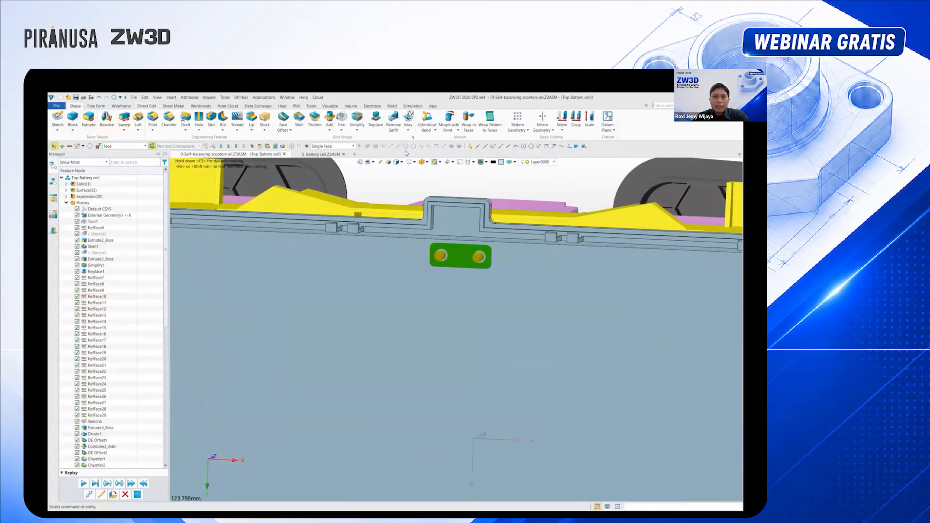
left_click(262, 107)
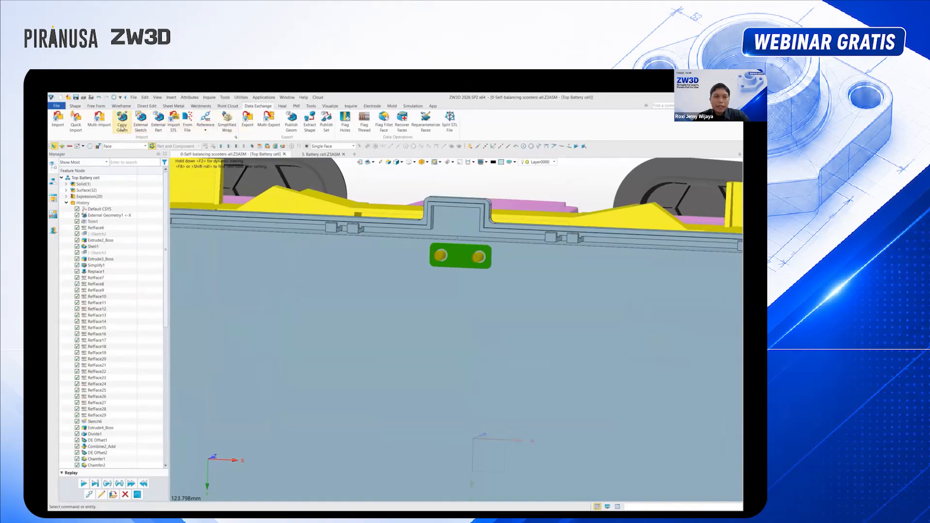
left_click(205, 126)
left_click(138, 183)
scroll(493, 247, "up", 3)
left_click(438, 263)
left_click(437, 263)
left_click(405, 261)
left_click(469, 262)
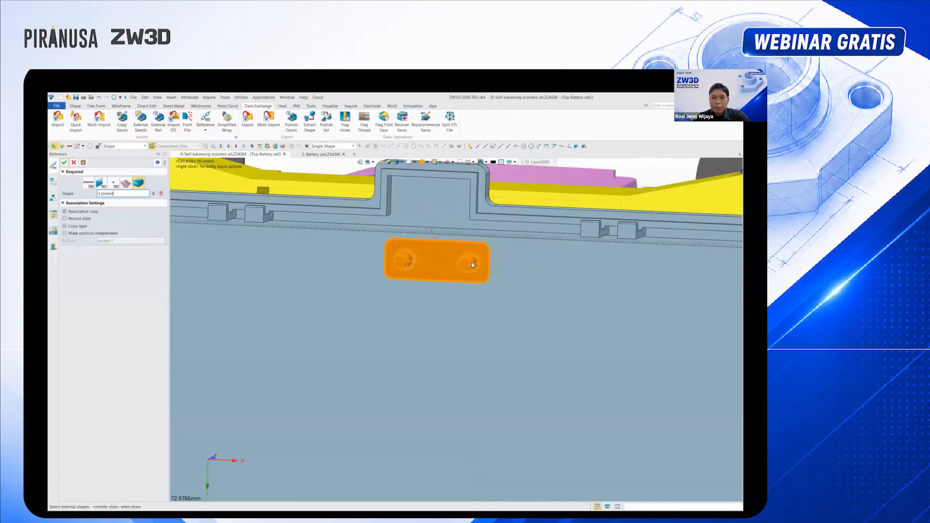
left_click(64, 162)
Subtract the referenced connector shapes from the Top Battery cell solid with the Remove operation
scroll(436, 247, "down", 2)
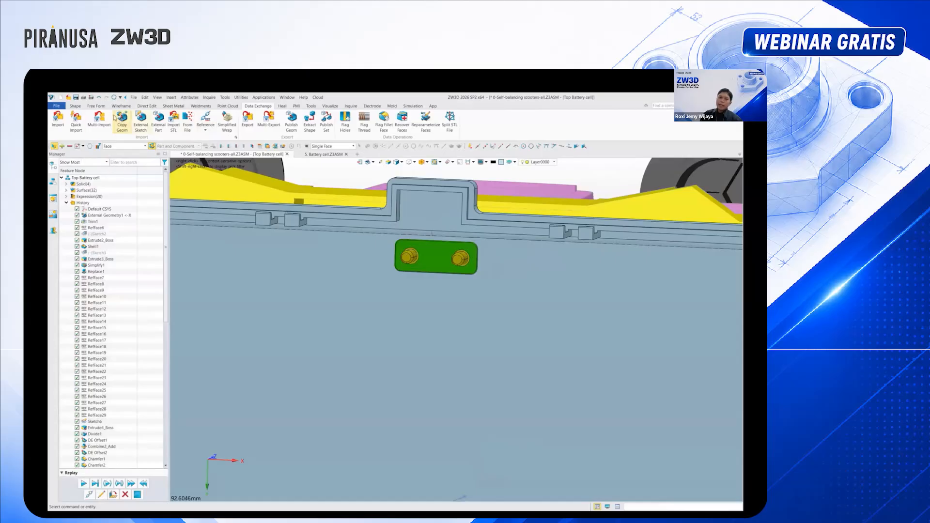
left_click(75, 105)
left_click(330, 129)
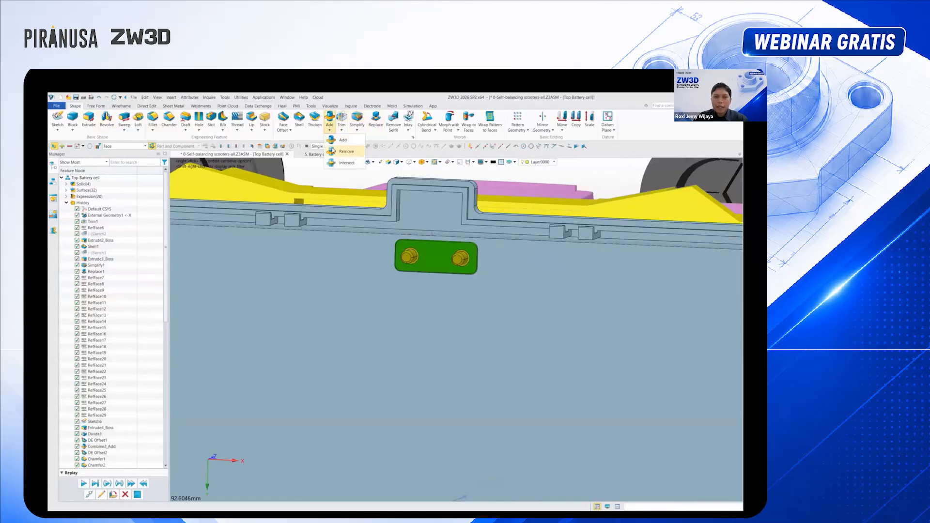
left_click(339, 149)
scroll(543, 329, "up", 2)
left_click(542, 329)
middle_click(541, 327)
left_click(398, 275)
left_click(479, 277)
left_click(65, 162)
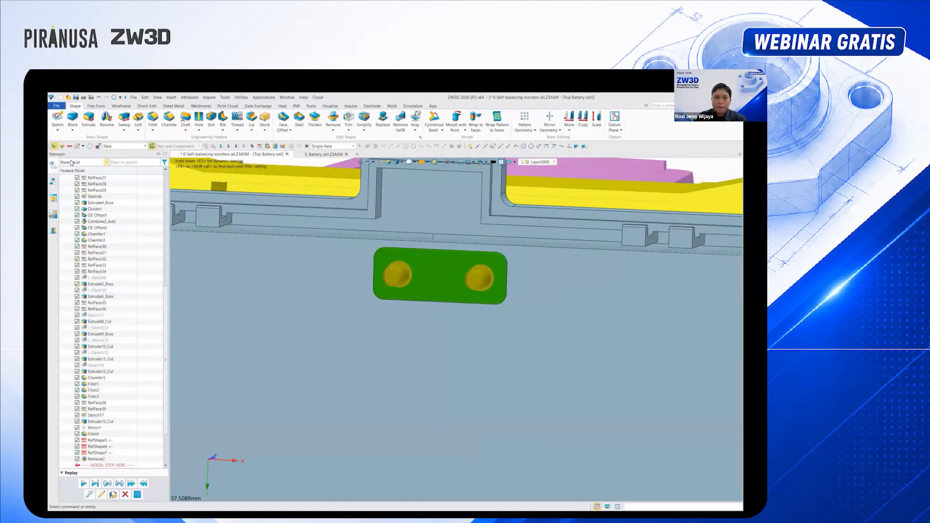
Hide the surrounding assembly components so that only the Top Battery cell is displayed
right_click_drag(373, 289, 376, 328)
scroll(376, 328, "down", 3)
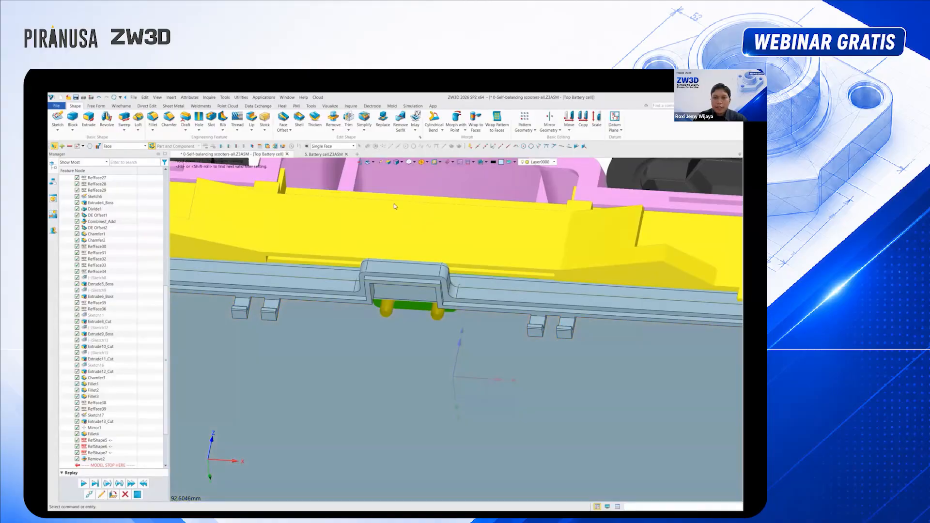
right_click(431, 348)
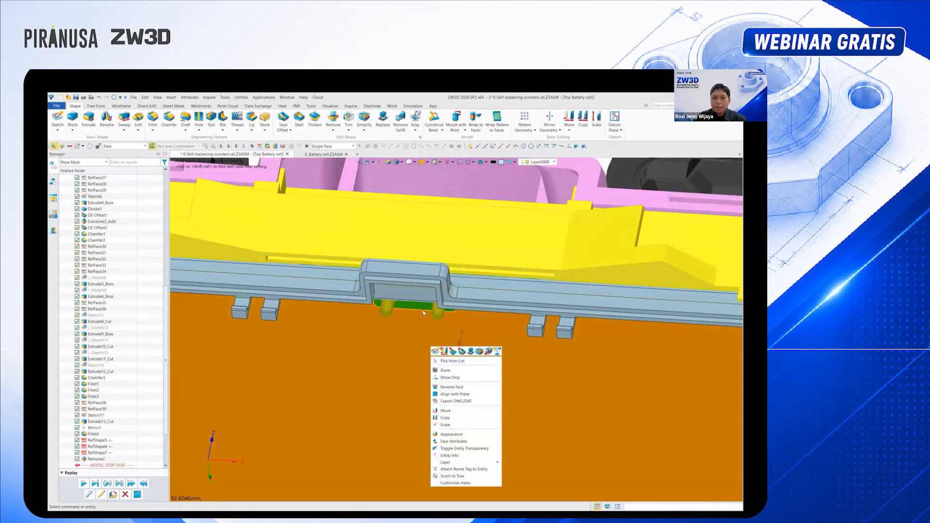
left_click(423, 261)
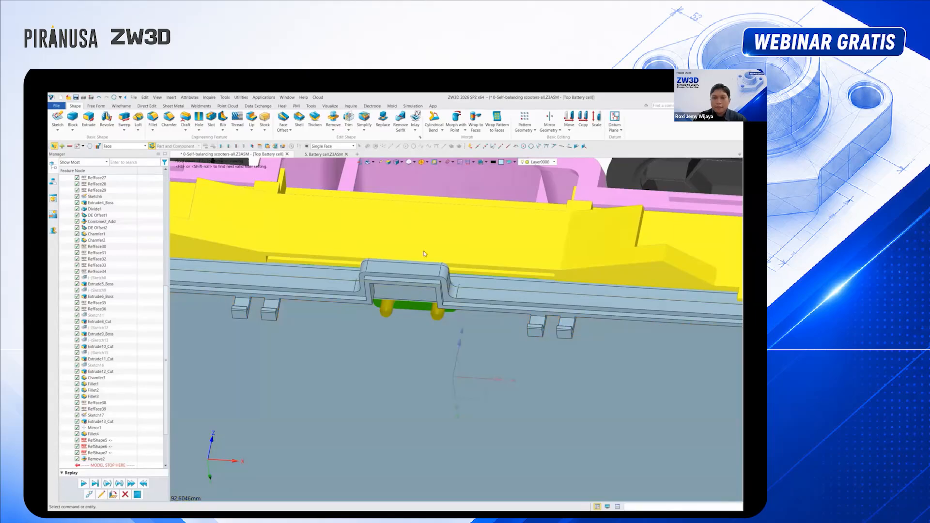
left_click(462, 161)
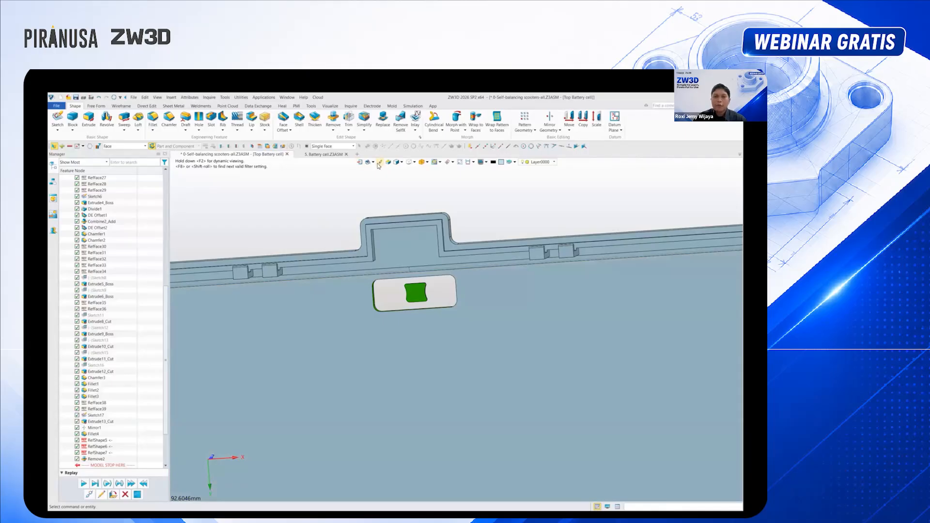
Erase the two leftover solid fragments in the middle of the new connector cutout
left_click(379, 165)
left_click(416, 293)
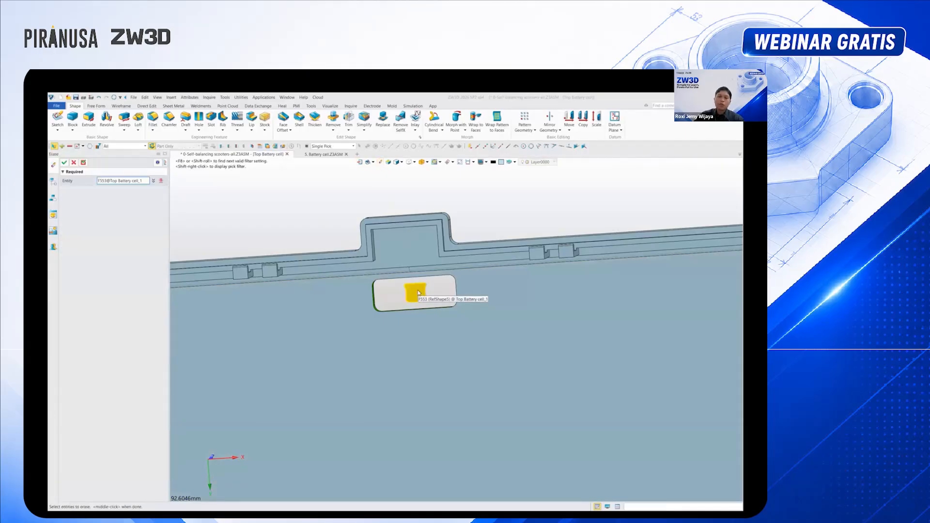
left_click(64, 163)
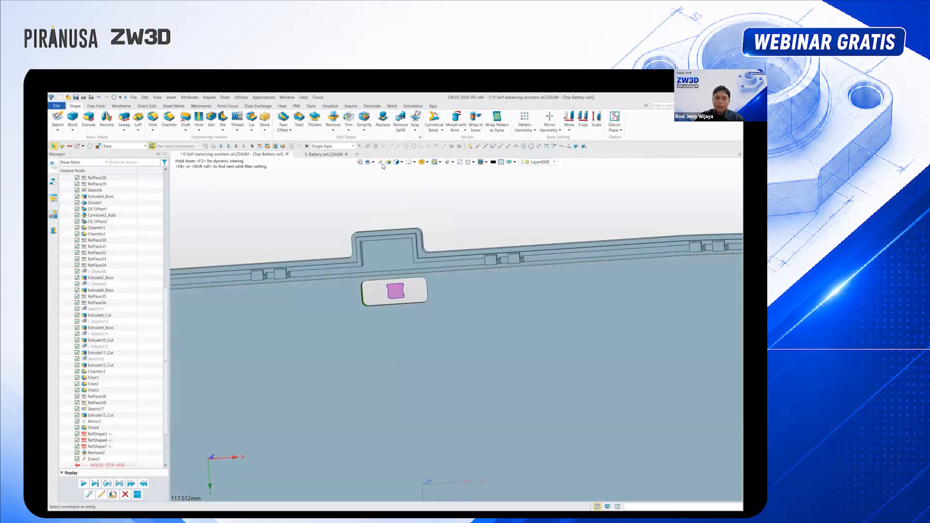
left_click(381, 163)
scroll(412, 297, "up", 3)
left_click_drag(418, 298, 422, 303)
left_click(64, 162)
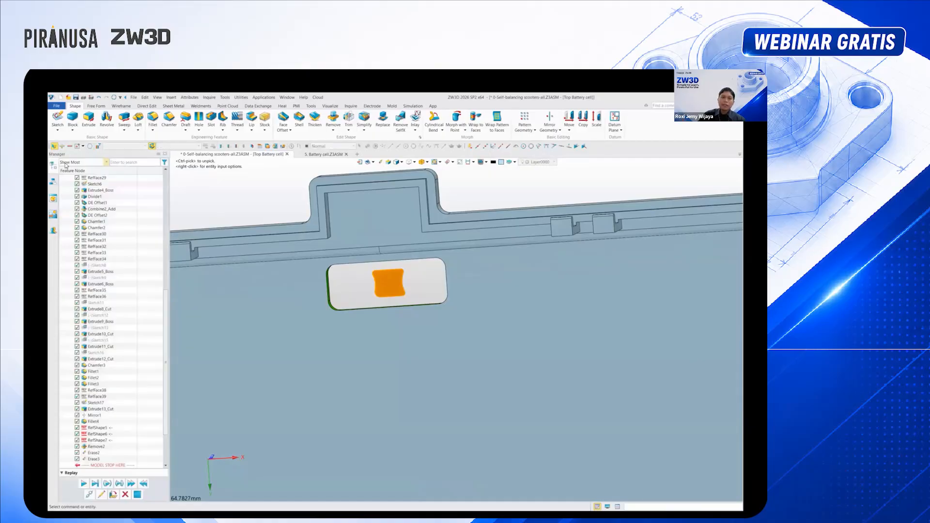
Exit the part edit, return to the top-level scooter assembly and show the surrounding components again
scroll(349, 320, "down", 2)
left_click(360, 163)
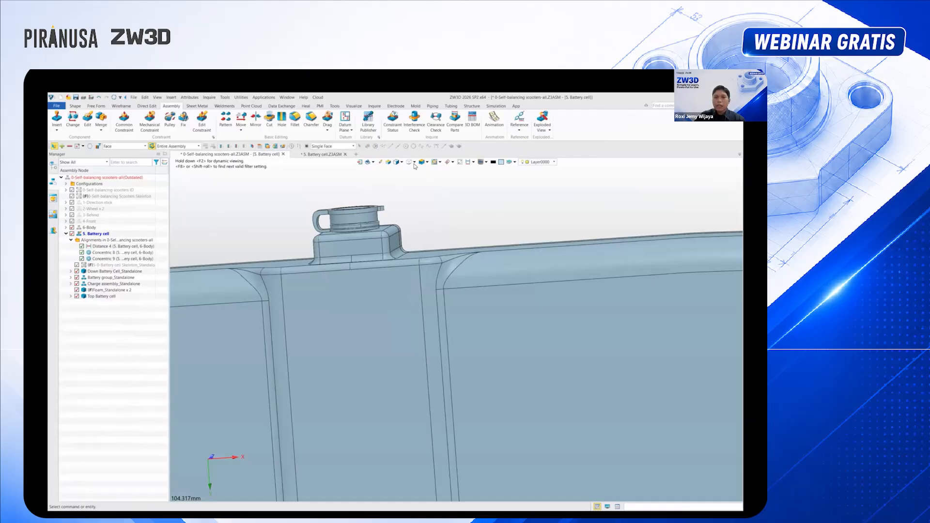
left_click(458, 162)
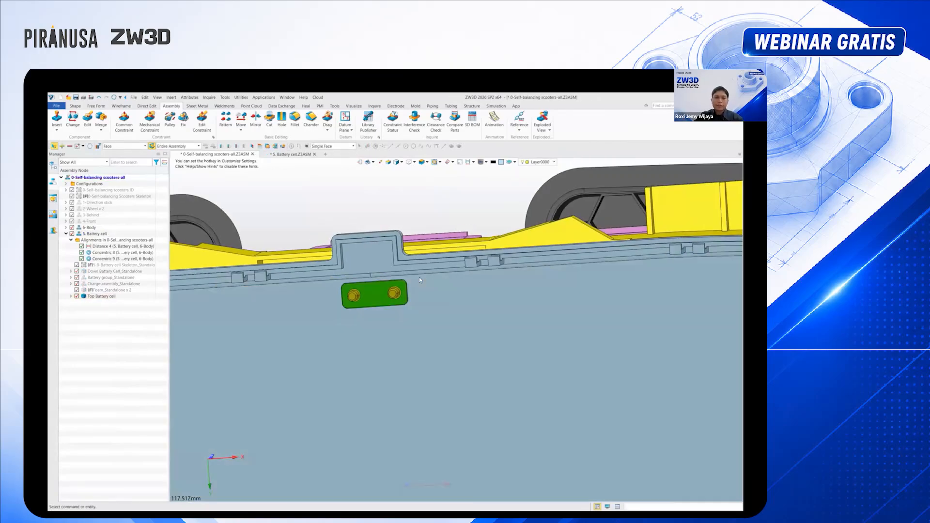
Reactivate the Default Showonly view to bring all the scooter's components back on display
scroll(420, 277, "down", 5)
right_click_drag(434, 272, 436, 297)
left_click(54, 197)
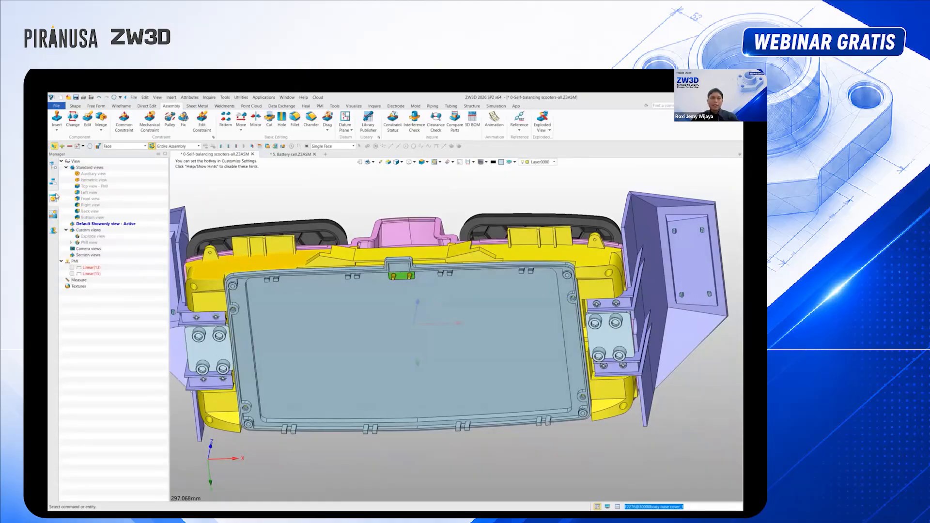
double_click(111, 225)
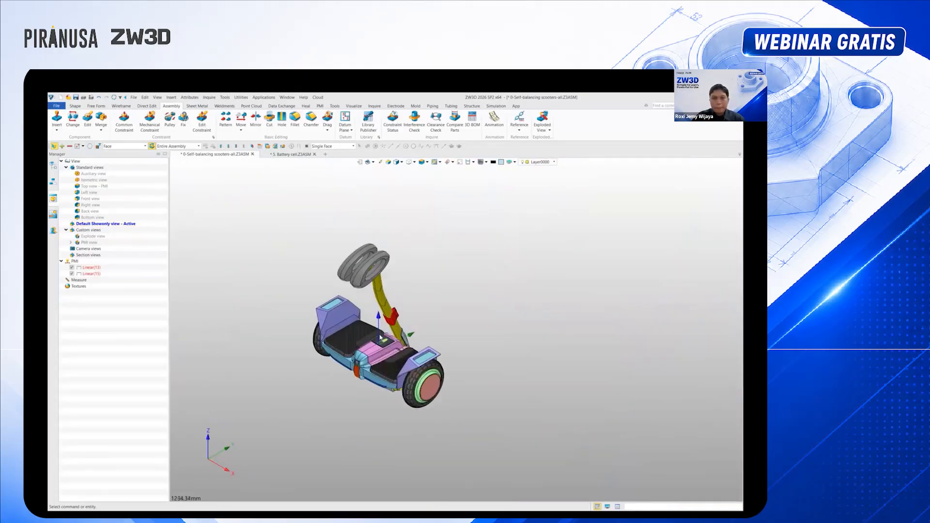
Run an interference check on the whole scooter again, ignoring components with open shapes, and close the check
left_click(414, 119)
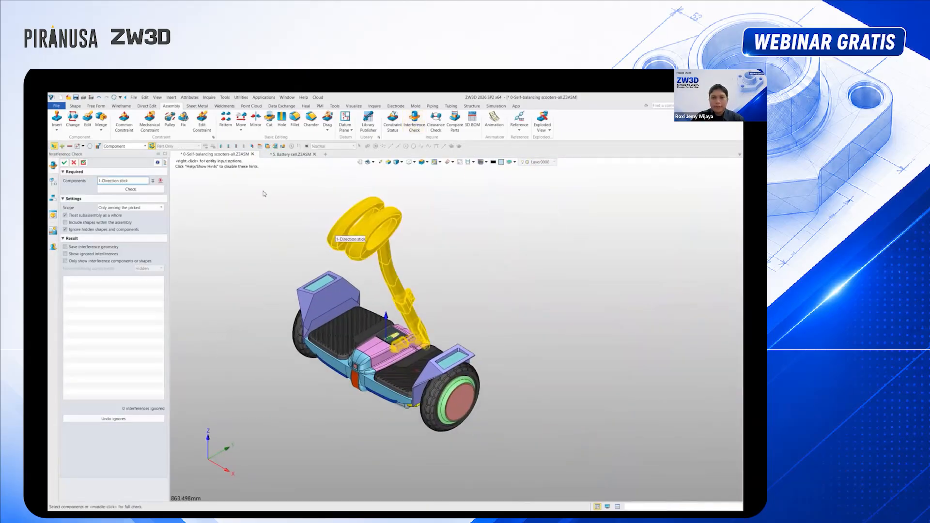
left_click_drag(524, 455, 536, 463)
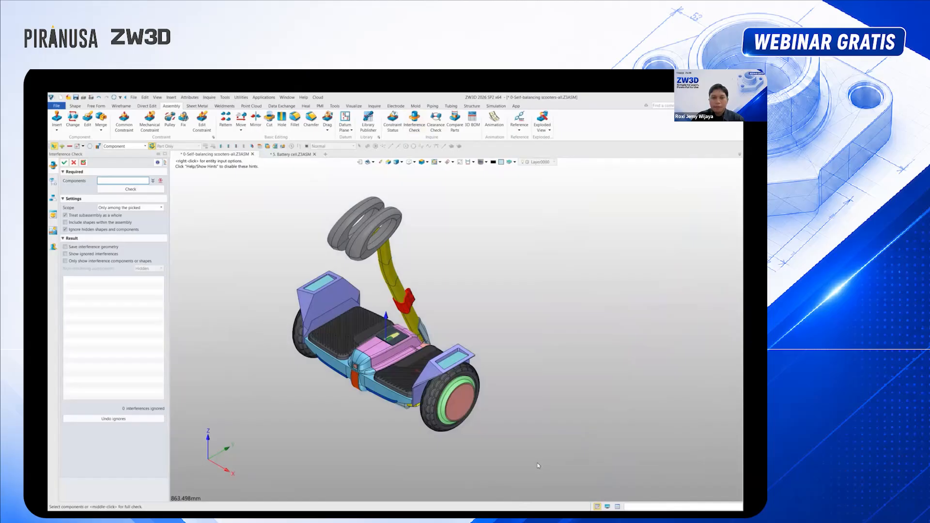
left_click(127, 191)
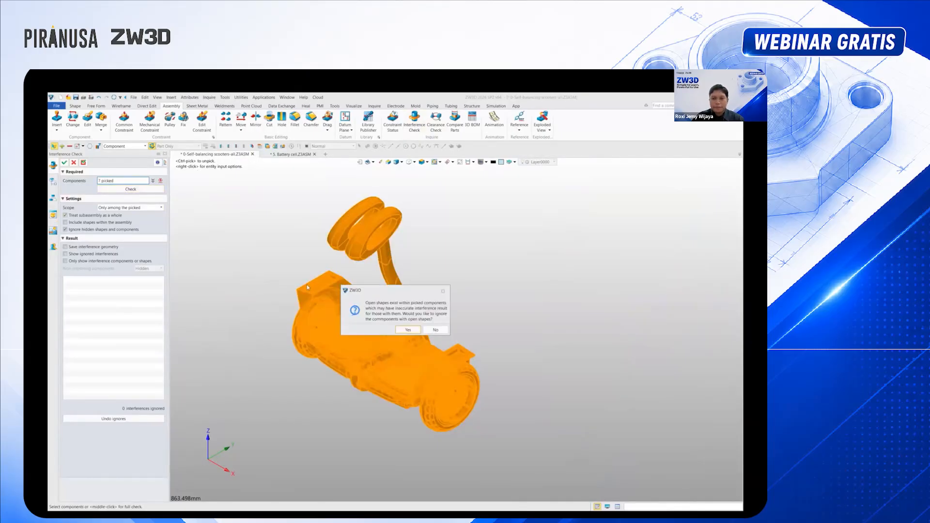
left_click(408, 330)
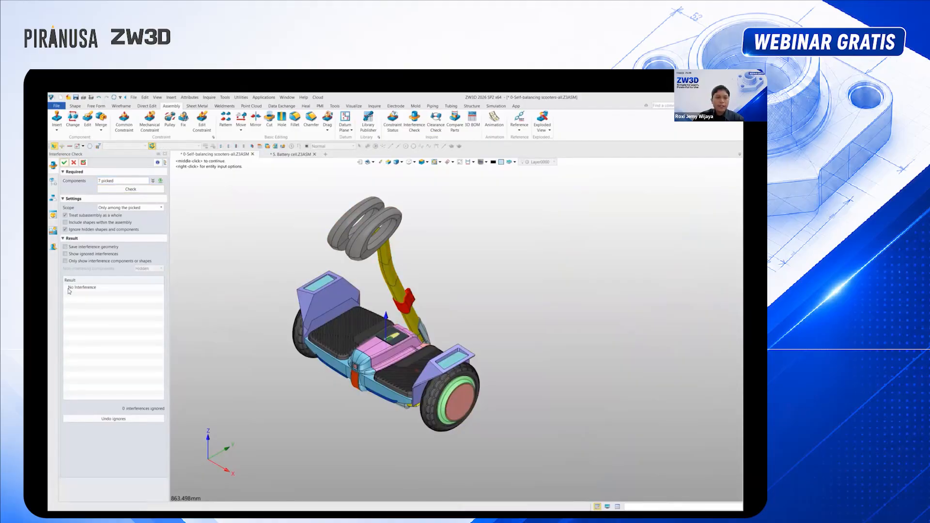
left_click(65, 163)
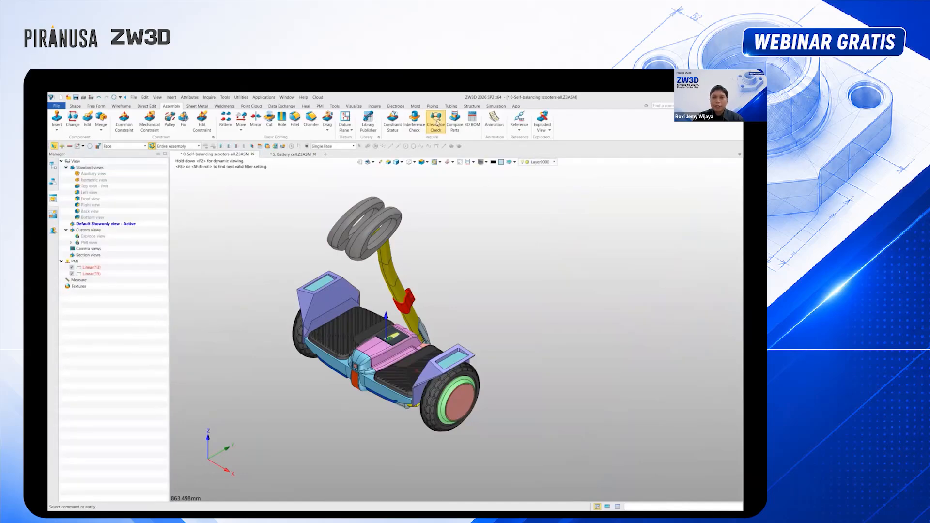
Run a clearance check on all the scooter's components with a clearance of 1 mm
left_click(437, 122)
left_click_drag(252, 175, 550, 474)
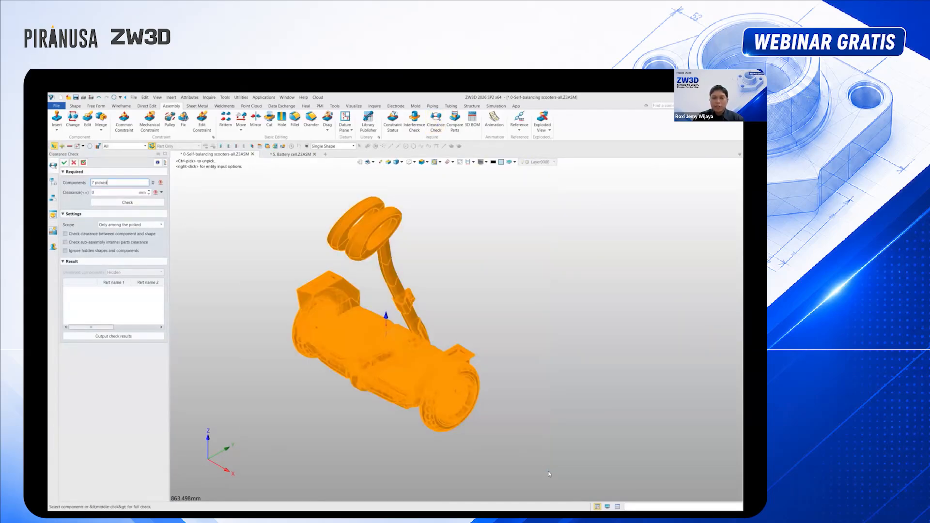
middle_click(121, 217)
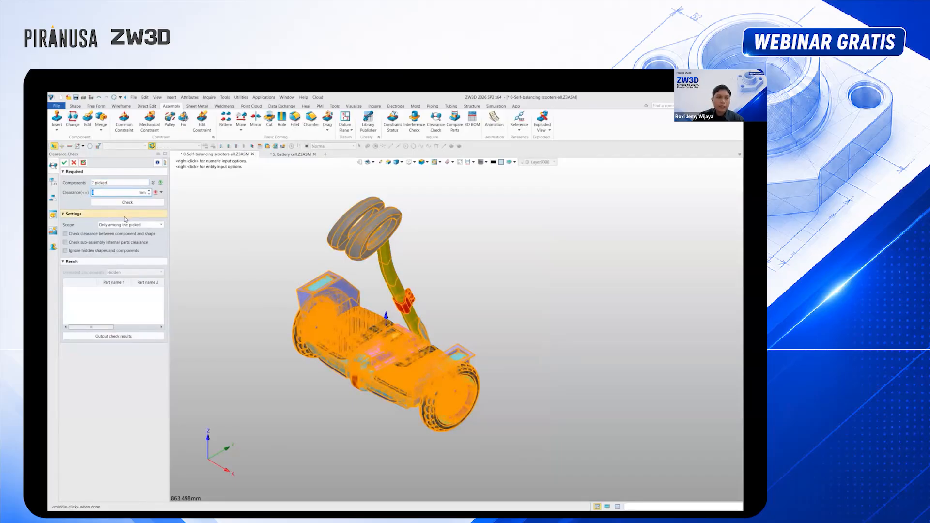
left_click(129, 203)
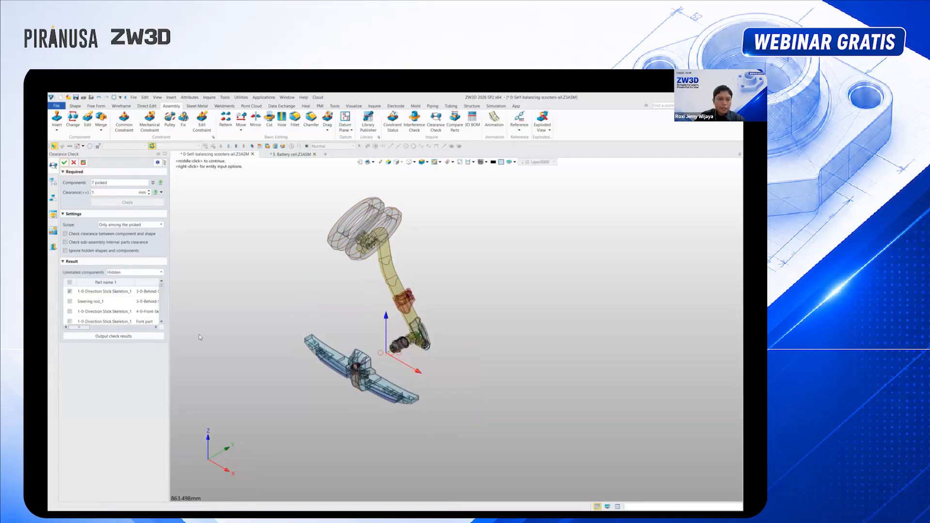
Examine the clearance check results around the steering rod and the front body, and close the check
scroll(415, 347, "up", 6)
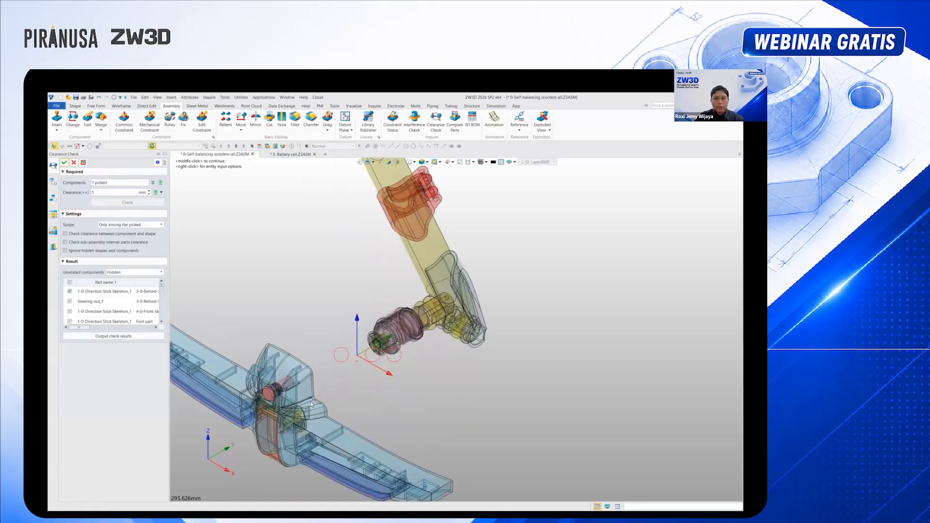
scroll(287, 419, "up", 6)
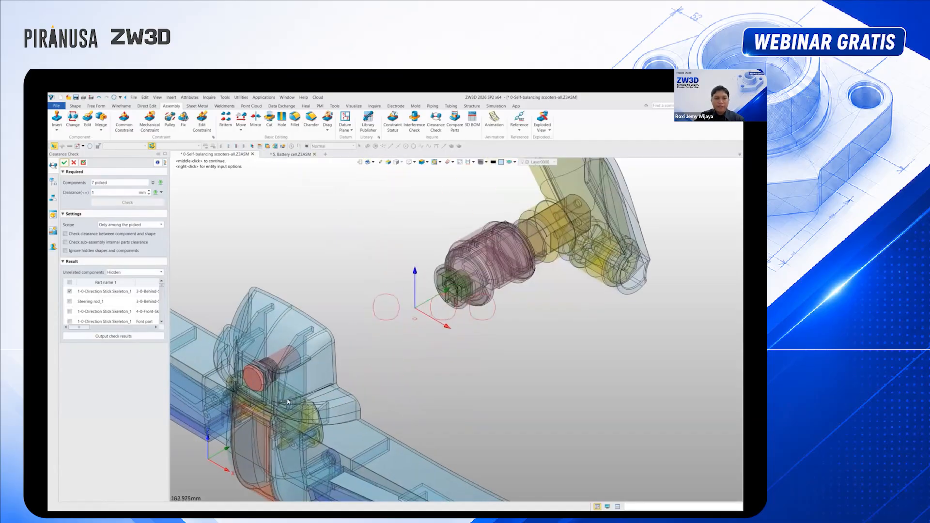
scroll(287, 411, "up", 2)
scroll(286, 417, "down", 2)
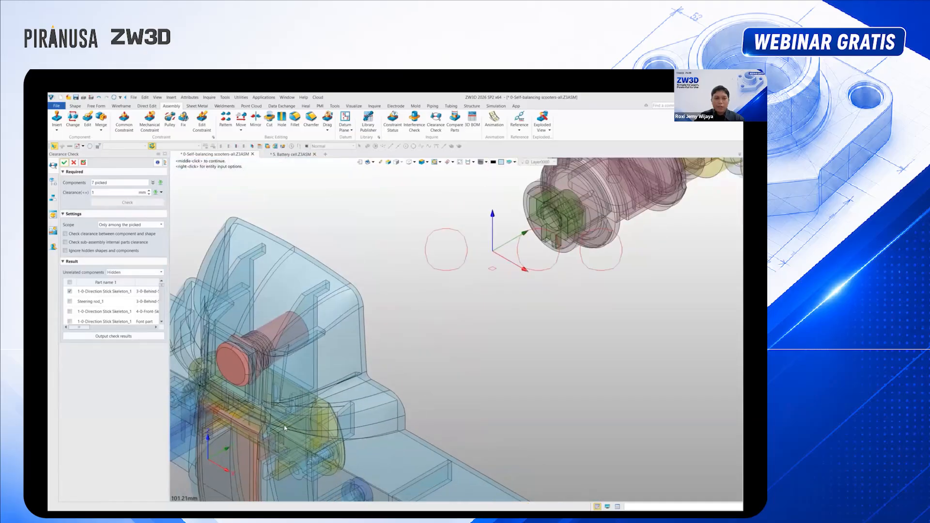
left_click(95, 302)
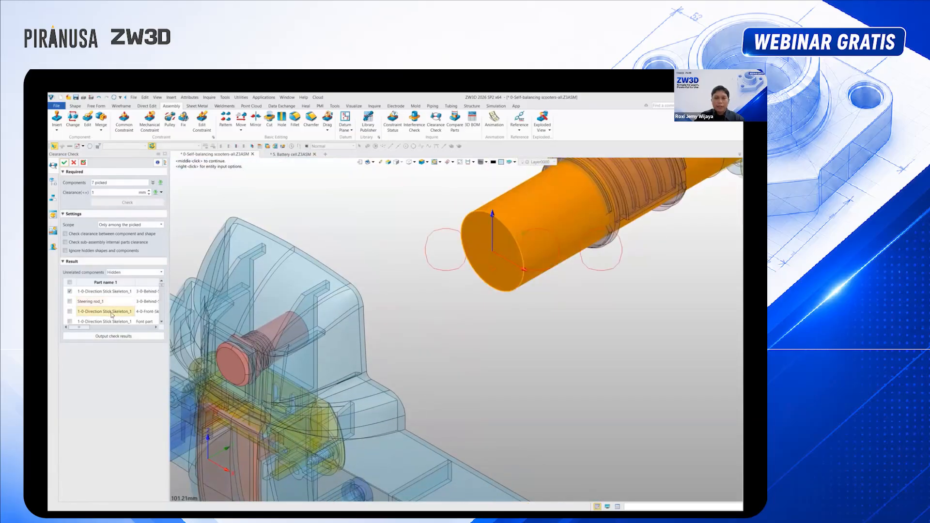
scroll(565, 261, "down", 6)
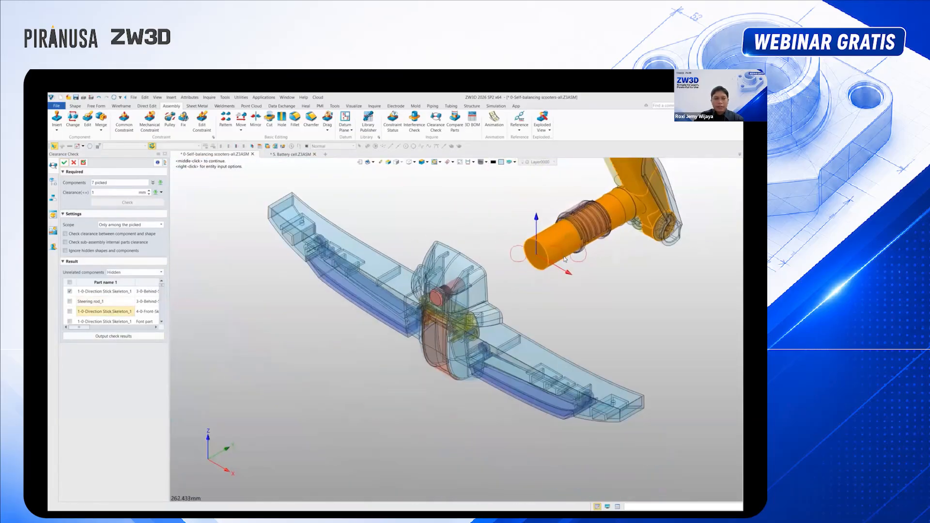
scroll(605, 257, "up", 2)
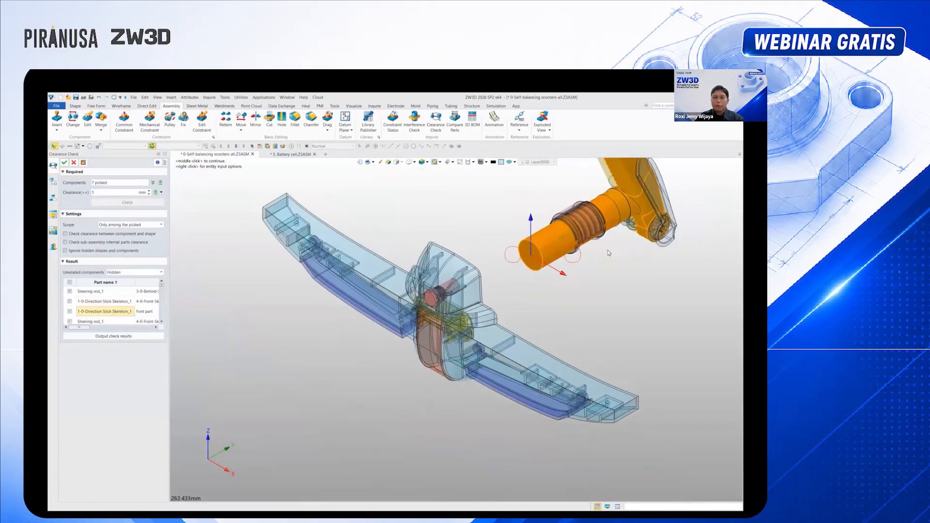
scroll(605, 253, "up", 4)
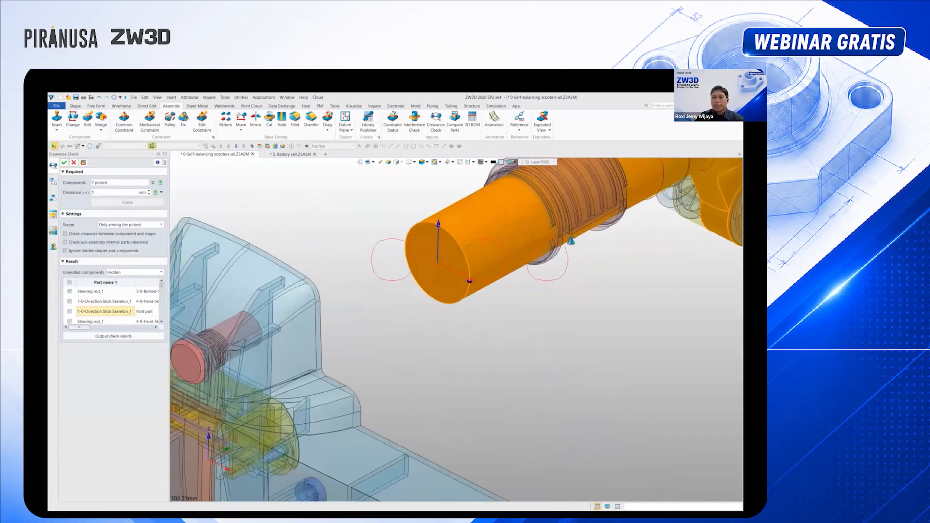
scroll(570, 239, "down", 2)
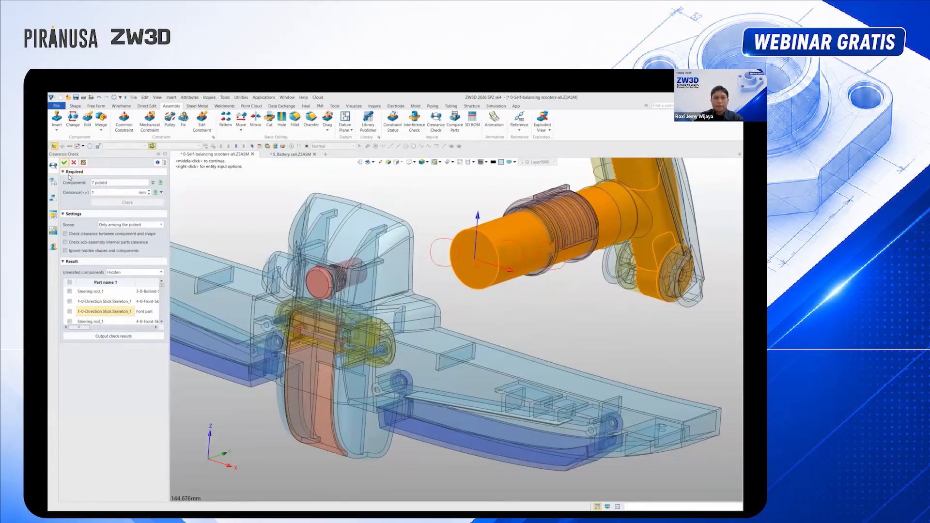
left_click(84, 158)
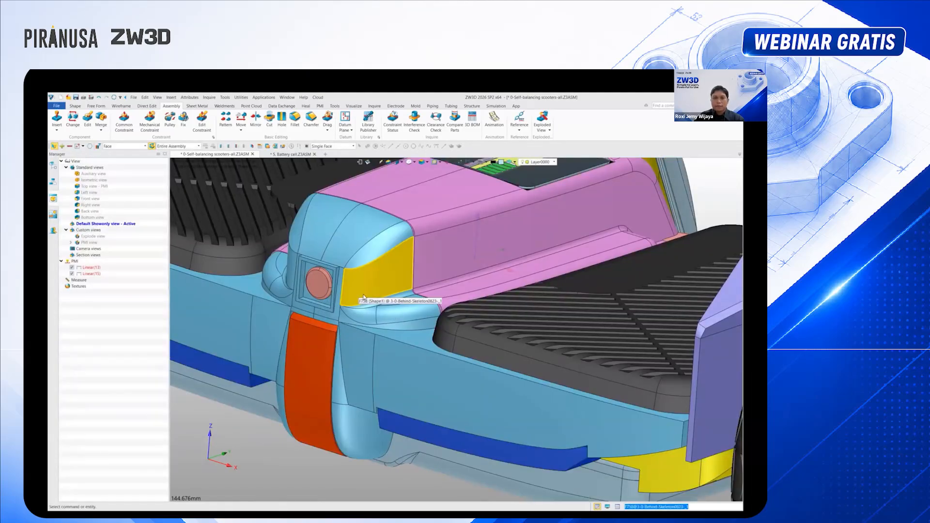
scroll(405, 305, "down", 5)
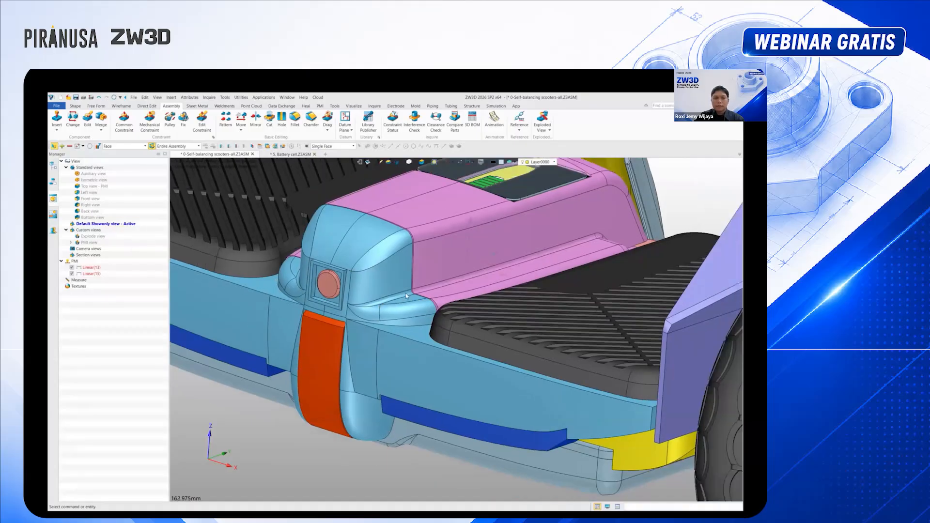
scroll(407, 302, "down", 5)
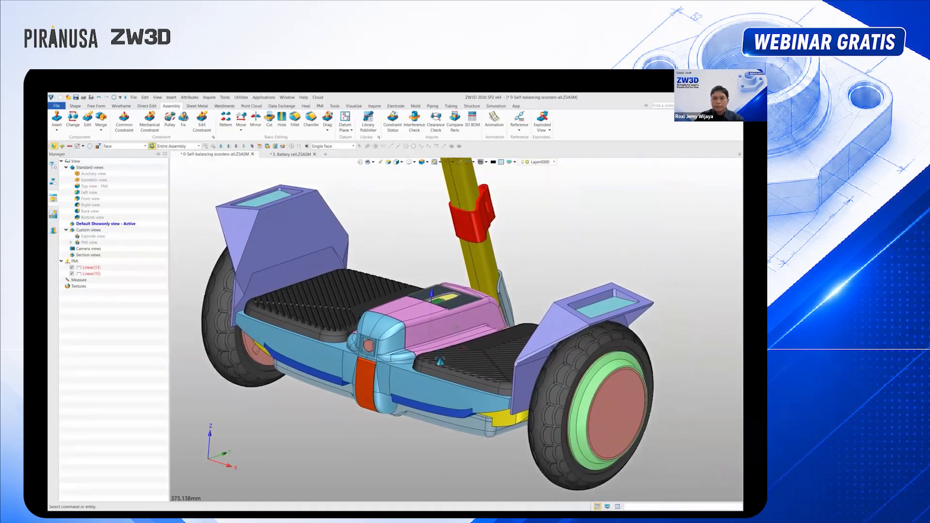
middle_click_drag(408, 302, 397, 303)
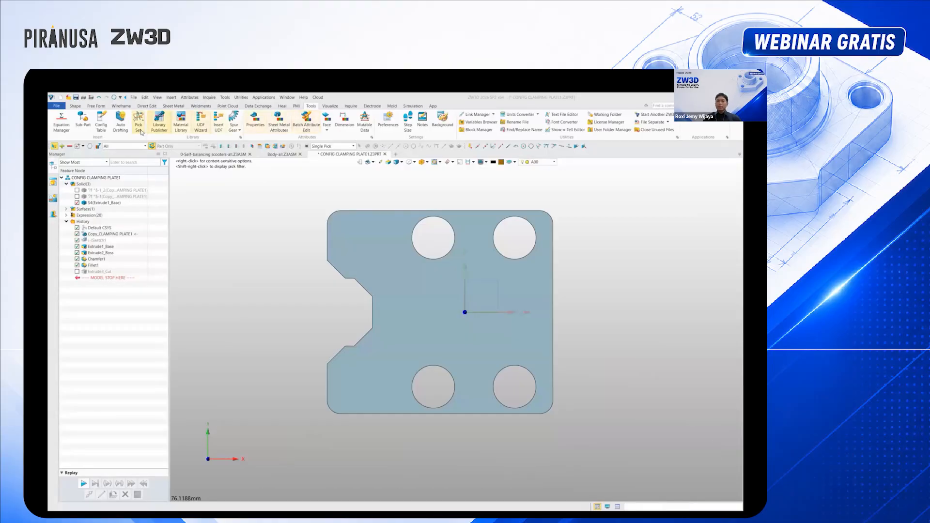
Open the configuration table of the CONFIG CLAMPING PLATE1 part and display Sketch1 with its dimensions beside it
left_click(100, 125)
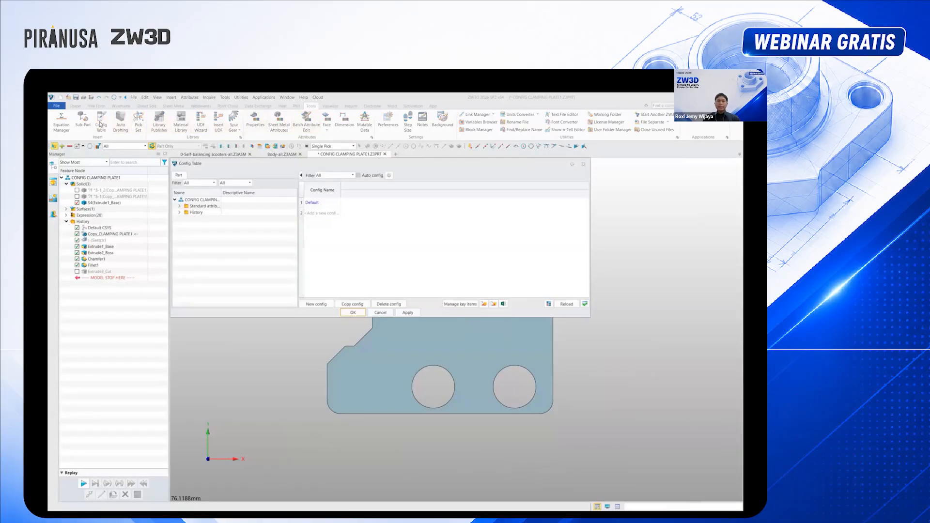
scroll(382, 351, "down", 1)
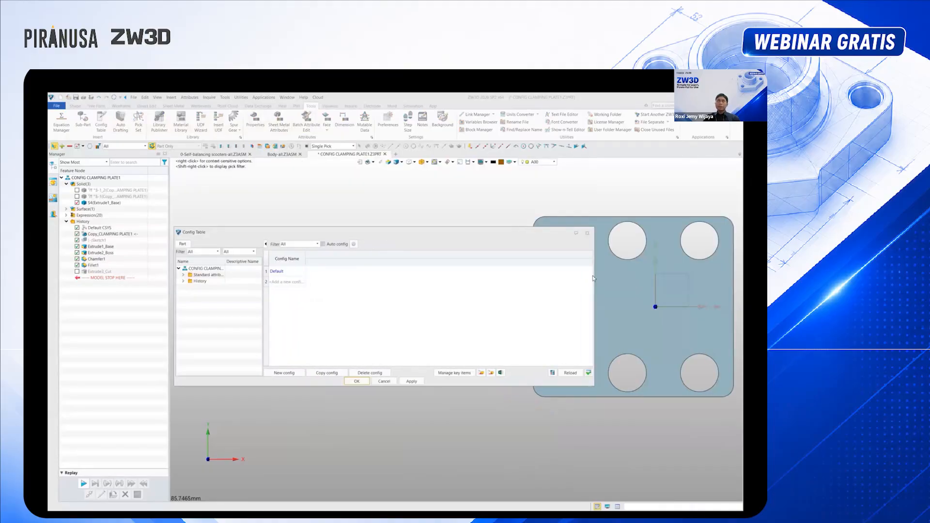
left_click_drag(591, 277, 503, 277)
right_click(99, 240)
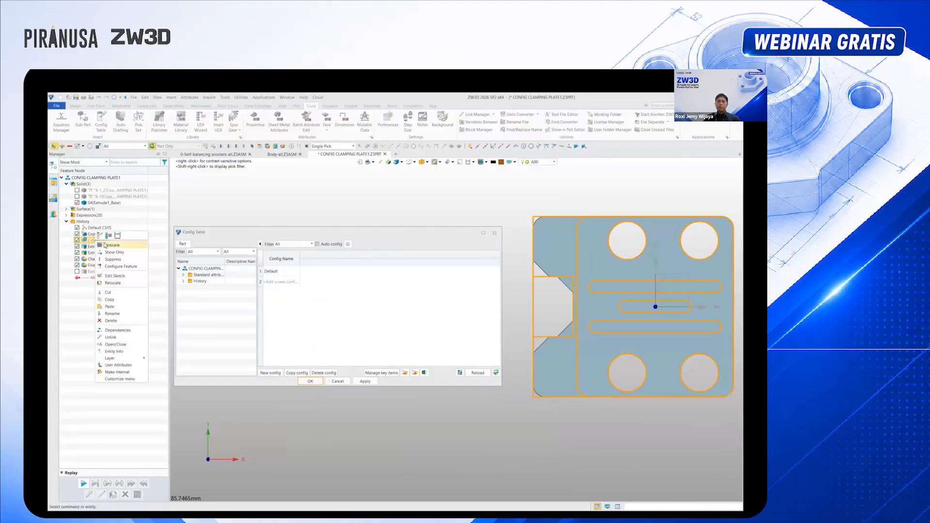
left_click(111, 245)
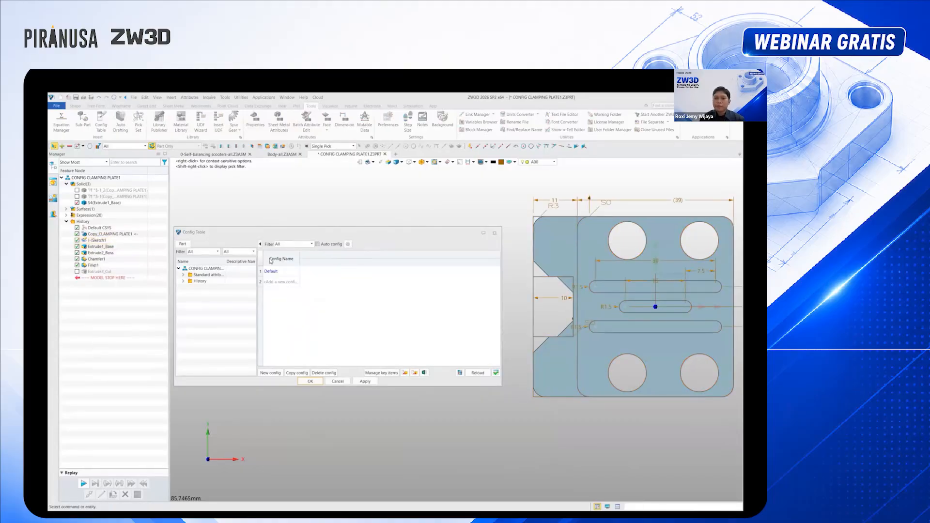
Add the Sketch1 dimensions Sketch1_d12 and Sketch1_d3 as parameters in the configuration table
left_click(183, 281)
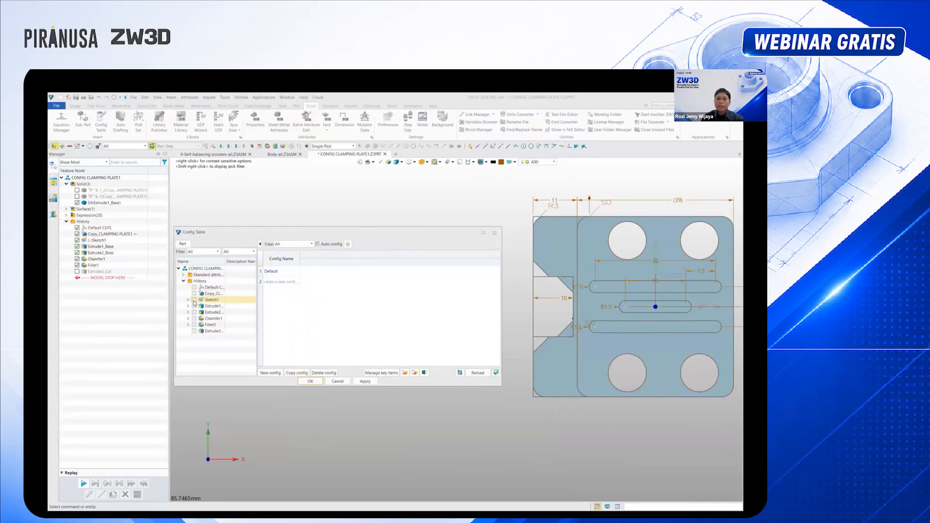
left_click(188, 300)
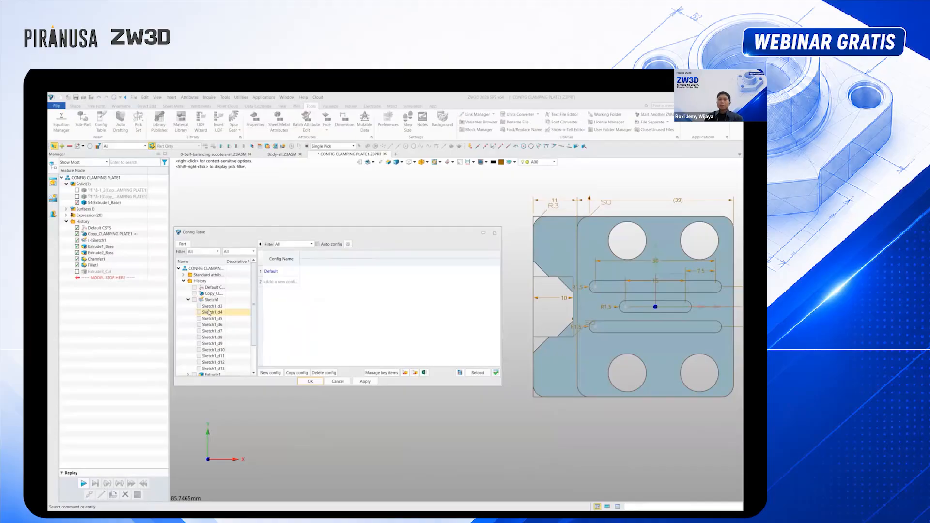
left_click(198, 362)
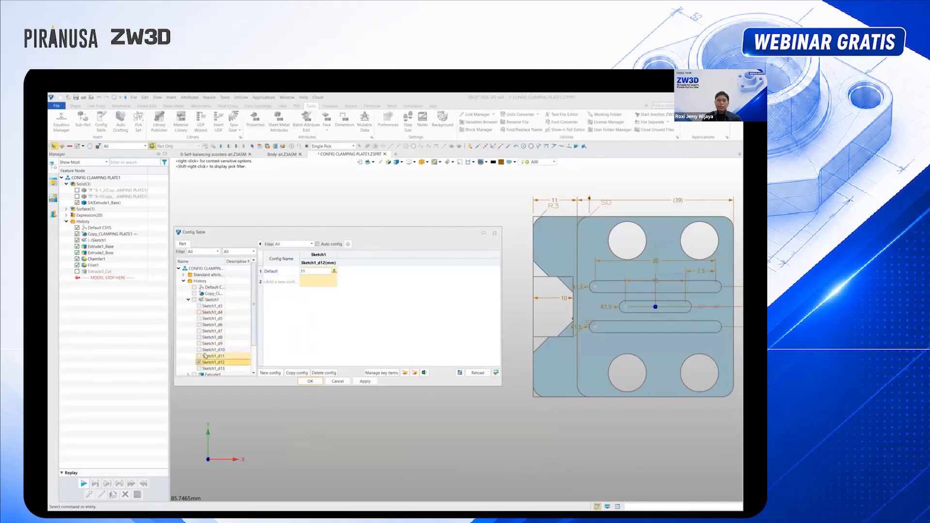
left_click(200, 306)
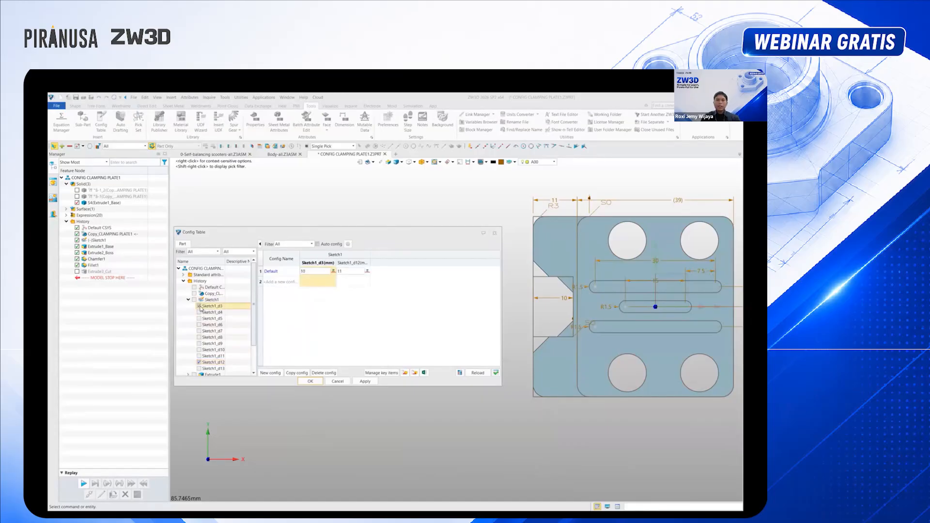
Add the suppression states of Extrude3_Cut and Chamfer1 and the Chamfer1 dimension to the configuration table
scroll(200, 309, "down", 2)
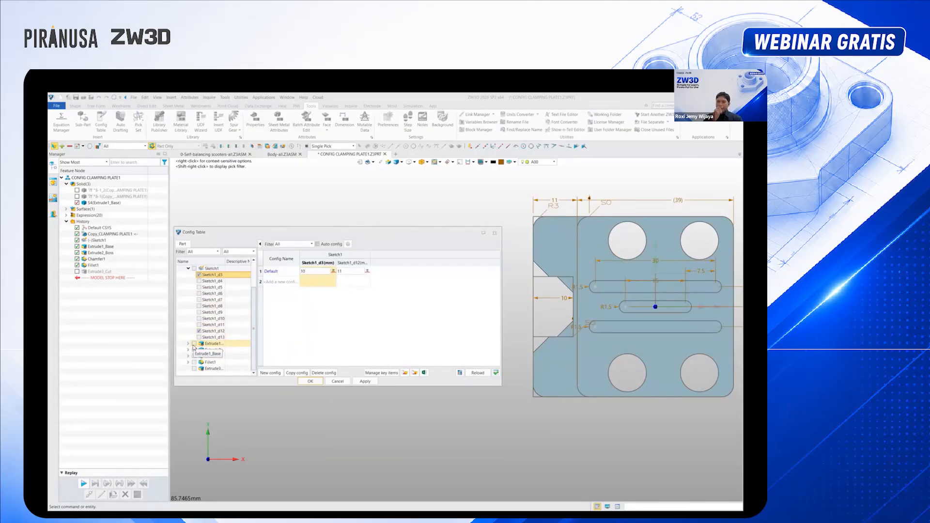
left_click(195, 369)
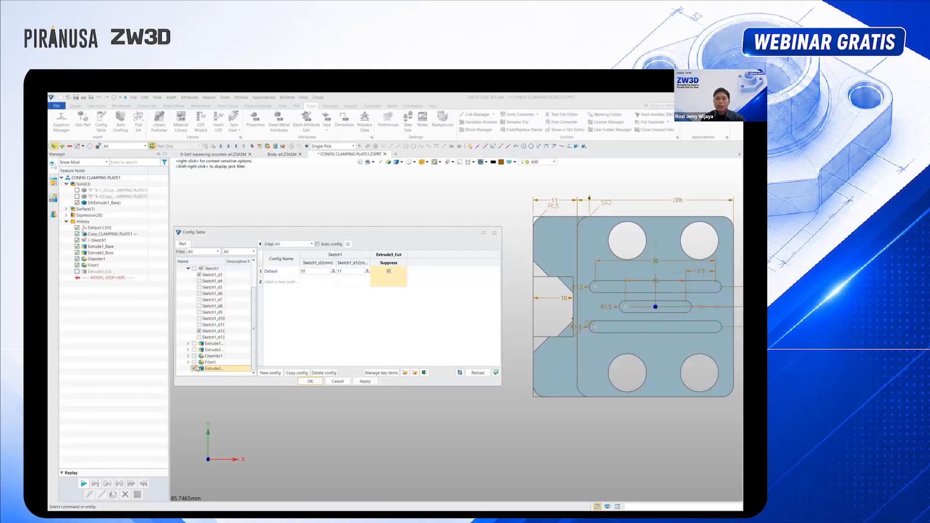
left_click(194, 356)
left_click(188, 356)
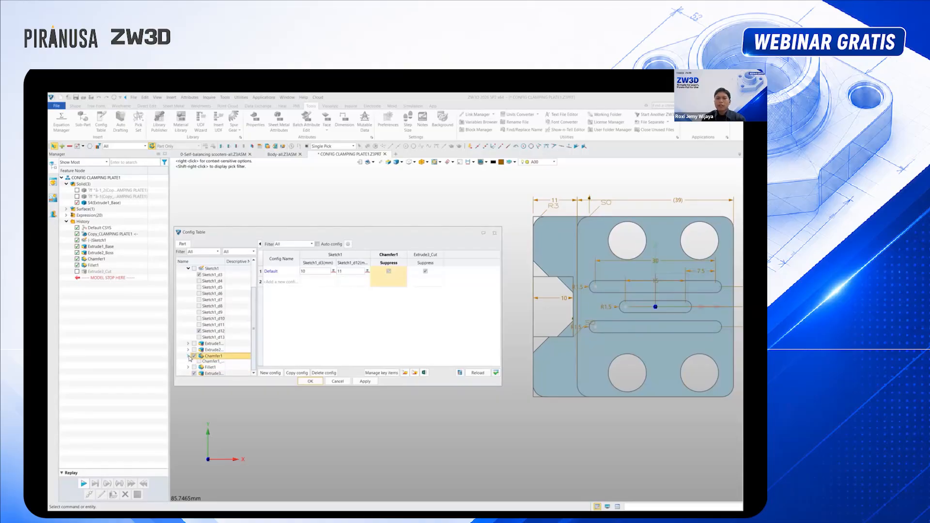
left_click(199, 363)
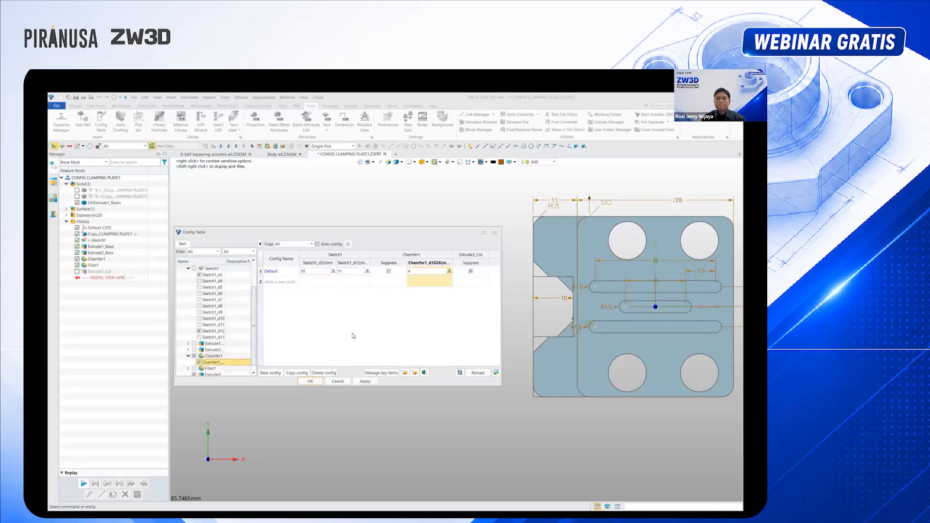
Rename the Default configuration as Master and create three copies of it
double_click(283, 271)
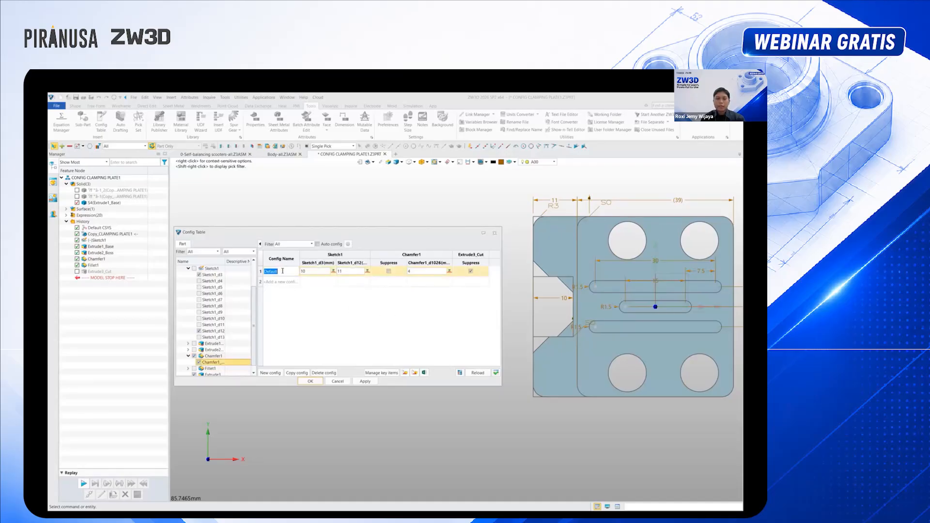
type("master")
left_click(288, 283)
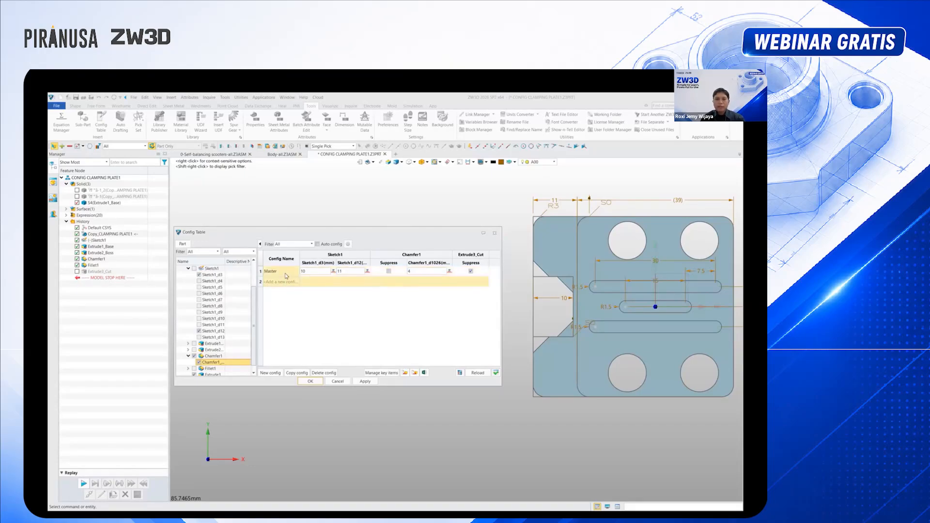
left_click(297, 373)
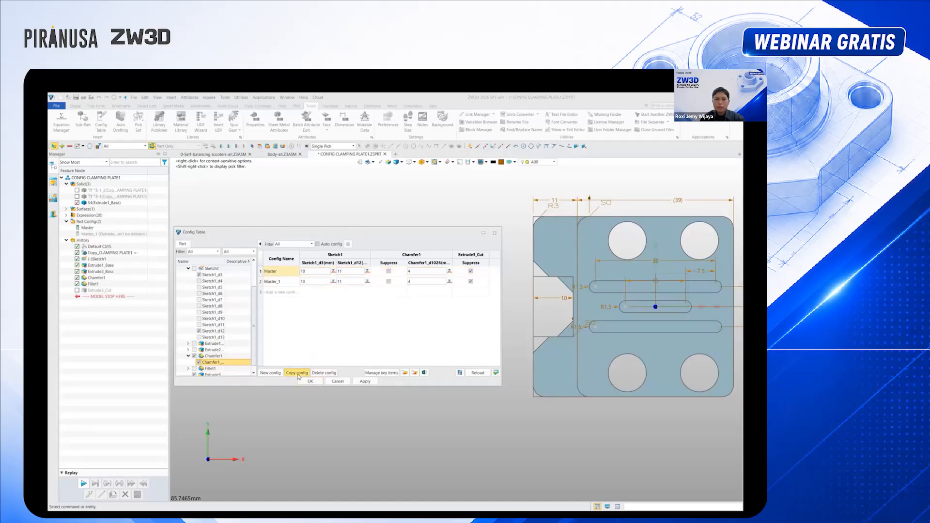
left_click(297, 373)
left_click(297, 373)
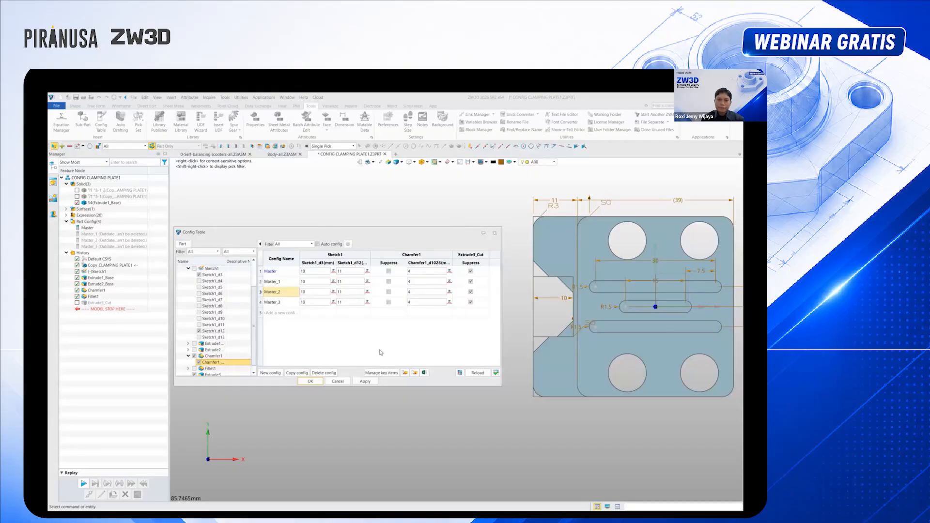
Set Sketch1_d3 to 3 mm for Master_1, 8 mm for Master_2 and 3 mm for Master_3
left_click(288, 271)
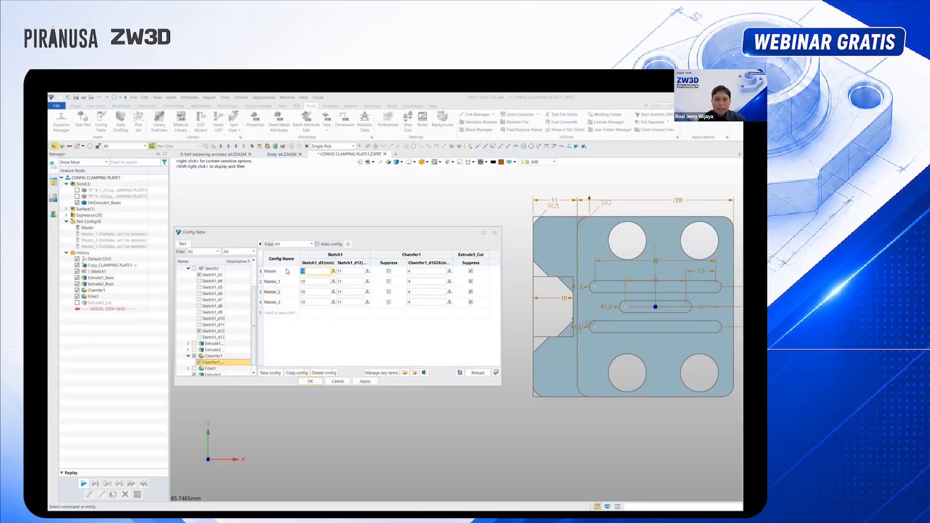
left_click(292, 283)
type("3")
left_click(297, 292)
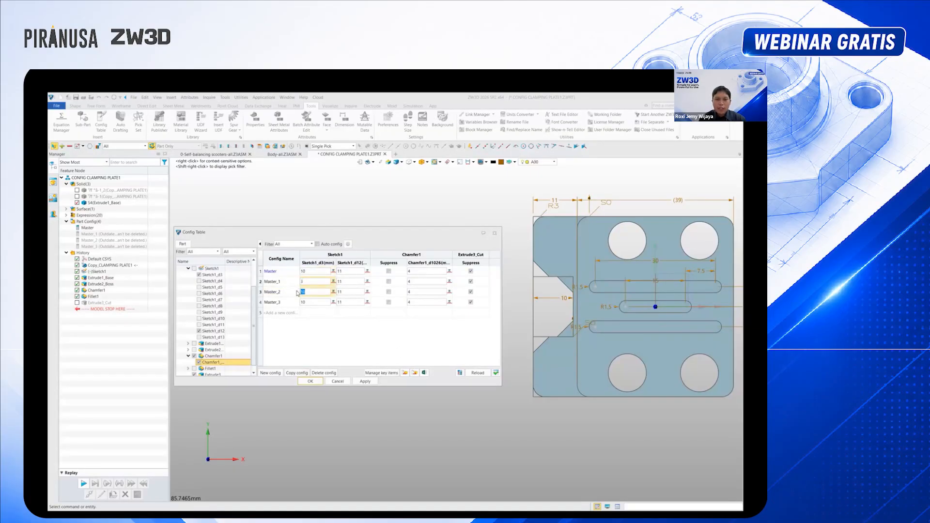
type("8")
left_click(293, 302)
type("3")
Set Sketch1_d12 to 5 mm for Master_1, 9 mm for Master_2 and 5 mm for Master_3
left_click(341, 281)
type("5")
left_click(340, 292)
left_click(348, 302)
type("5")
Set Master_2's chamfer to 2 mm, suppress Chamfer1 in Master_1 and Master_3, and unsuppress Extrude3_Cut in Master_1 and Master_2
left_click(415, 292)
type("2")
left_click(388, 281)
left_click(388, 302)
left_click(471, 281)
left_click(471, 291)
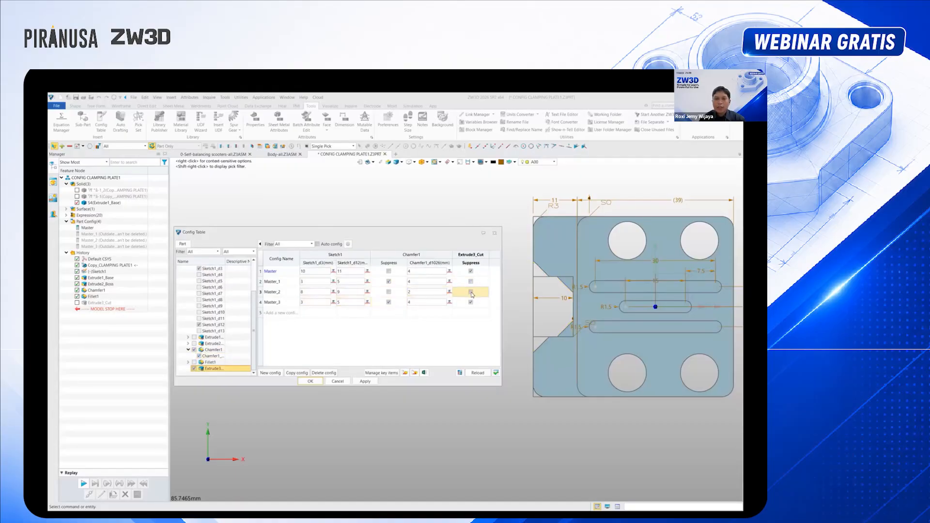
Verify all four plate configurations, Master through Master_3
left_click(496, 373)
left_click_drag(367, 294, 379, 315)
left_click(429, 404)
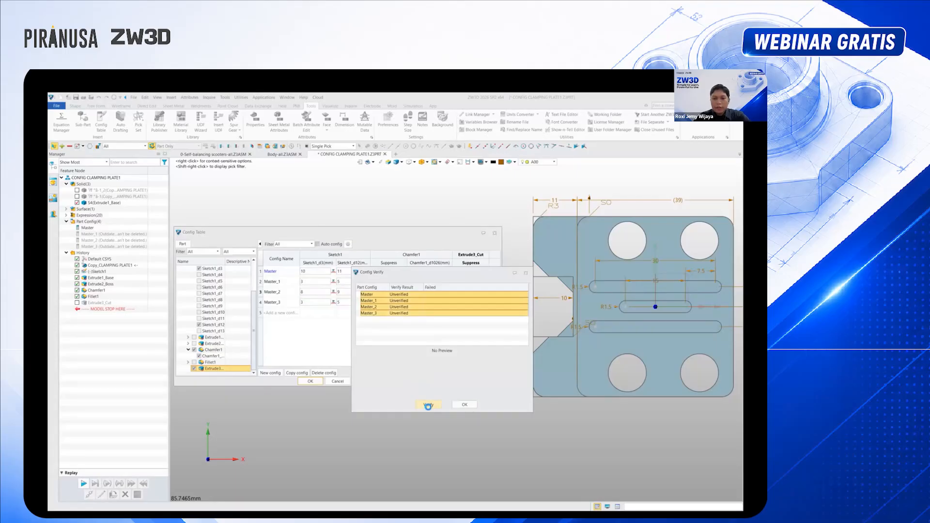
Activate the Master_1, Master_2 and Master_3 configurations in turn, and blank Sketch1 in the plate part
left_click(464, 405)
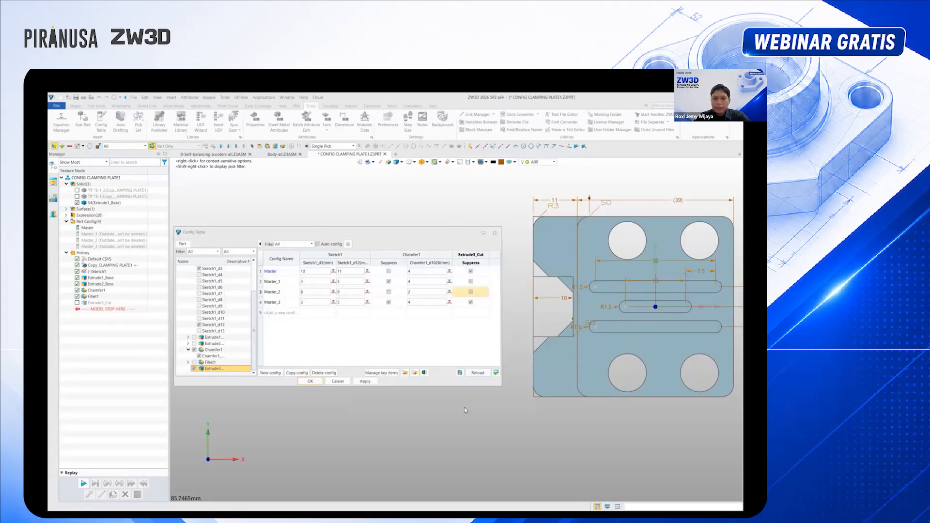
right_click(282, 284)
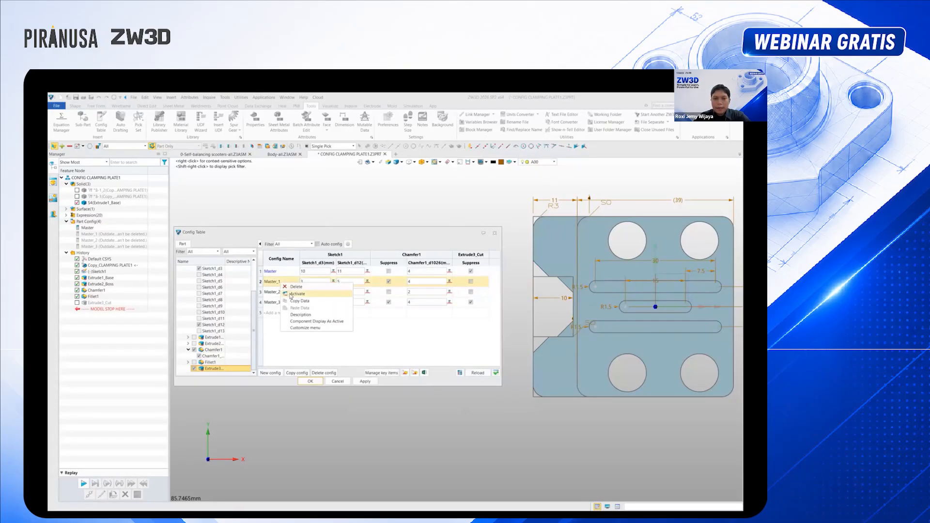
left_click(291, 295)
right_click(272, 293)
left_click(286, 302)
right_click(278, 303)
left_click(293, 314)
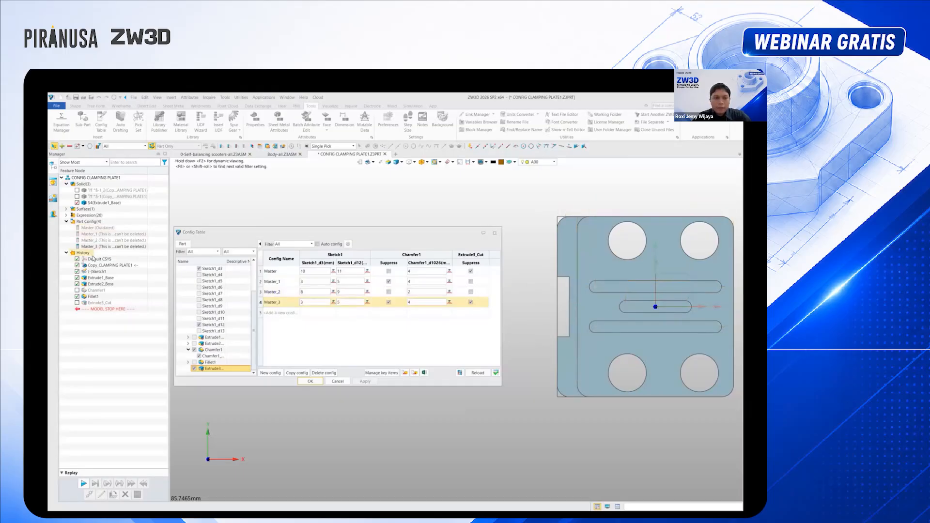
right_click(98, 271)
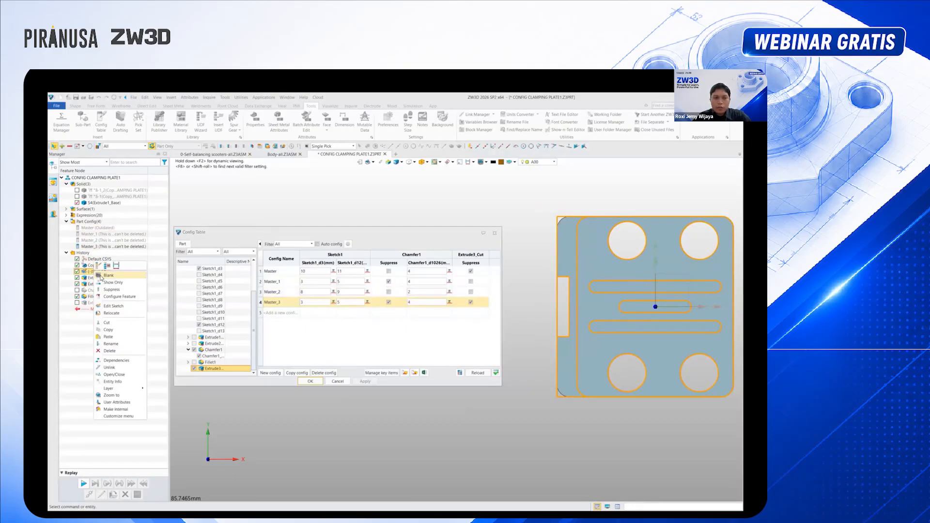
left_click(103, 276)
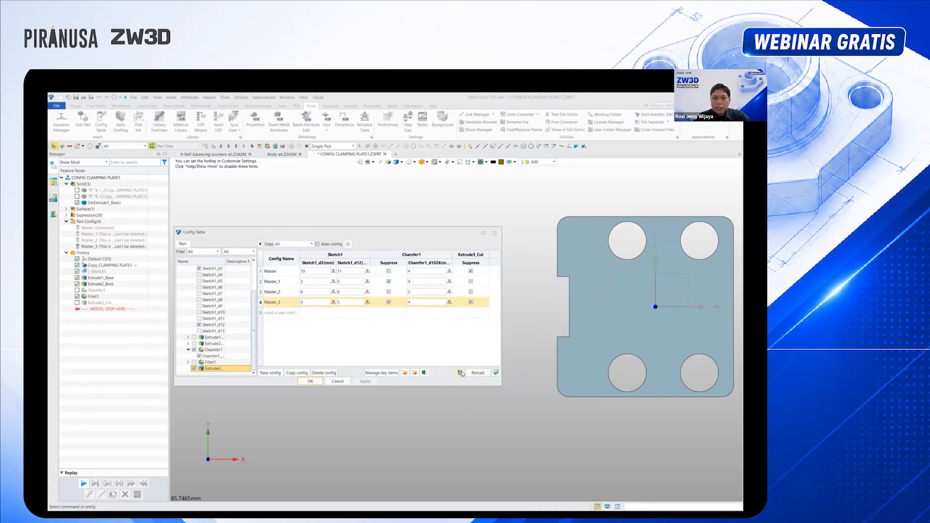
Generate a separate part from the Master_3 configuration, inspect its configuration table and close the generated part
left_click(460, 373)
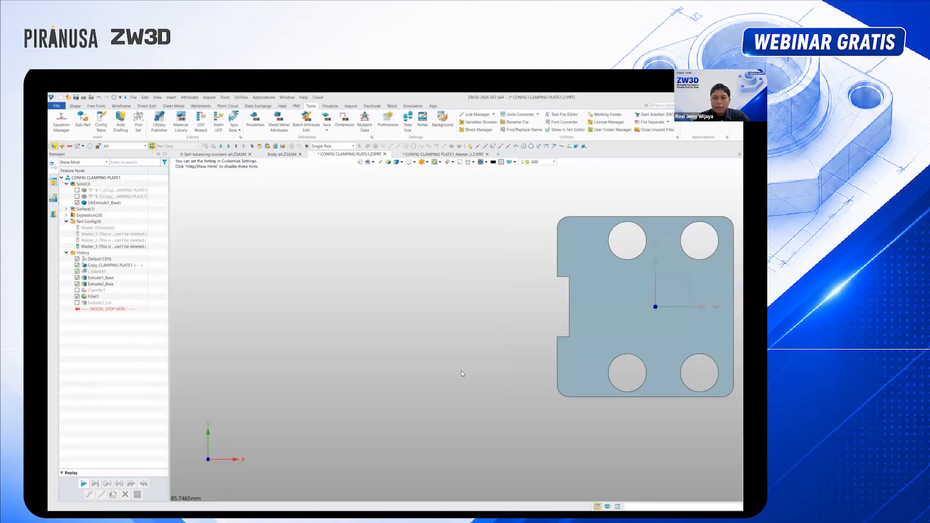
left_click(428, 155)
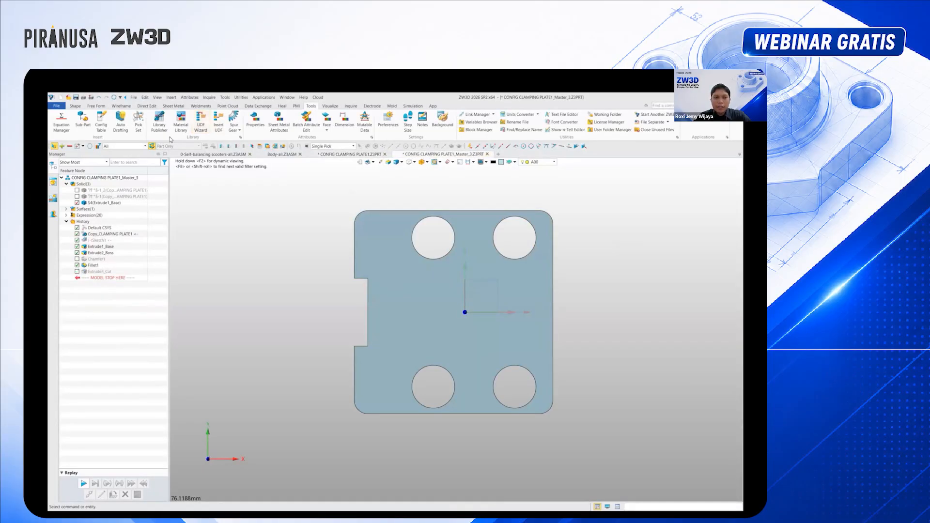
left_click(106, 121)
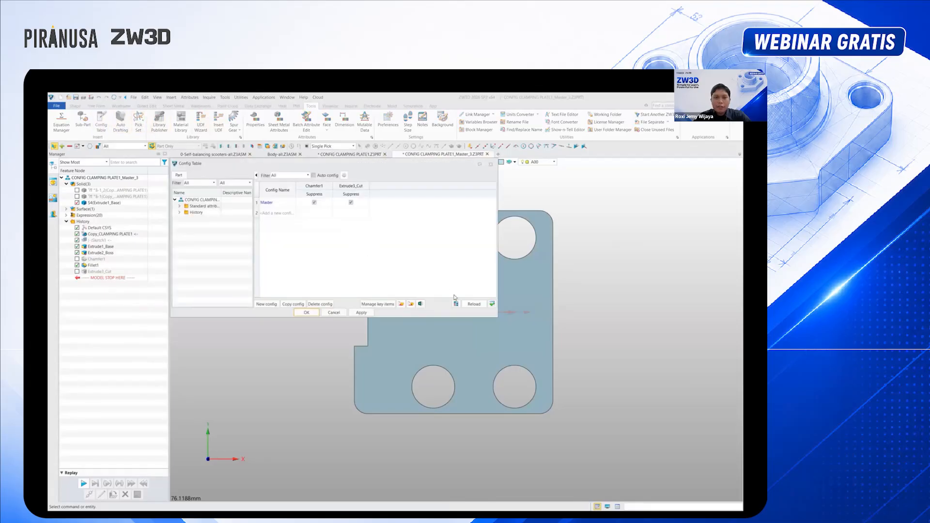
left_click(491, 164)
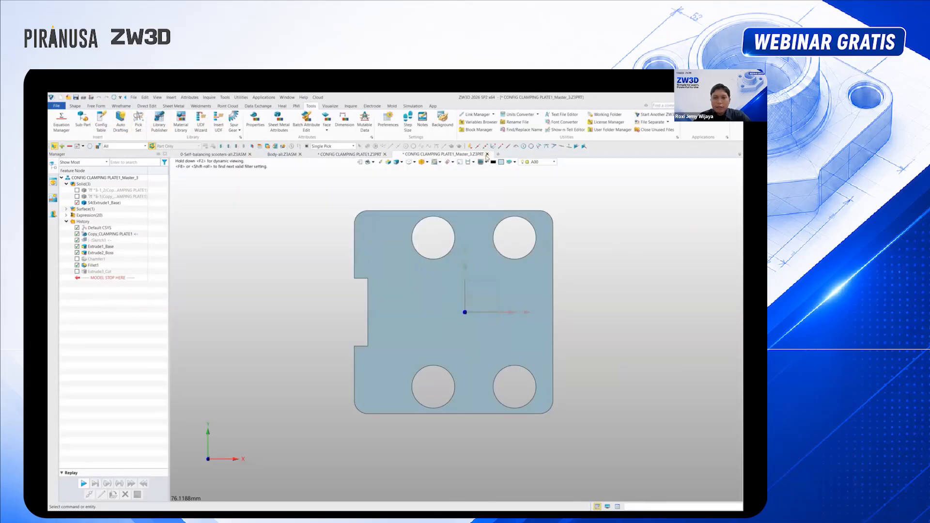
left_click(487, 154)
left_click(441, 334)
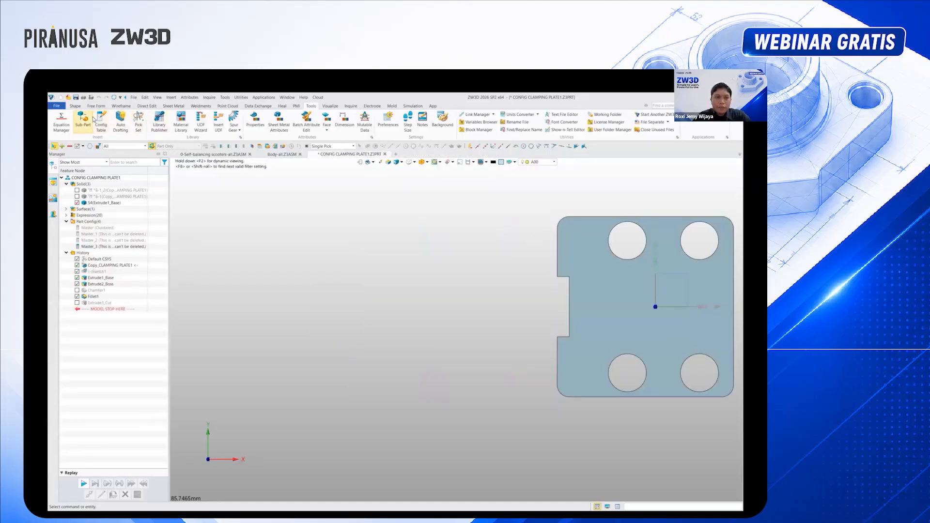
Add the Color attribute to the plate's configuration table and set Master_1 to brown, Master_2 to red and Master_3 to green
left_click(101, 119)
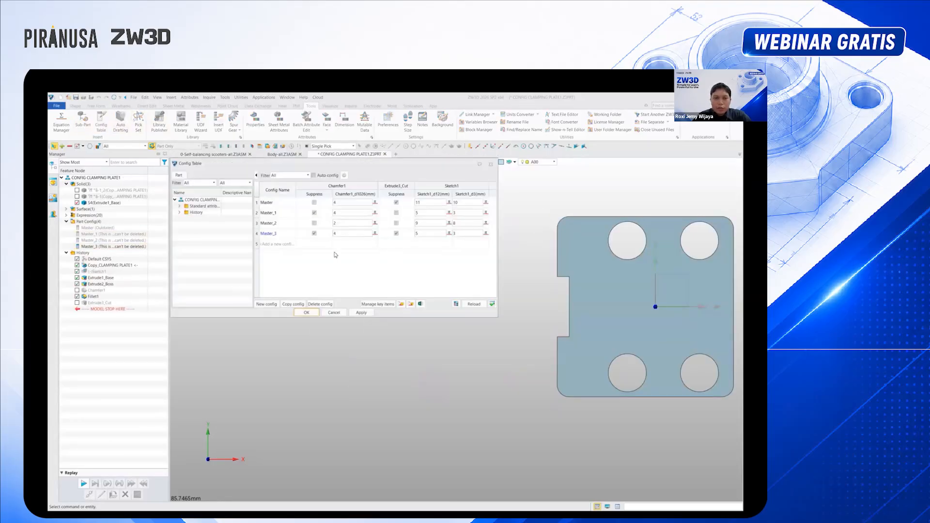
left_click(179, 206)
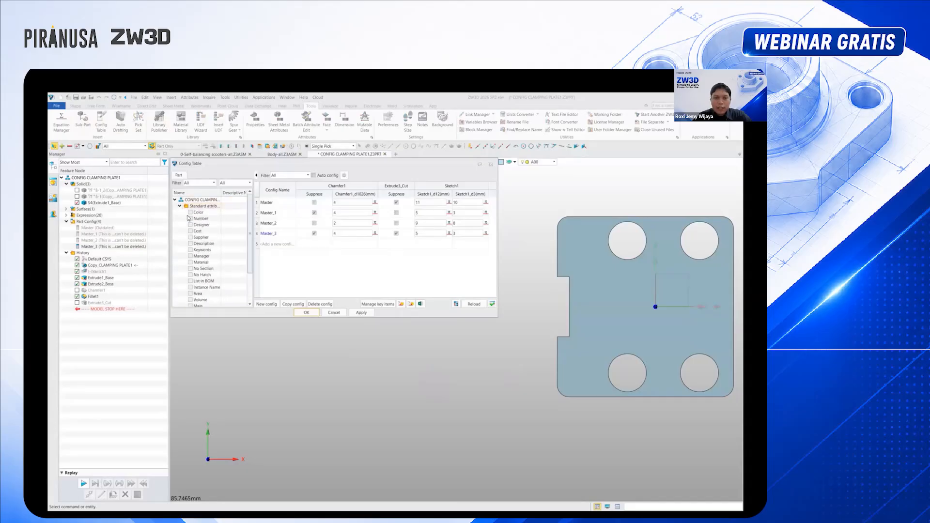
left_click(190, 212)
left_click(329, 213)
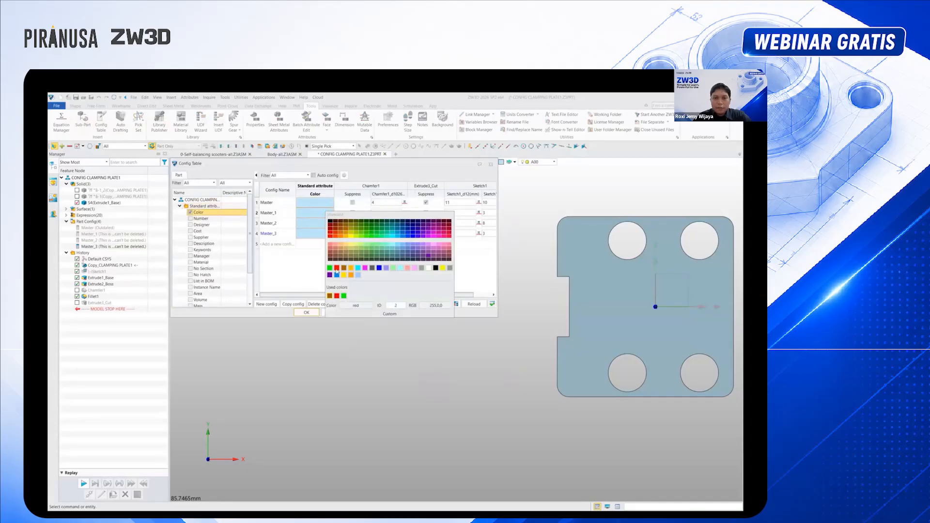
left_click(336, 298)
left_click(319, 225)
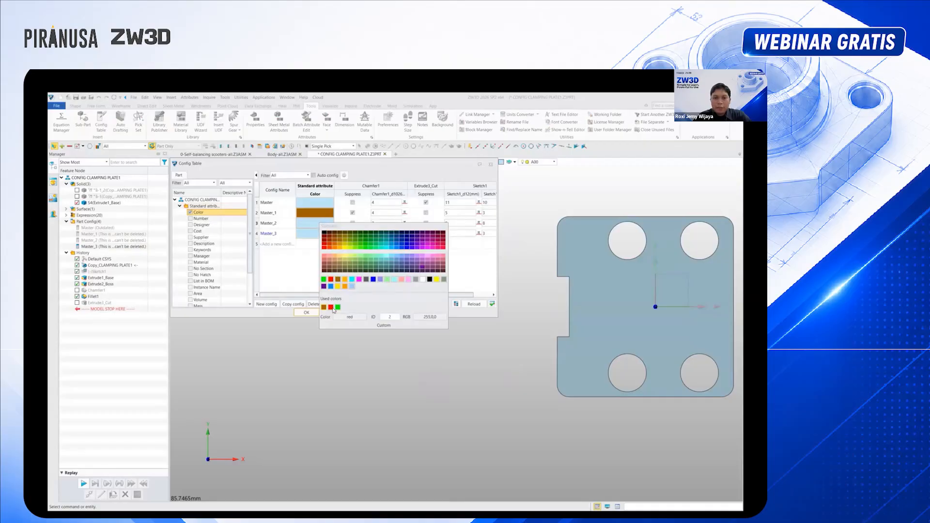
left_click(331, 307)
left_click(318, 233)
left_click(335, 316)
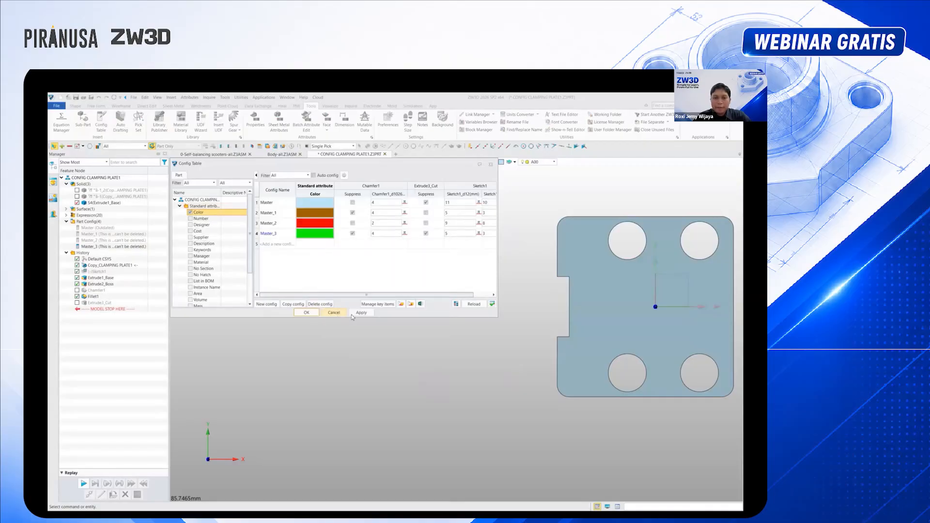
left_click(367, 315)
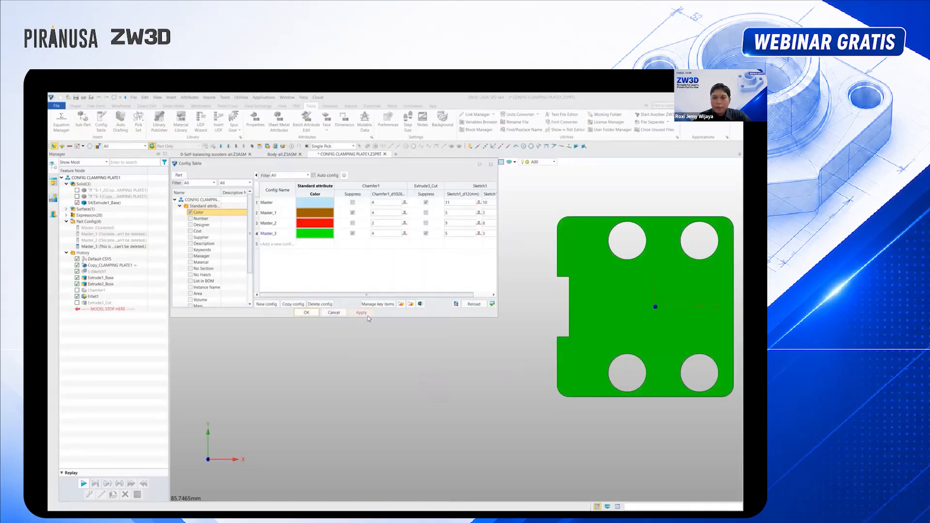
left_click(306, 313)
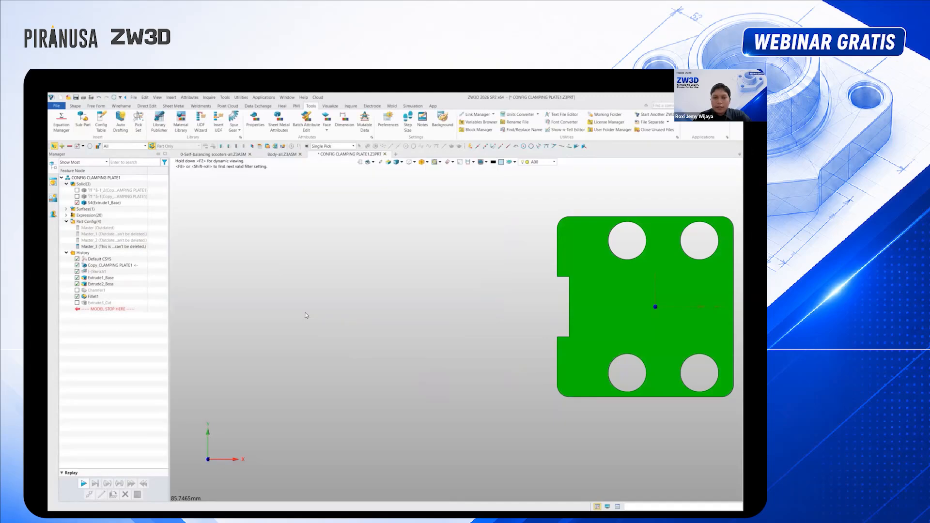
Activate the plate configurations in turn to check their colours, return to Master and save the part
double_click(98, 228)
double_click(104, 240)
double_click(104, 240)
key("ctrl+a")
double_click(111, 247)
double_click(88, 228)
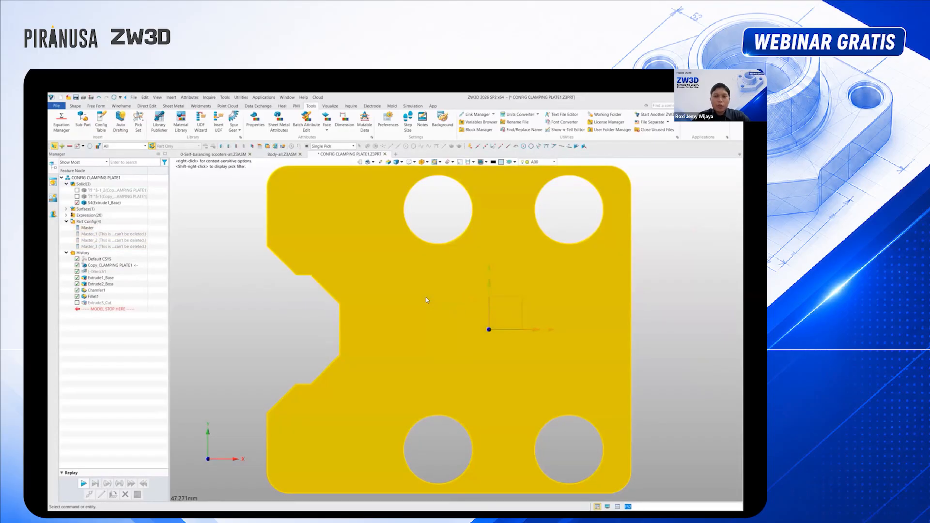
key("ctrl+s")
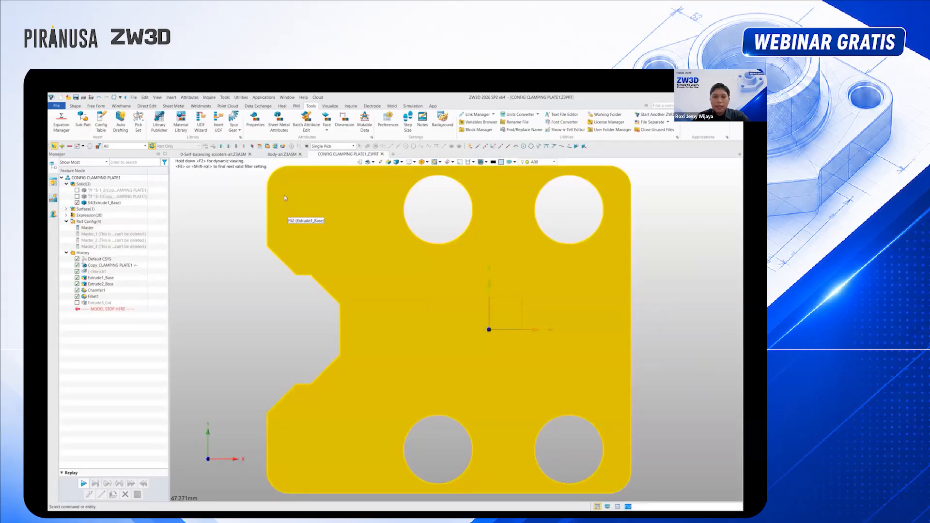
In the Body-all assembly, switch the first CONFIG CLAMPING PLATE1 component to Master_1, to Master_3 and back to Master_1
left_click(275, 155)
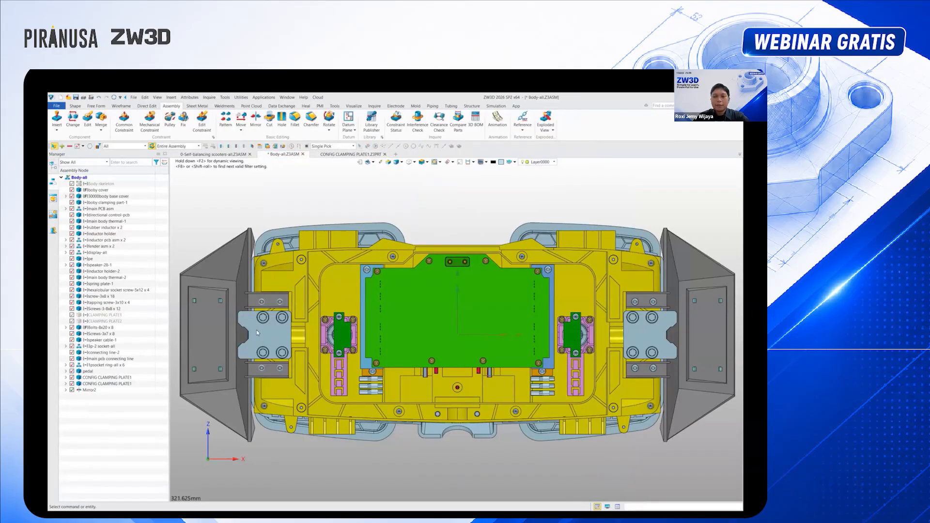
right_click(113, 378)
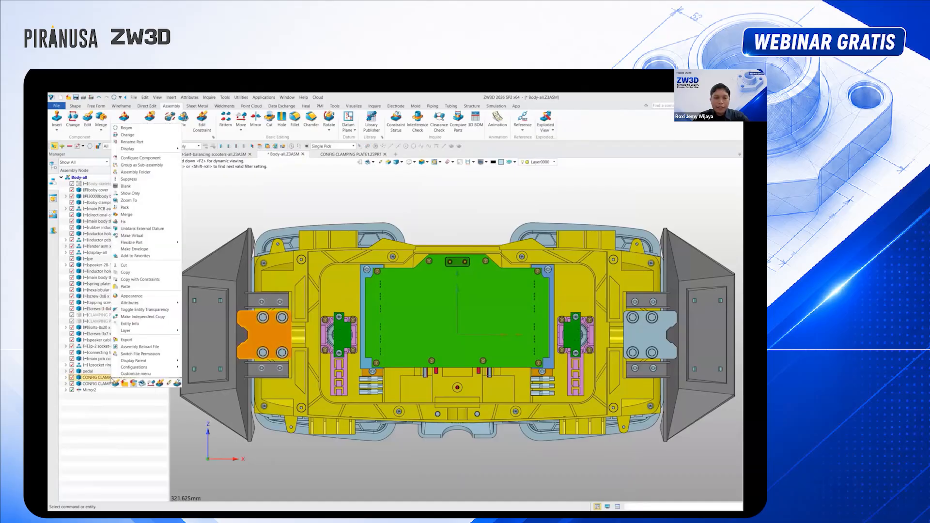
mouse_move(146, 367)
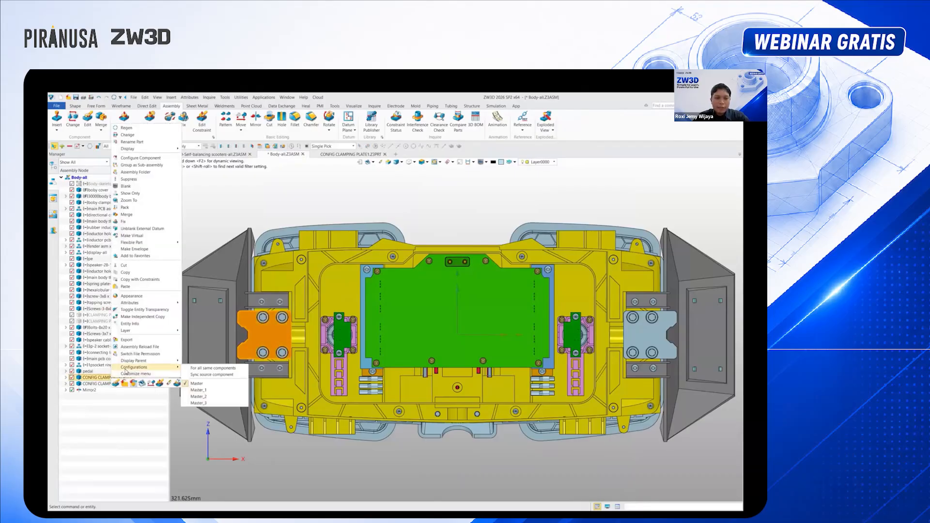
left_click(199, 390)
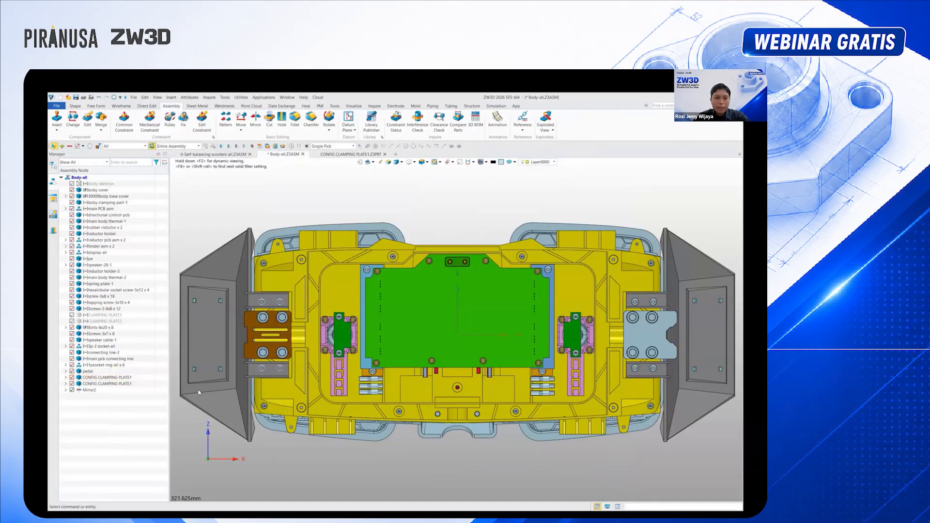
right_click(108, 378)
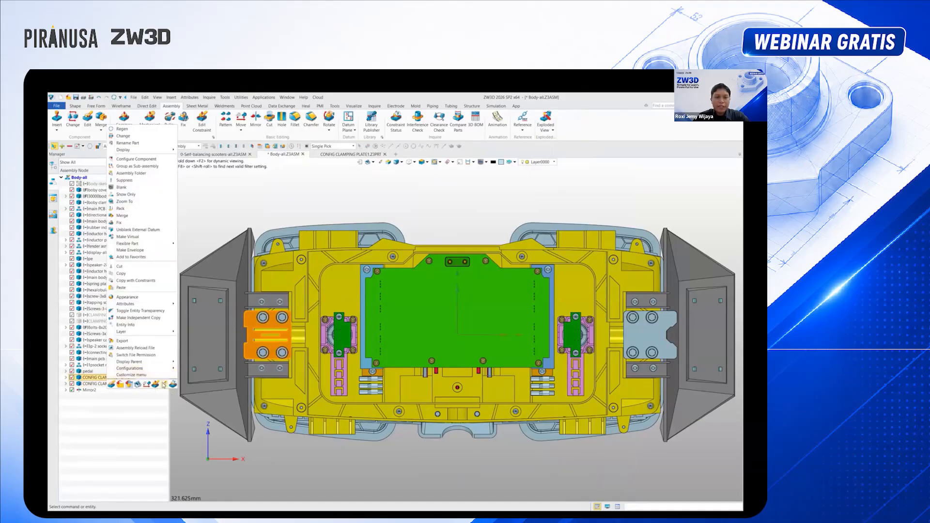
mouse_move(133, 369)
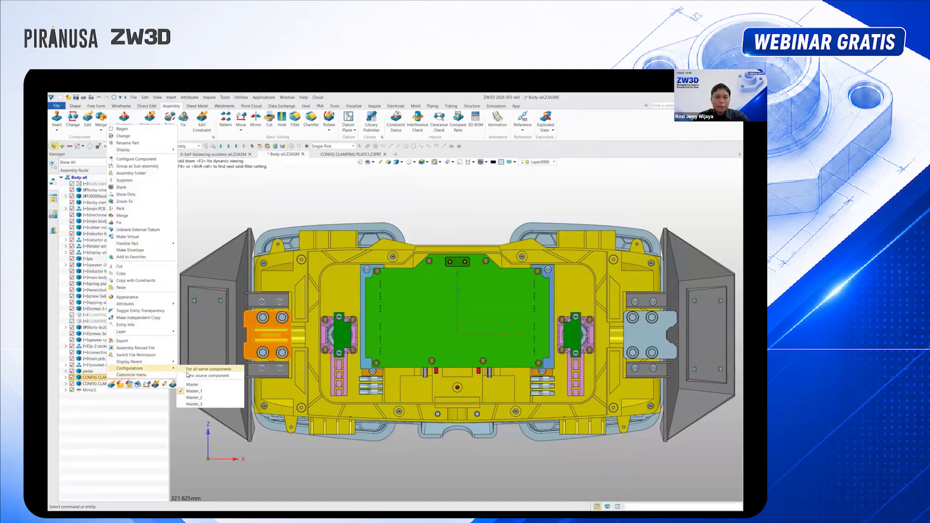
left_click(190, 406)
right_click(98, 377)
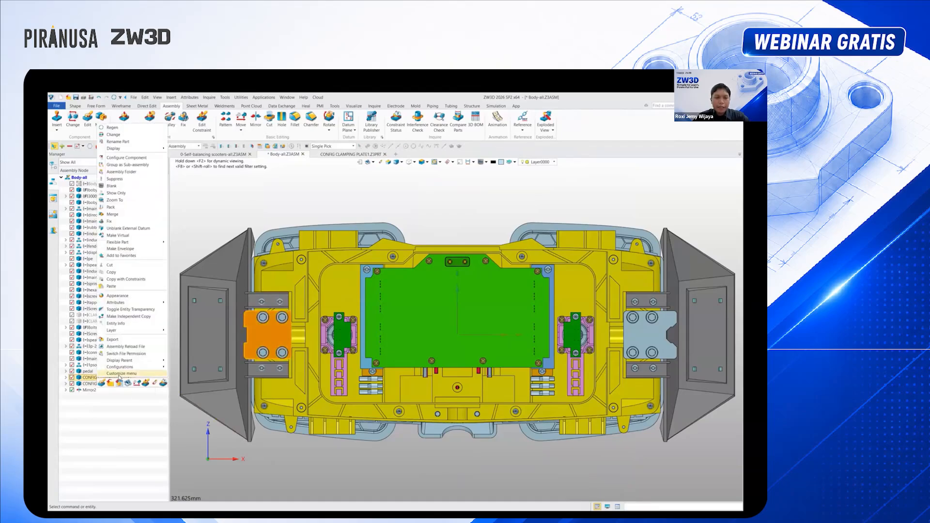
mouse_move(121, 367)
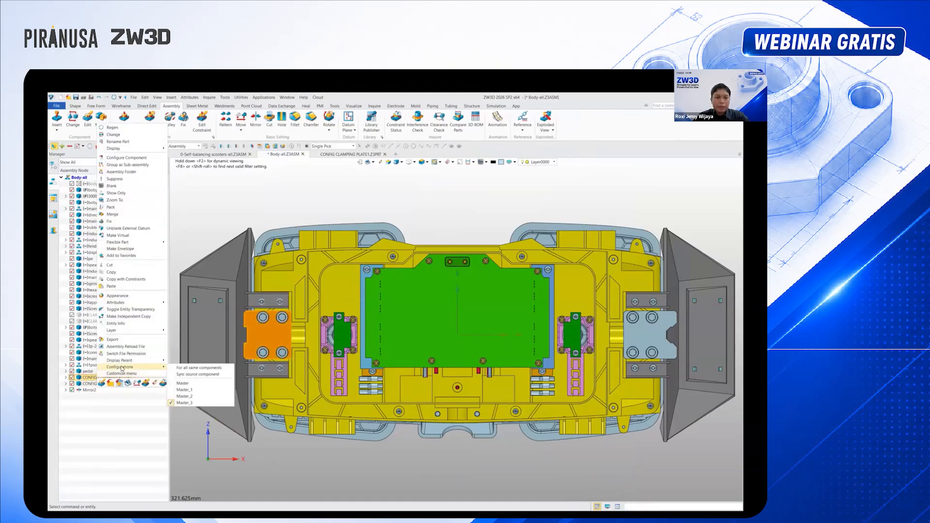
left_click(175, 392)
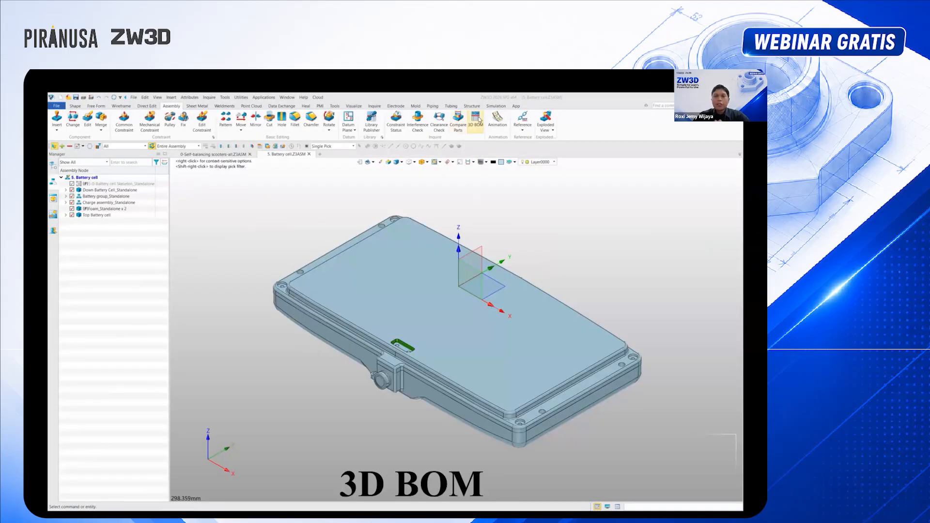
In the Battery cell 3D BOM, assign Aluminum-6061 to Down Battery Cell_Standalone, Battery group_Standalone, Charge assembly_Standalone and Top Battery cell
left_click(477, 119)
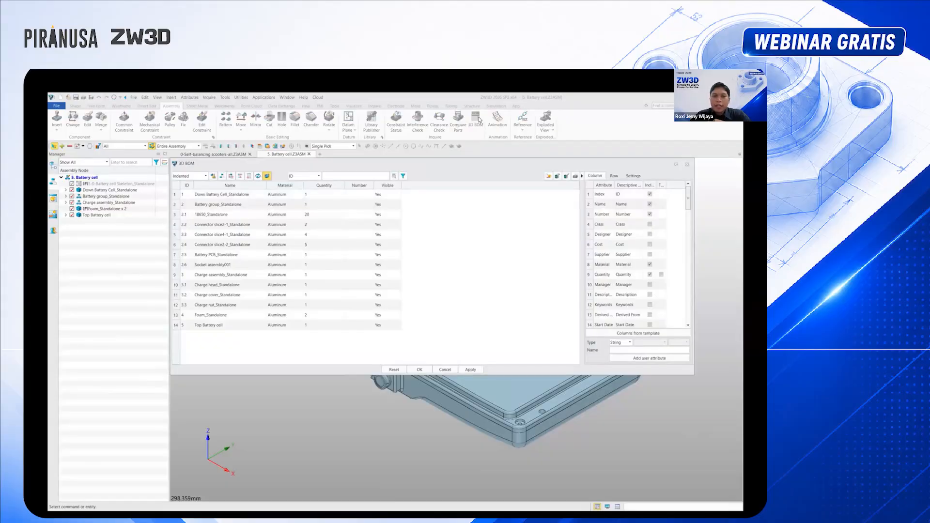
left_click(290, 196)
left_click(290, 205, "shift")
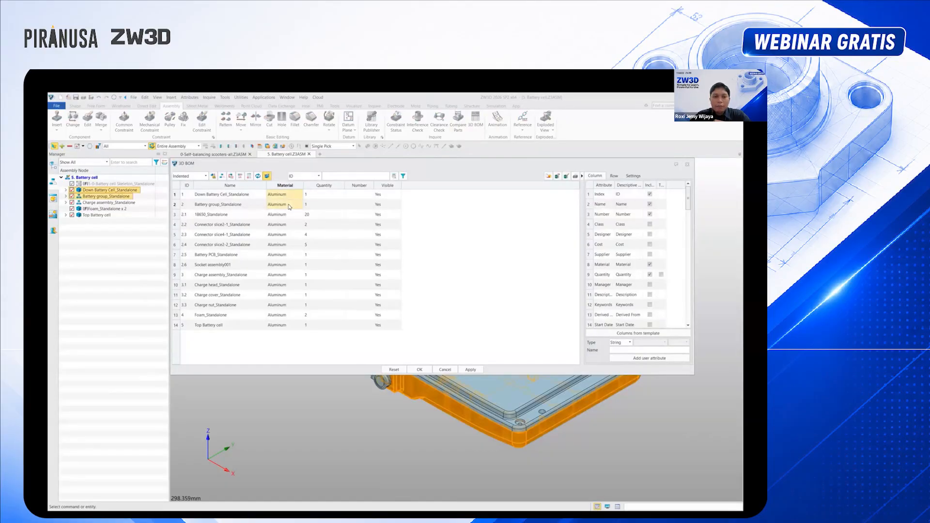
left_click(277, 326, "ctrl")
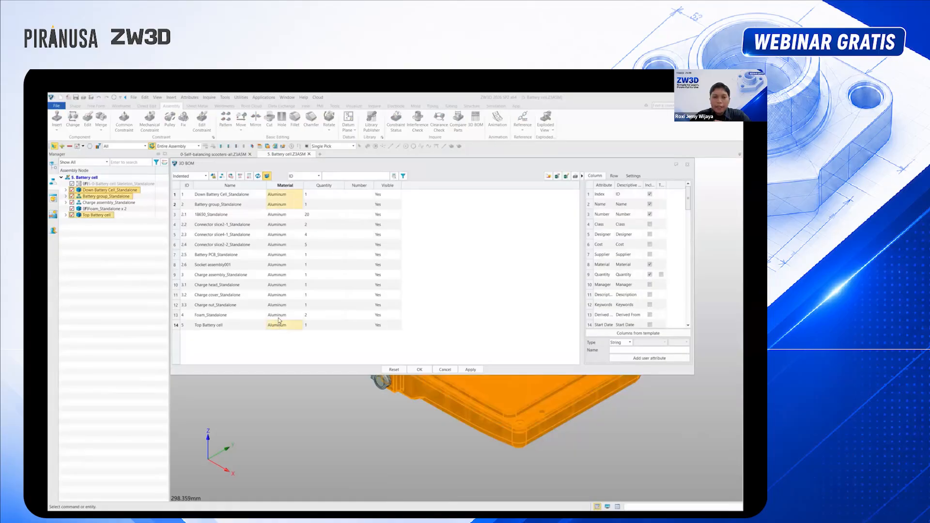
left_click(280, 317, "ctrl")
left_click(280, 317, "ctrl")
left_click(276, 273, "ctrl")
right_click(276, 274)
left_click(284, 279)
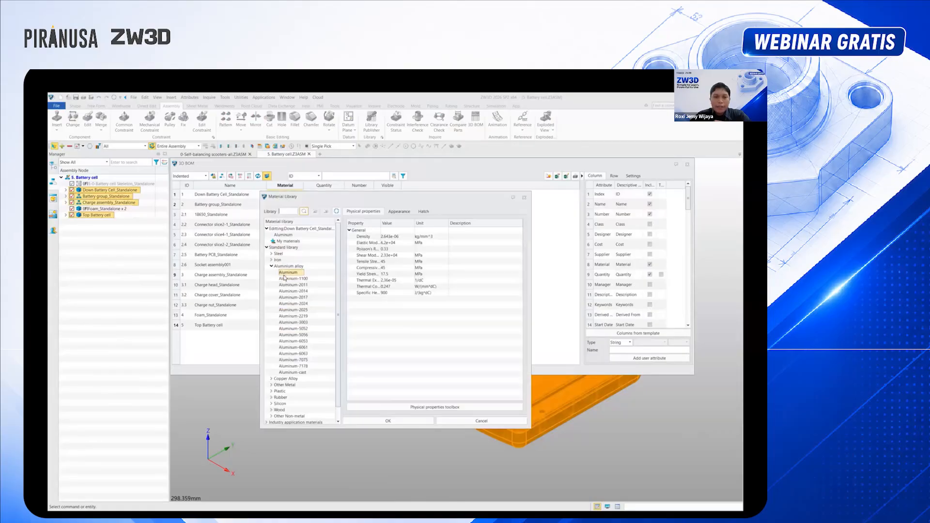
left_click(293, 348)
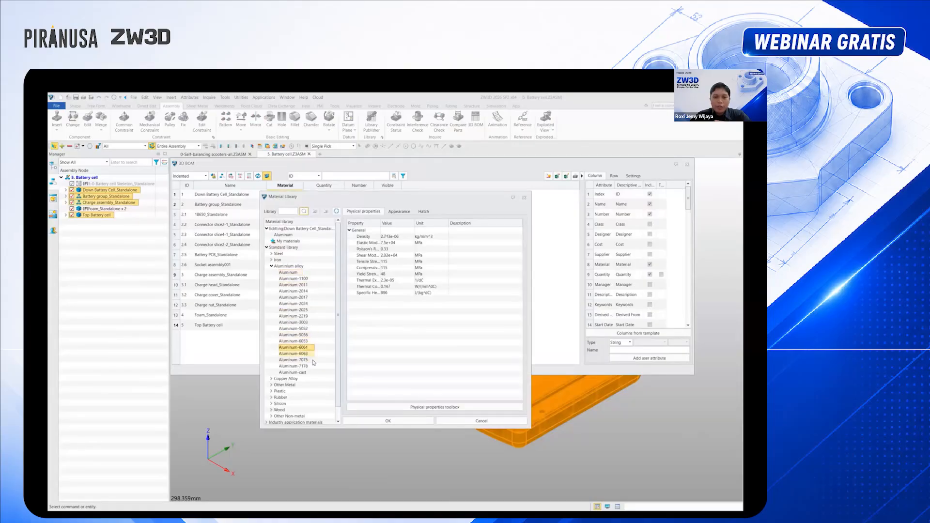
left_click(419, 422)
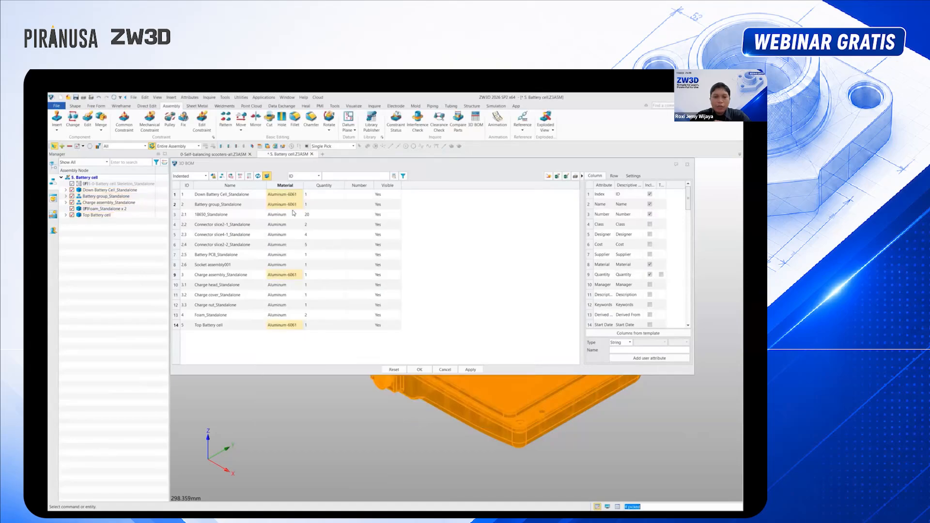
Export the Battery cell BOM to an Excel spreadsheet and open it
left_click(473, 300)
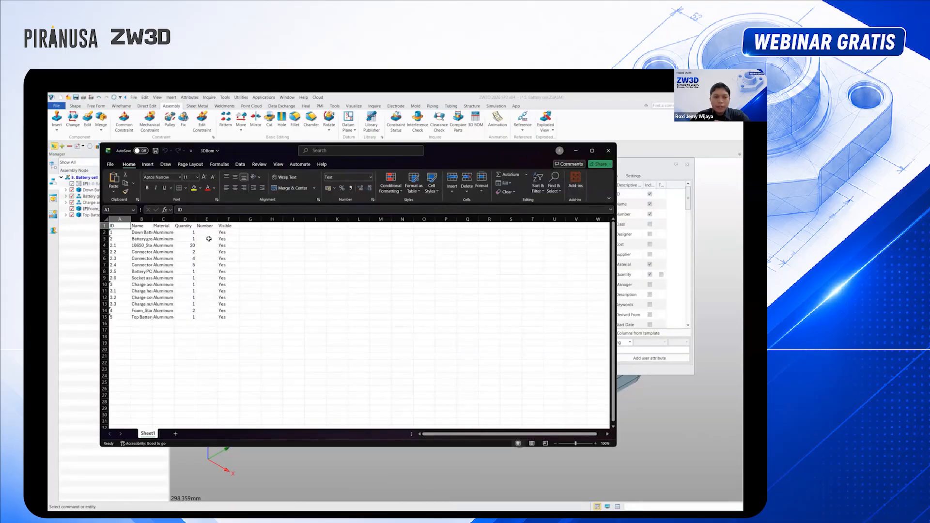
Widen the Name and Material columns of the exported BOM spreadsheet so their entries fit
double_click(174, 219)
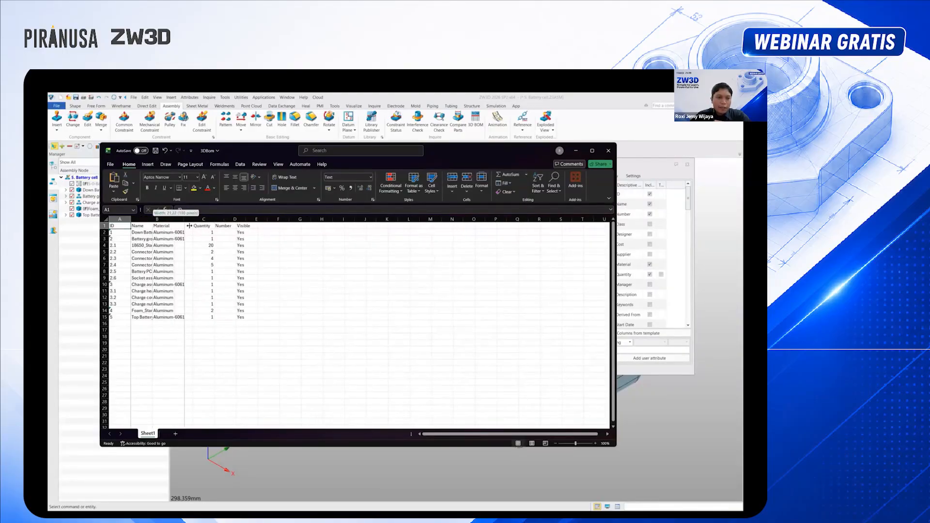
double_click(153, 219)
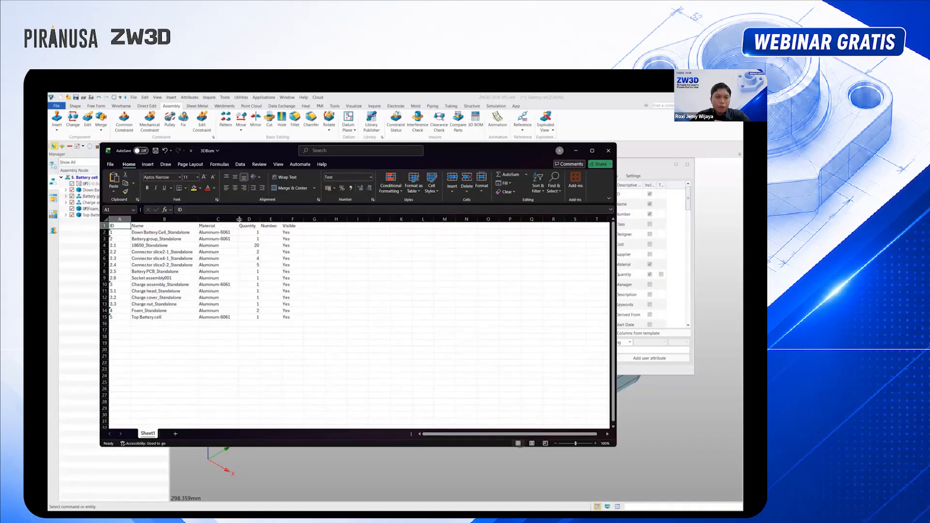
left_click_drag(238, 219, 250, 219)
Set 18650_Standalone's material to Aluminum-6061, copy that material to the Charge head, Charge cover, Charge nut and Foam rows, and close the spreadsheet
double_click(228, 245)
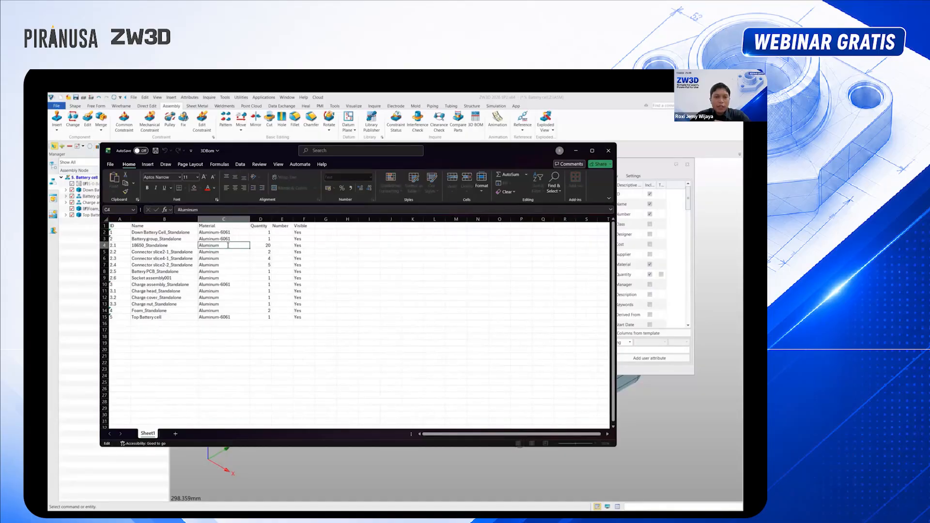
type("-6061")
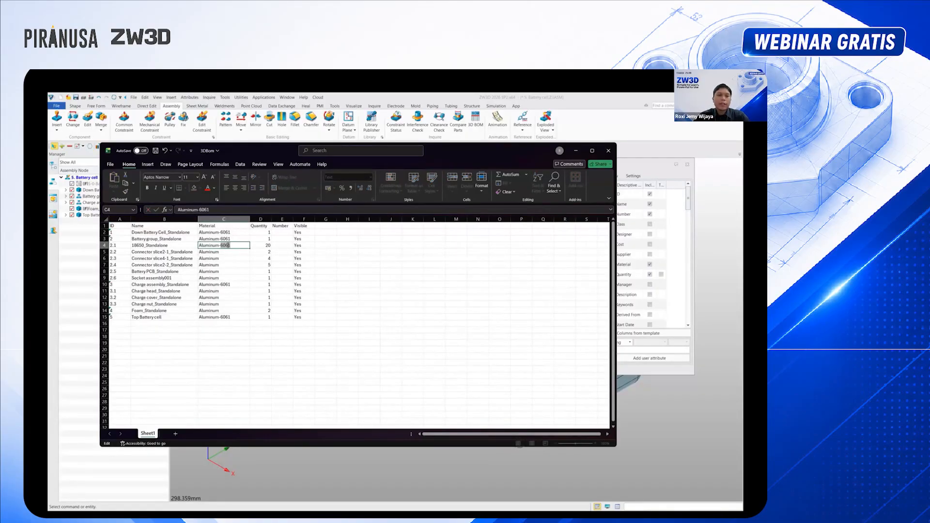
key("Return")
left_click(228, 285)
key("ctrl+c")
left_click_drag(228, 290, 231, 311)
key("ctrl+v")
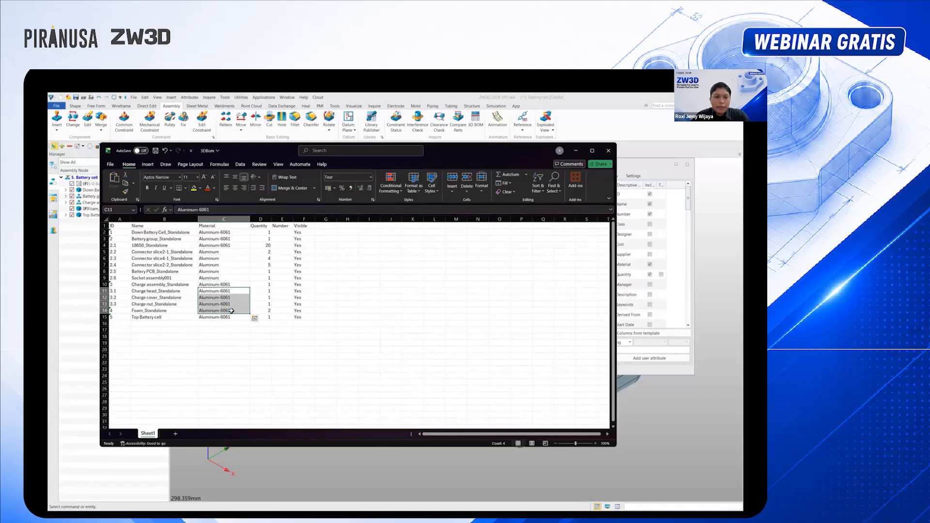
left_click(608, 150)
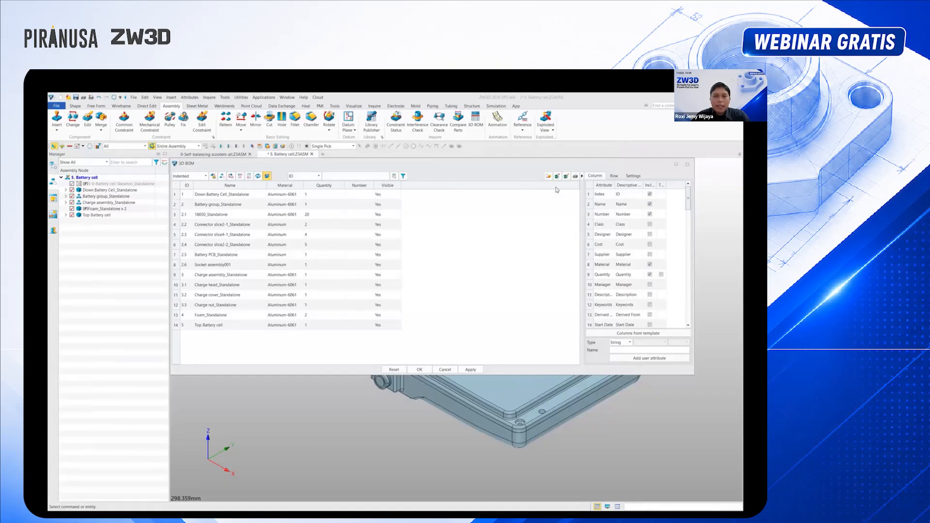
Include the Legend attribute as a column in the Battery cell 3D BOM and check the part thumbnails
scroll(624, 298, "down", 6)
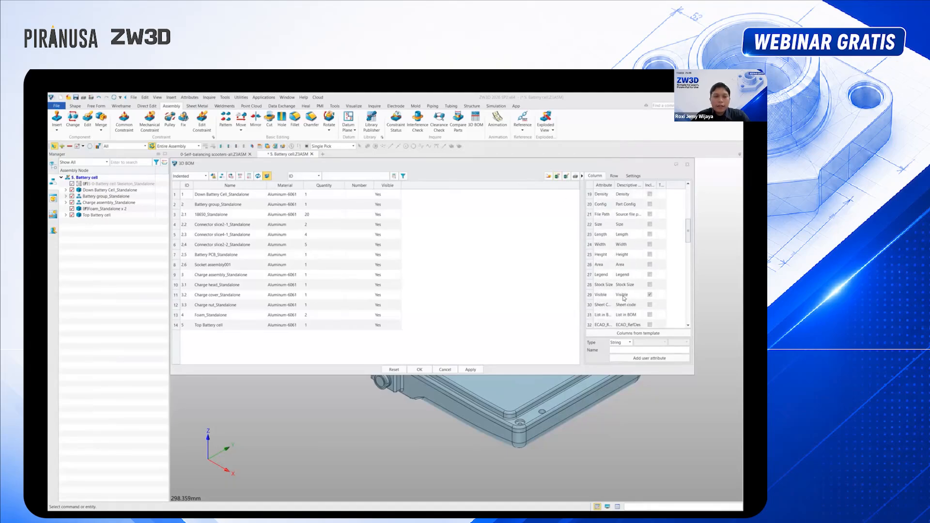
scroll(624, 298, "down", 2)
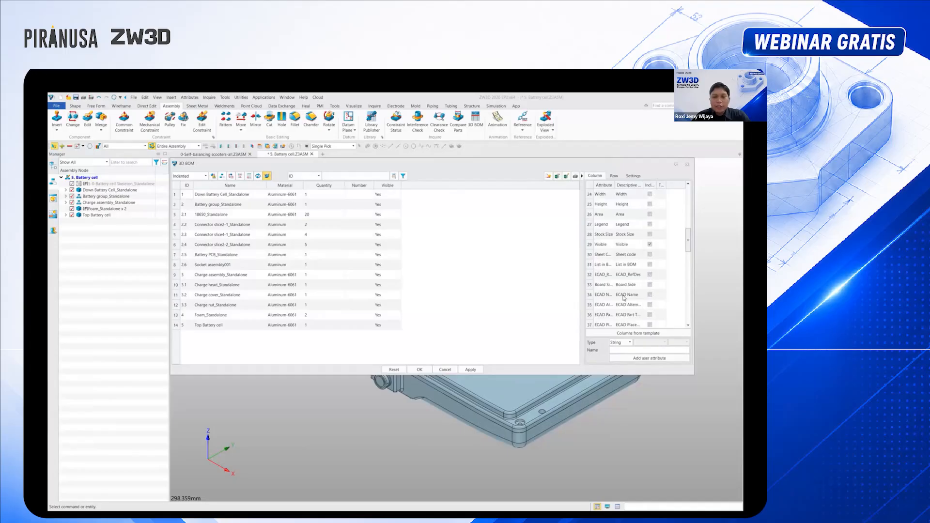
left_click(650, 225)
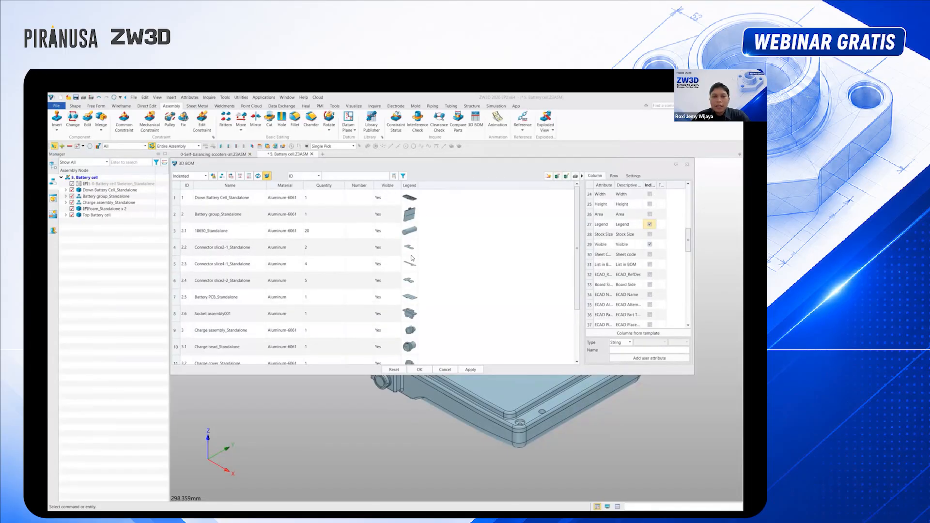
scroll(412, 260, "down", 1)
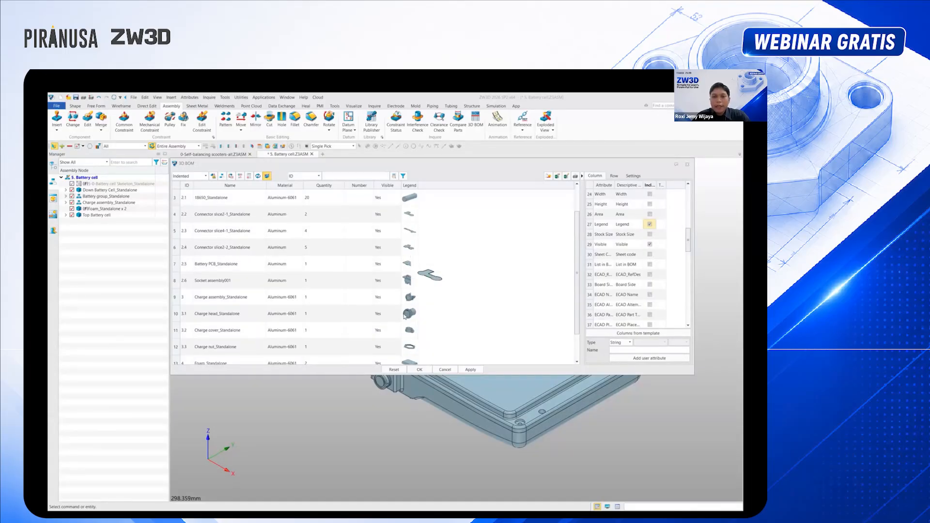
scroll(405, 315, "up", 1)
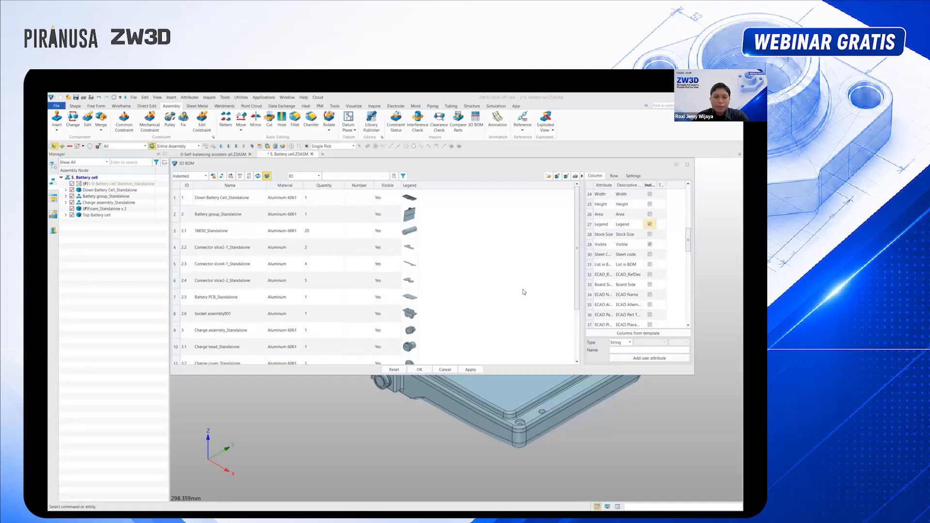
Export the BOM with its legend pictures to the Excel file 5. Battery cell in the 5.Battery folder
left_click(557, 176)
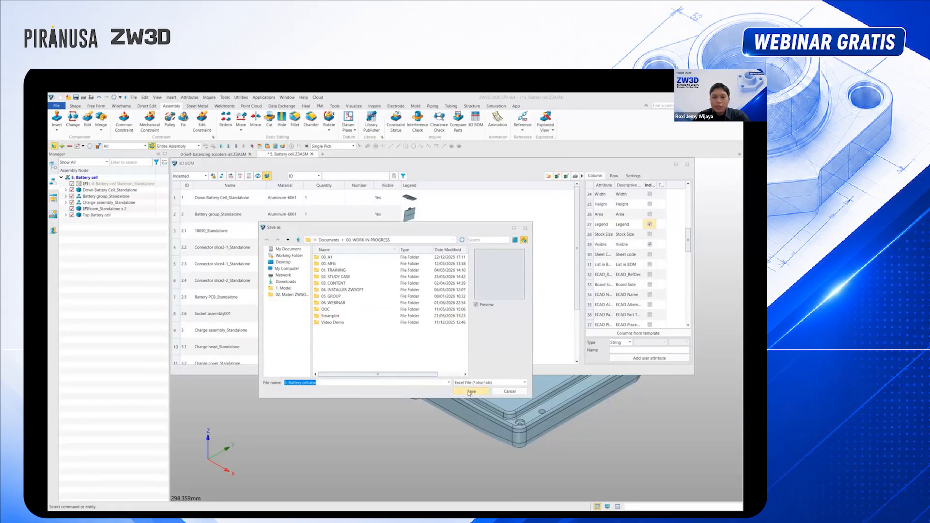
left_click(291, 295)
double_click(337, 258)
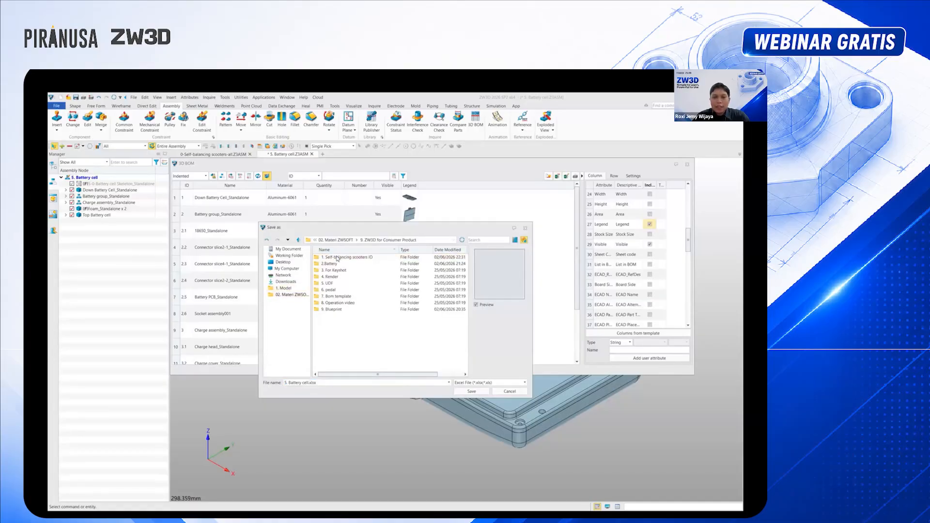
double_click(338, 258)
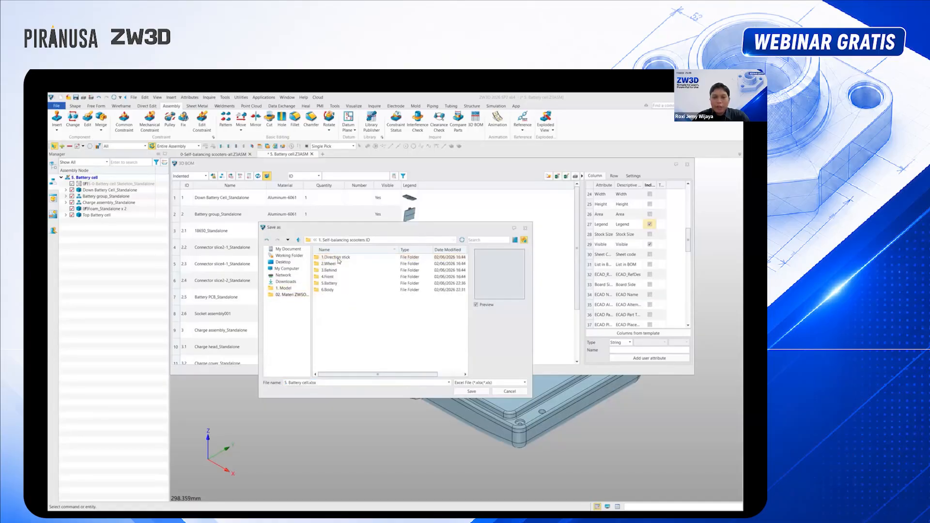
double_click(330, 284)
left_click(473, 391)
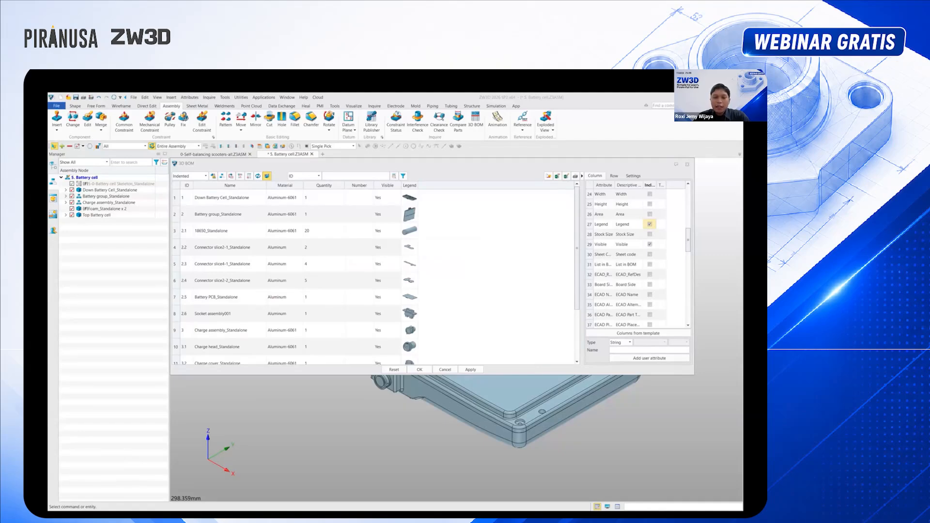
Switch to File Explorer, open the exported 5. Battery cell workbook in Excel and examine its legend pictures
key("alt+Tab")
double_click(145, 498)
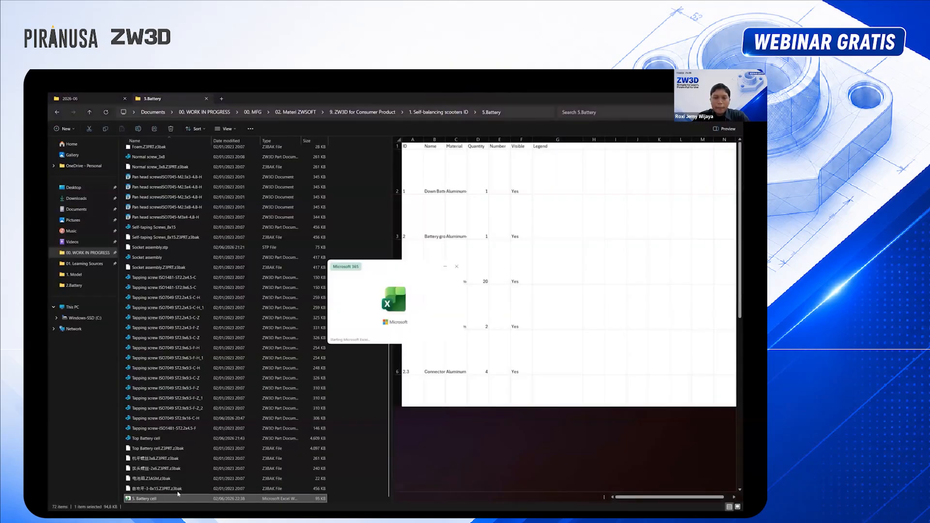
key("super+Down")
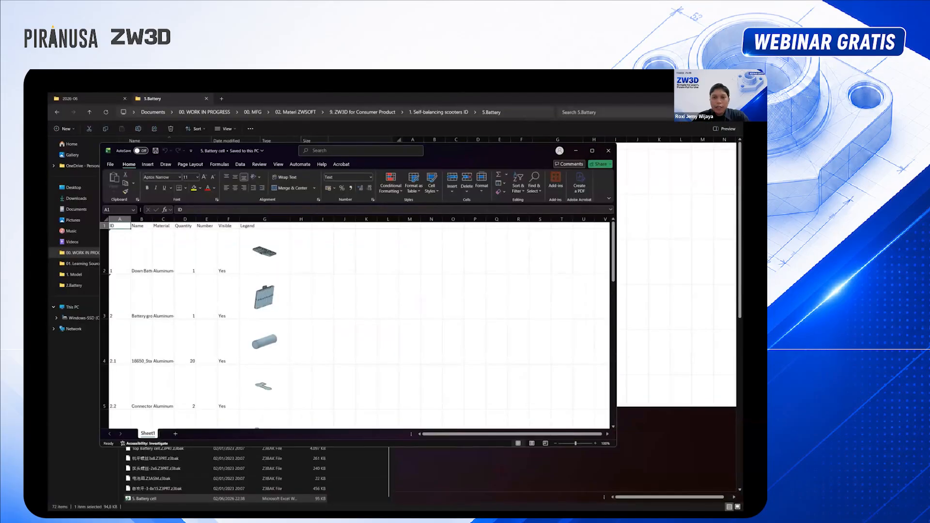
key("super+Up")
scroll(431, 354, "up", 8, "ctrl")
scroll(431, 354, "down", 2)
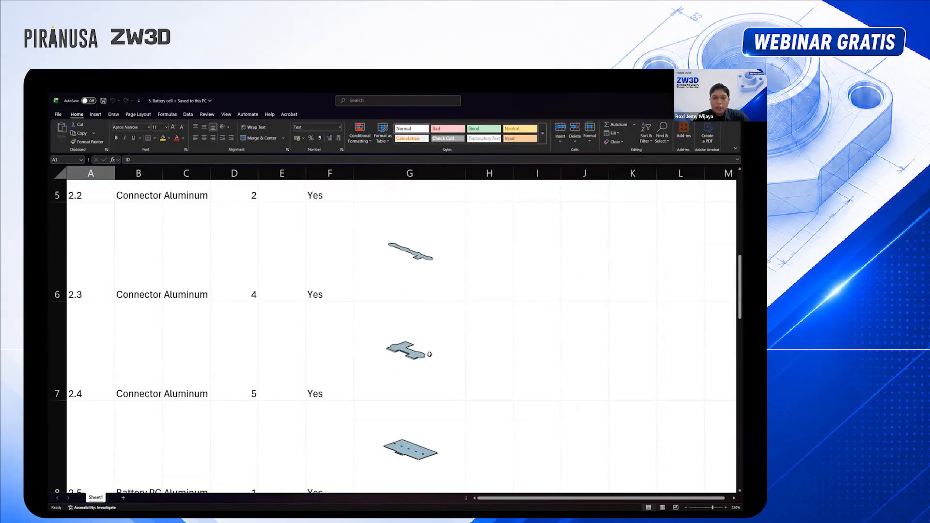
Try enlarging the legend picture of item 2.4 and undo the resize
left_click(422, 358)
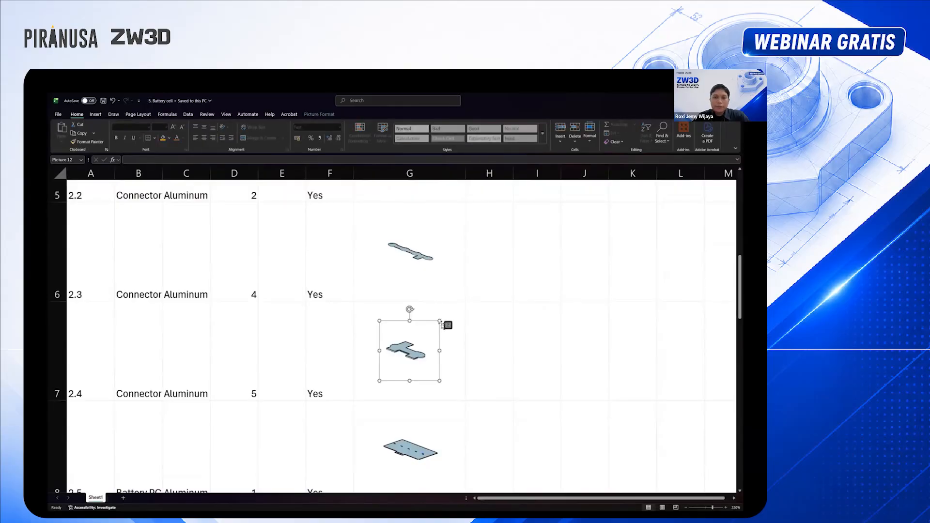
left_click_drag(440, 321, 540, 249, "ctrl")
key("ctrl+z")
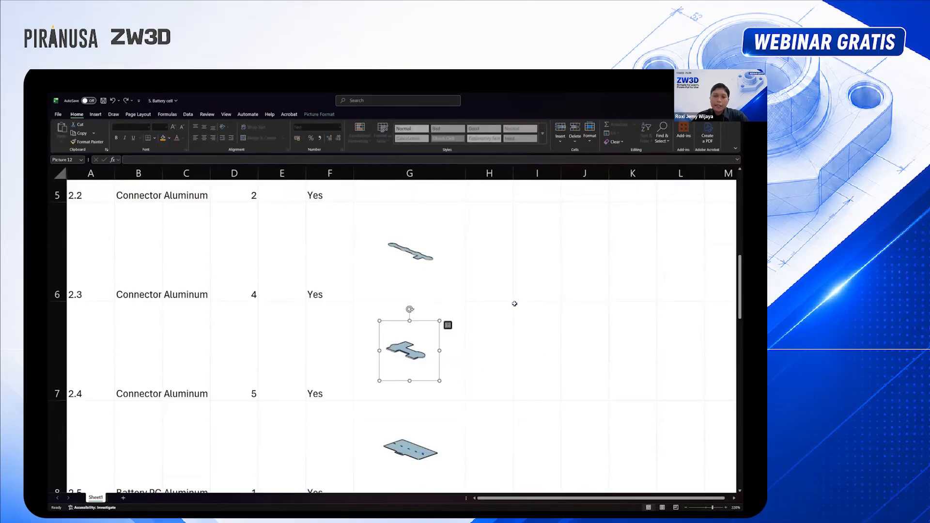
Close the workbook without saving, switch back to ZW3D, and apply and confirm the 3D BOM
key("ctrl+w")
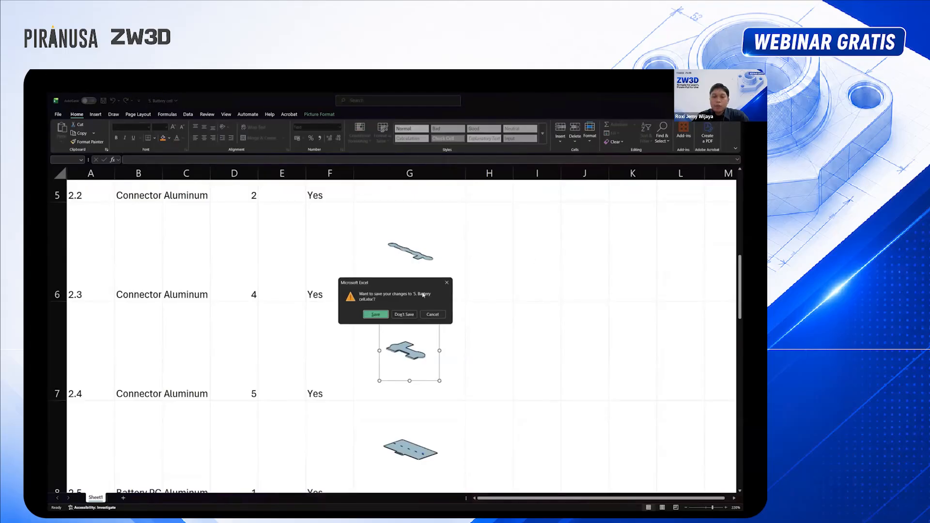
left_click(406, 316)
key("alt+Tab")
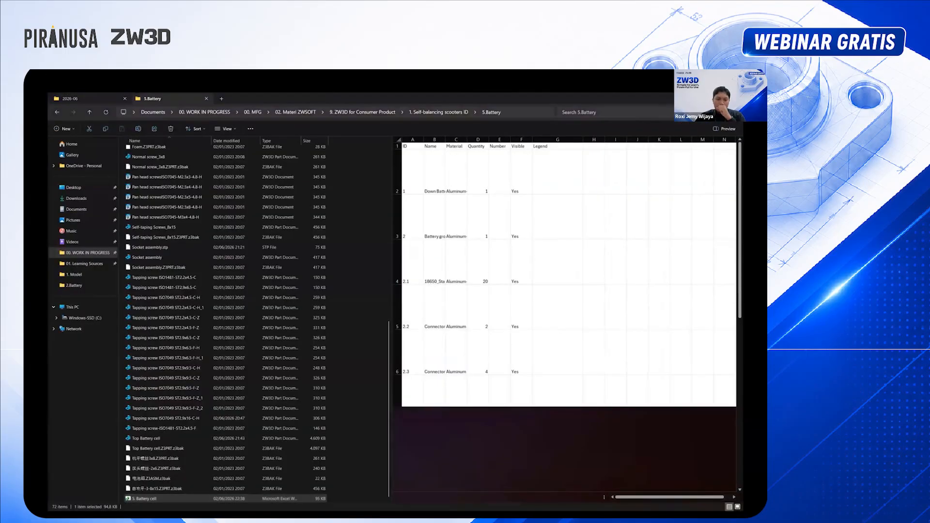
left_click(470, 370)
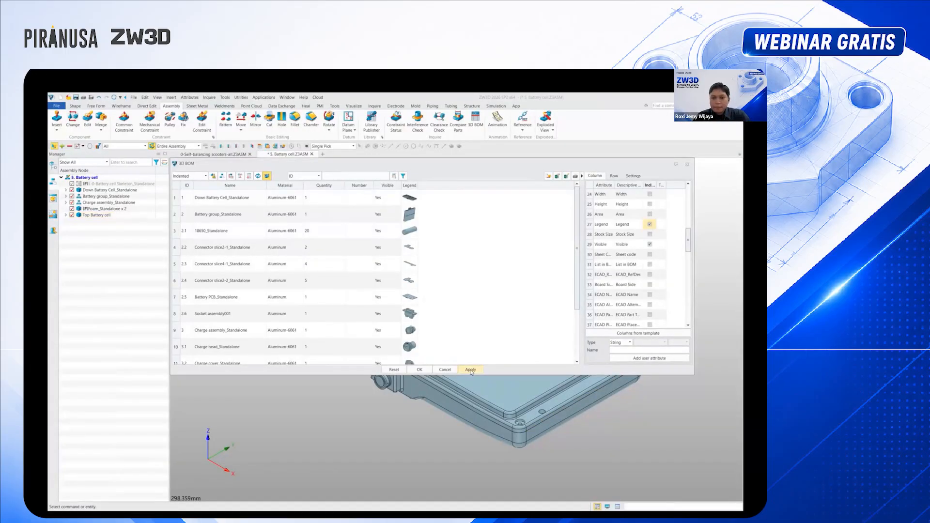
left_click(418, 370)
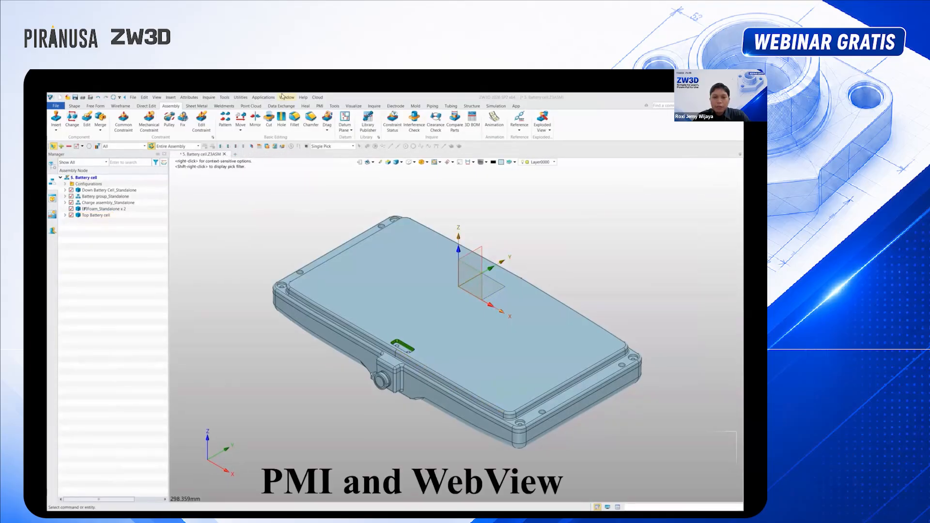
Add a PMI Quick Dimension between the two corner holes along the battery cell's long front side, placed in front of the body
left_click(319, 107)
left_click(62, 120)
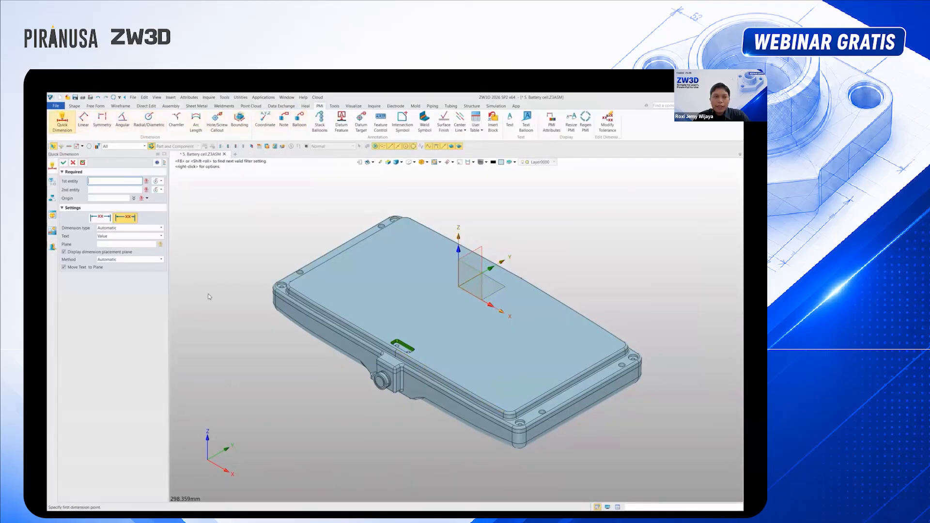
left_click(519, 426)
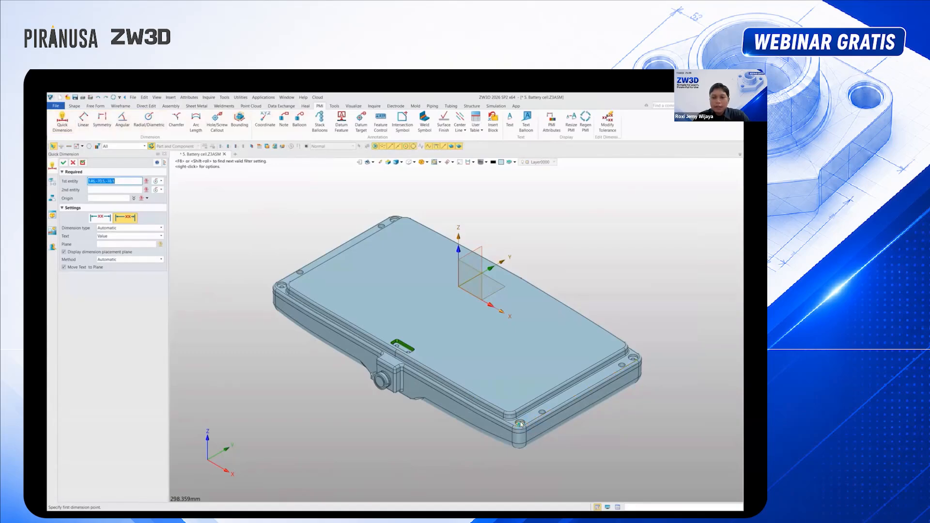
left_click(281, 287)
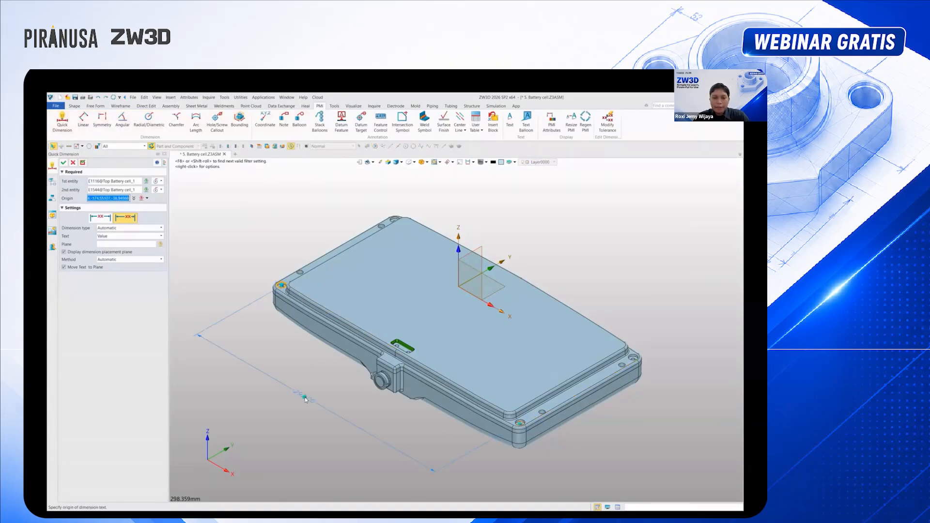
left_click(300, 414)
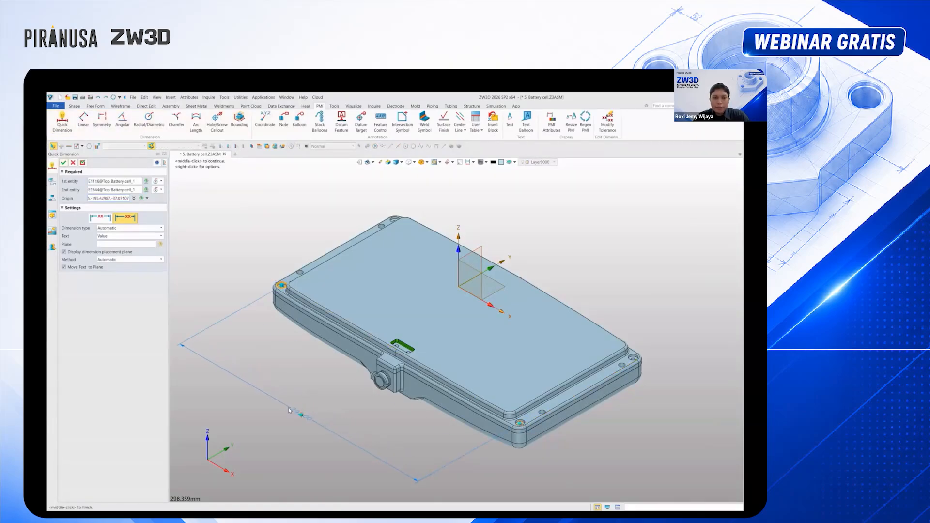
left_click(83, 162)
Add a PMI dimension between the two ends of the small slot in the top cover, placed in front of the charge connector
scroll(402, 345, "up", 3)
left_click(405, 343)
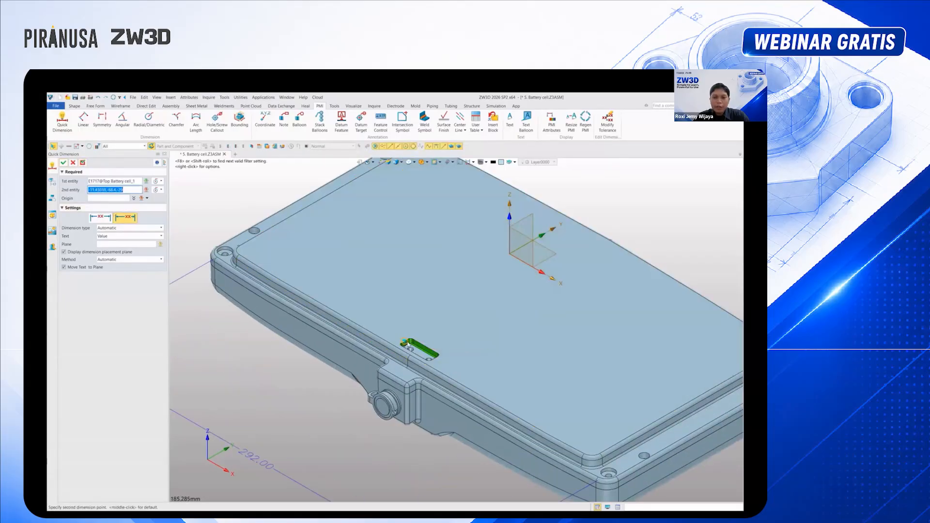
left_click(433, 358)
scroll(426, 353, "down", 2)
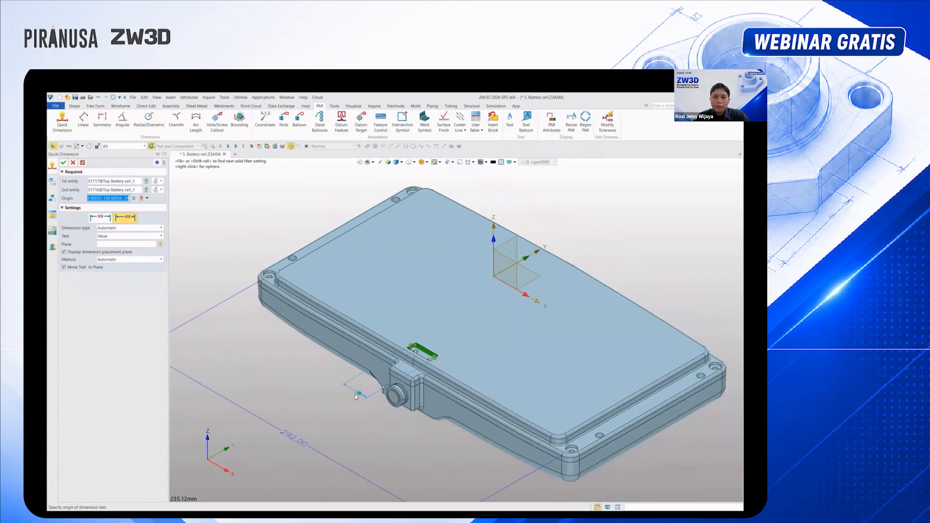
left_click(311, 411)
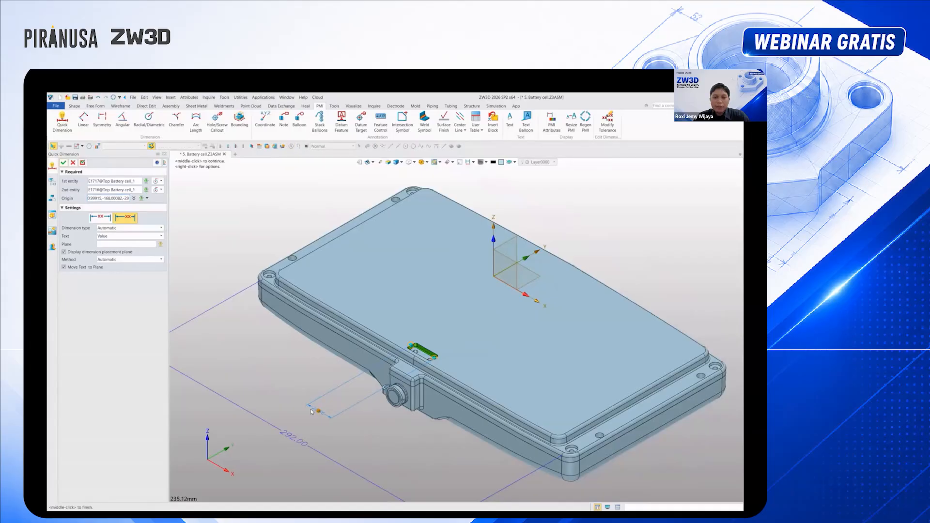
left_click(83, 163)
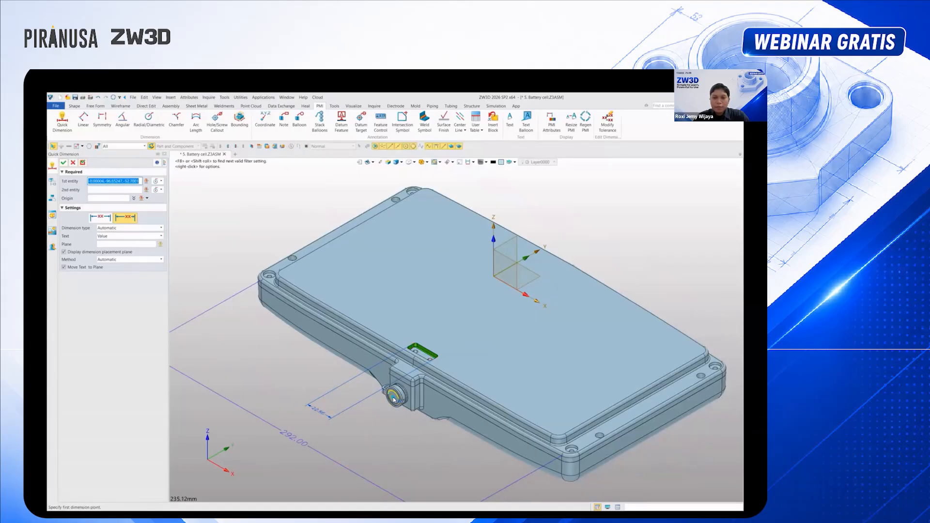
Add a Horizontal-method PMI Quick Dimension from the charge connector's centre to the top cover slot, using the lower housing face beside the connector as plane
left_click(416, 358)
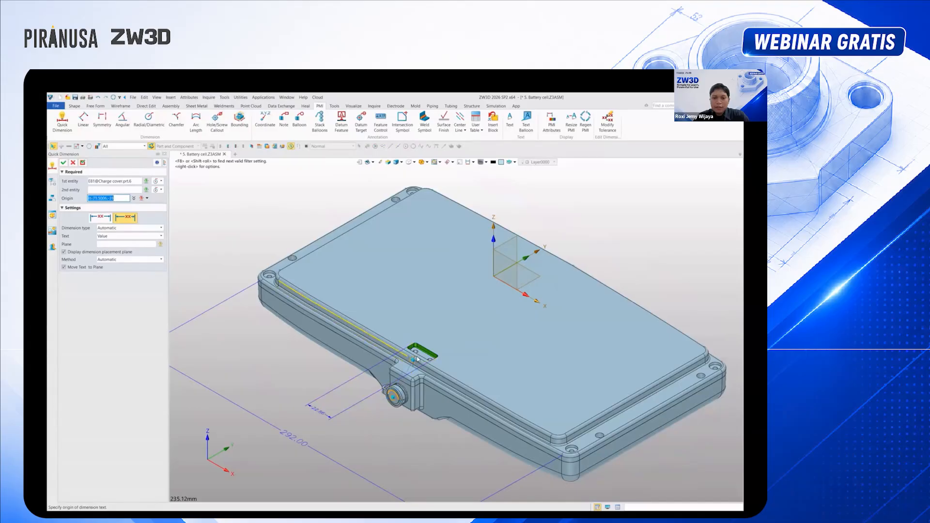
scroll(420, 358, "up", 3)
scroll(416, 359, "down", 2)
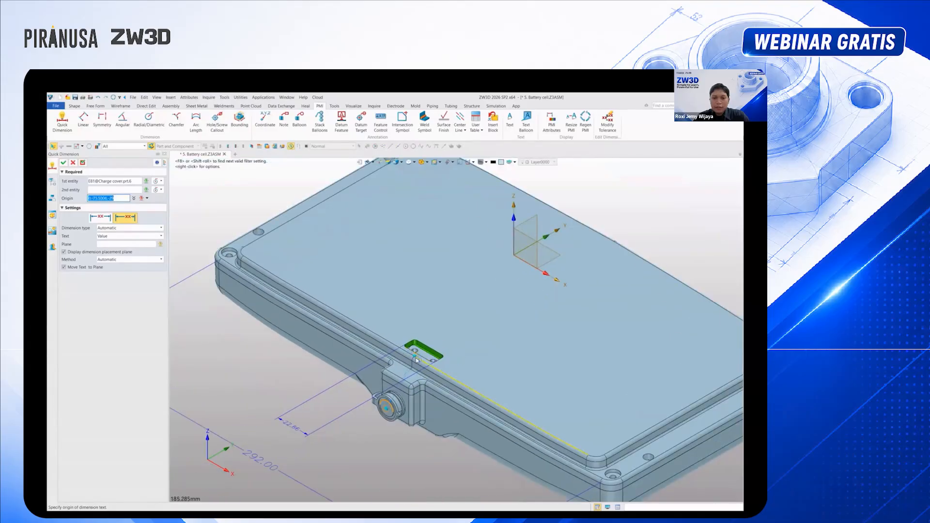
left_click(415, 359)
left_click(415, 359)
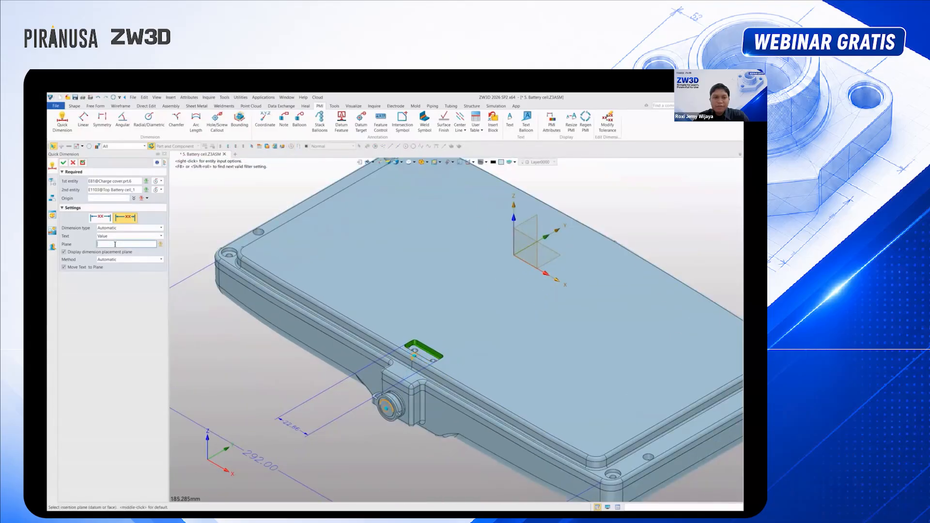
left_click(415, 411)
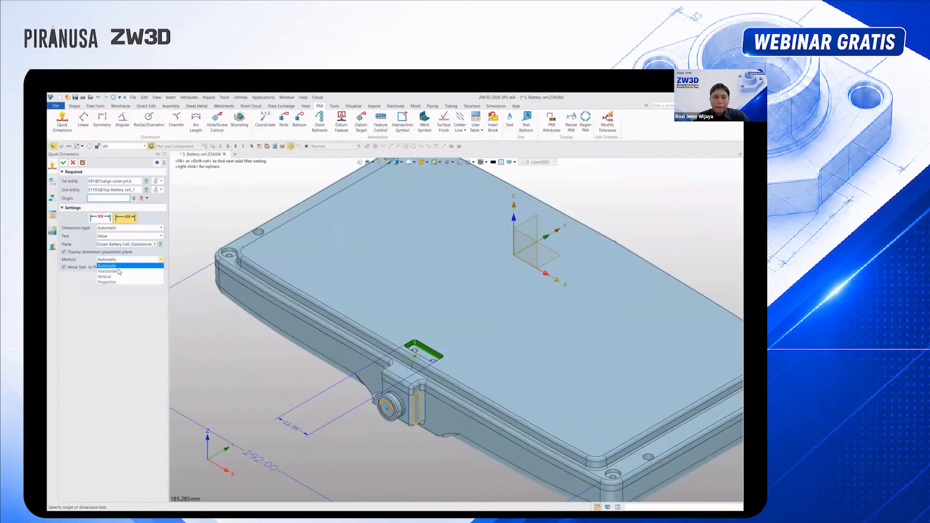
left_click(327, 470)
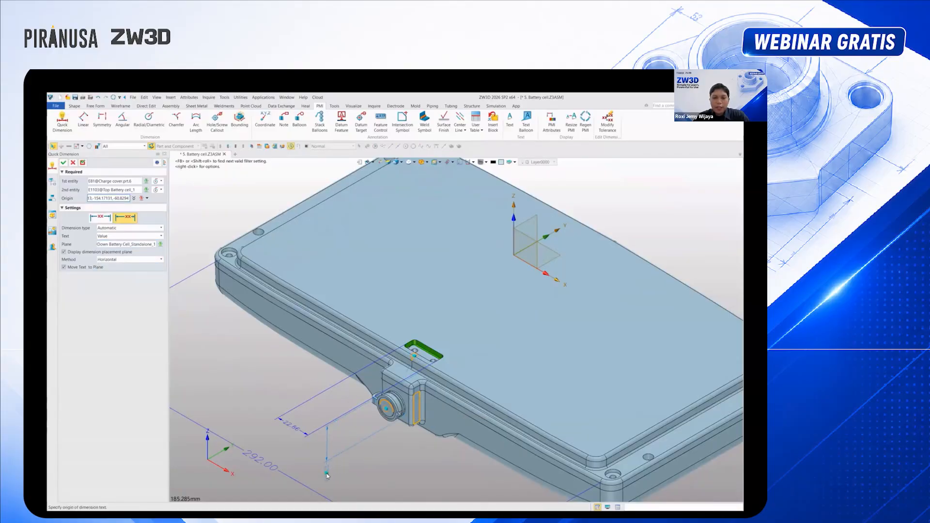
middle_click(77, 198)
scroll(365, 341, "down", 3)
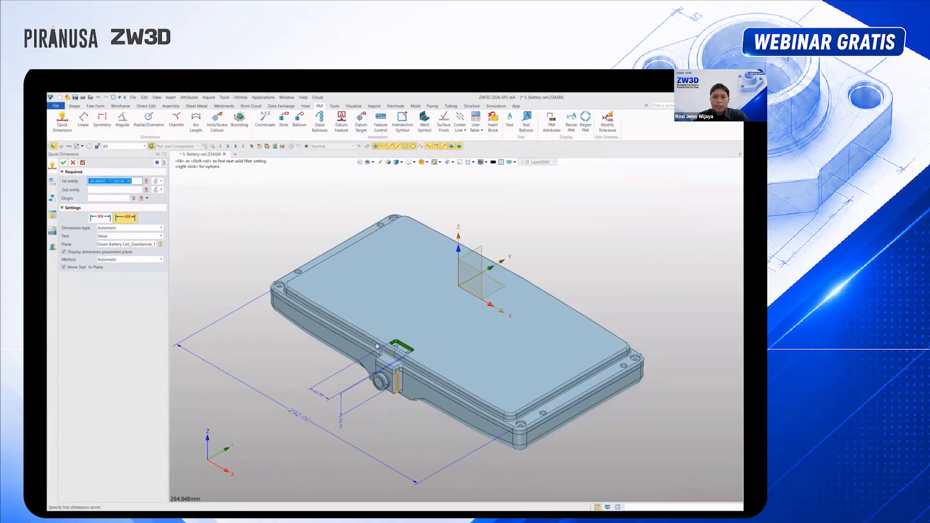
left_click(63, 163)
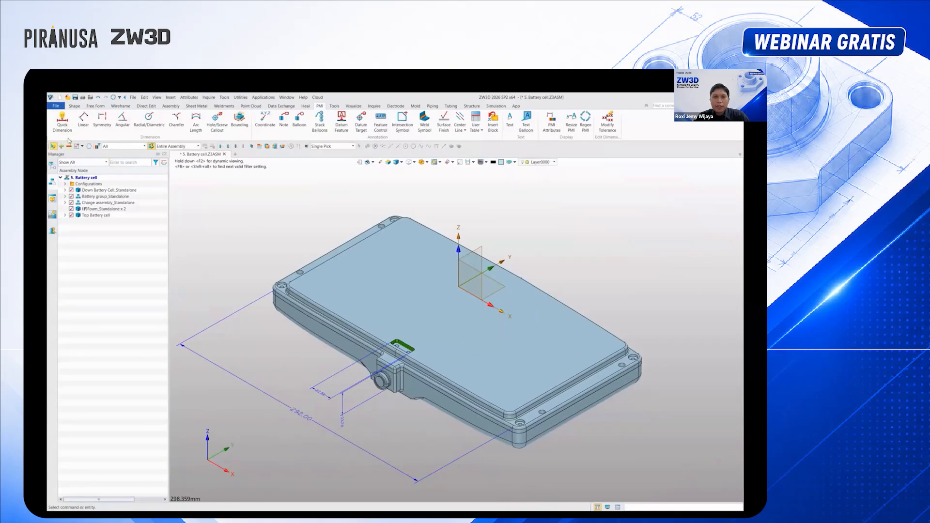
Export the annotated assembly as a Webview HTML file named 5. Battery cell in the 00. WORK IN PROGRESS folder
left_click(55, 106)
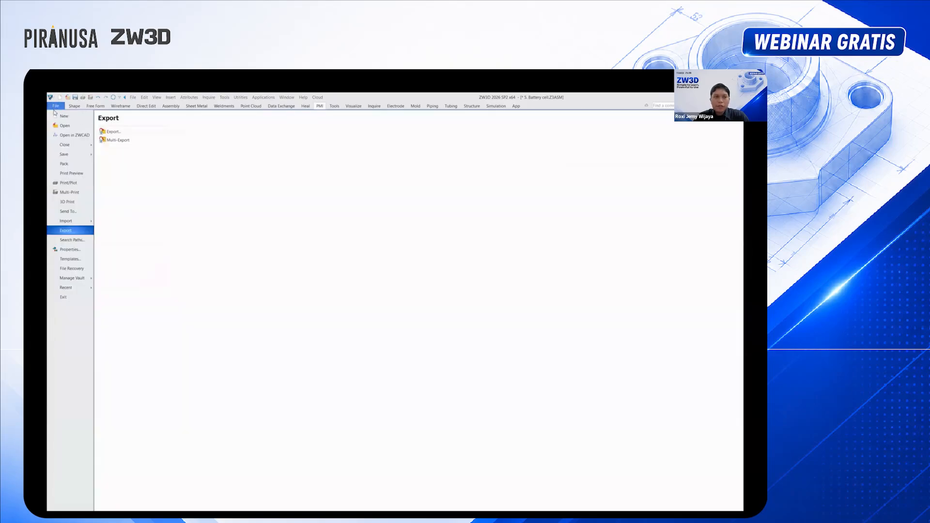
left_click(108, 131)
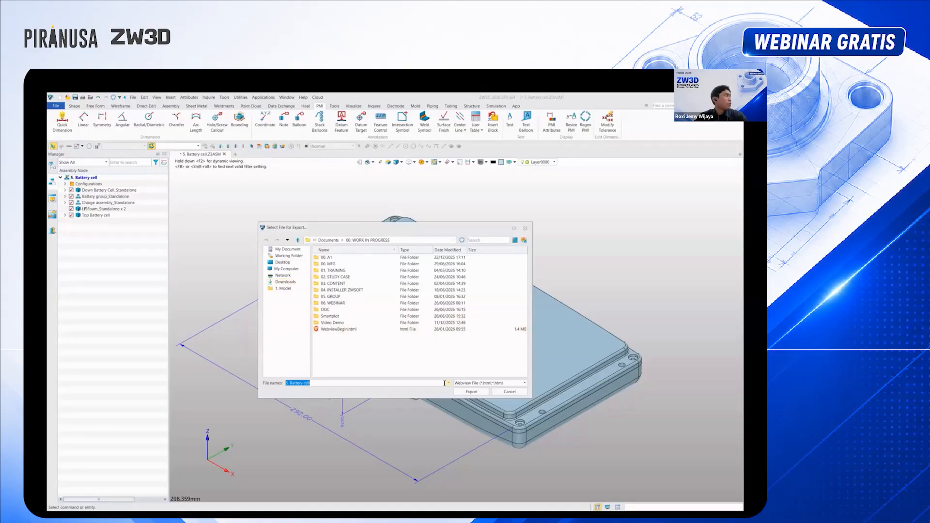
left_click(468, 392)
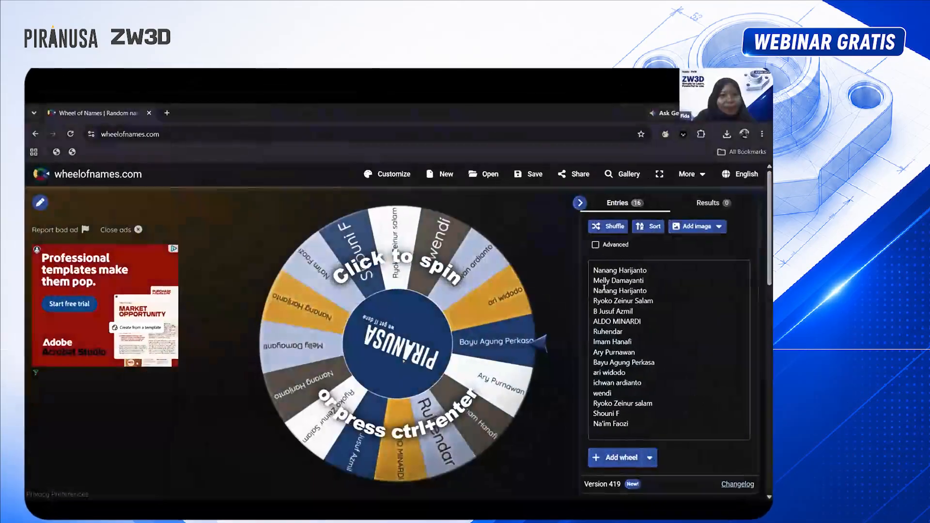